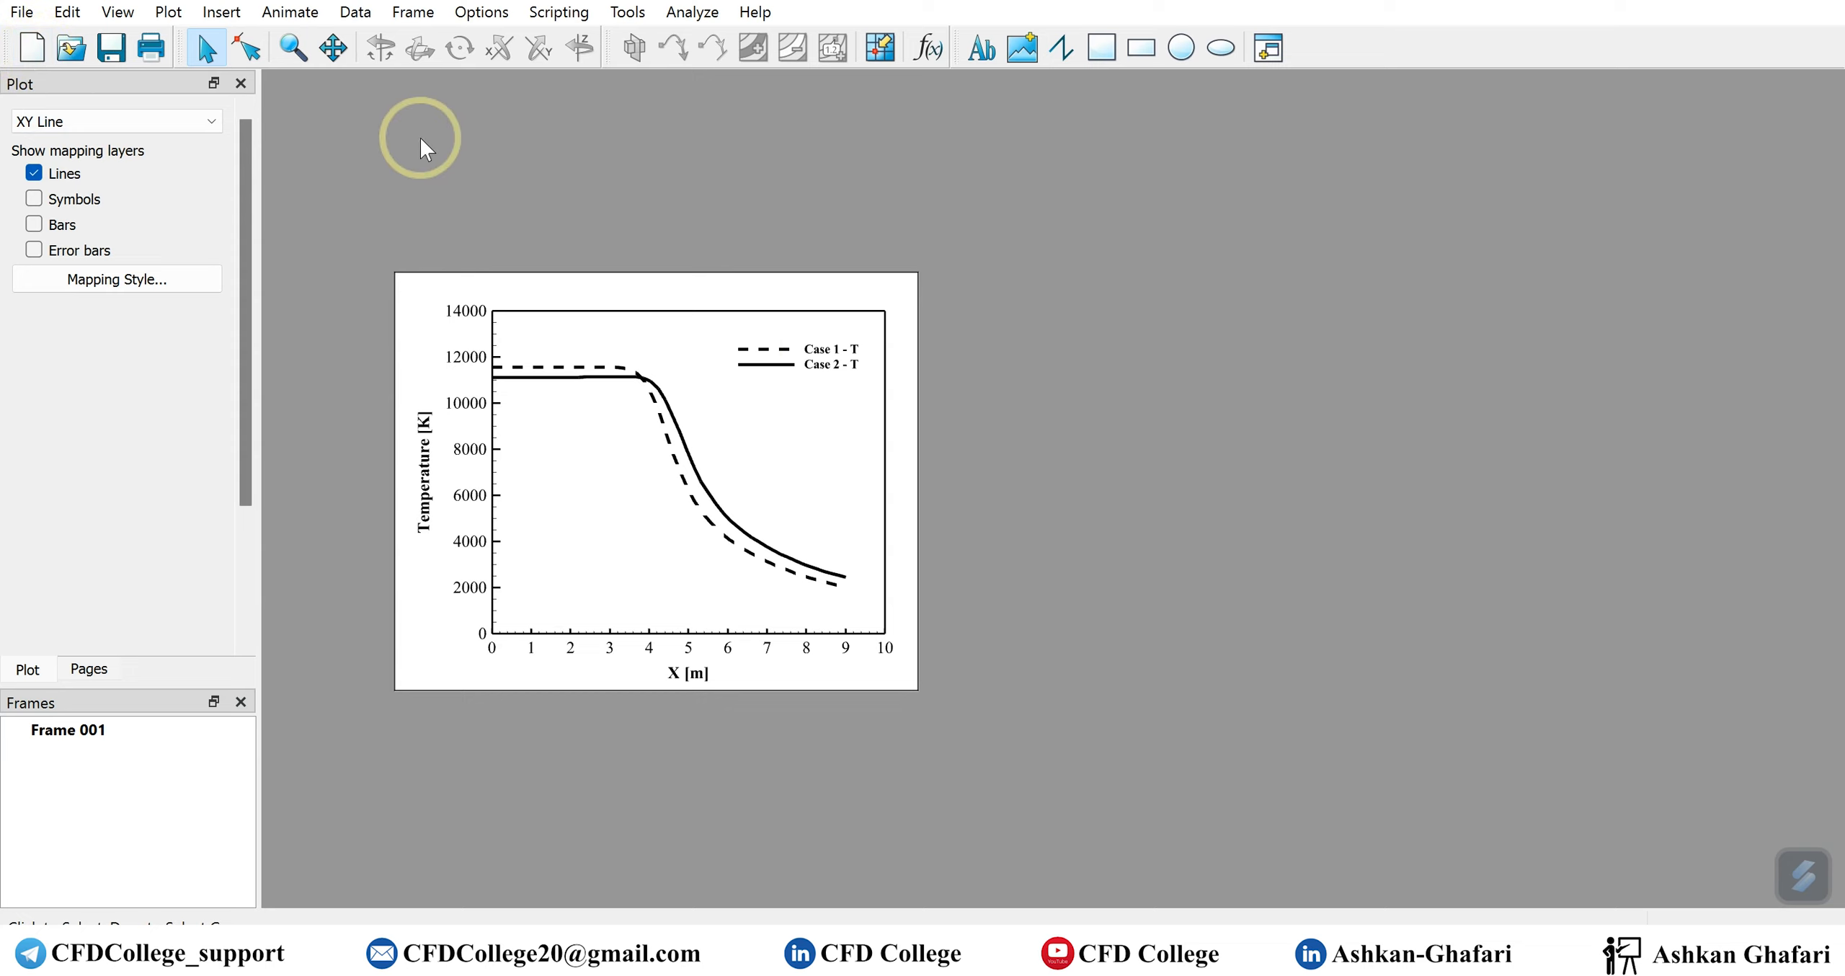
# Create a new empty frame beside the temperature chart frame, roughly the same size as that frame
pyautogui.click(401, 12)
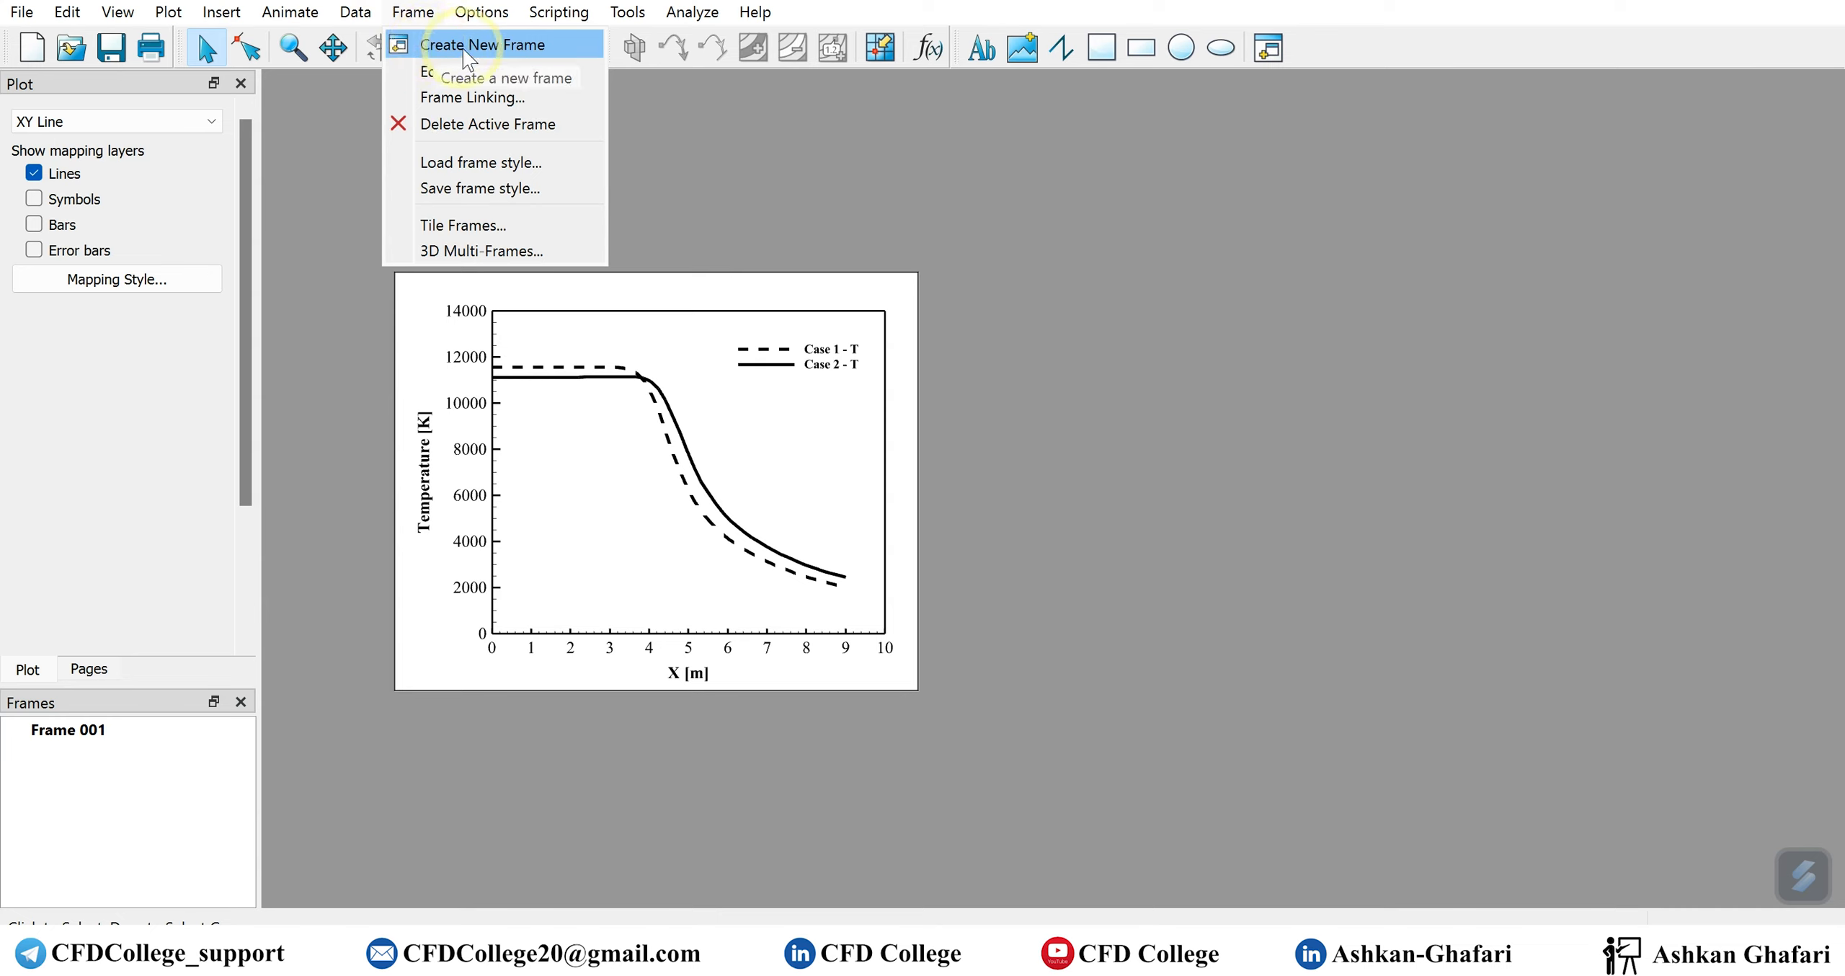
pyautogui.click(496, 46)
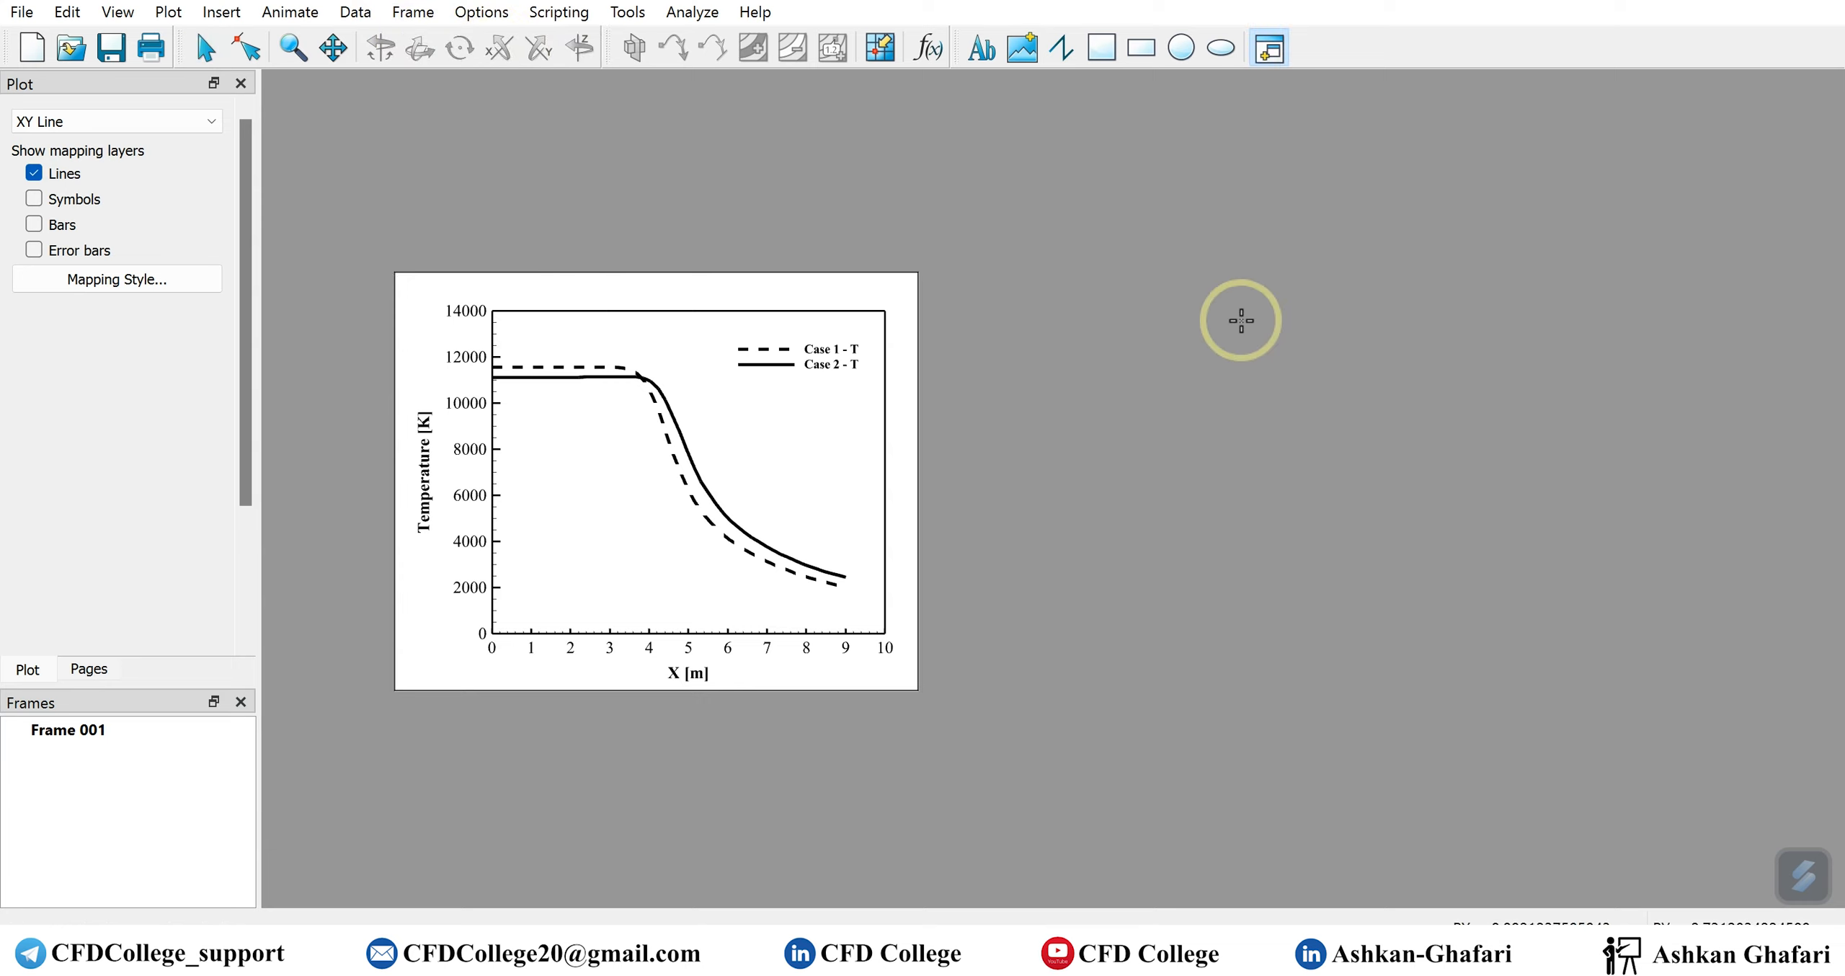
pyautogui.moveTo(1172, 265)
pyautogui.mouseDown()
pyautogui.moveTo(1712, 739)
pyautogui.moveTo(1682, 703)
pyautogui.mouseUp()
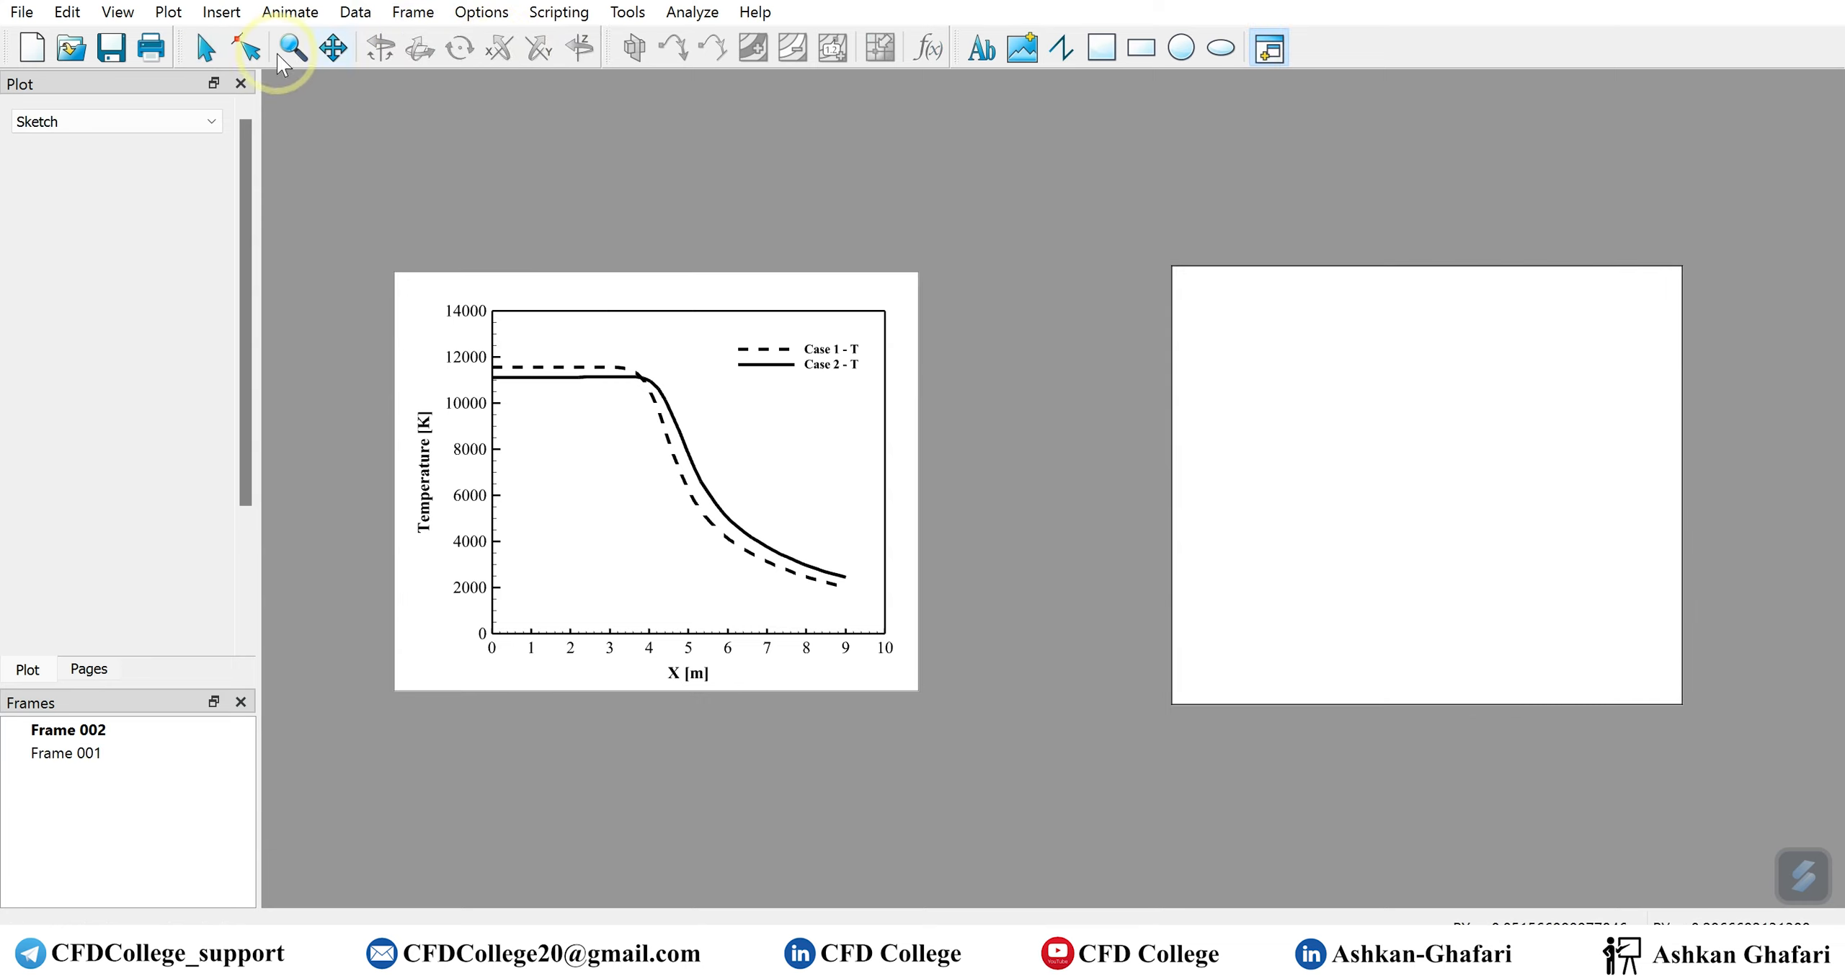
pyautogui.click(190, 62)
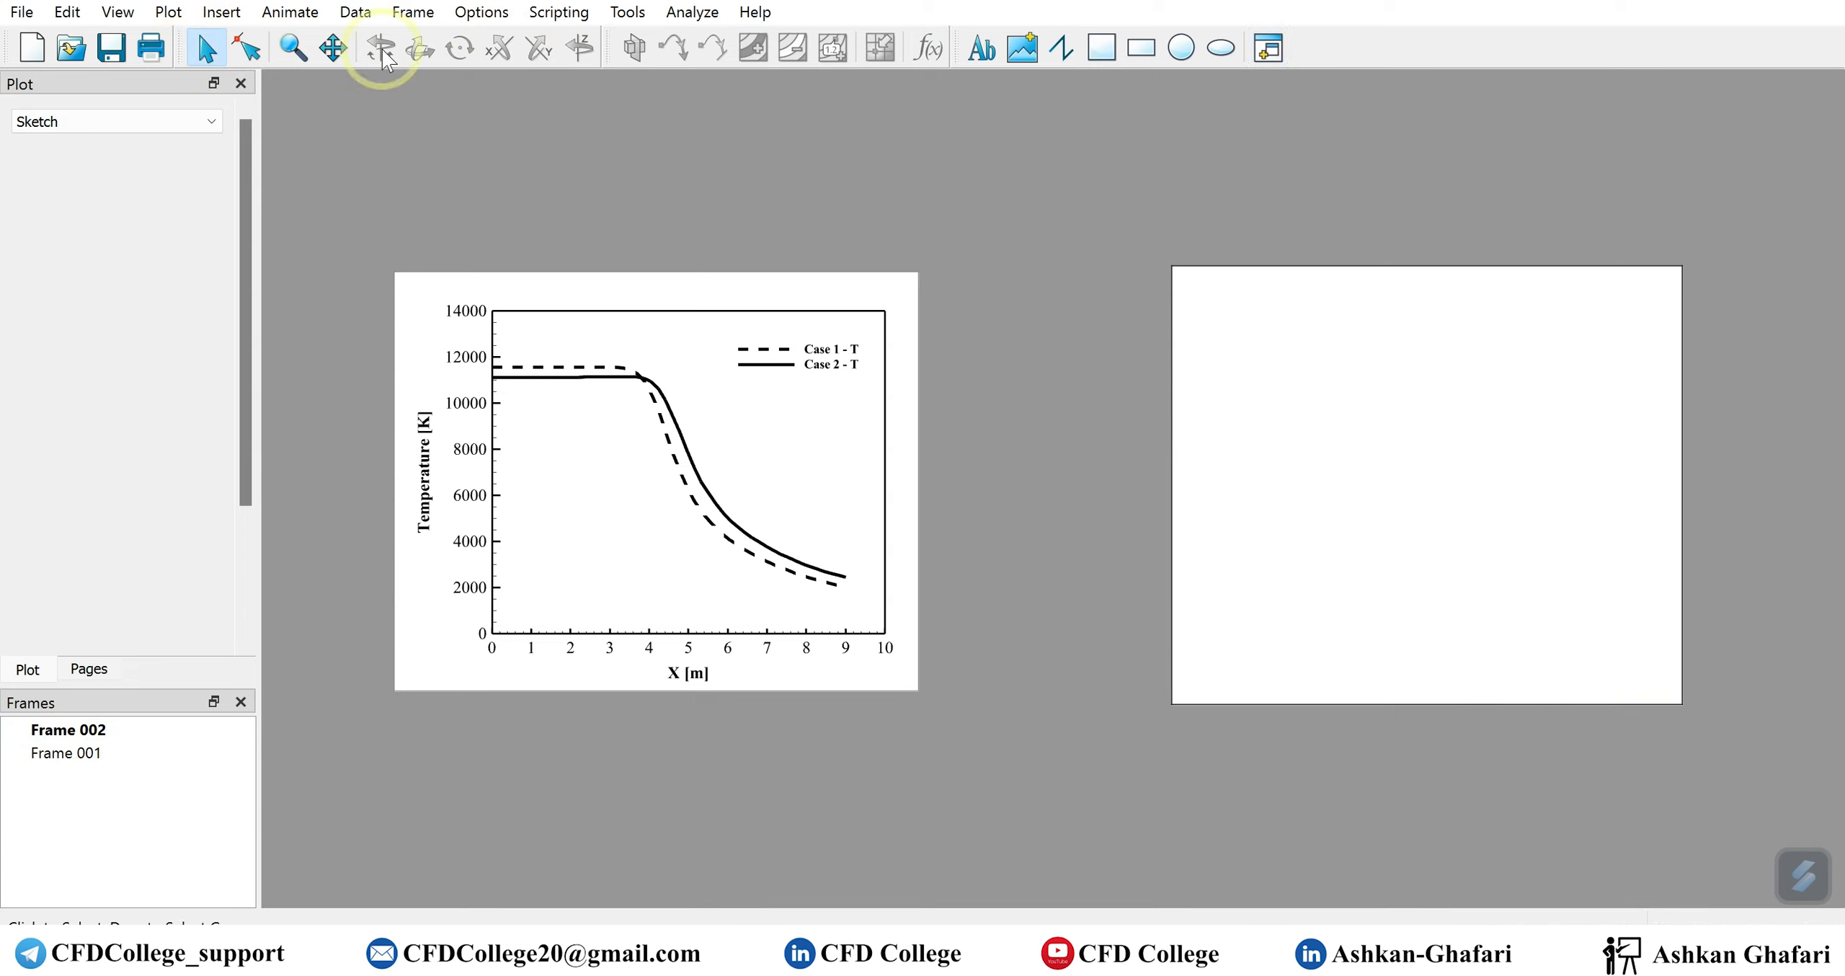
# Switch the active frame back and forth between the temperature chart and the new empty frame
pyautogui.click(118, 12)
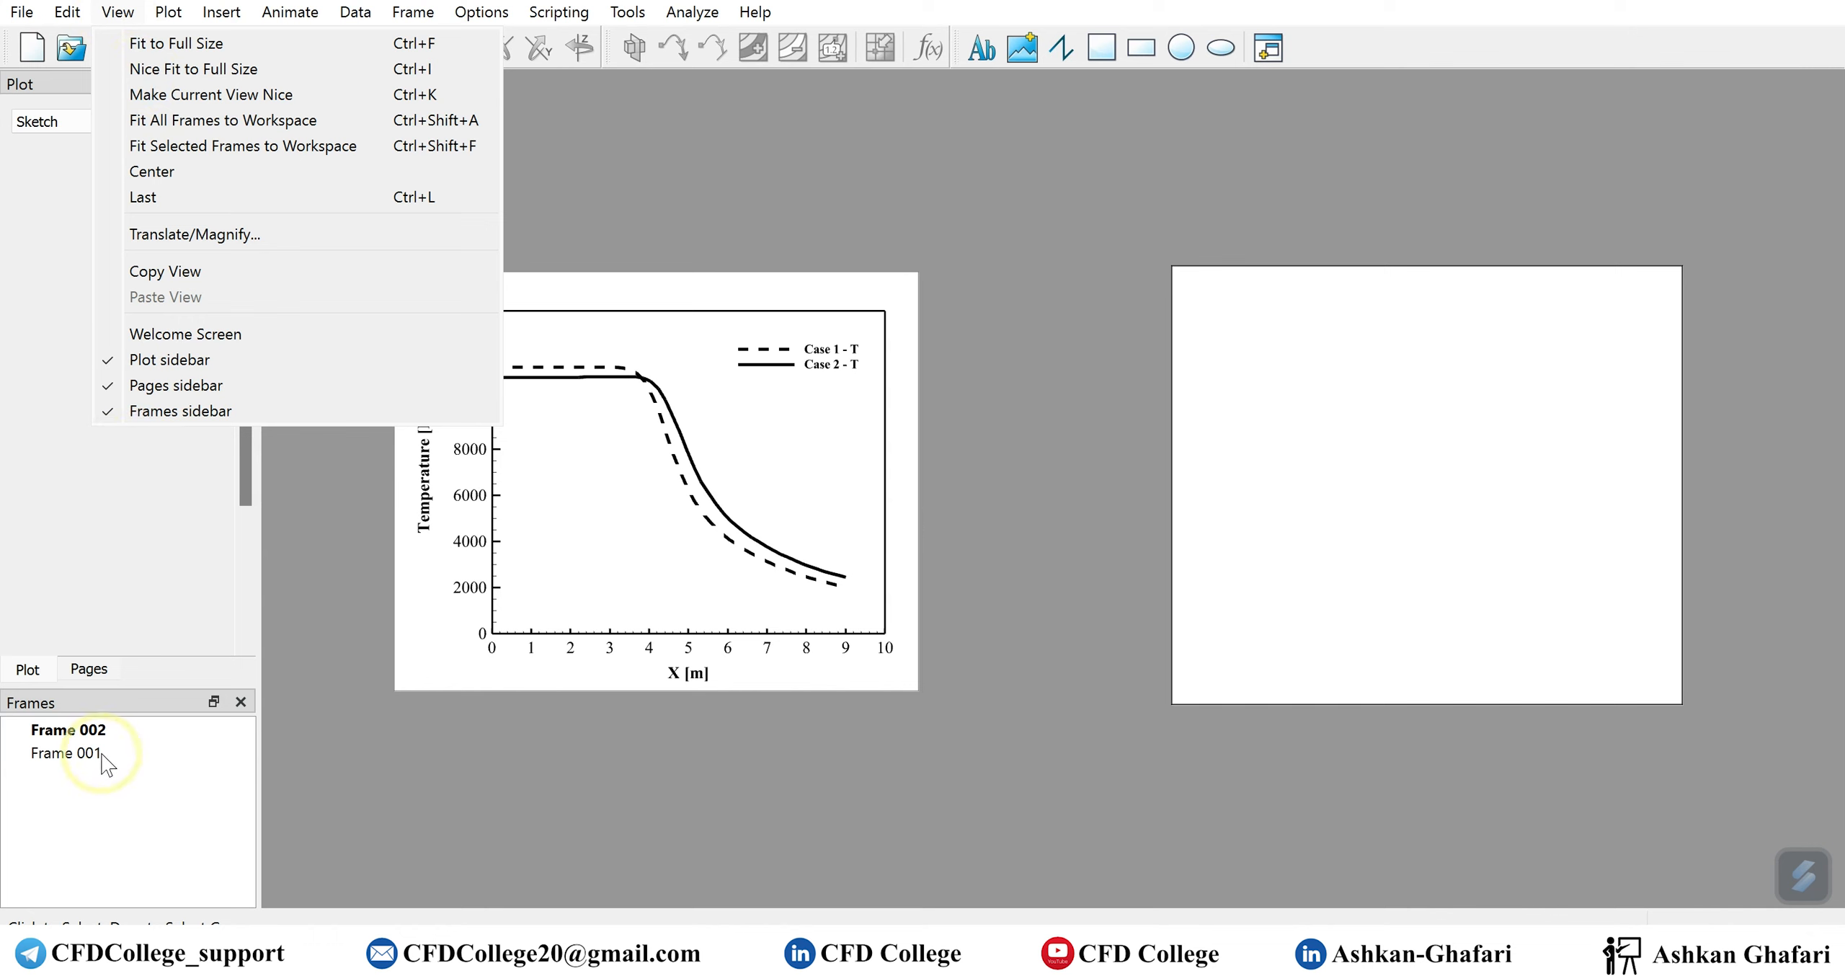
pyautogui.click(475, 711)
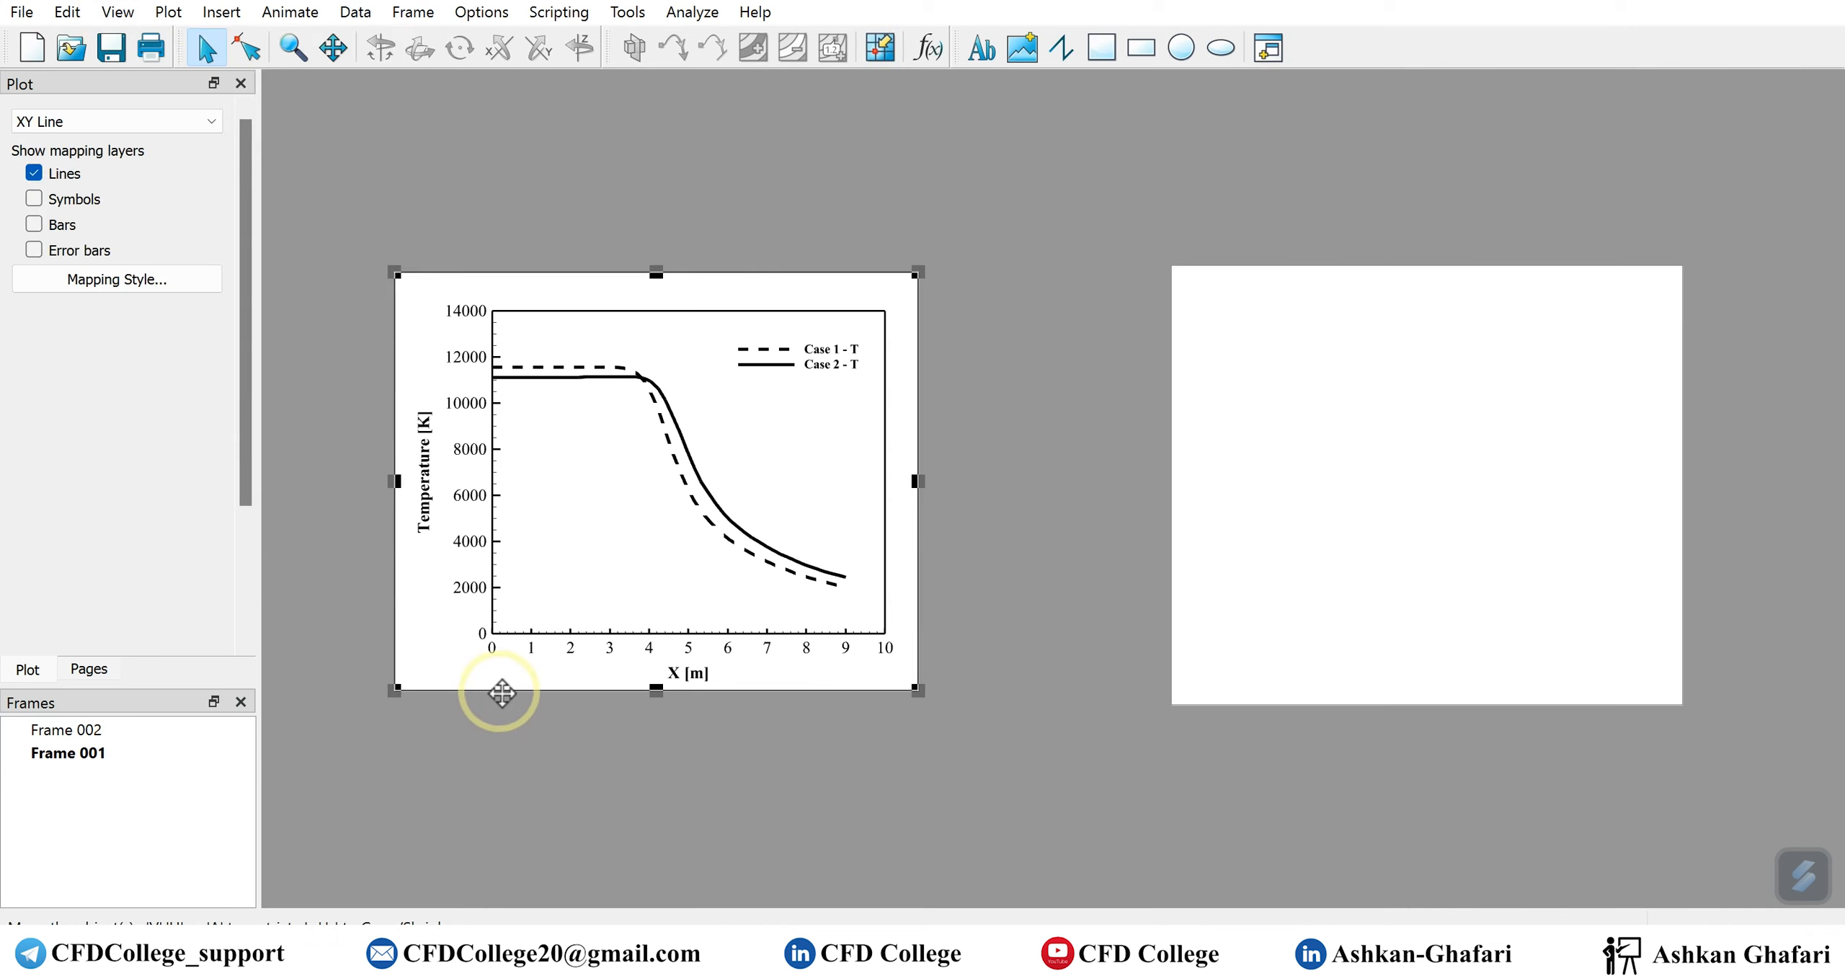
pyautogui.click(66, 753)
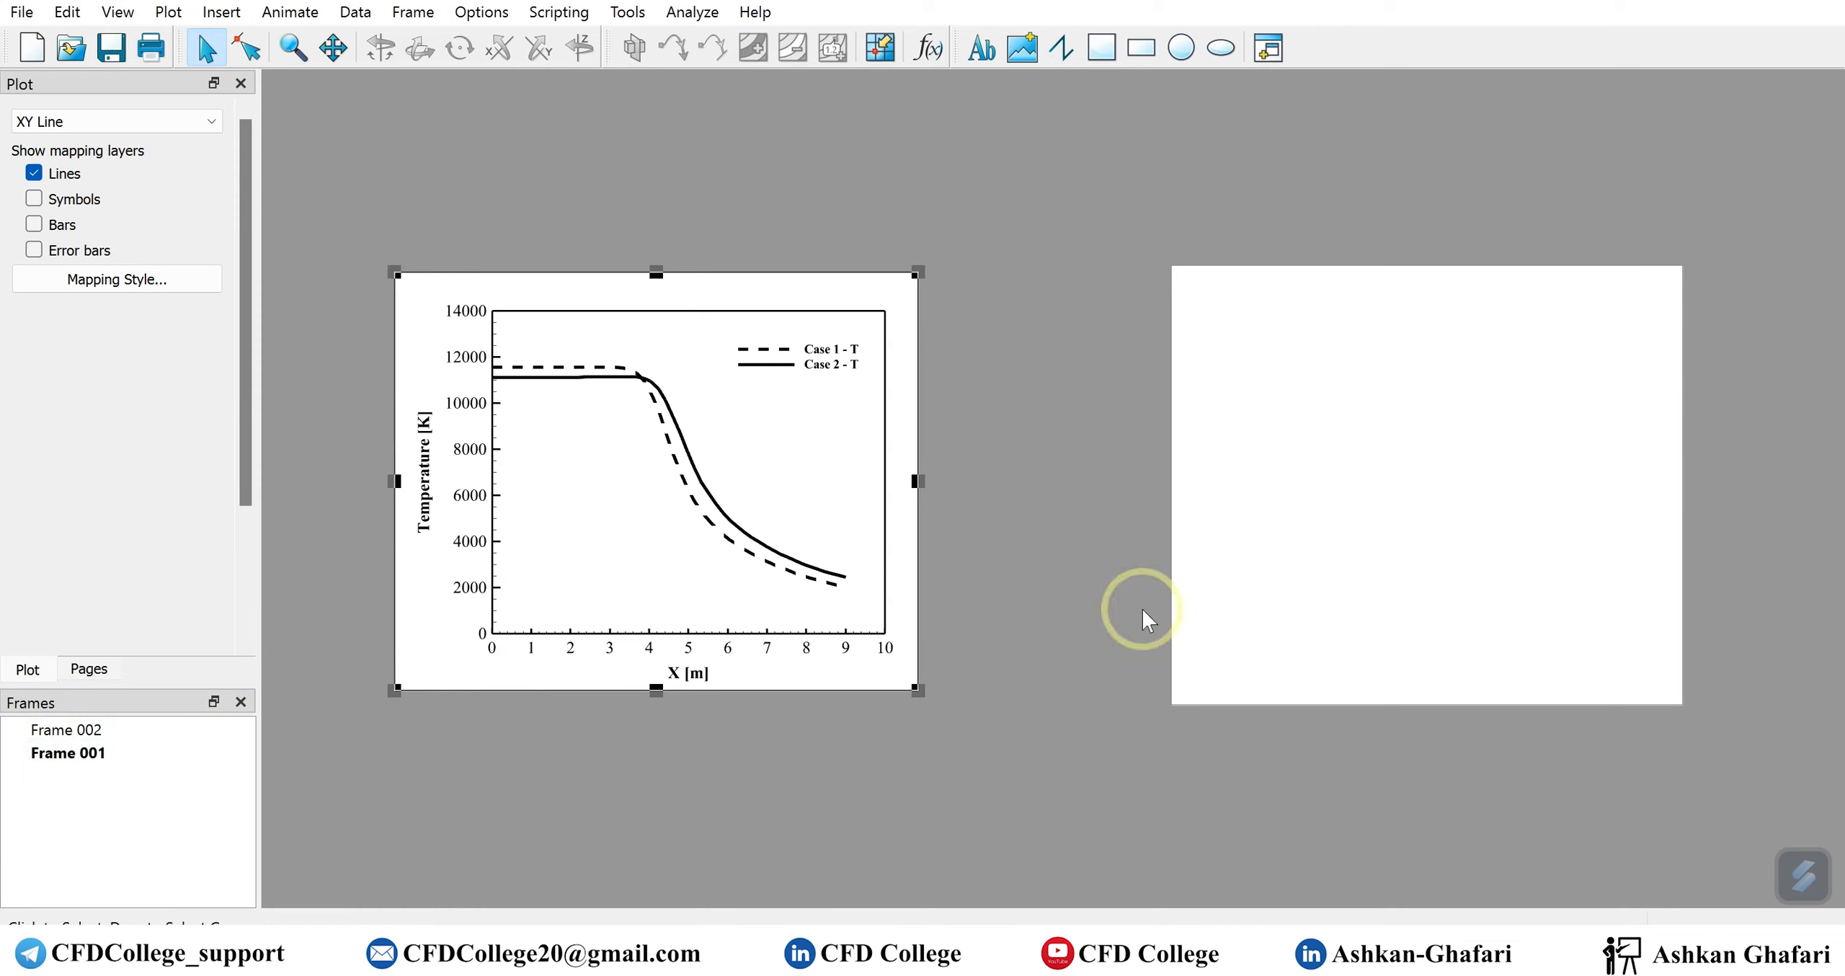
pyautogui.click(1263, 700)
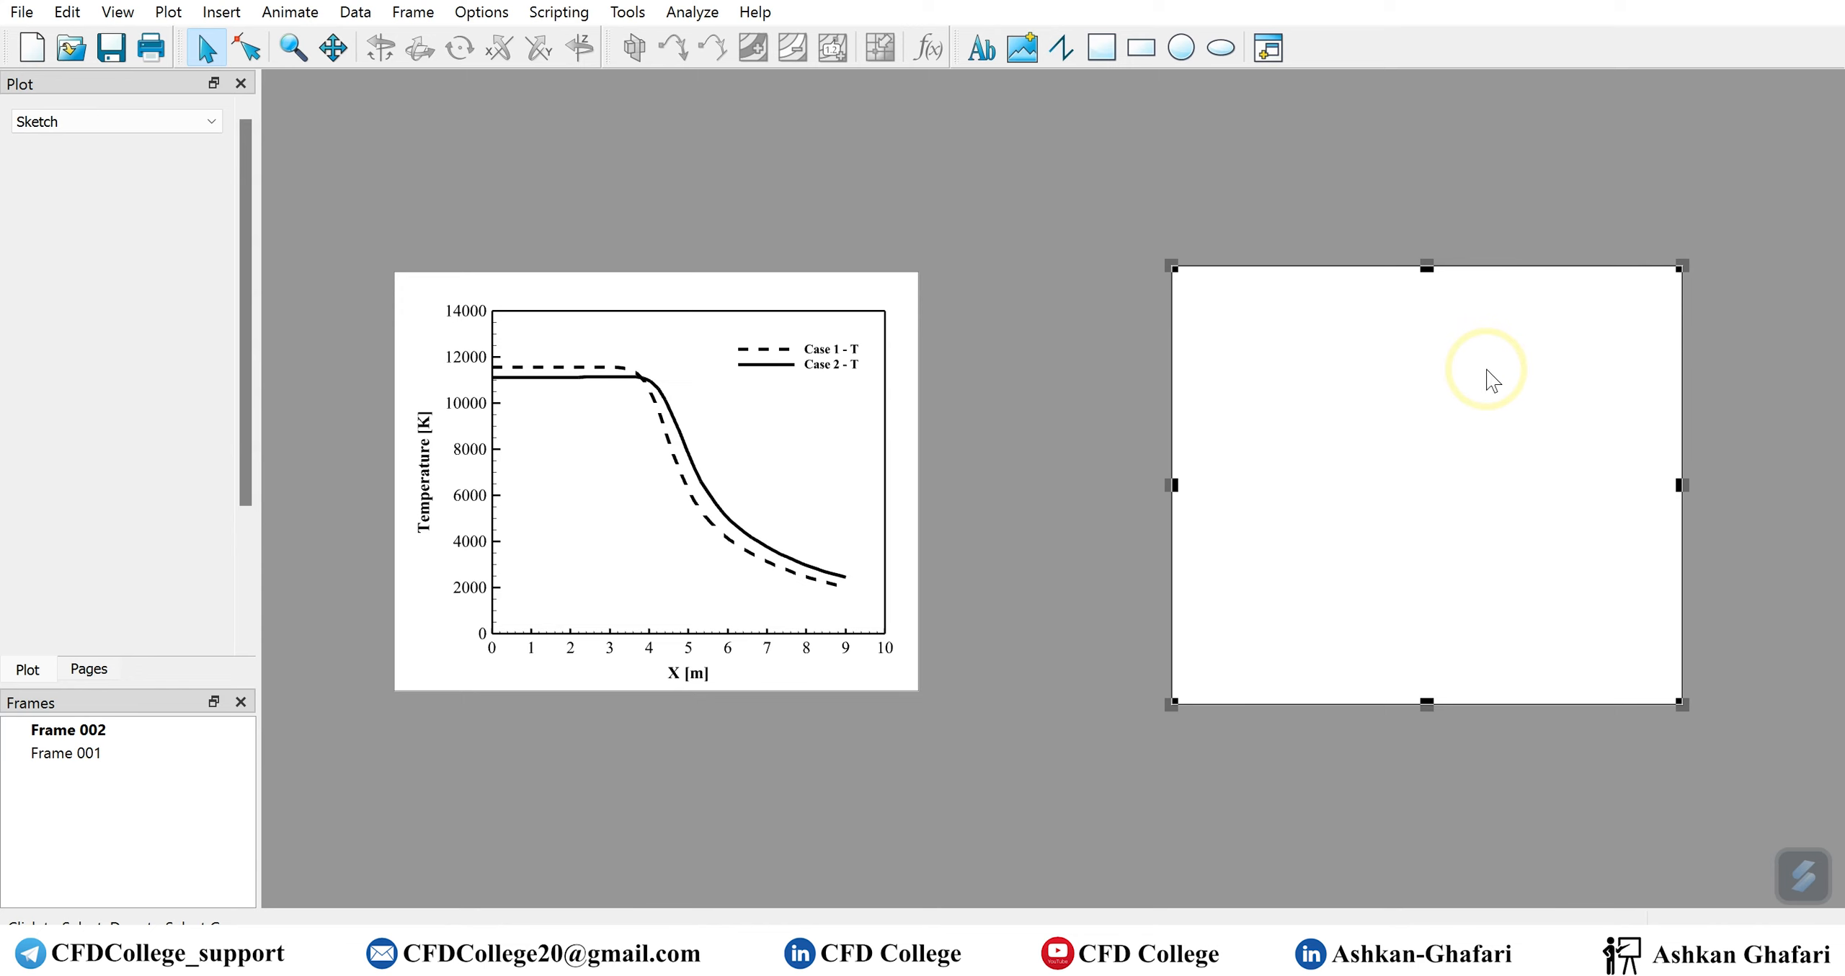
pyautogui.click(404, 373)
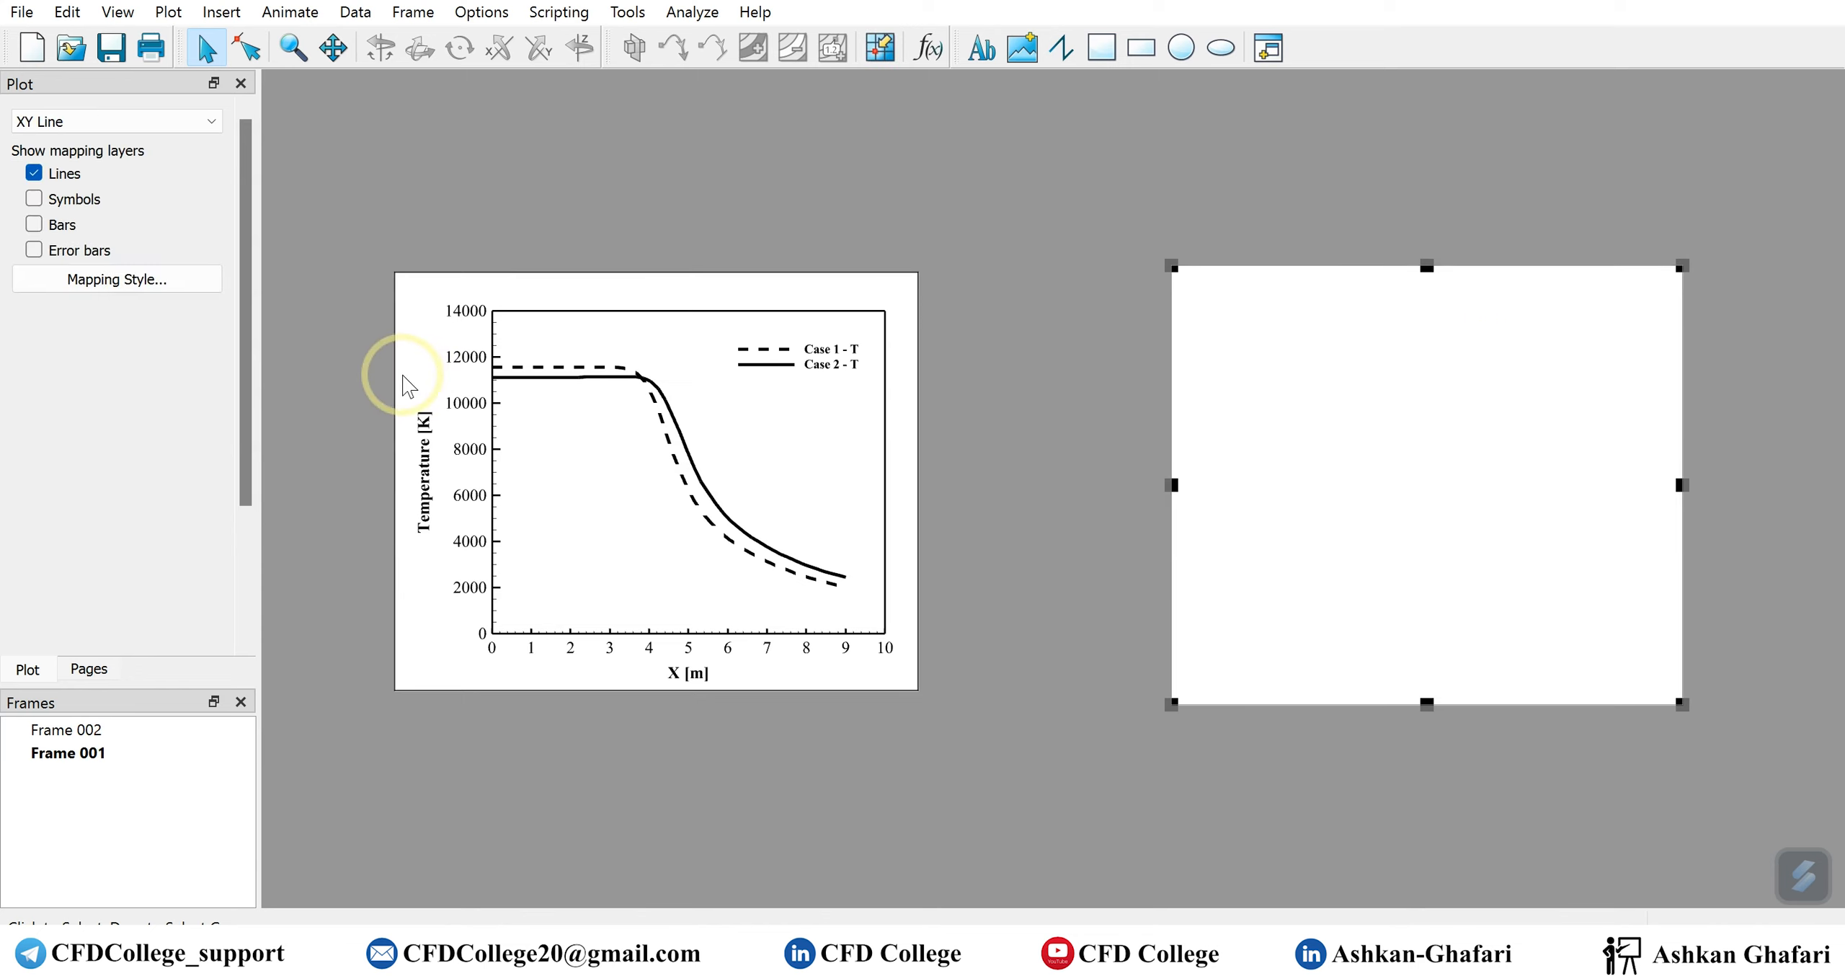
pyautogui.click(21, 12)
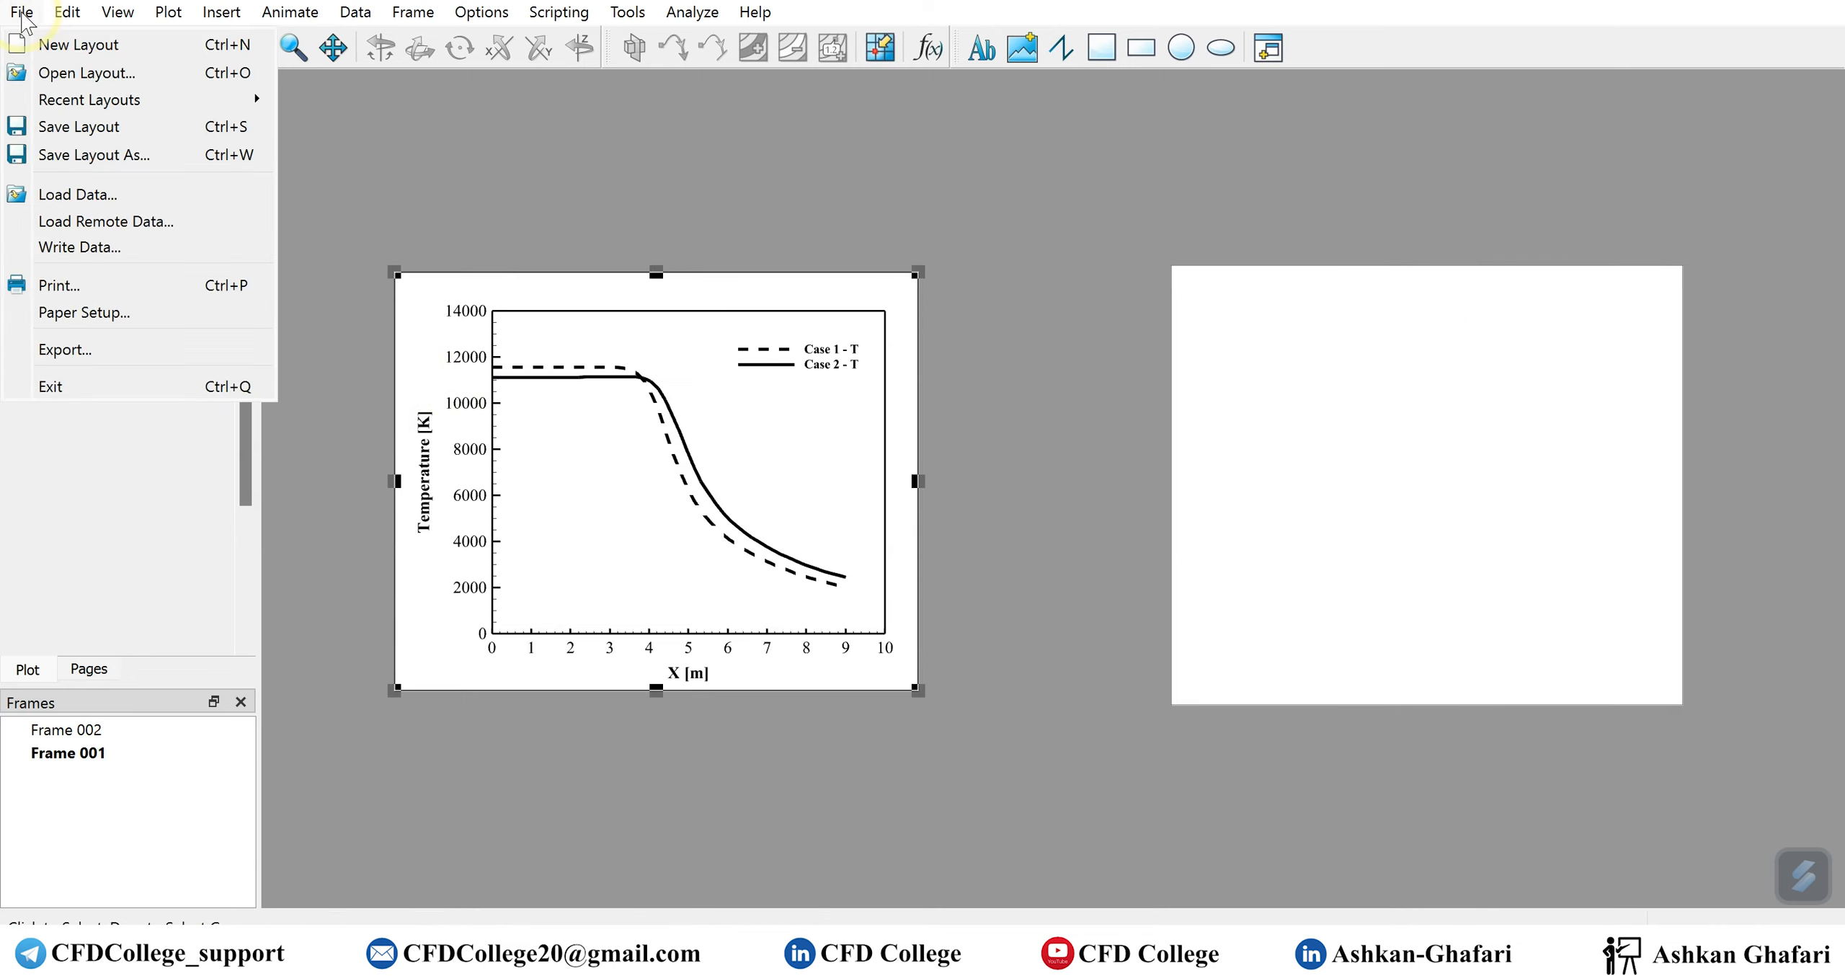
pyautogui.click(75, 351)
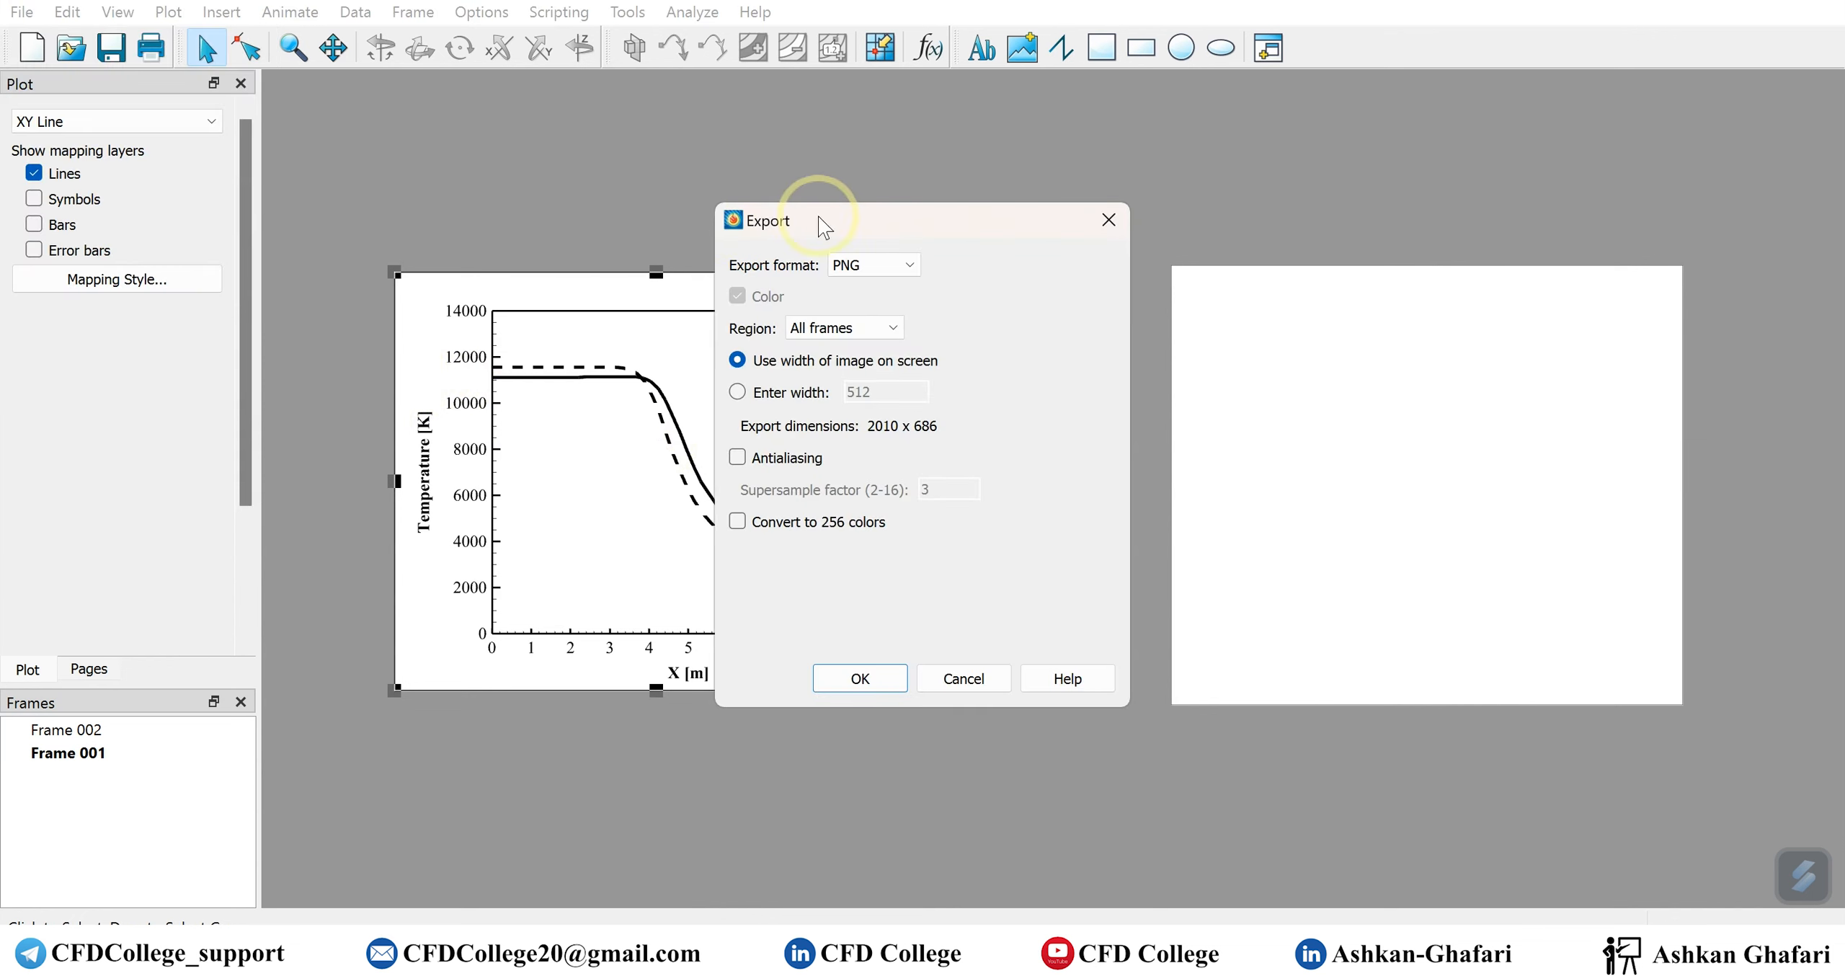
pyautogui.click(892, 328)
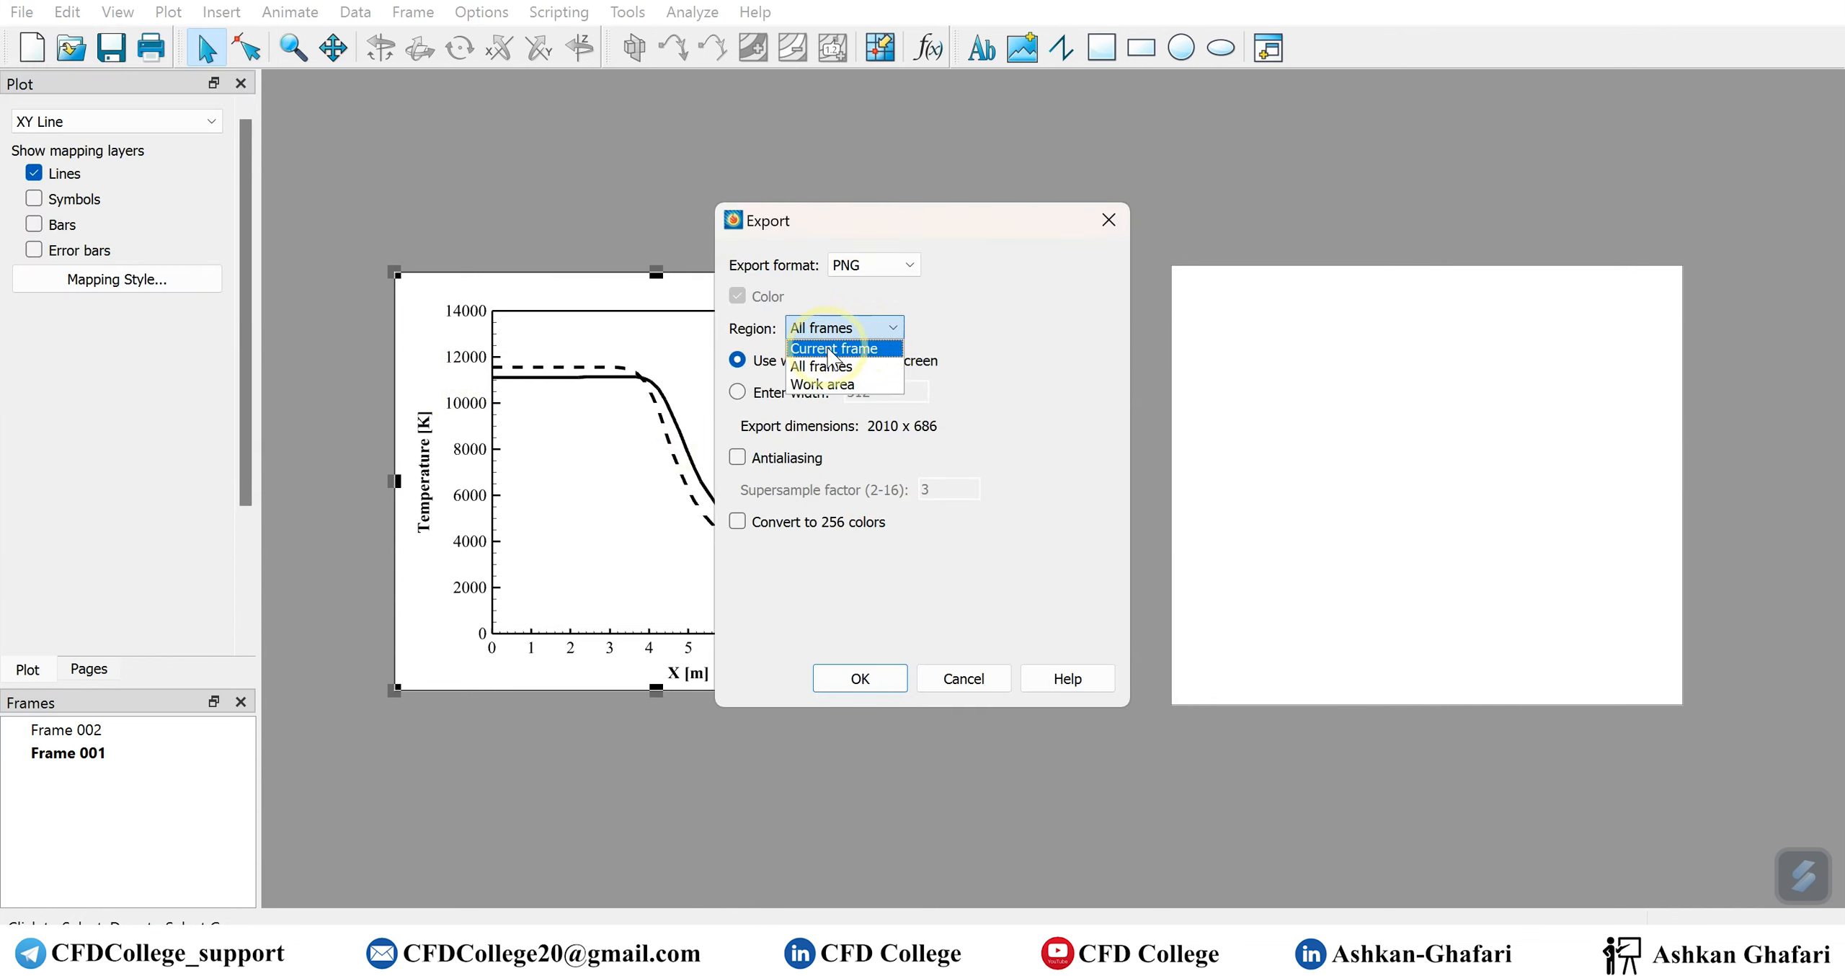
pyautogui.click(801, 350)
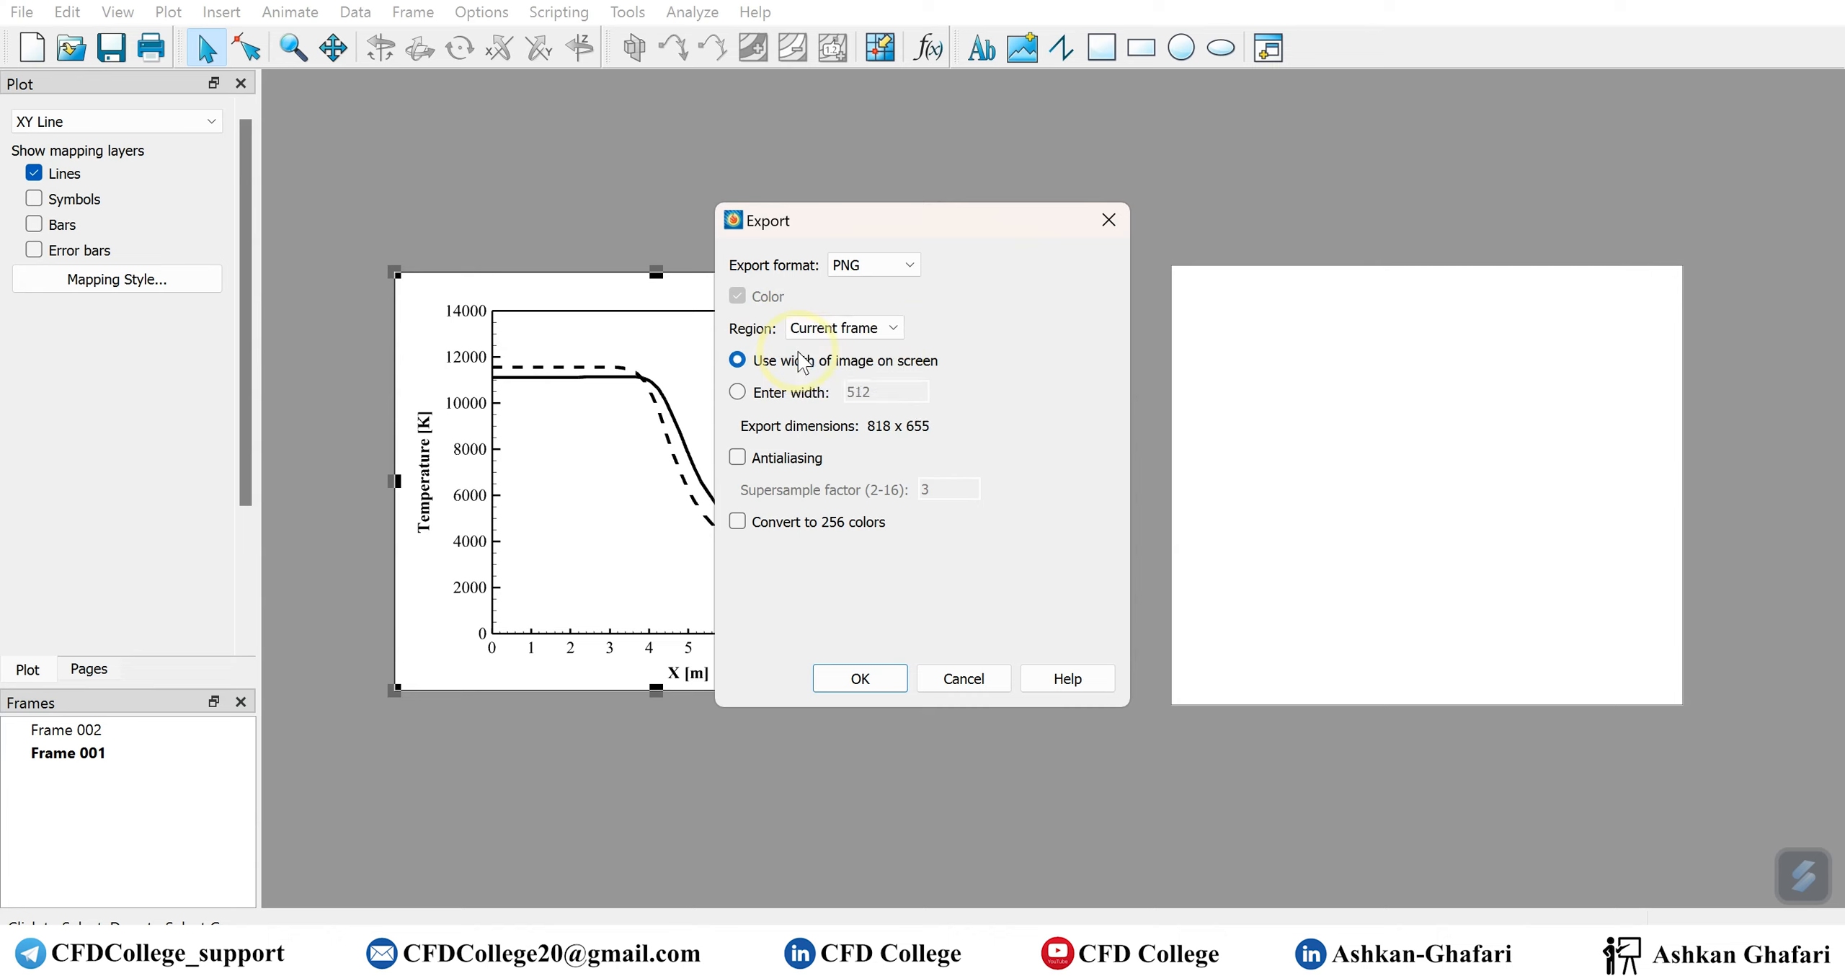
pyautogui.click(894, 330)
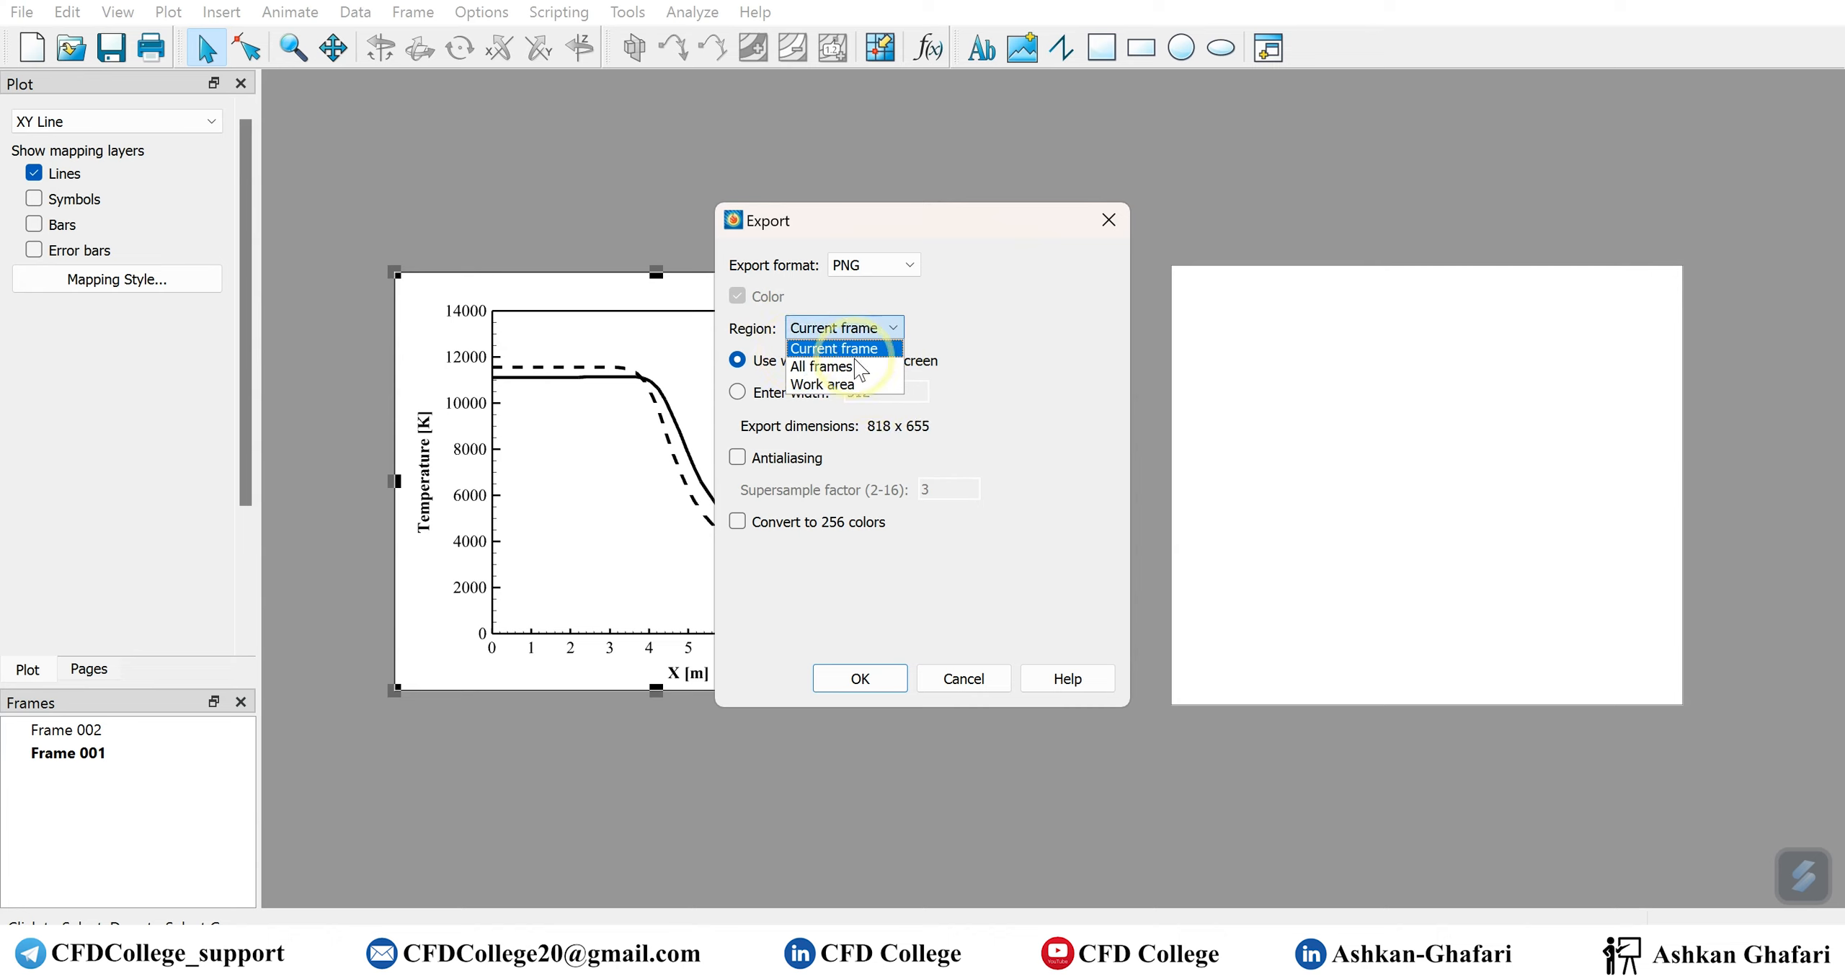
pyautogui.click(953, 676)
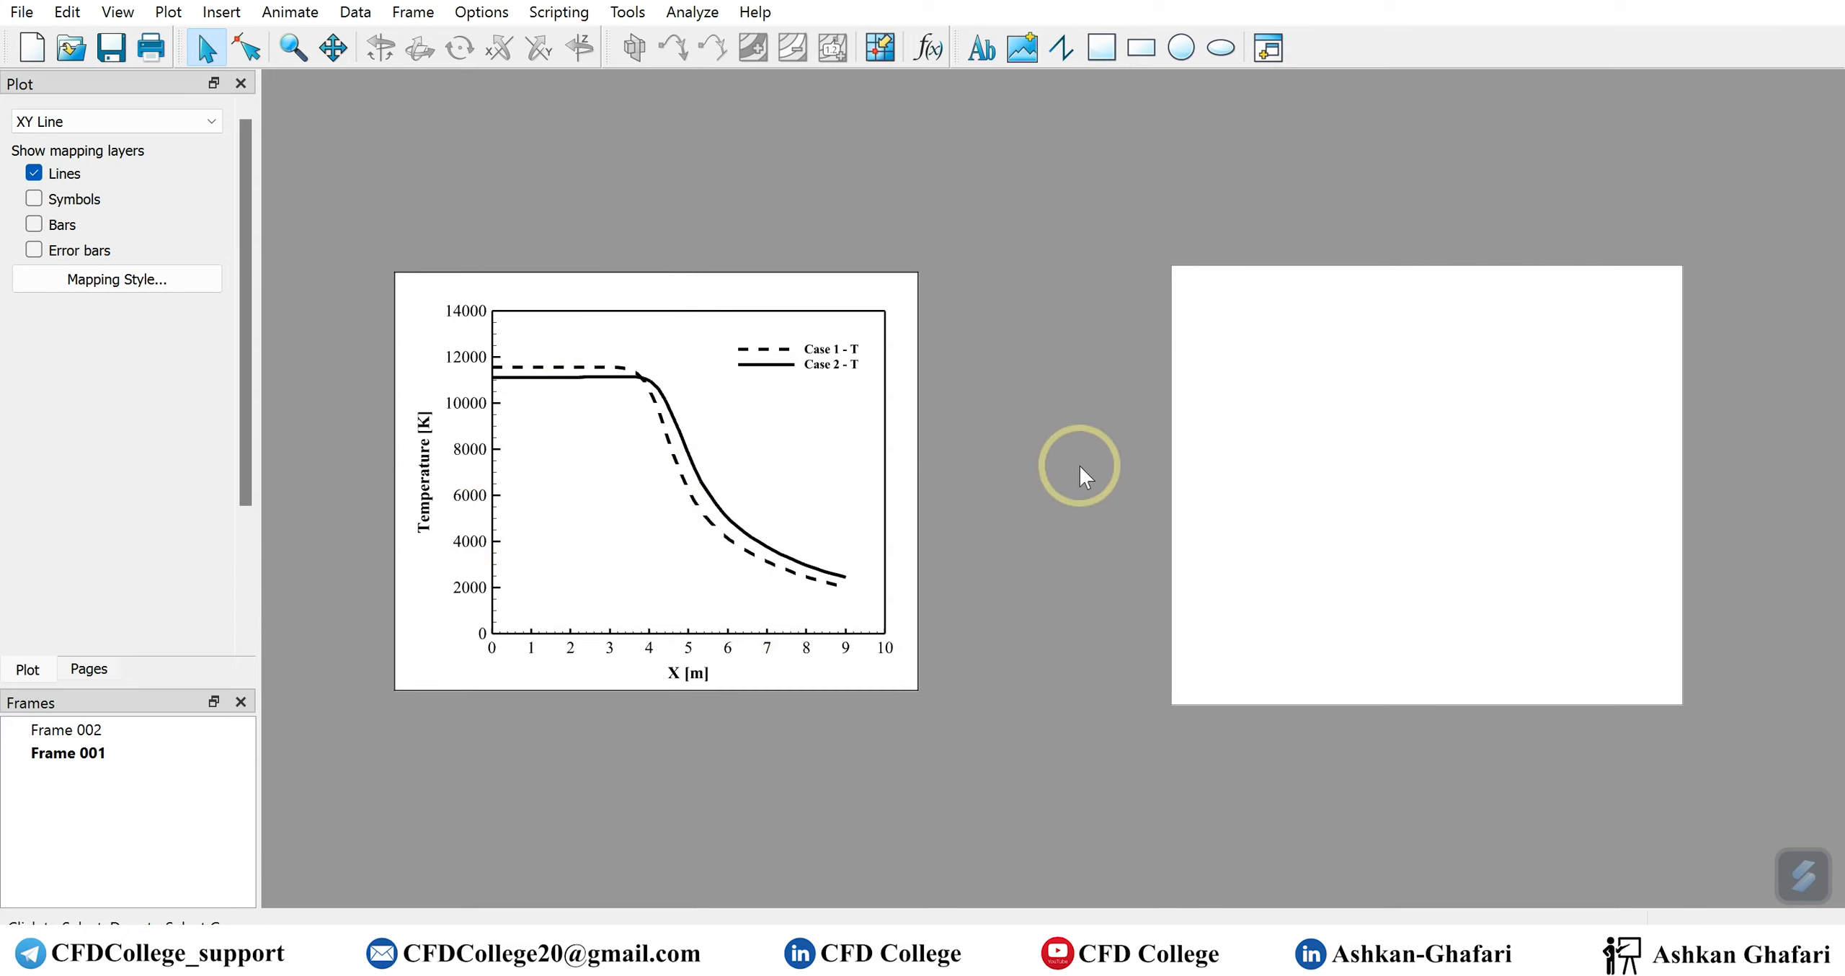
# Load the data file Multiple y axis.plt into the empty frame
pyautogui.click(1246, 481)
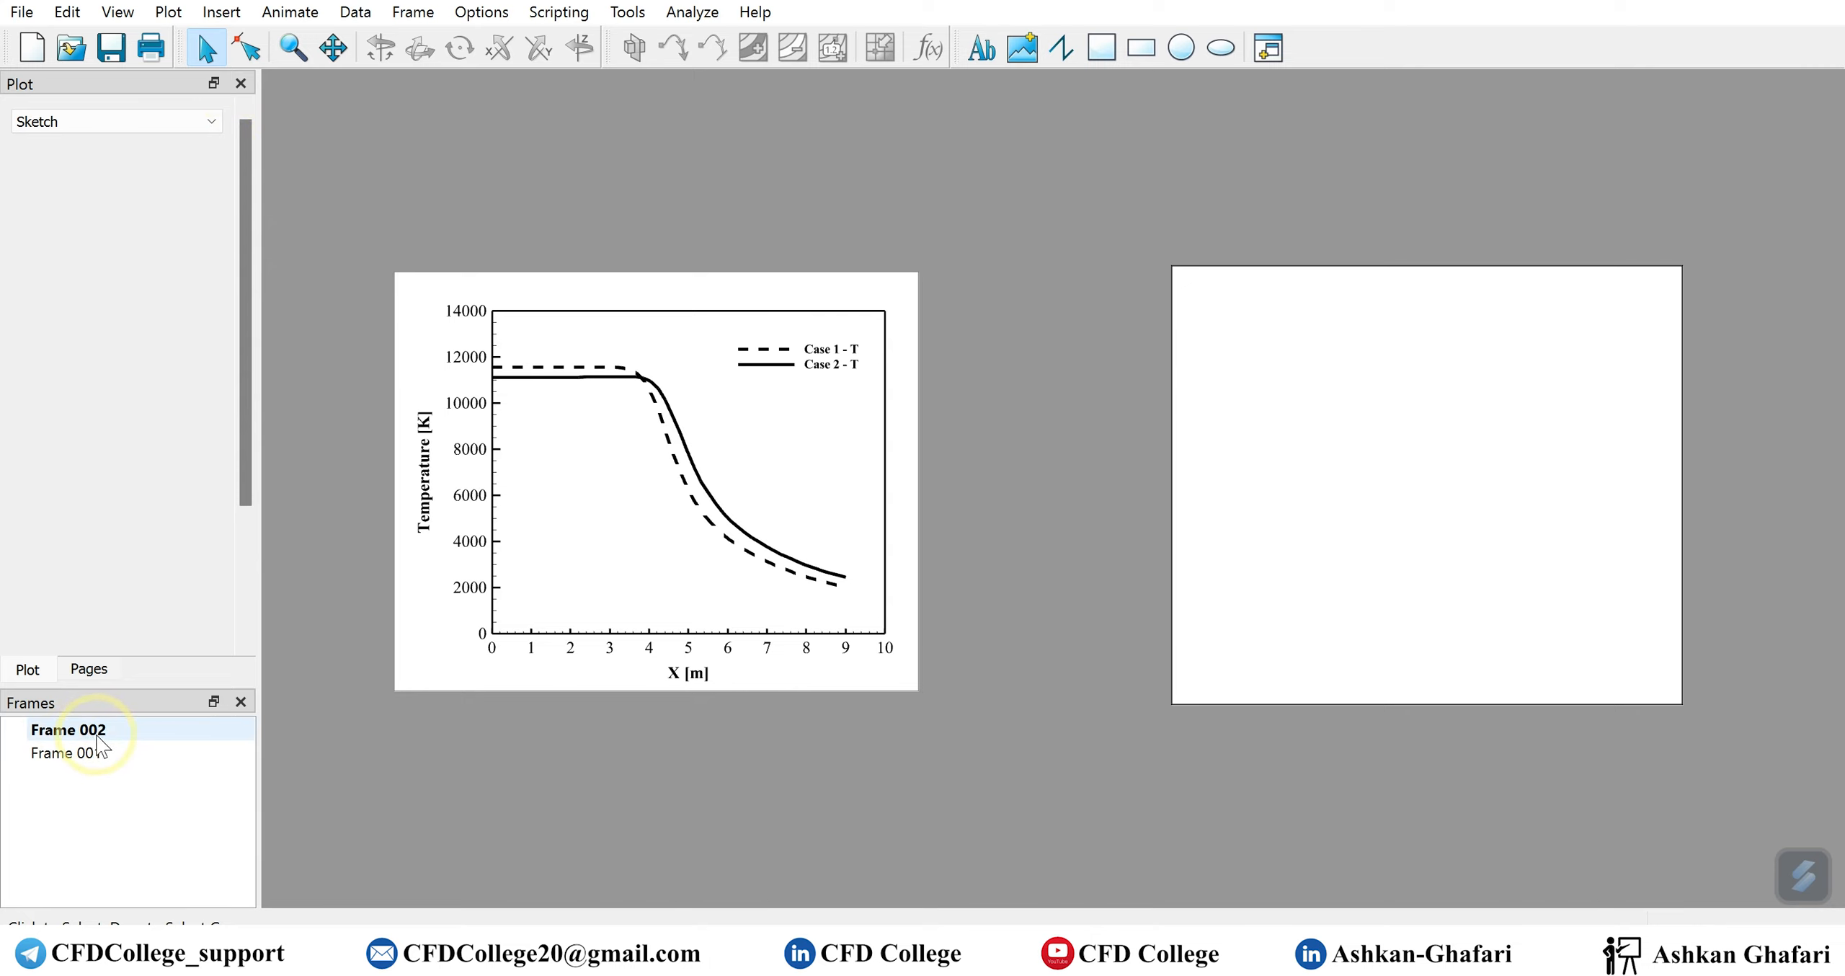
pyautogui.click(73, 46)
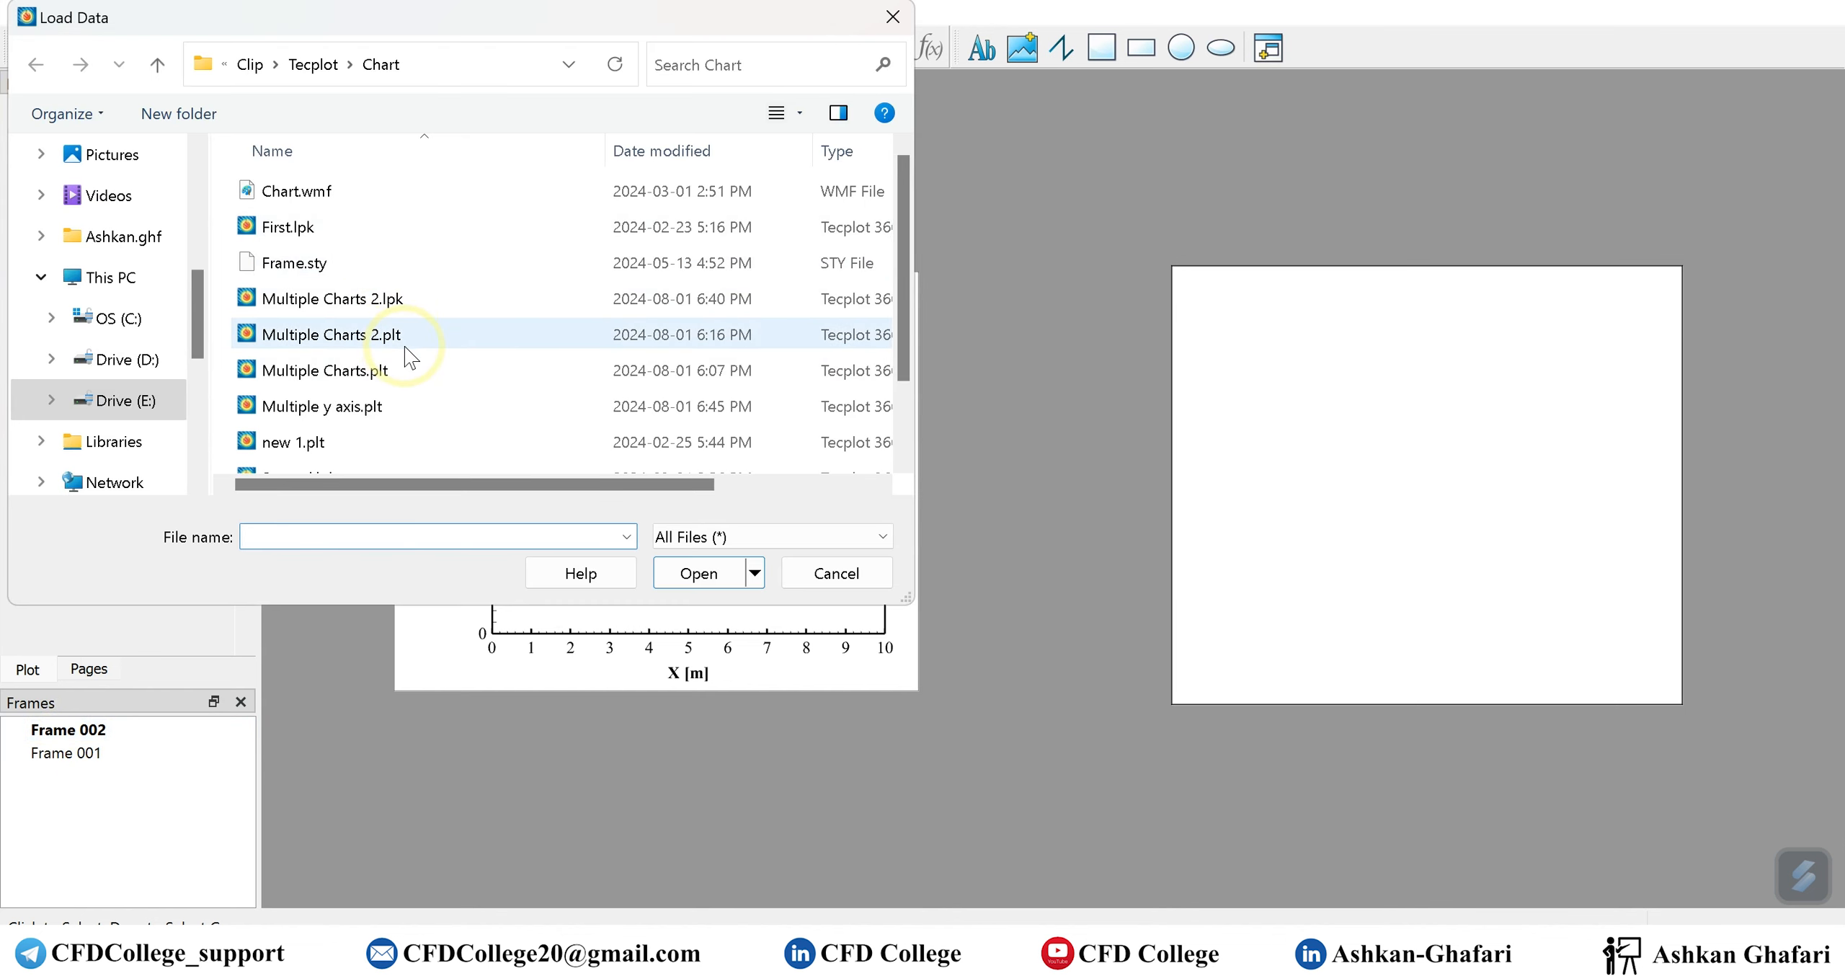
pyautogui.click(382, 409)
pyautogui.click(714, 581)
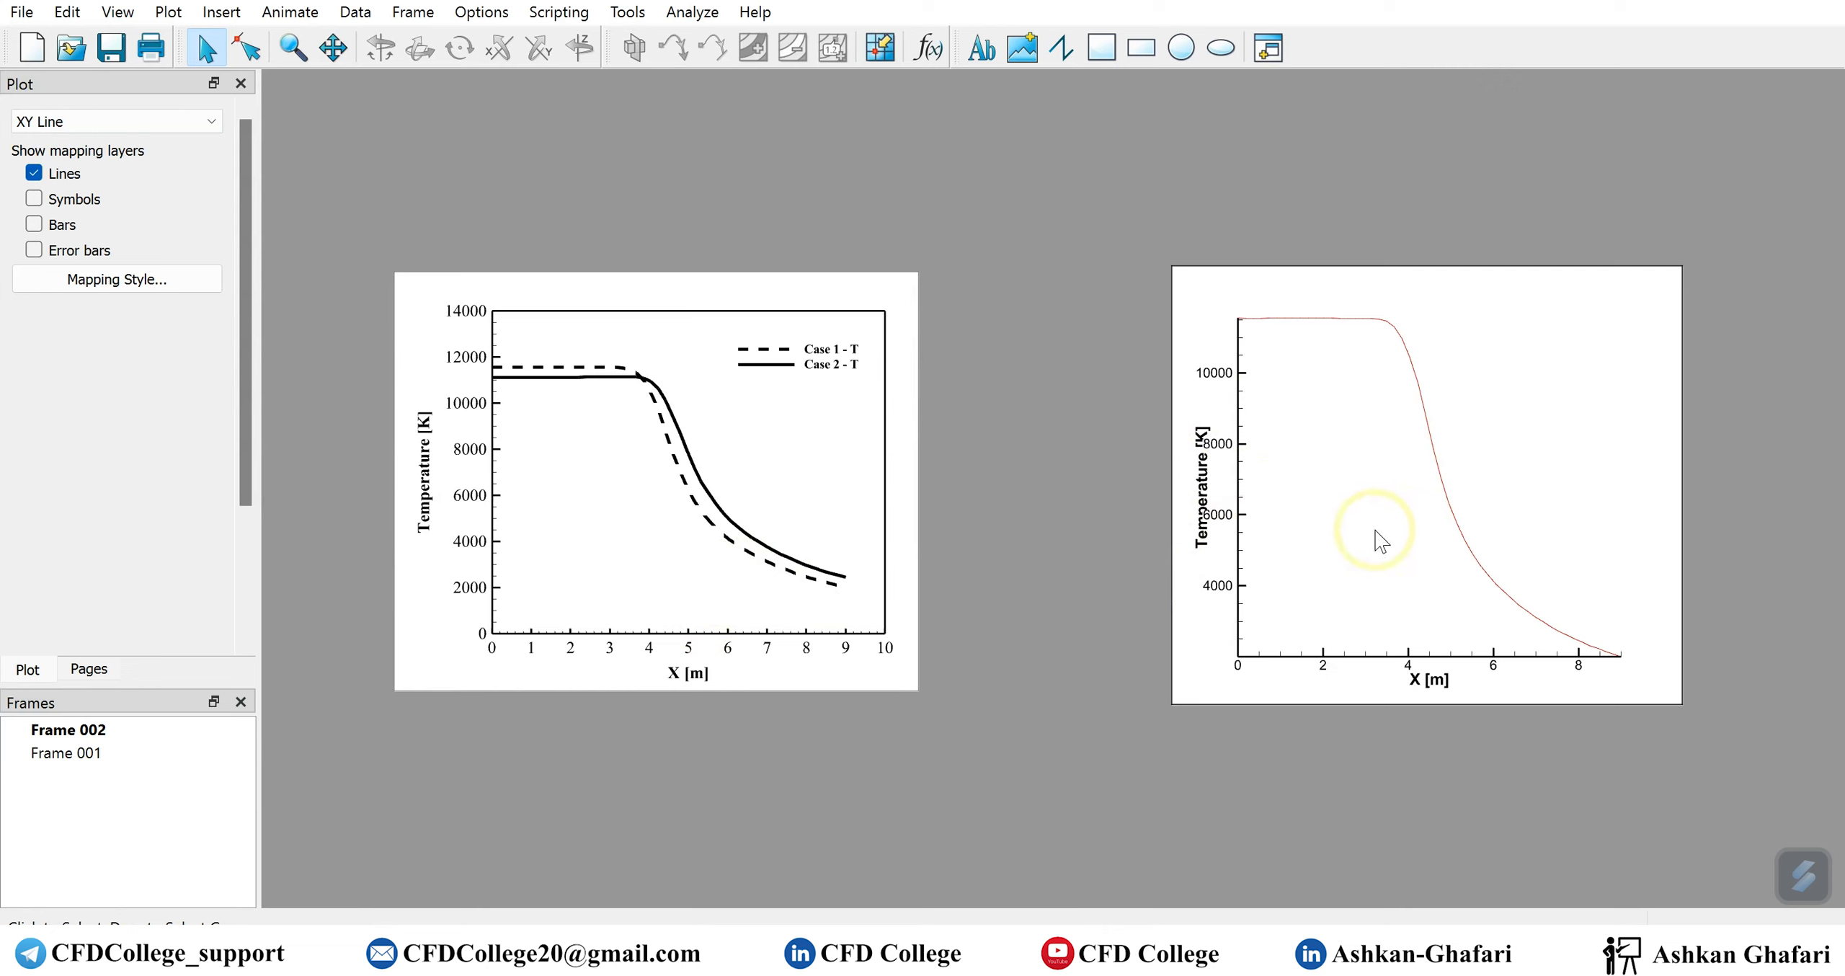
# Show the Case 2 - T, Case 1 - V and Case 2 - V maps in the new frame's line plot
pyautogui.click(156, 283)
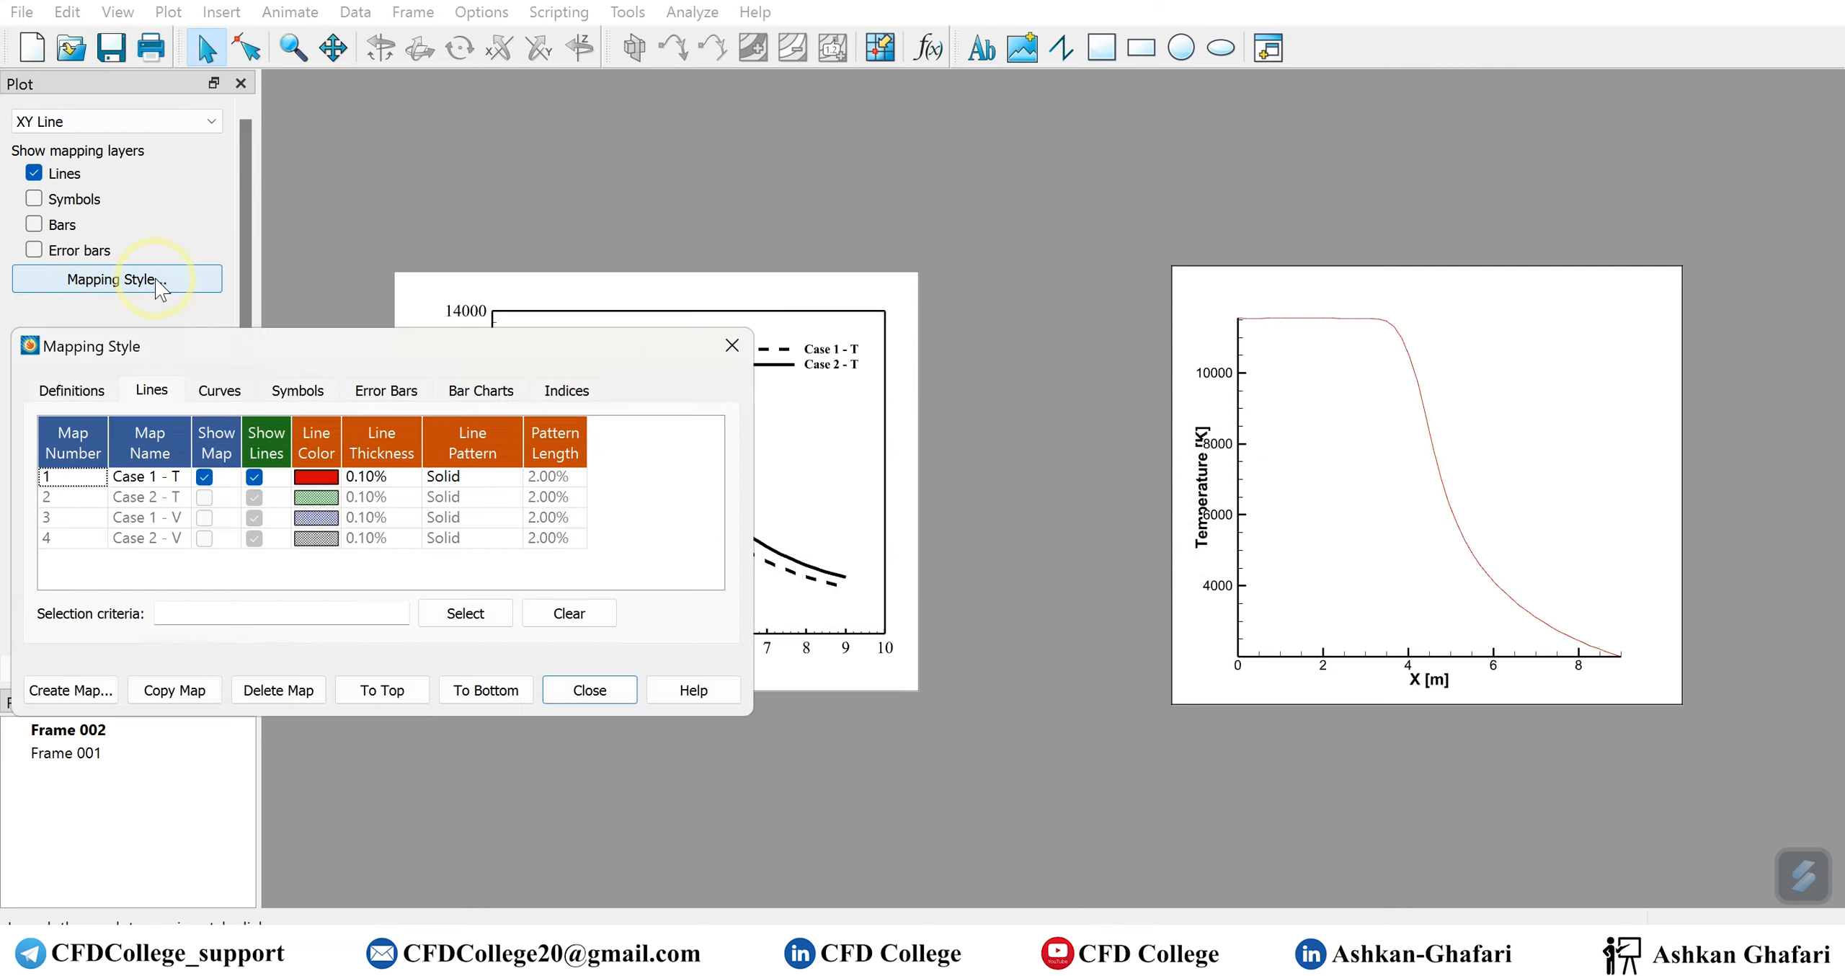
pyautogui.click(204, 497)
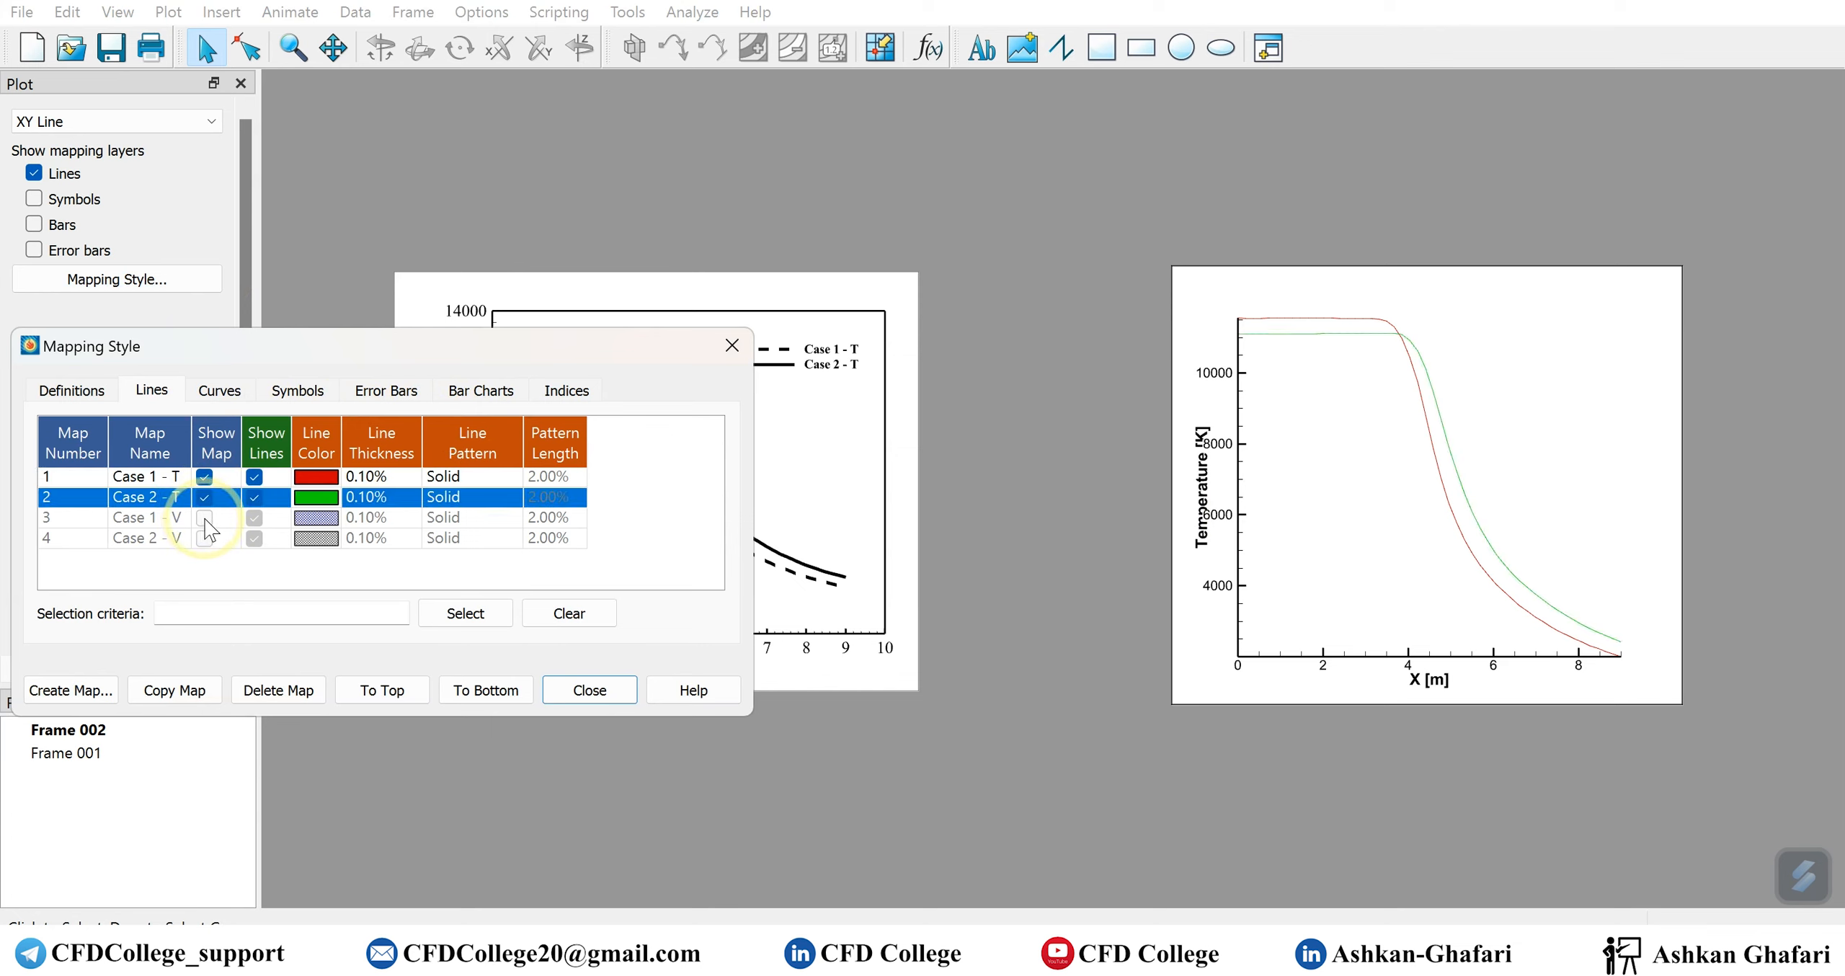
pyautogui.click(204, 518)
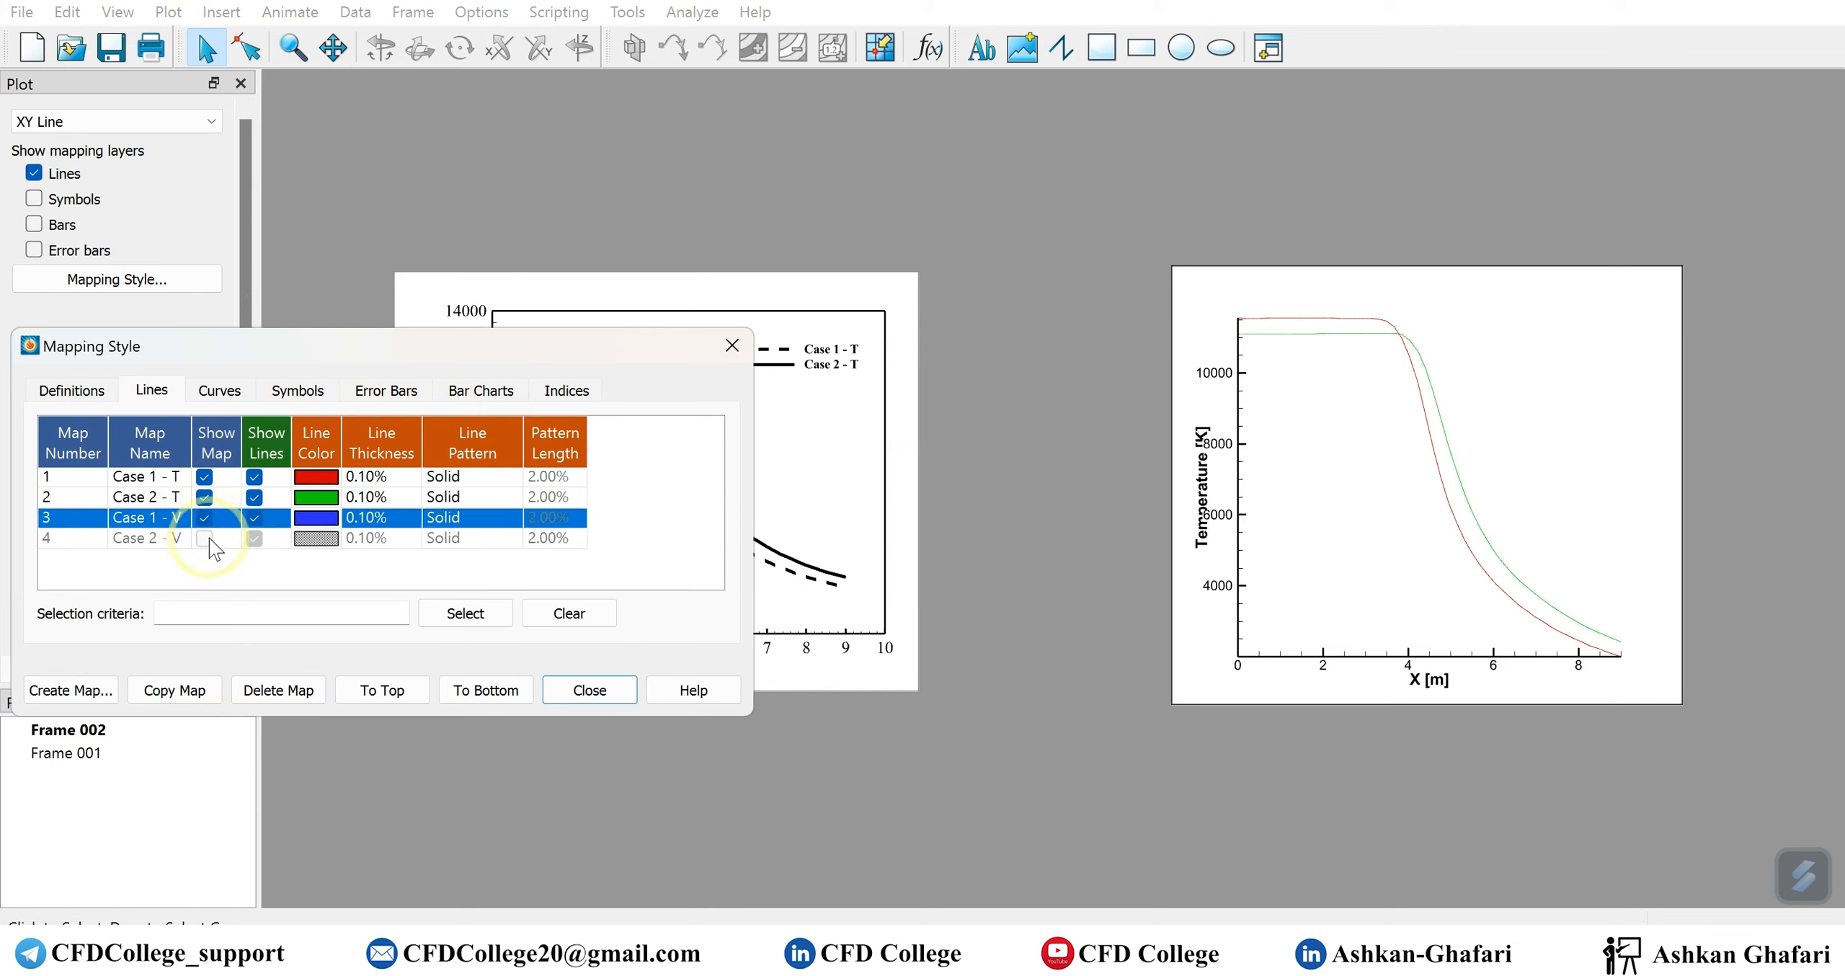
pyautogui.click(205, 538)
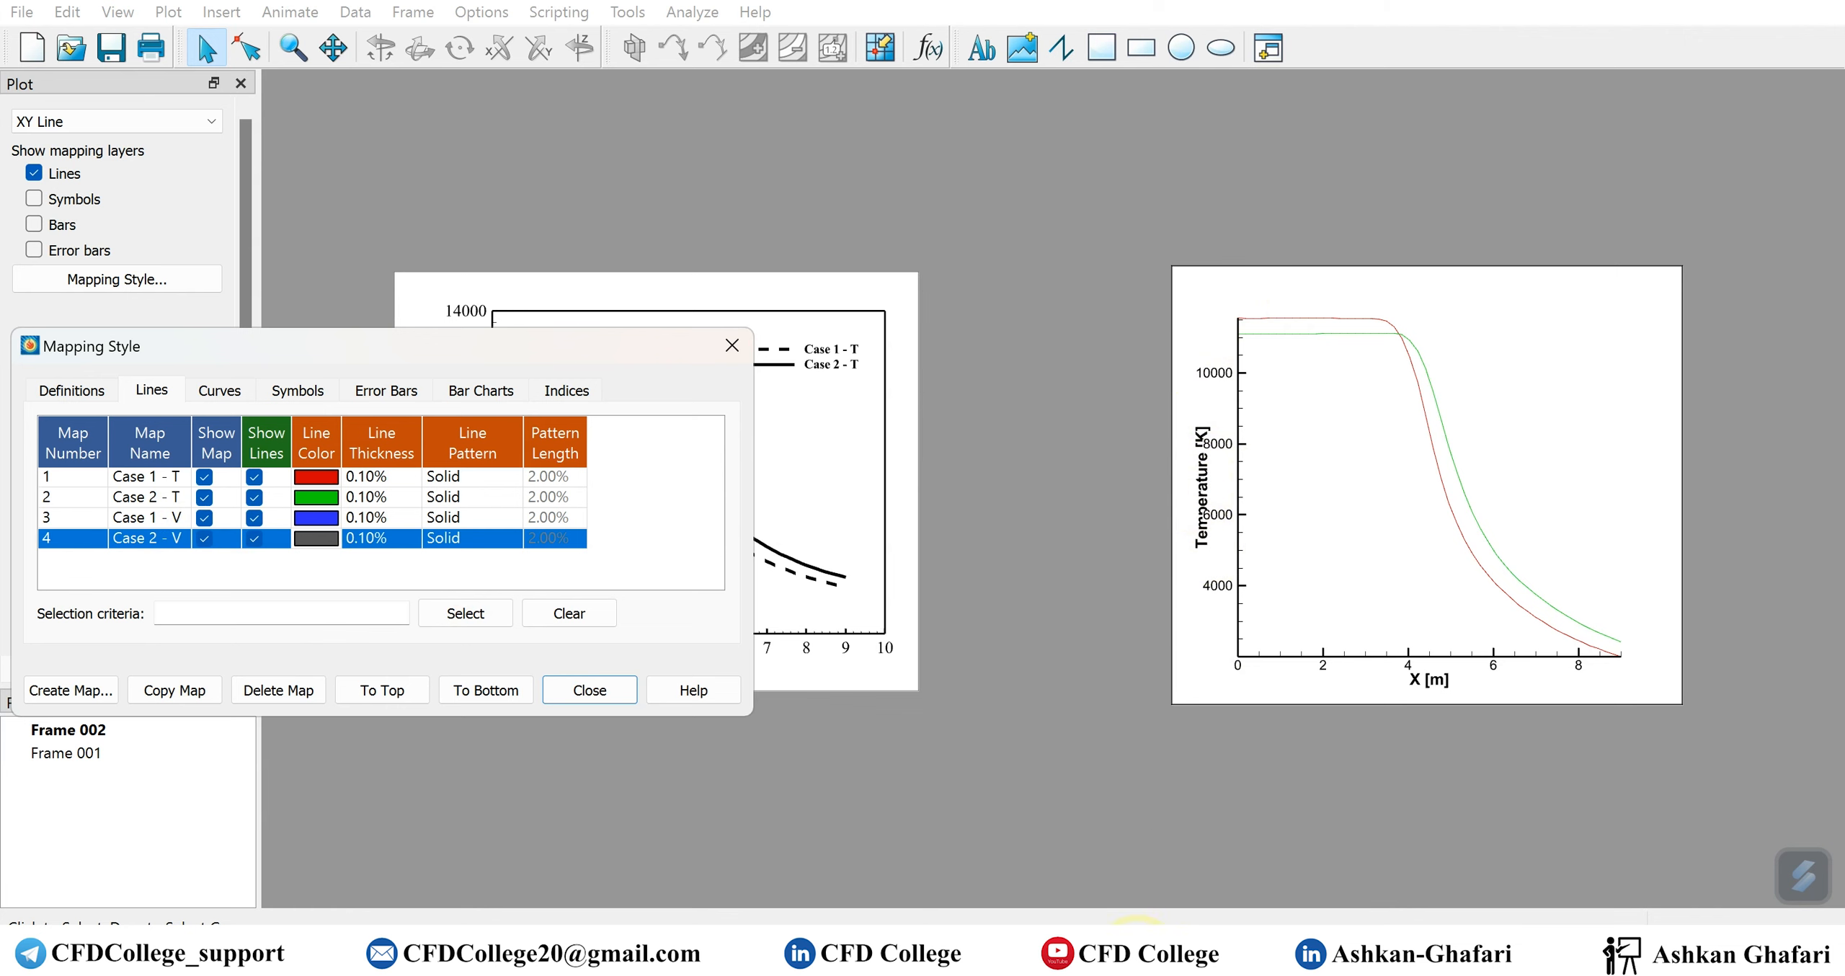
# Switch to Excel, review the temp and vel columns of case 1 and case 2, and clear the copy marker around the case 2 velocity data
pyautogui.click(1138, 945)
pyautogui.scroll(10, 525, 542)
pyautogui.scroll(-12, 622, 425)
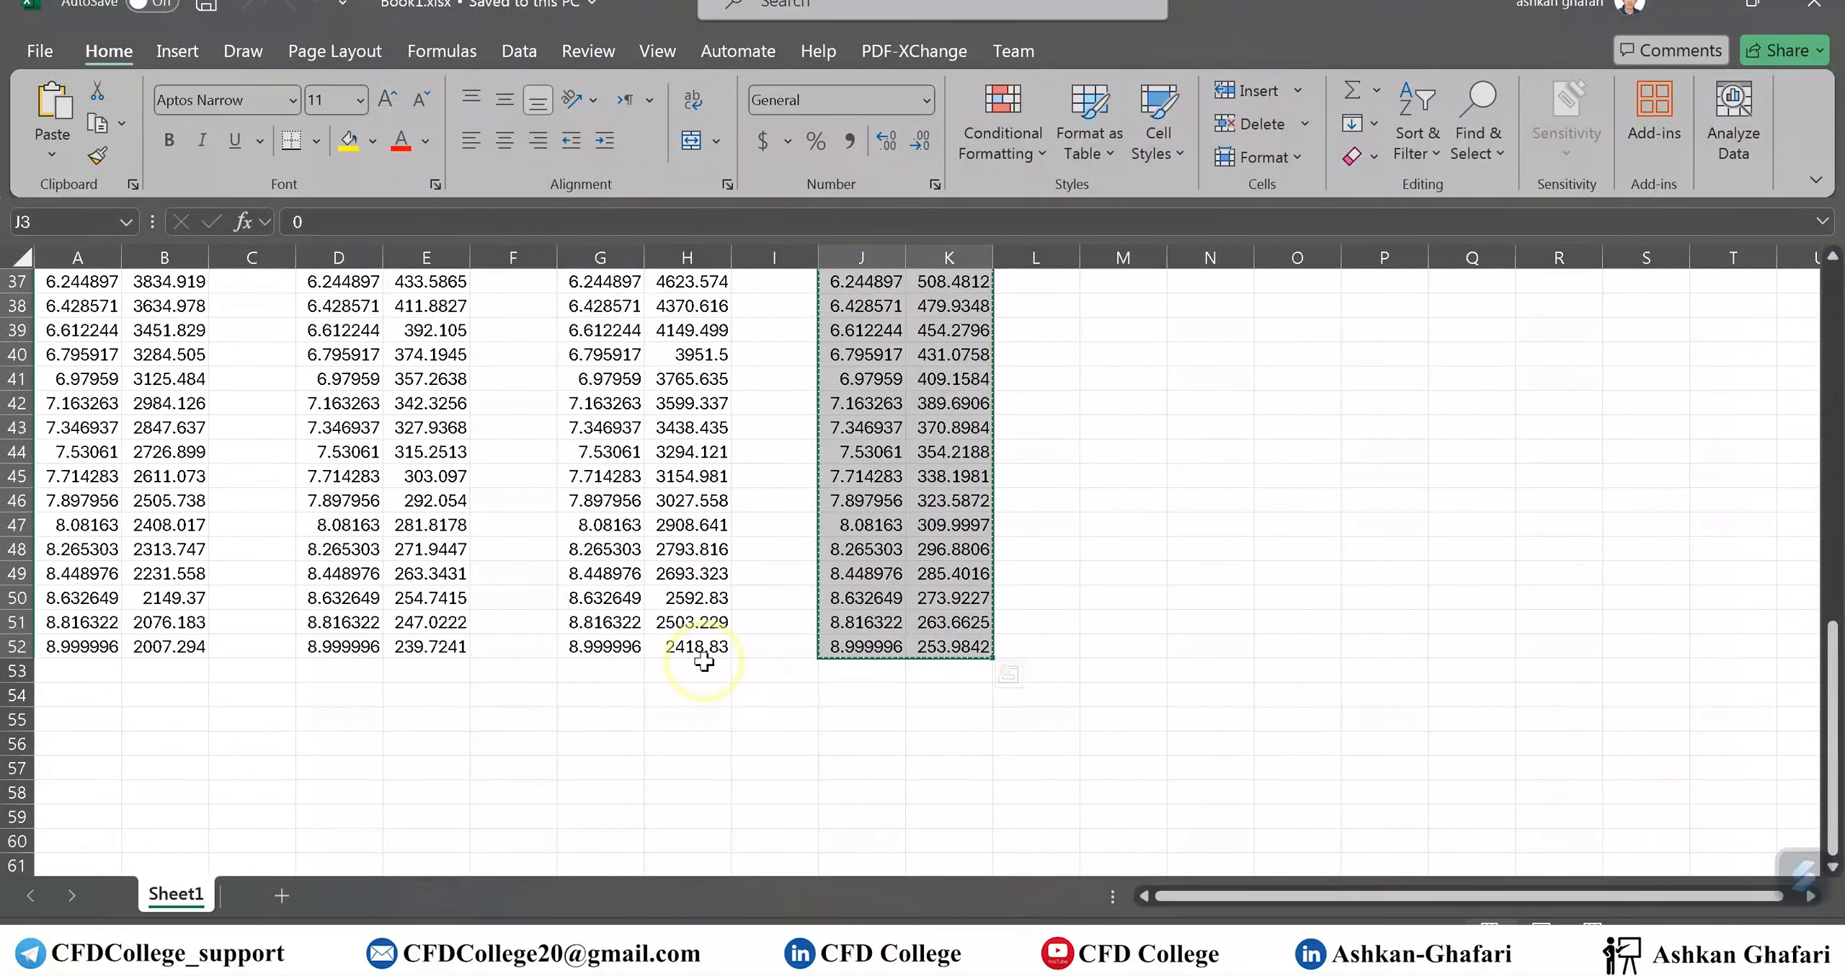
pyautogui.scroll(12, 705, 661)
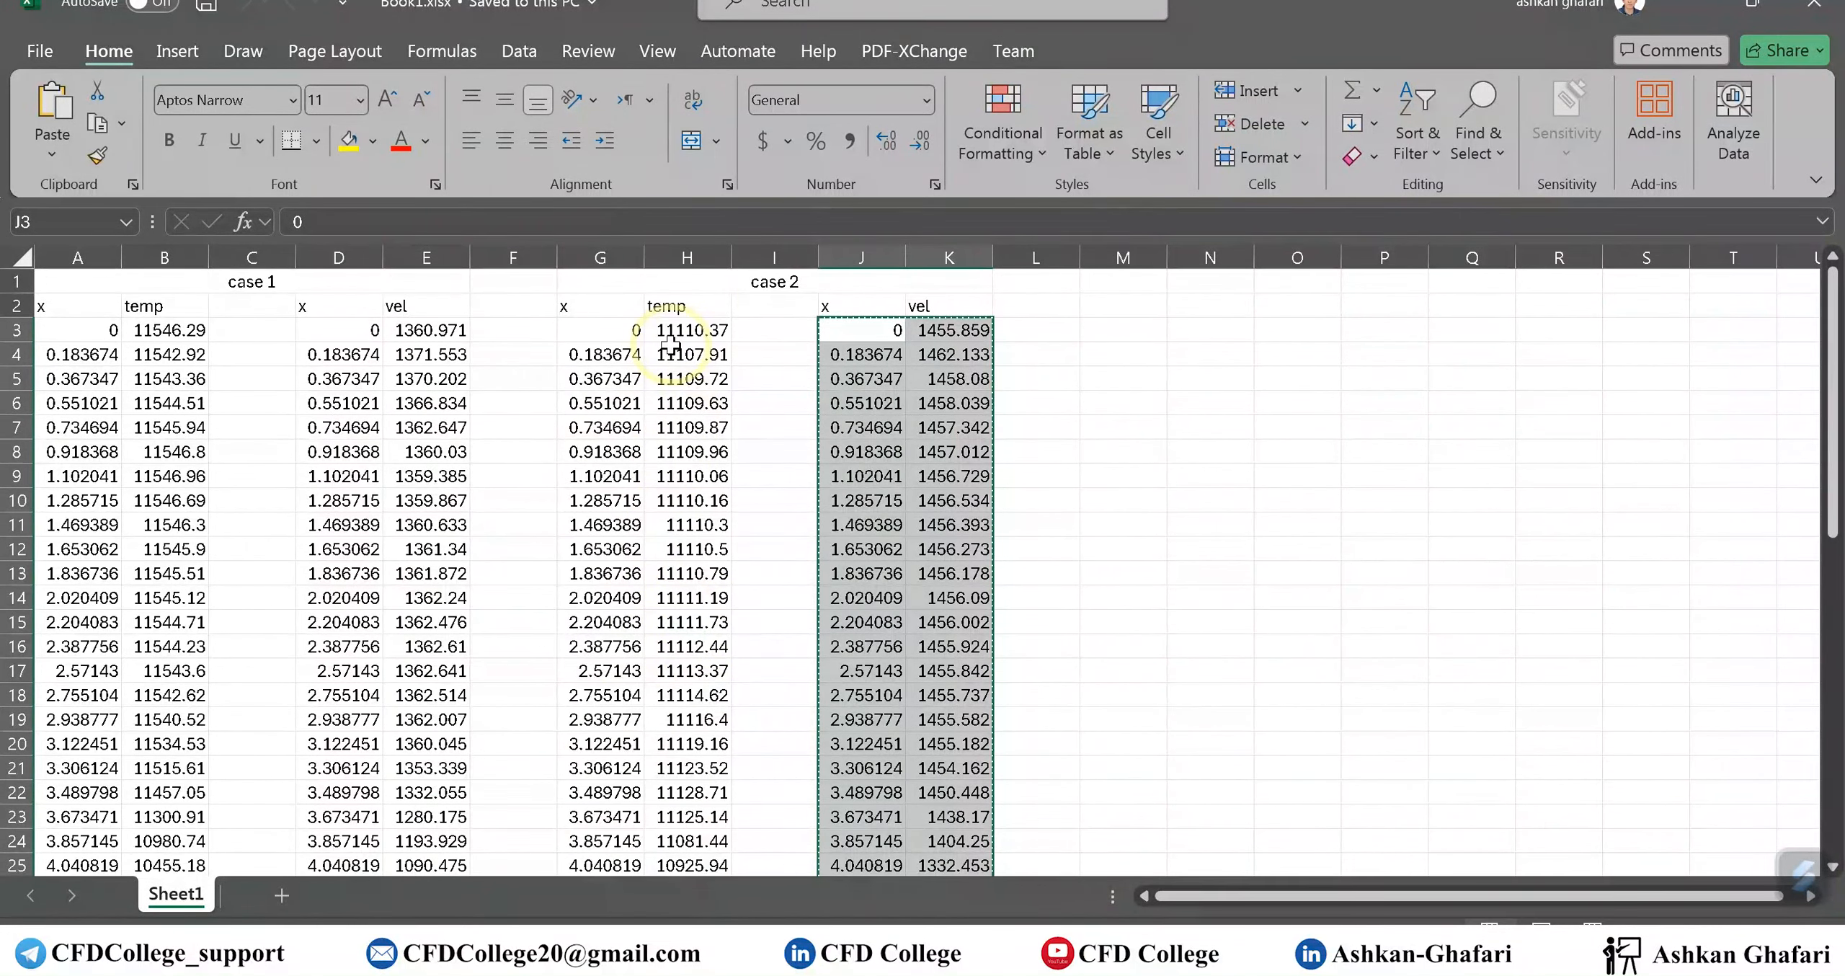
pyautogui.click(761, 358)
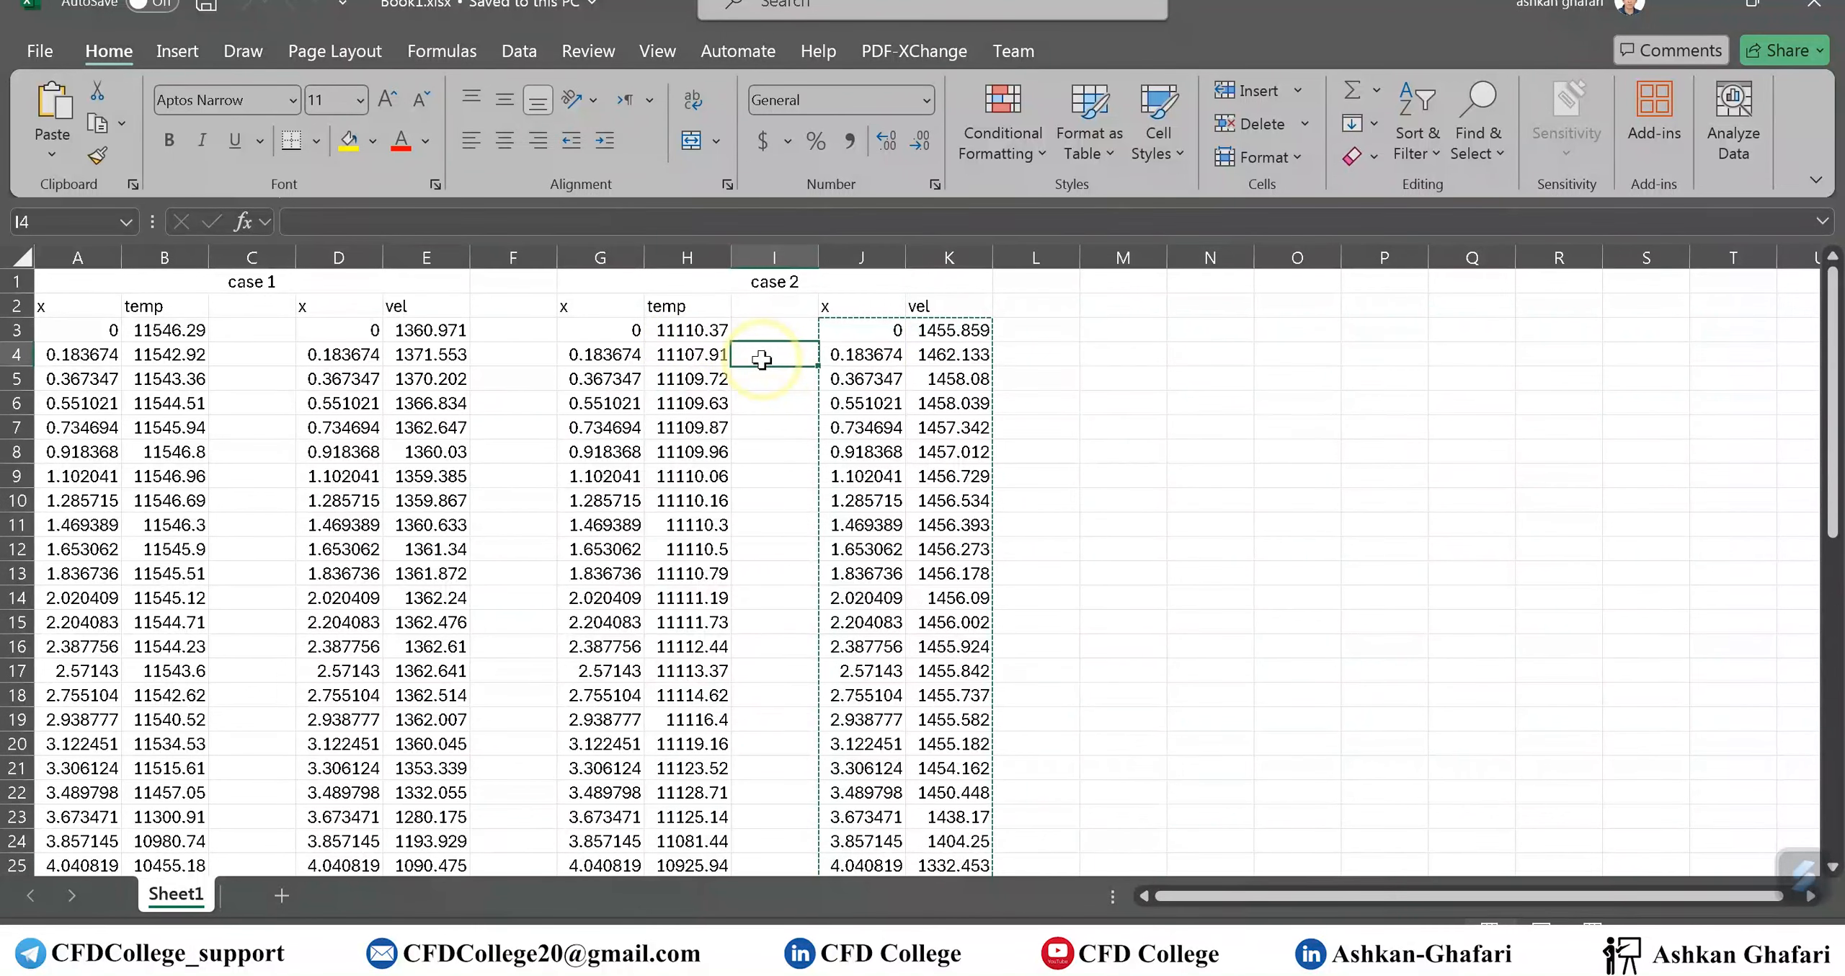
pyautogui.press('Escape')
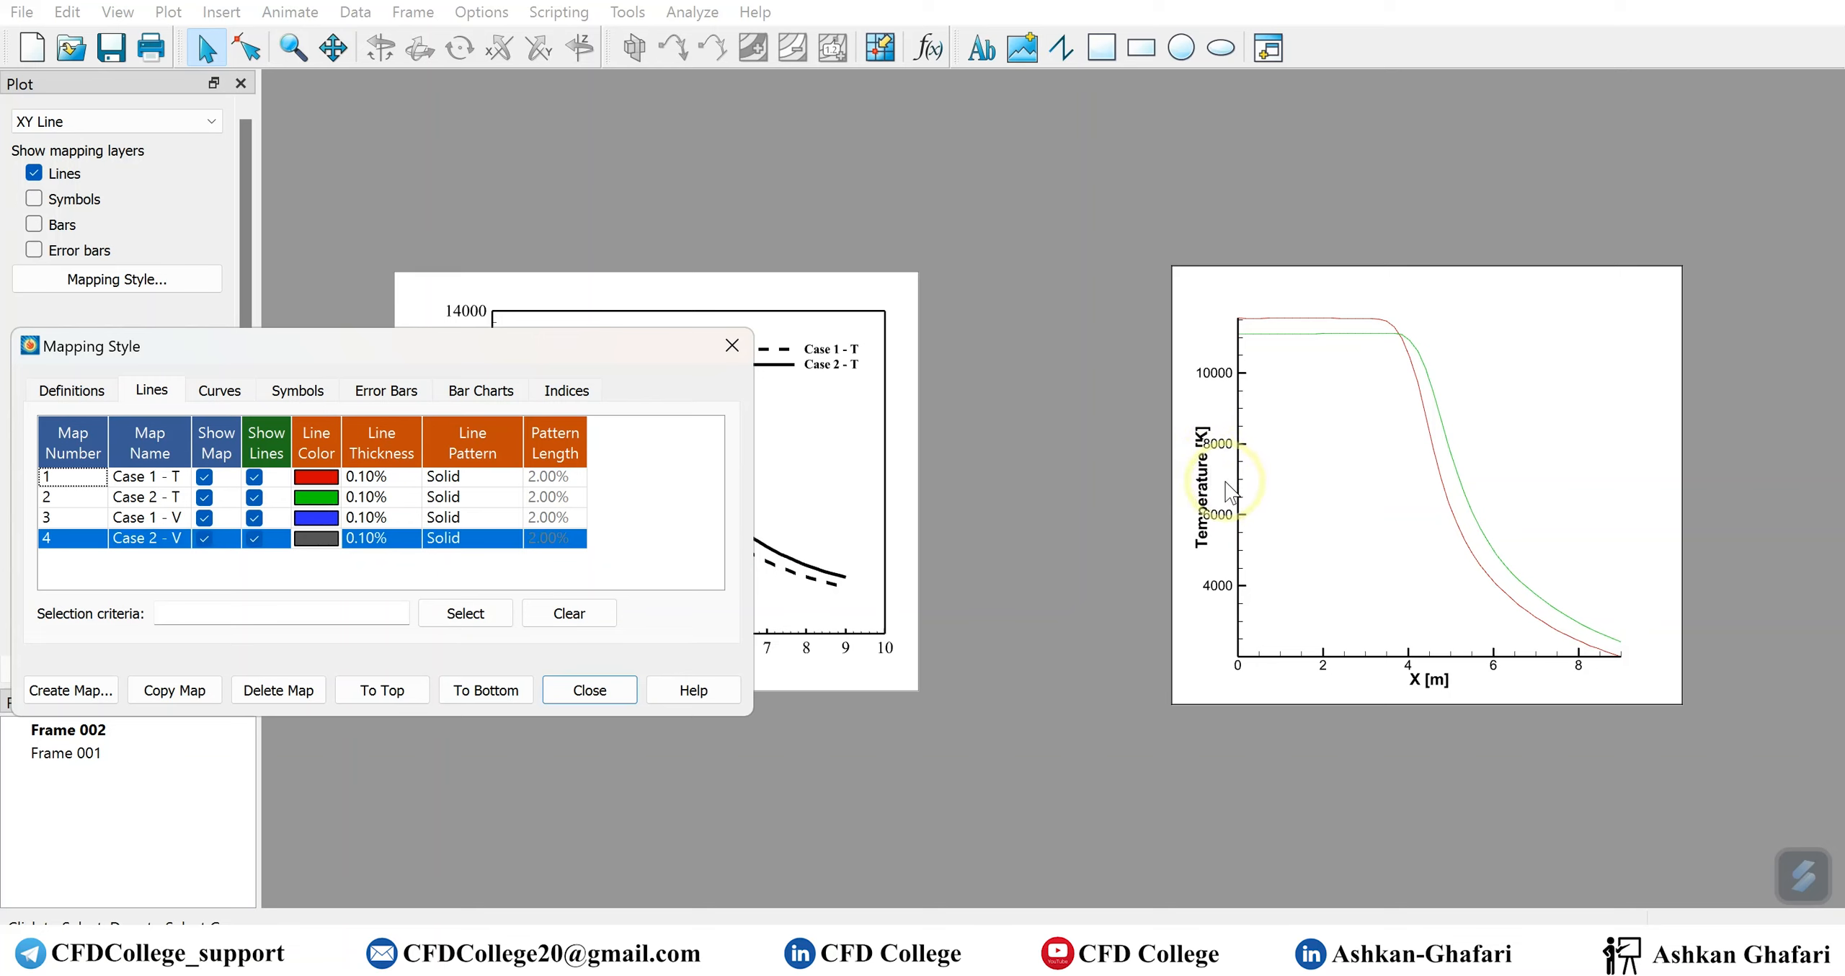
# Move the new frame closer to the original temperature chart frame
pyautogui.moveTo(1491, 281); pyautogui.dragTo(1358, 276)
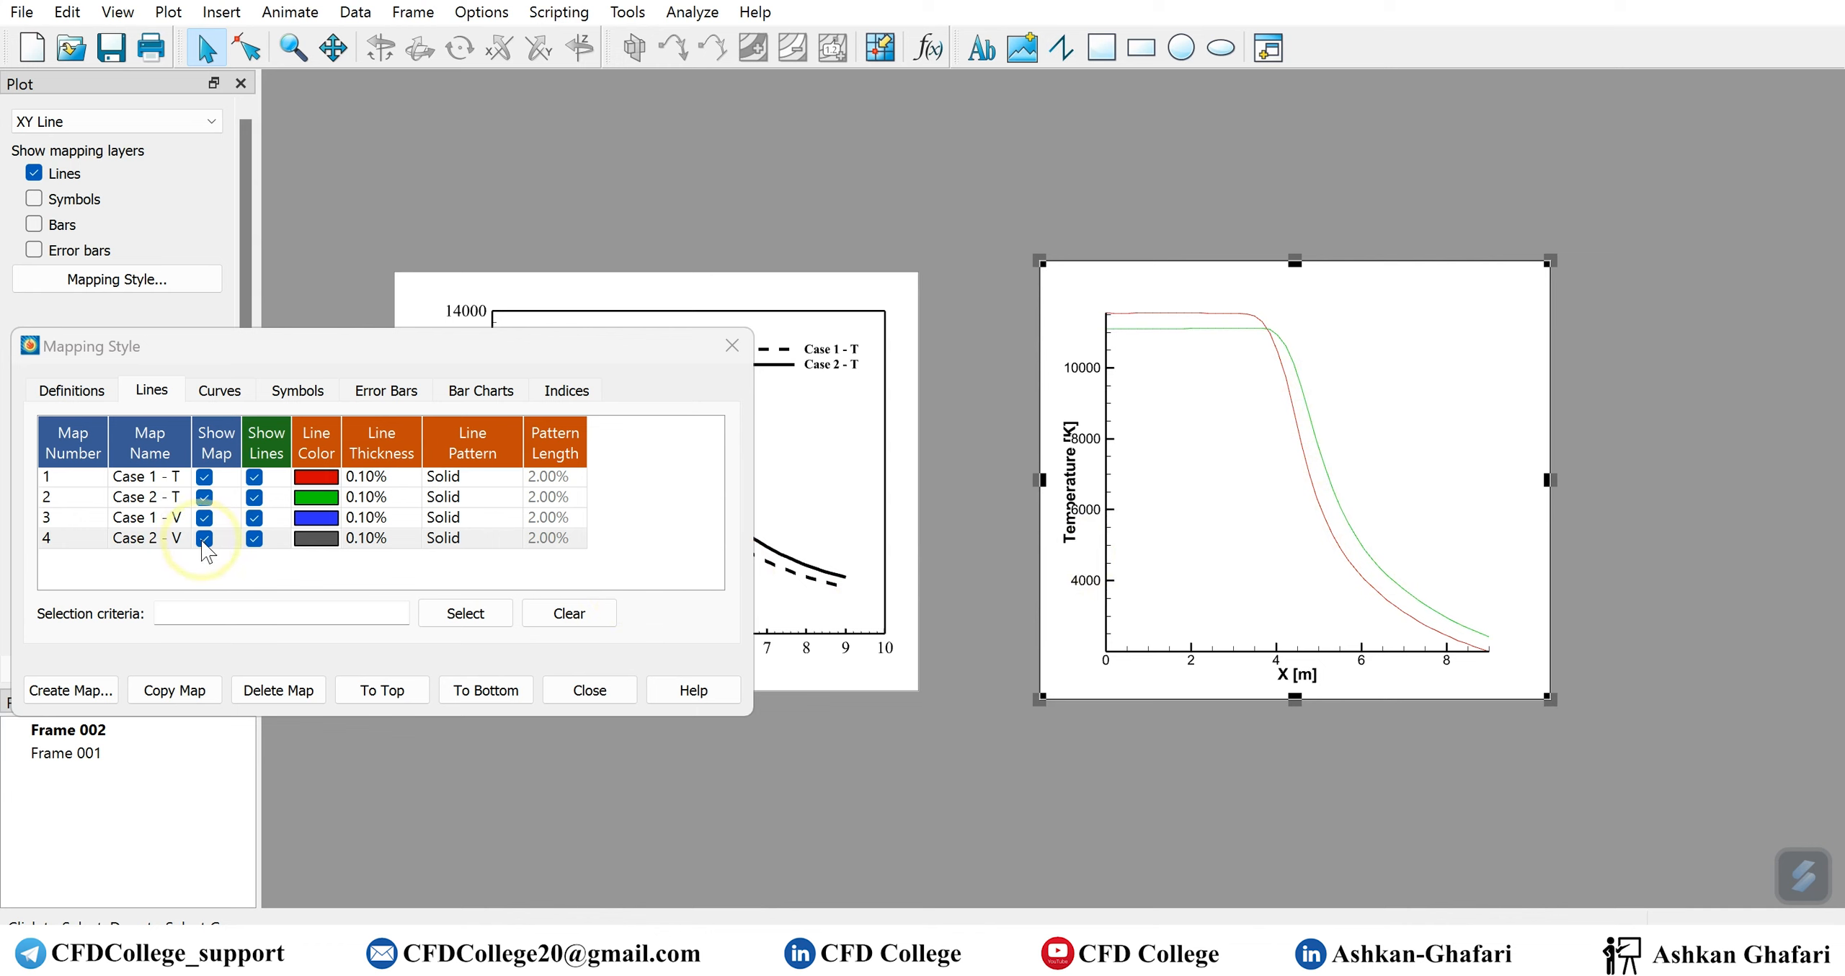
# Check which Y-axis variables are available for the Case 1 - V map in the mapping definitions
pyautogui.click(77, 394)
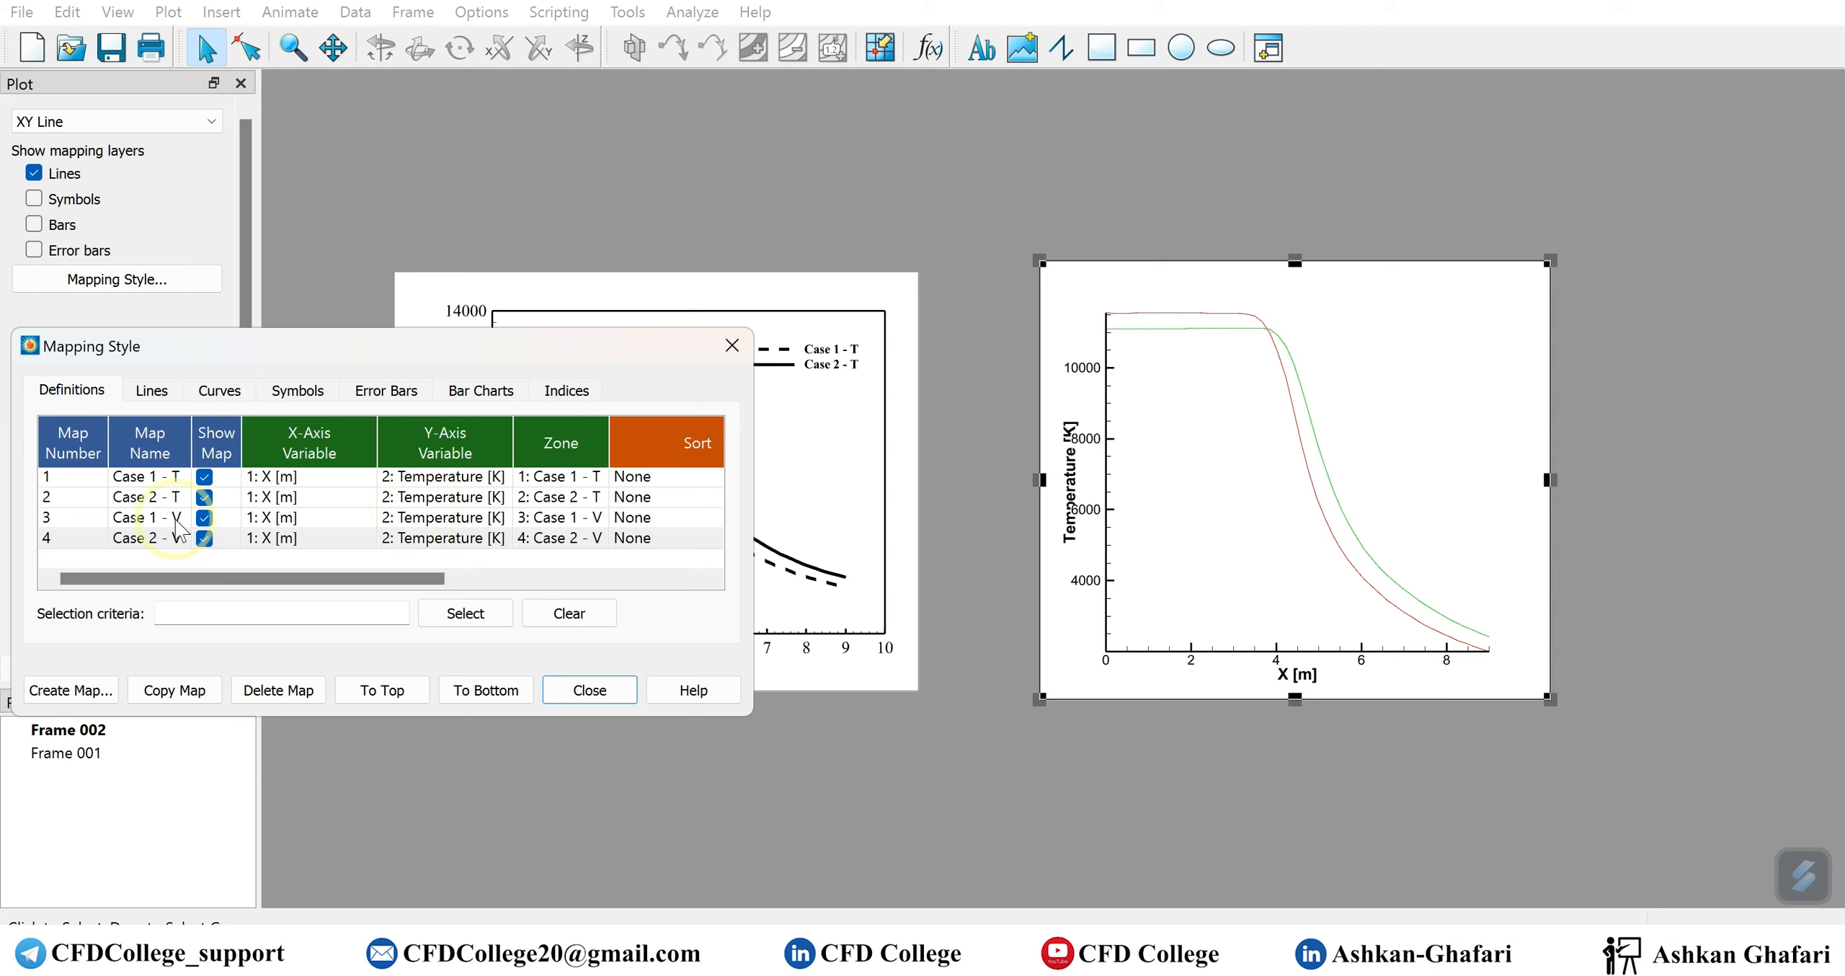
pyautogui.click(149, 520)
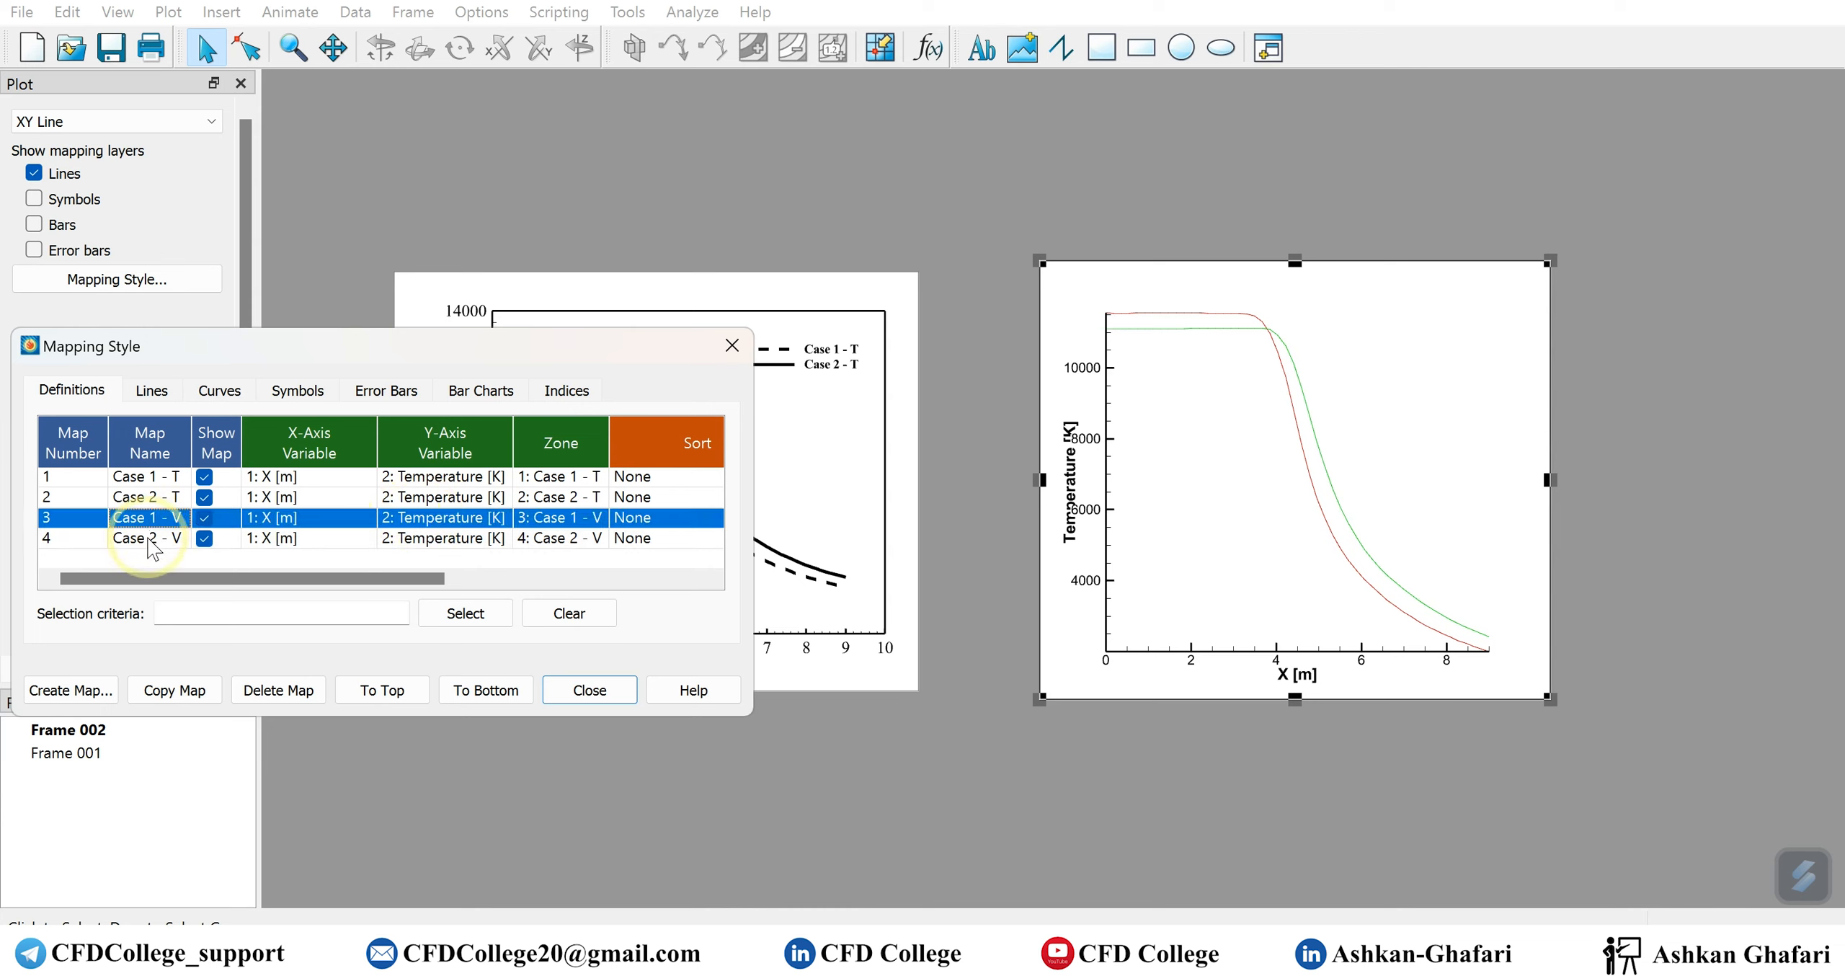
pyautogui.click(451, 523)
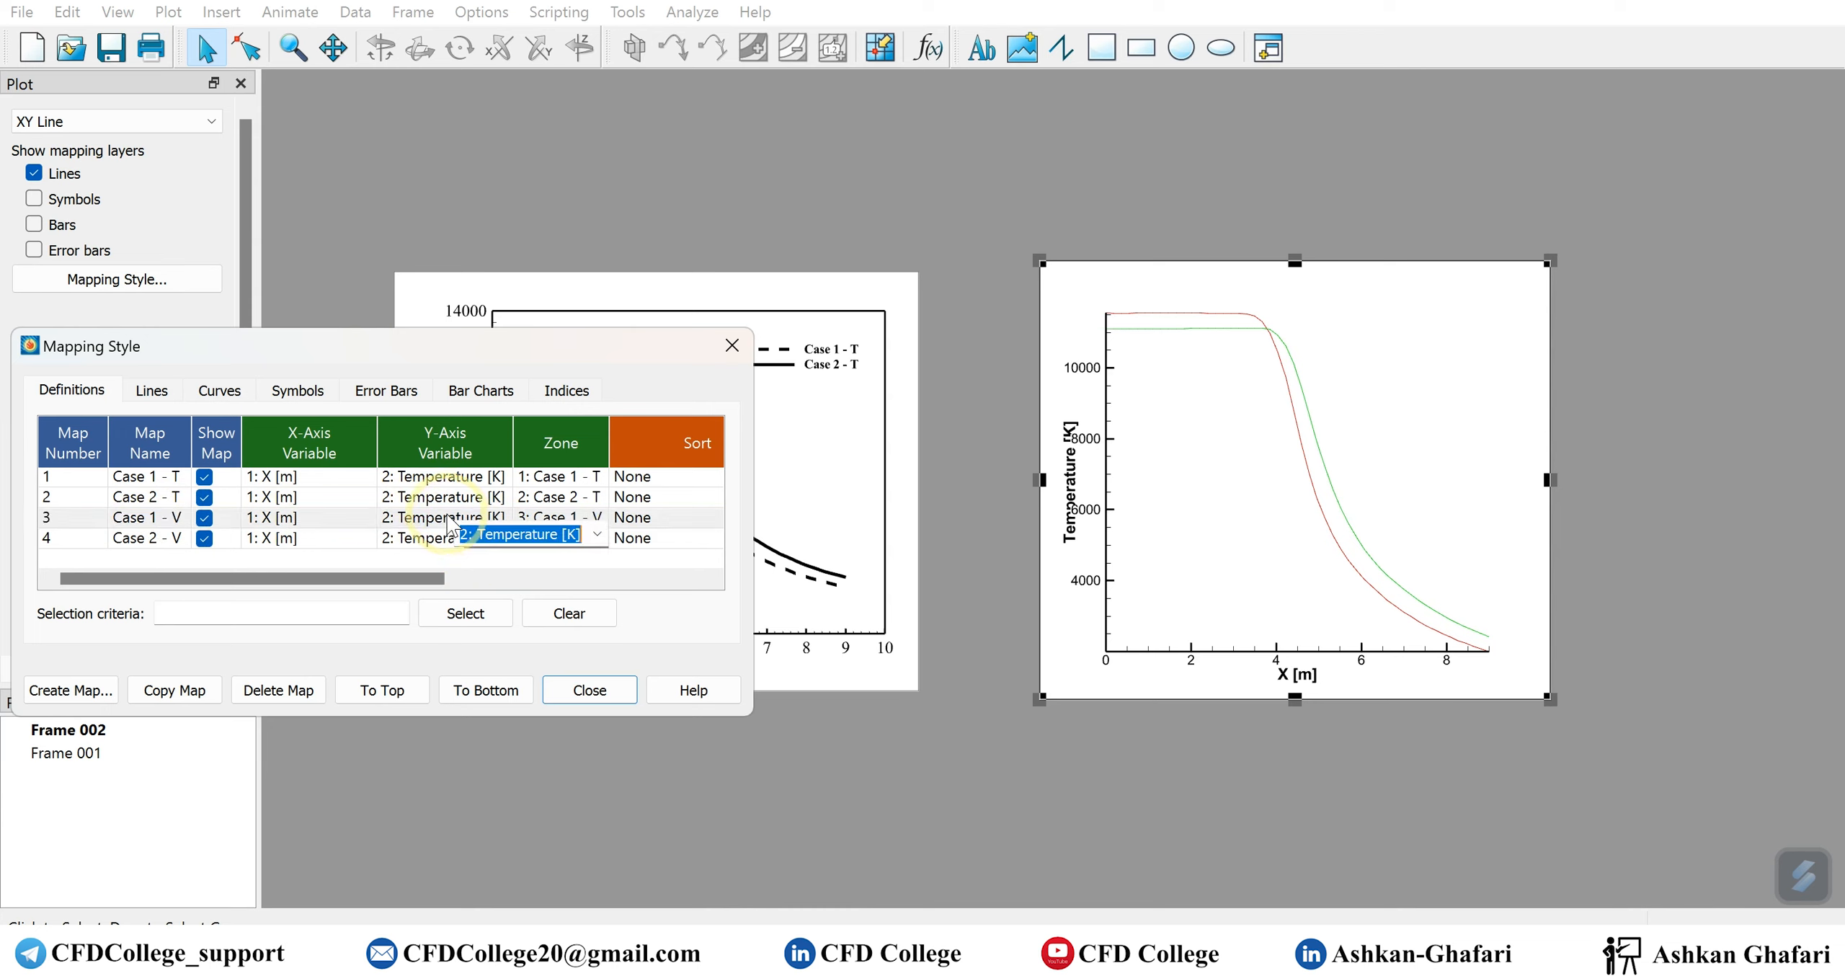
pyautogui.click(523, 534)
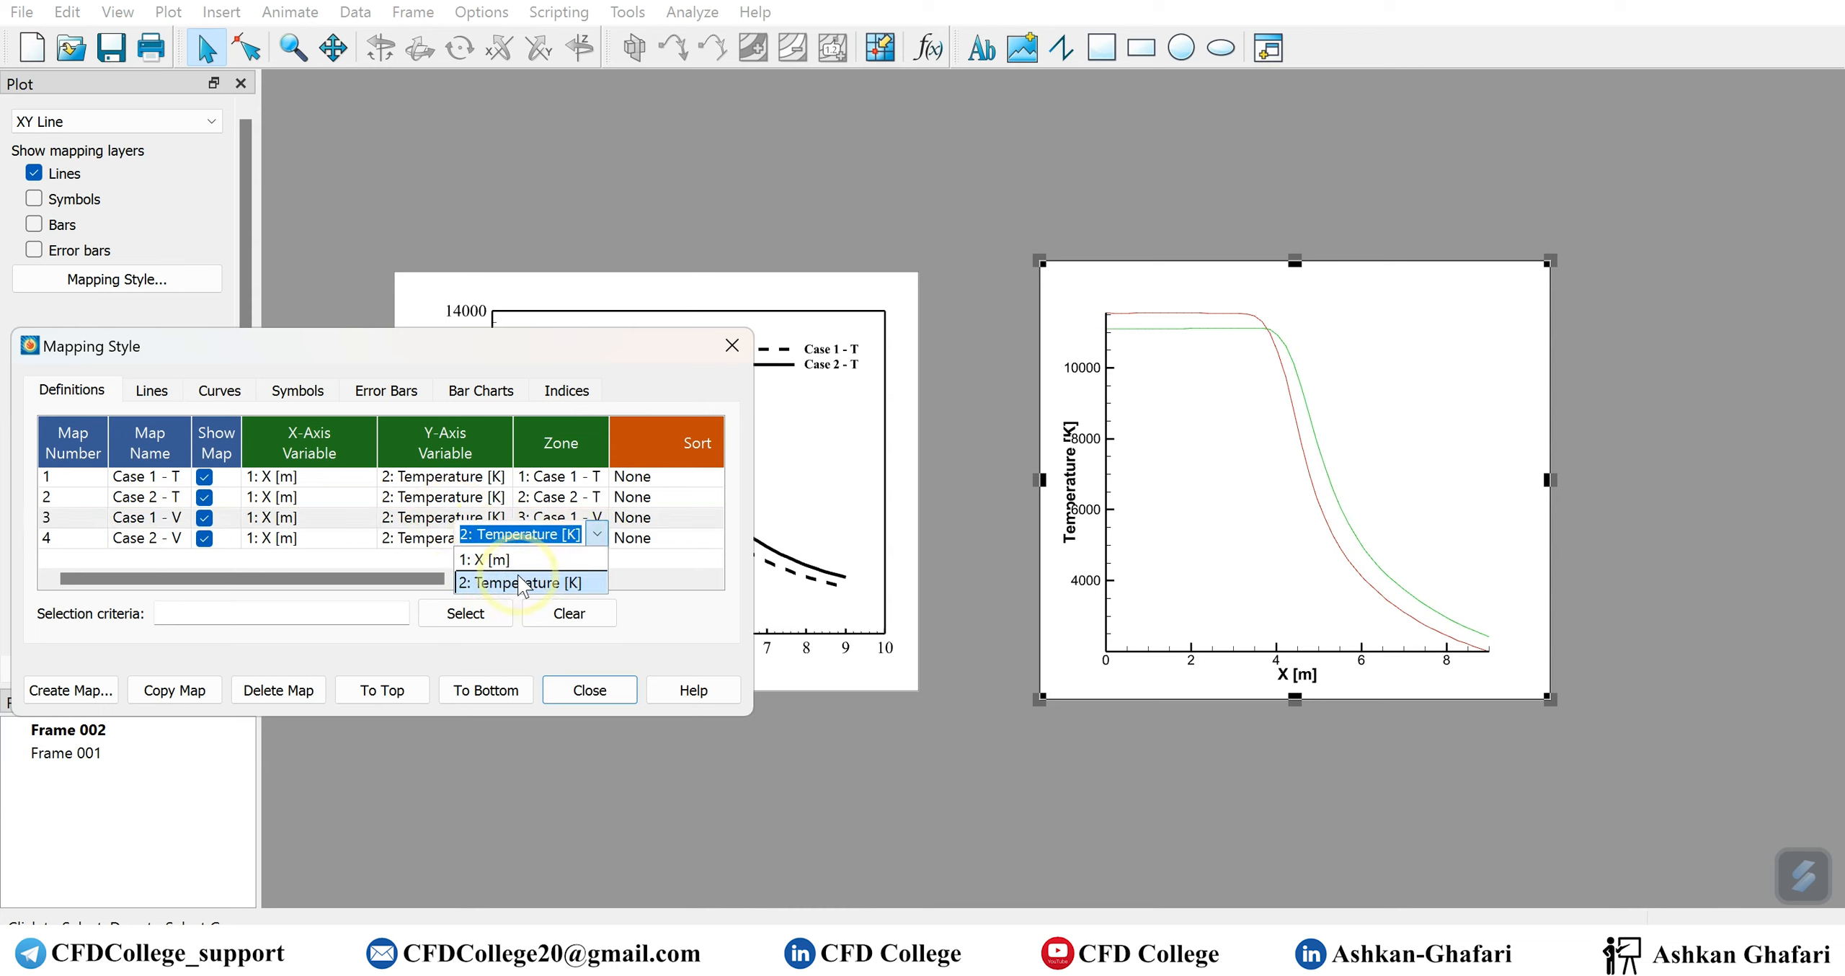
pyautogui.click(411, 558)
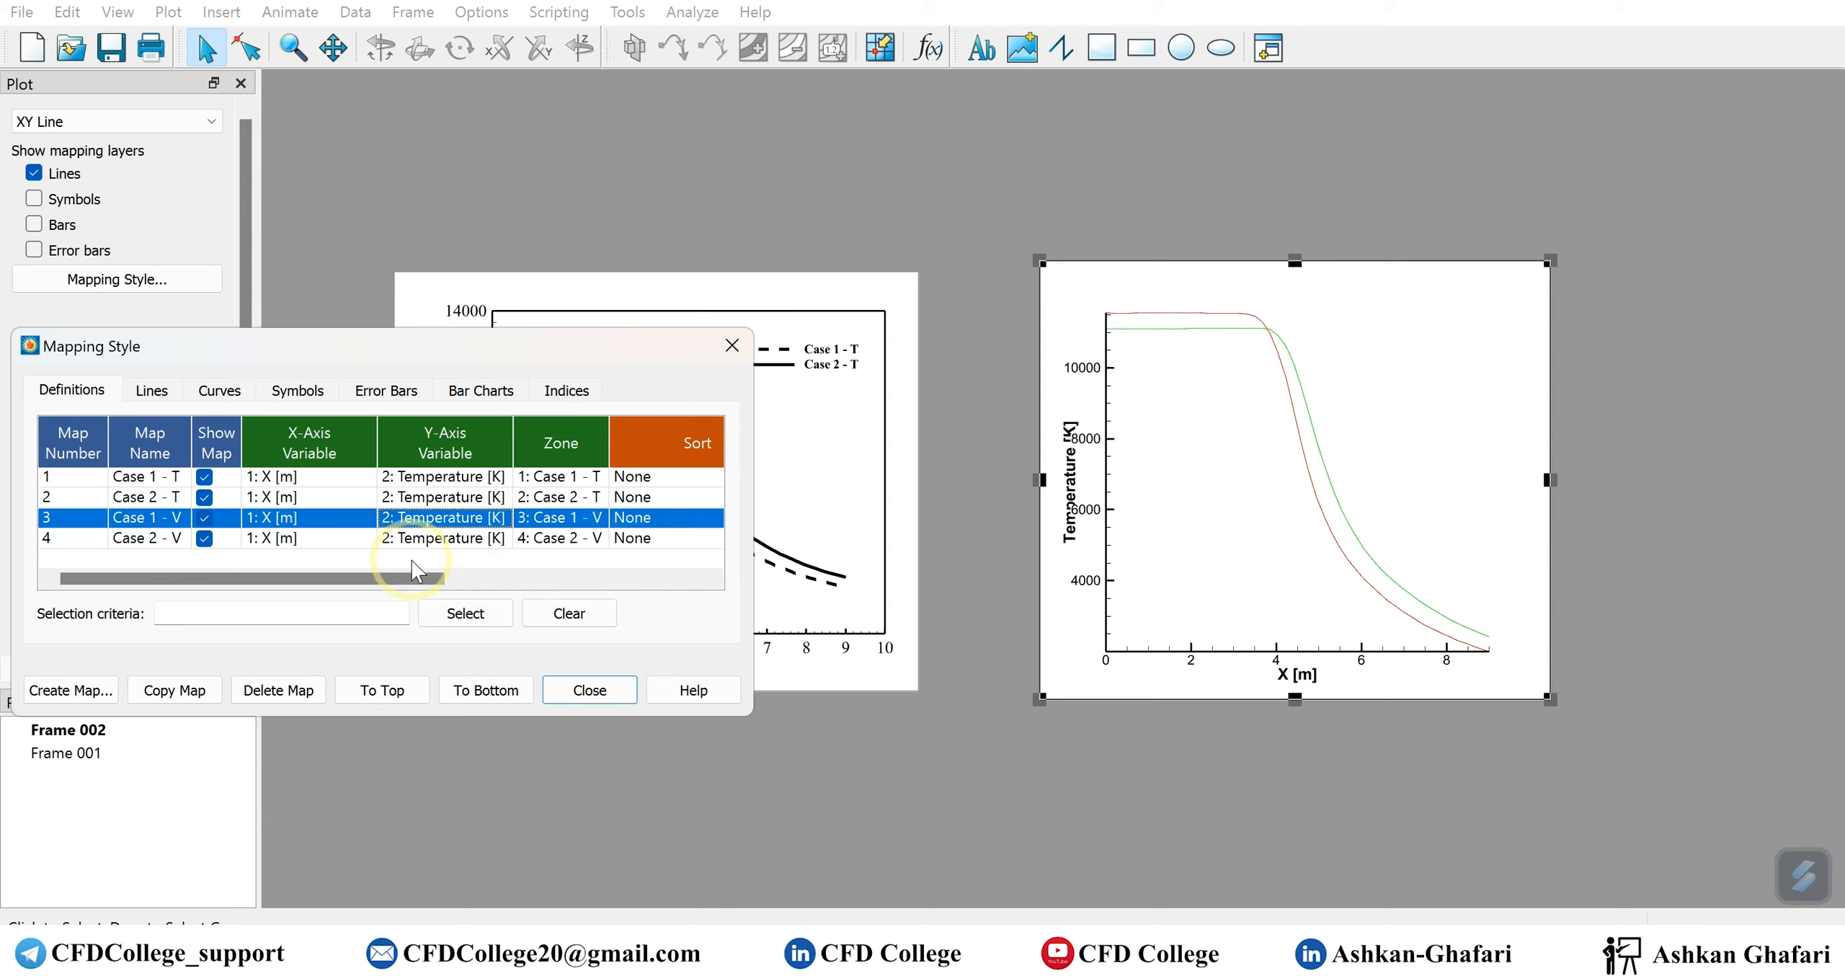
# Assign the Case 1 - V and Case 2 - V maps to the Y2 axis in the mapping definitions
pyautogui.moveTo(416, 578); pyautogui.dragTo(639, 584)
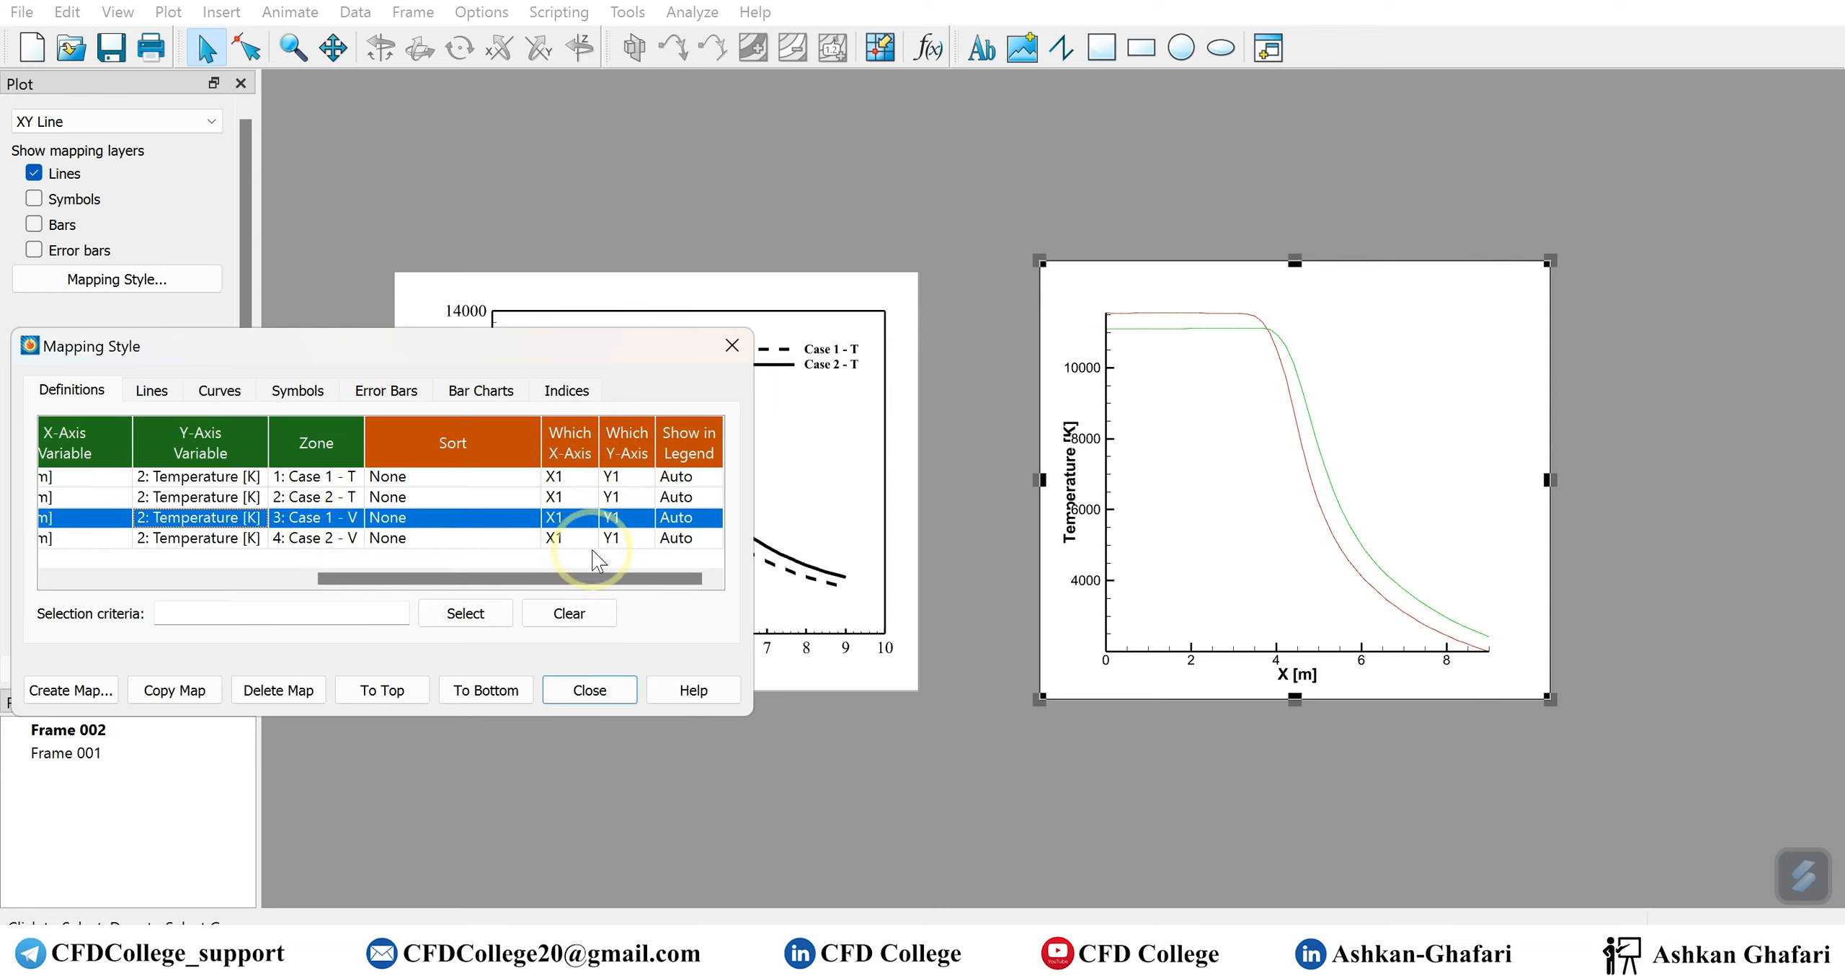
pyautogui.click(631, 520)
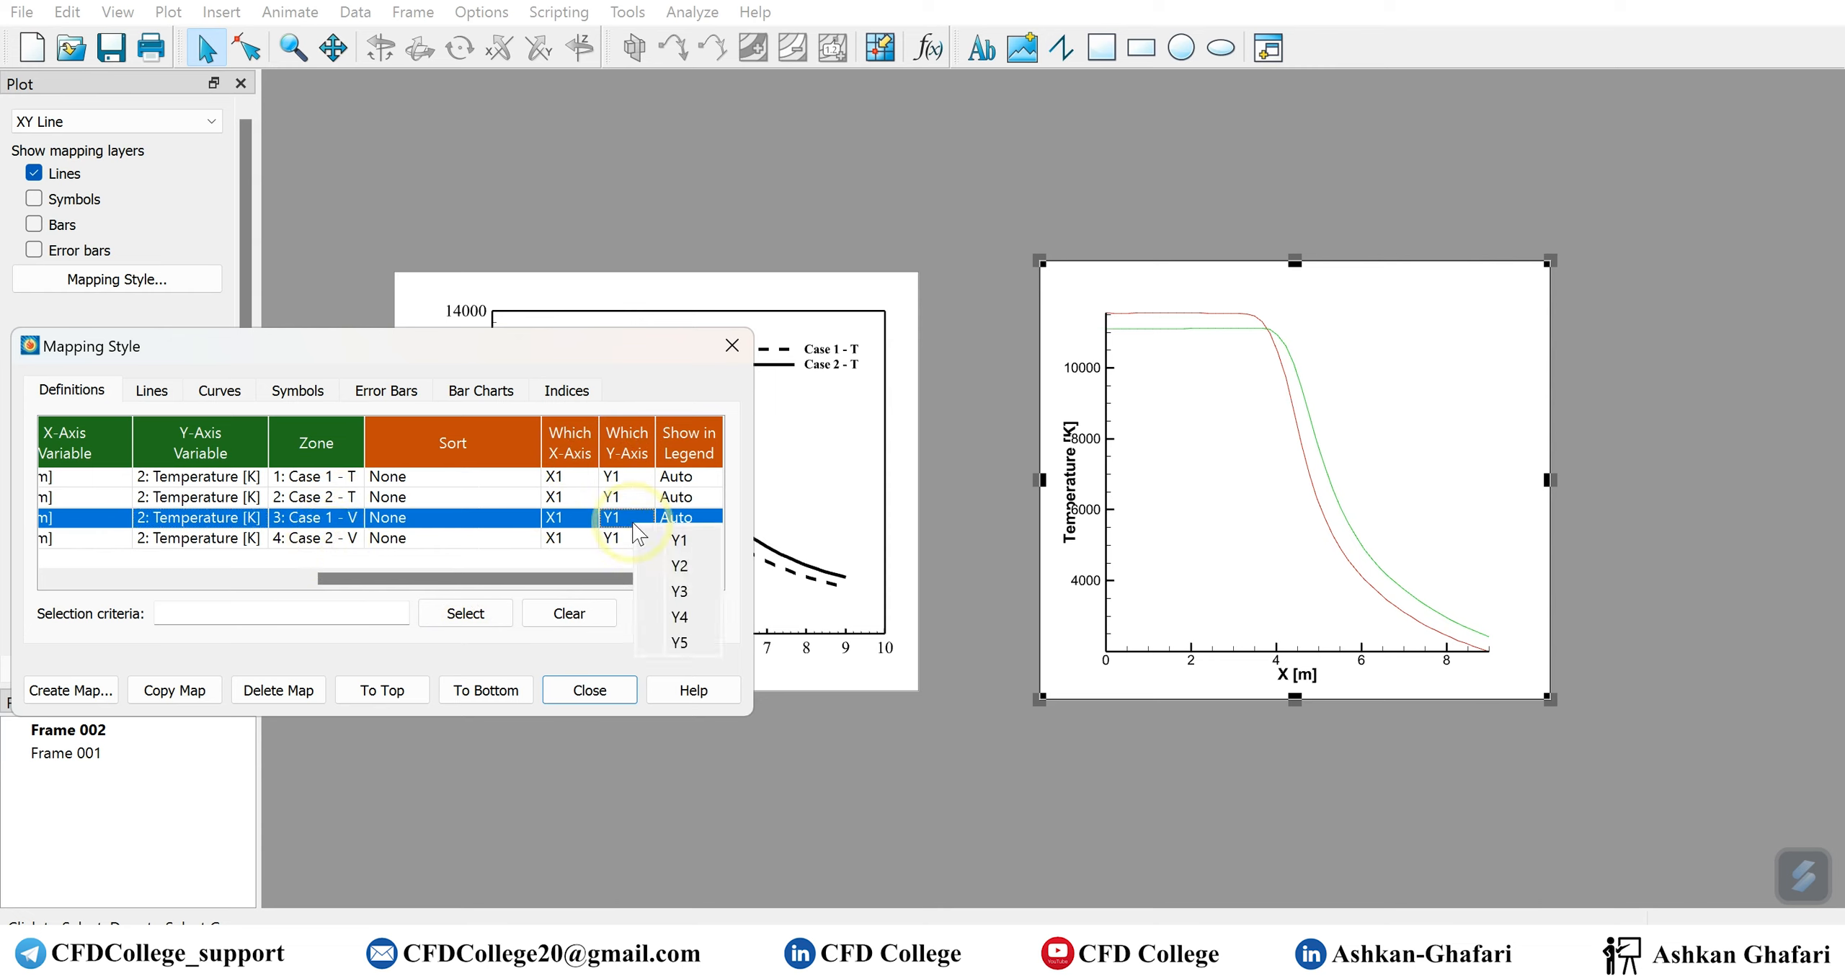
pyautogui.click(628, 529)
pyautogui.click(624, 526)
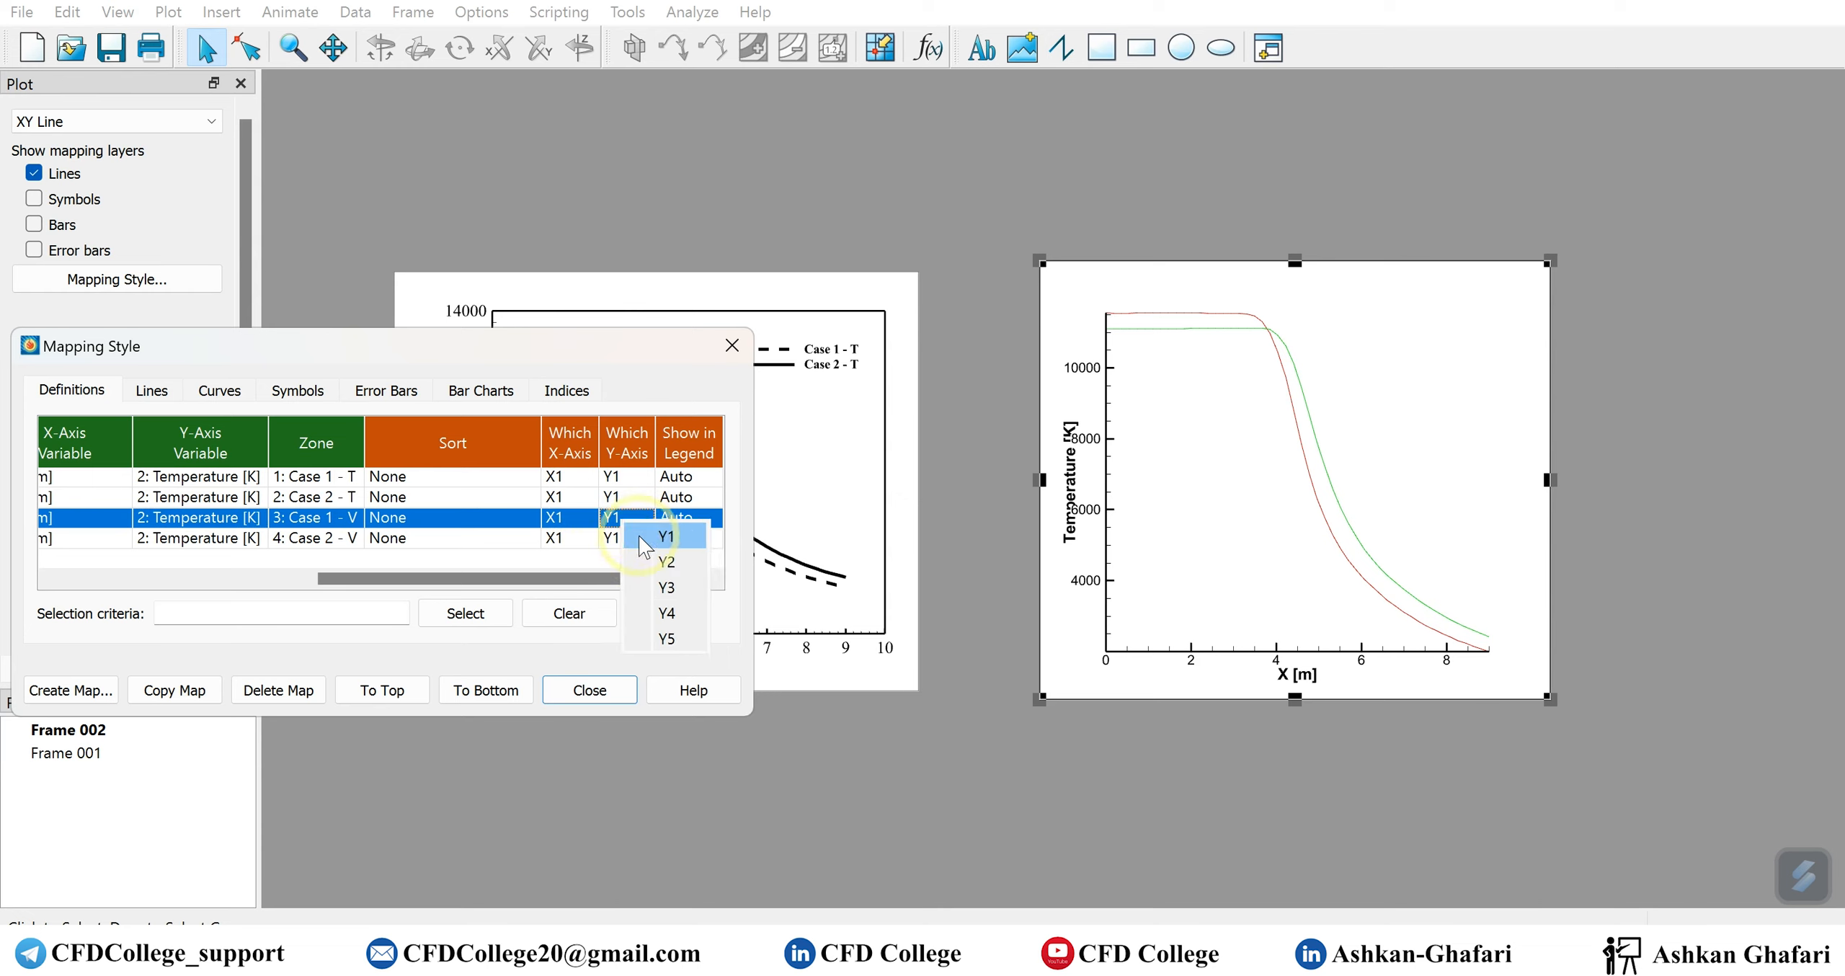
pyautogui.click(667, 563)
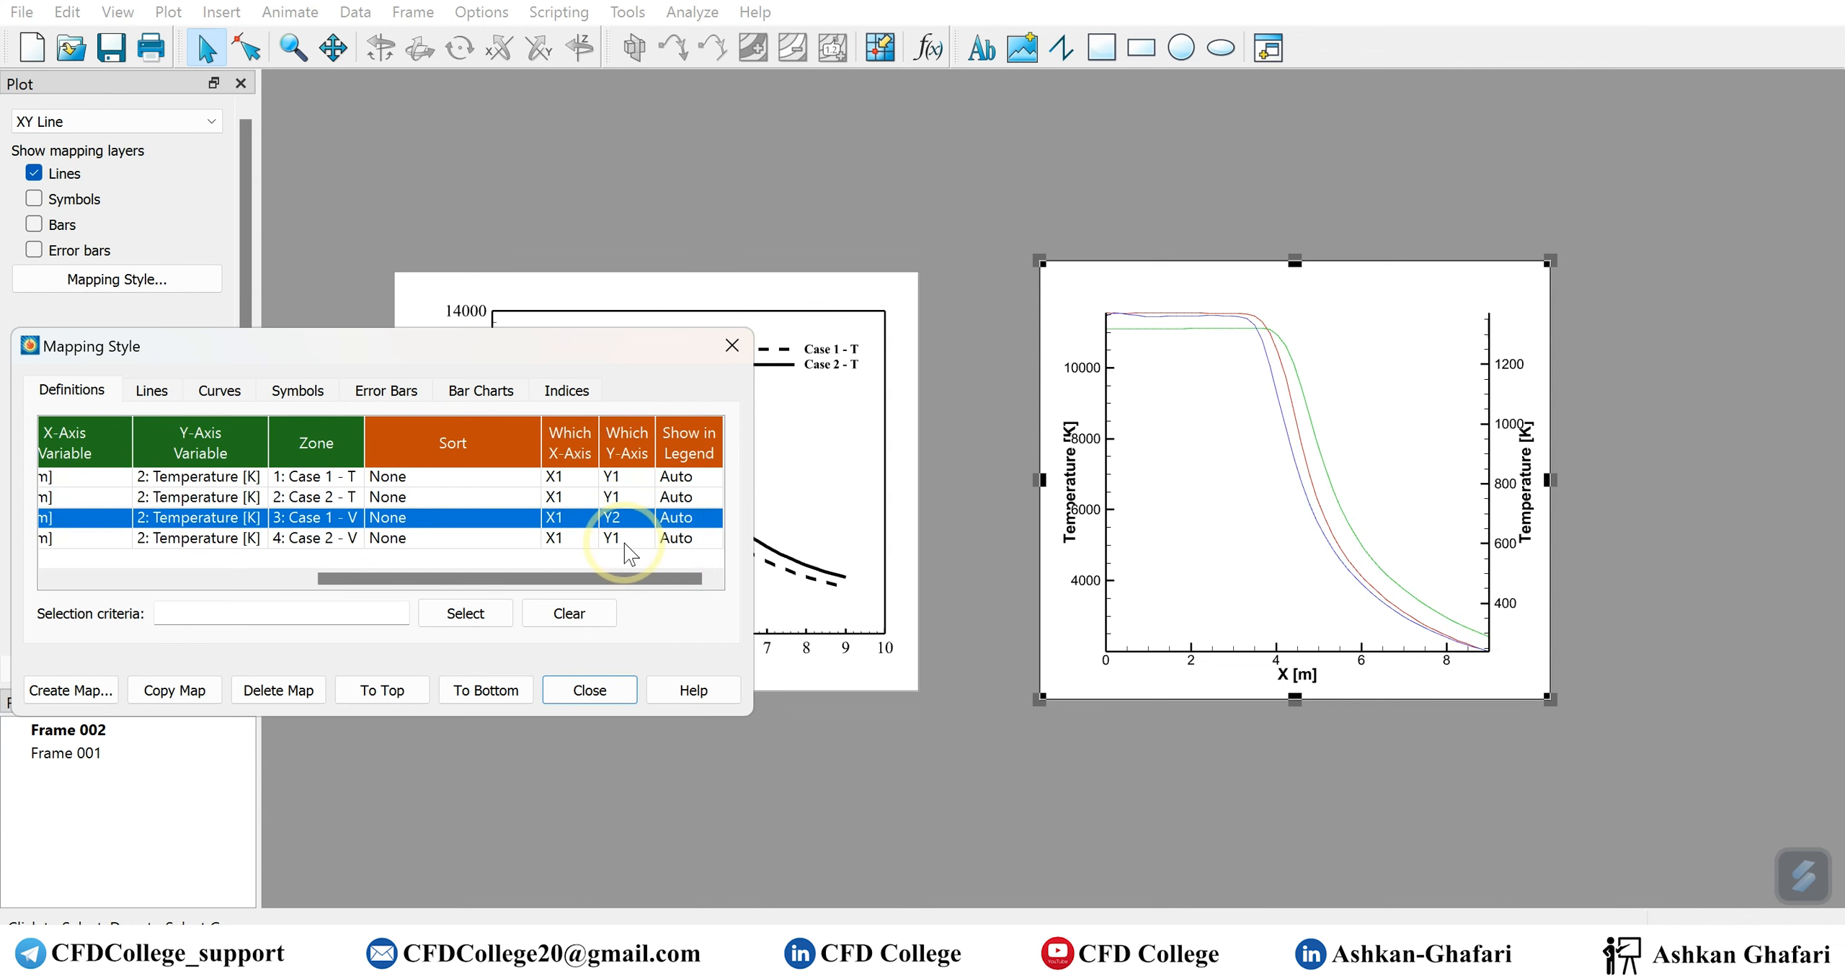
pyautogui.click(624, 542)
pyautogui.click(649, 581)
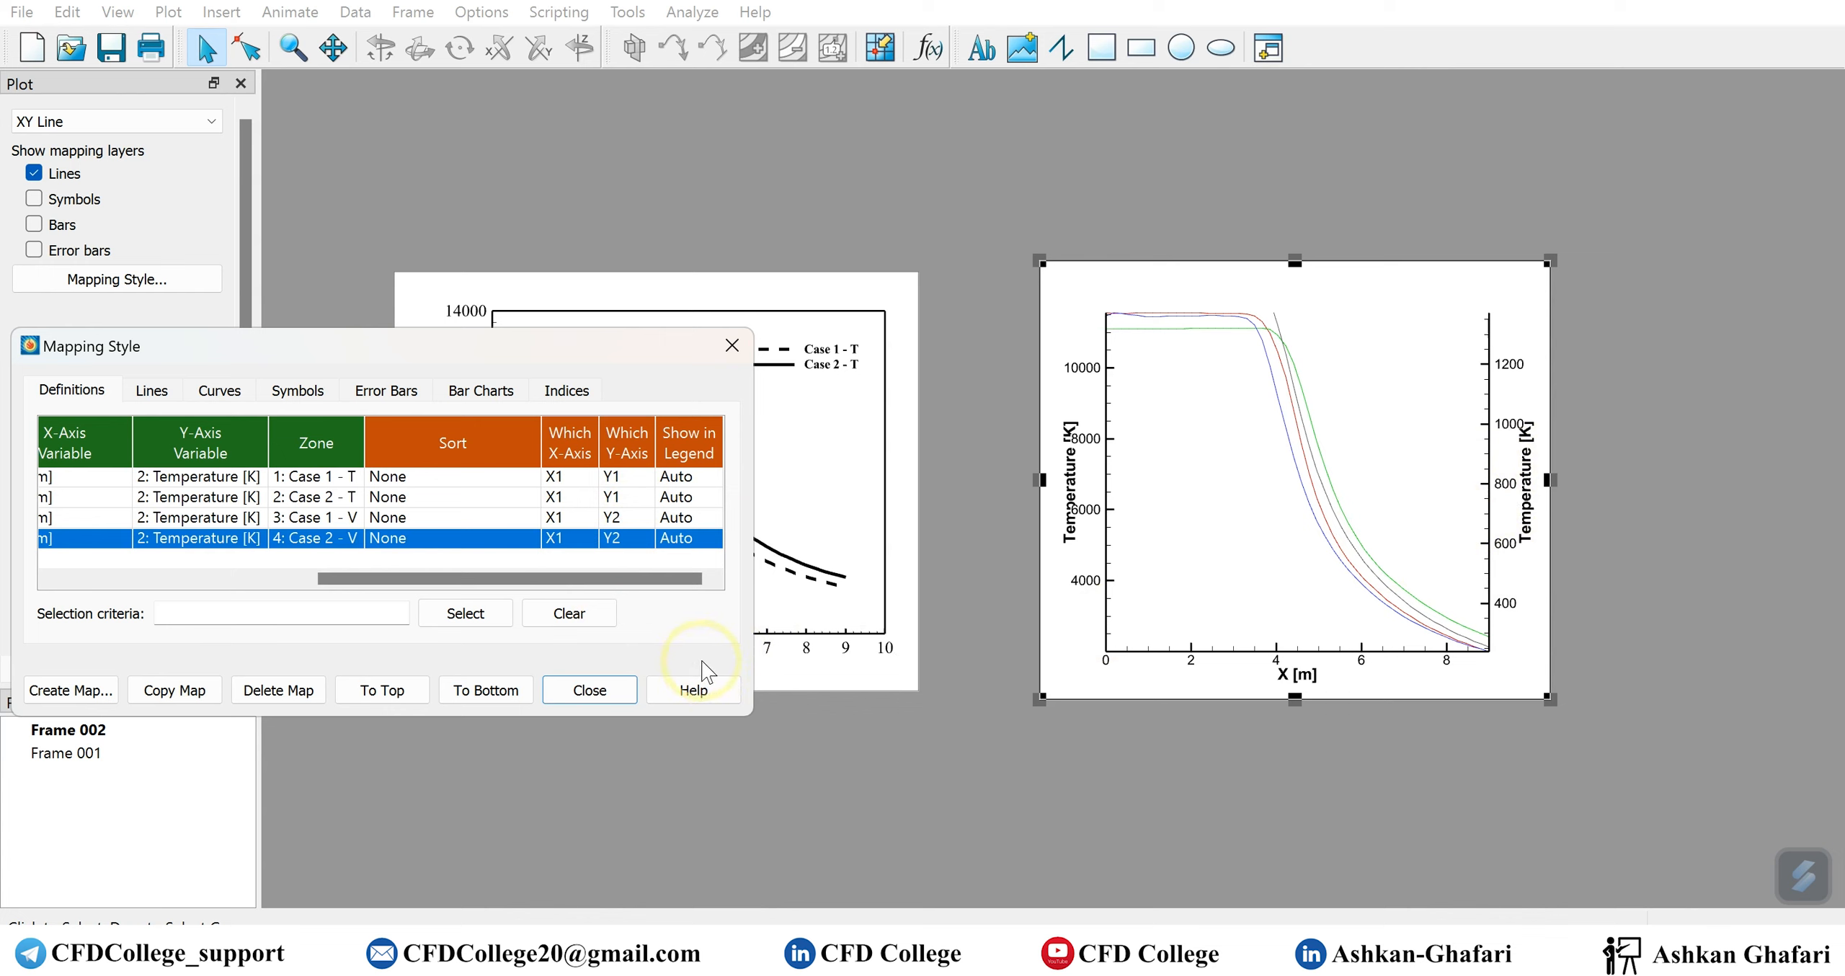
# Check which Y-axis variables are available for the Case 2 - V map
pyautogui.moveTo(440, 578); pyautogui.dragTo(248, 585)
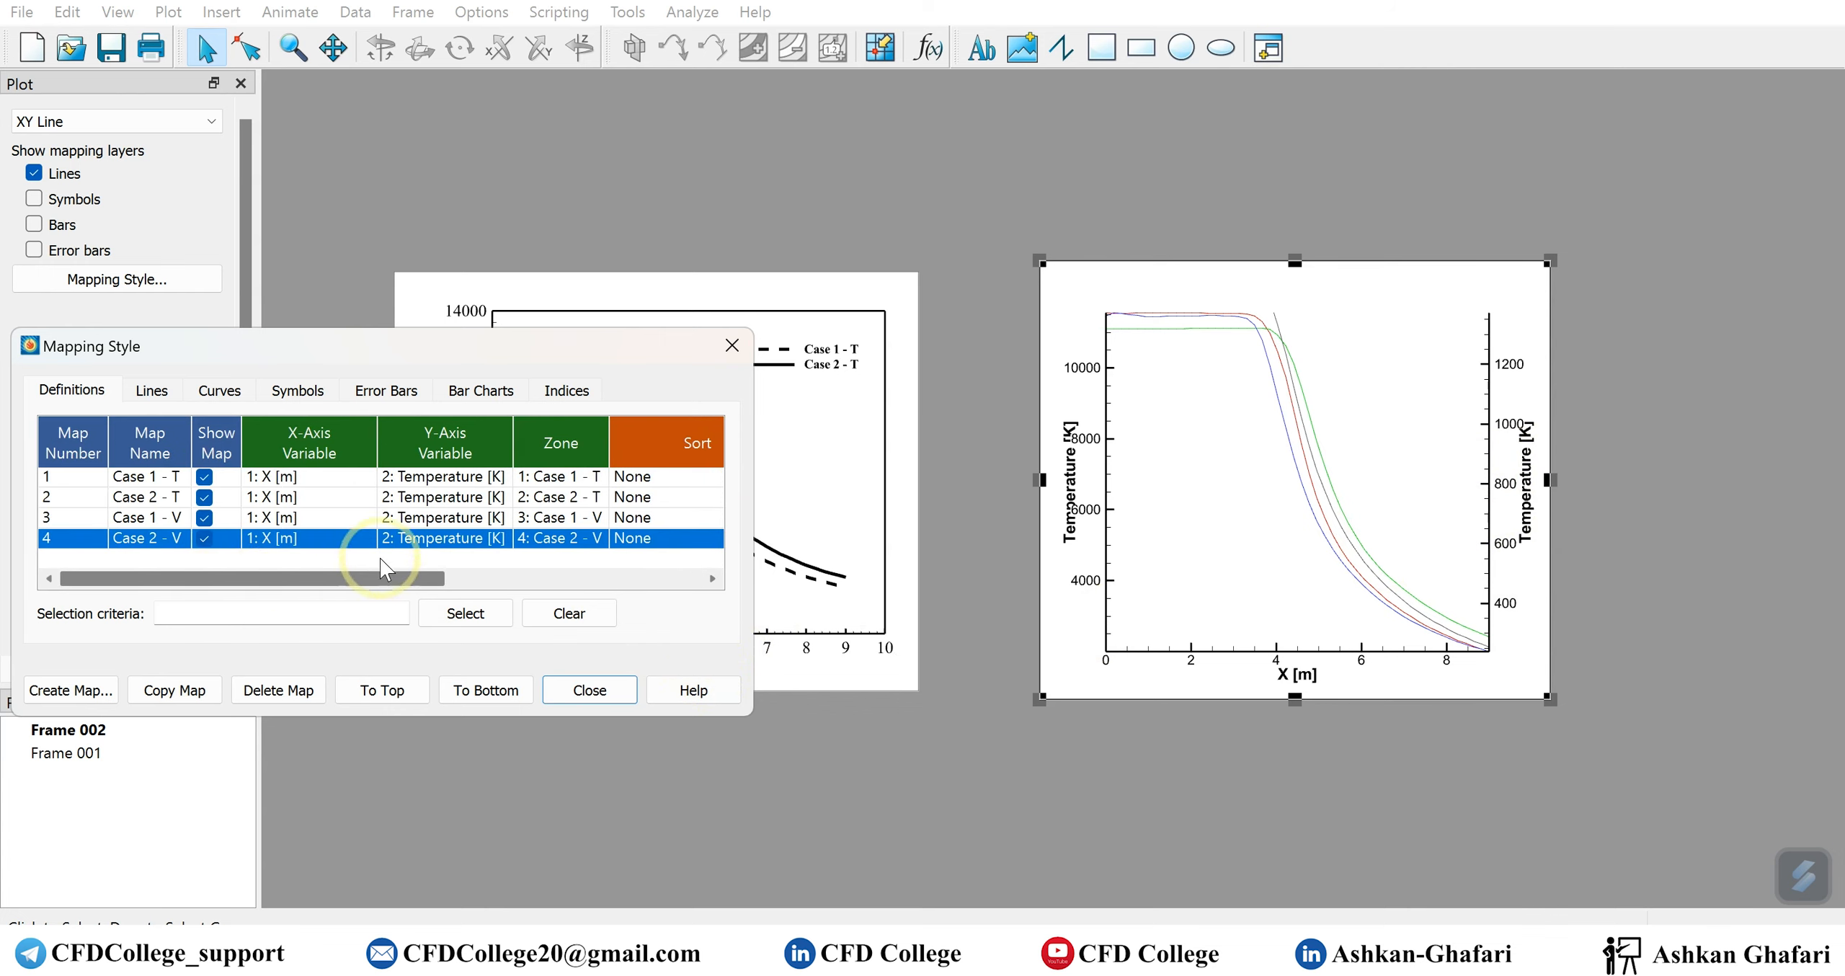
pyautogui.doubleClick(461, 520)
pyautogui.click(644, 546)
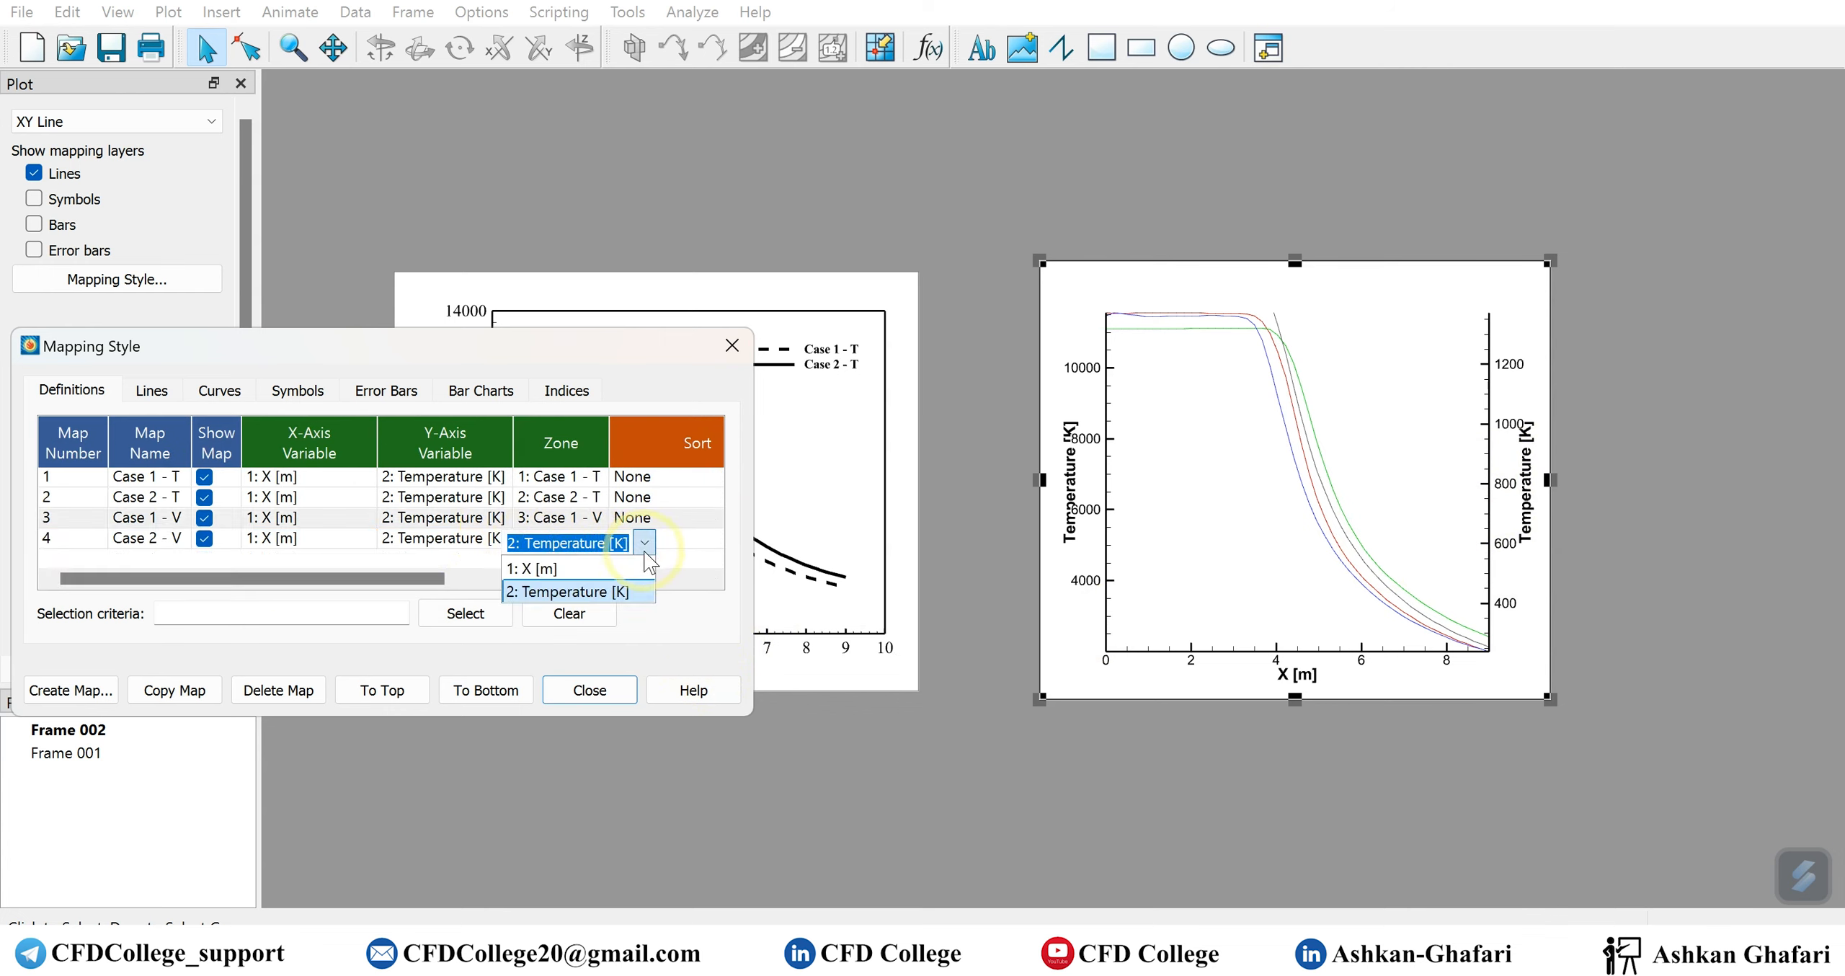
pyautogui.click(696, 594)
# Switch to Notepad++, decline keeping the missing file, and review the variable and zone headers of the temperature and velocity data in Multiple y axis.txt
pyautogui.click(1176, 937)
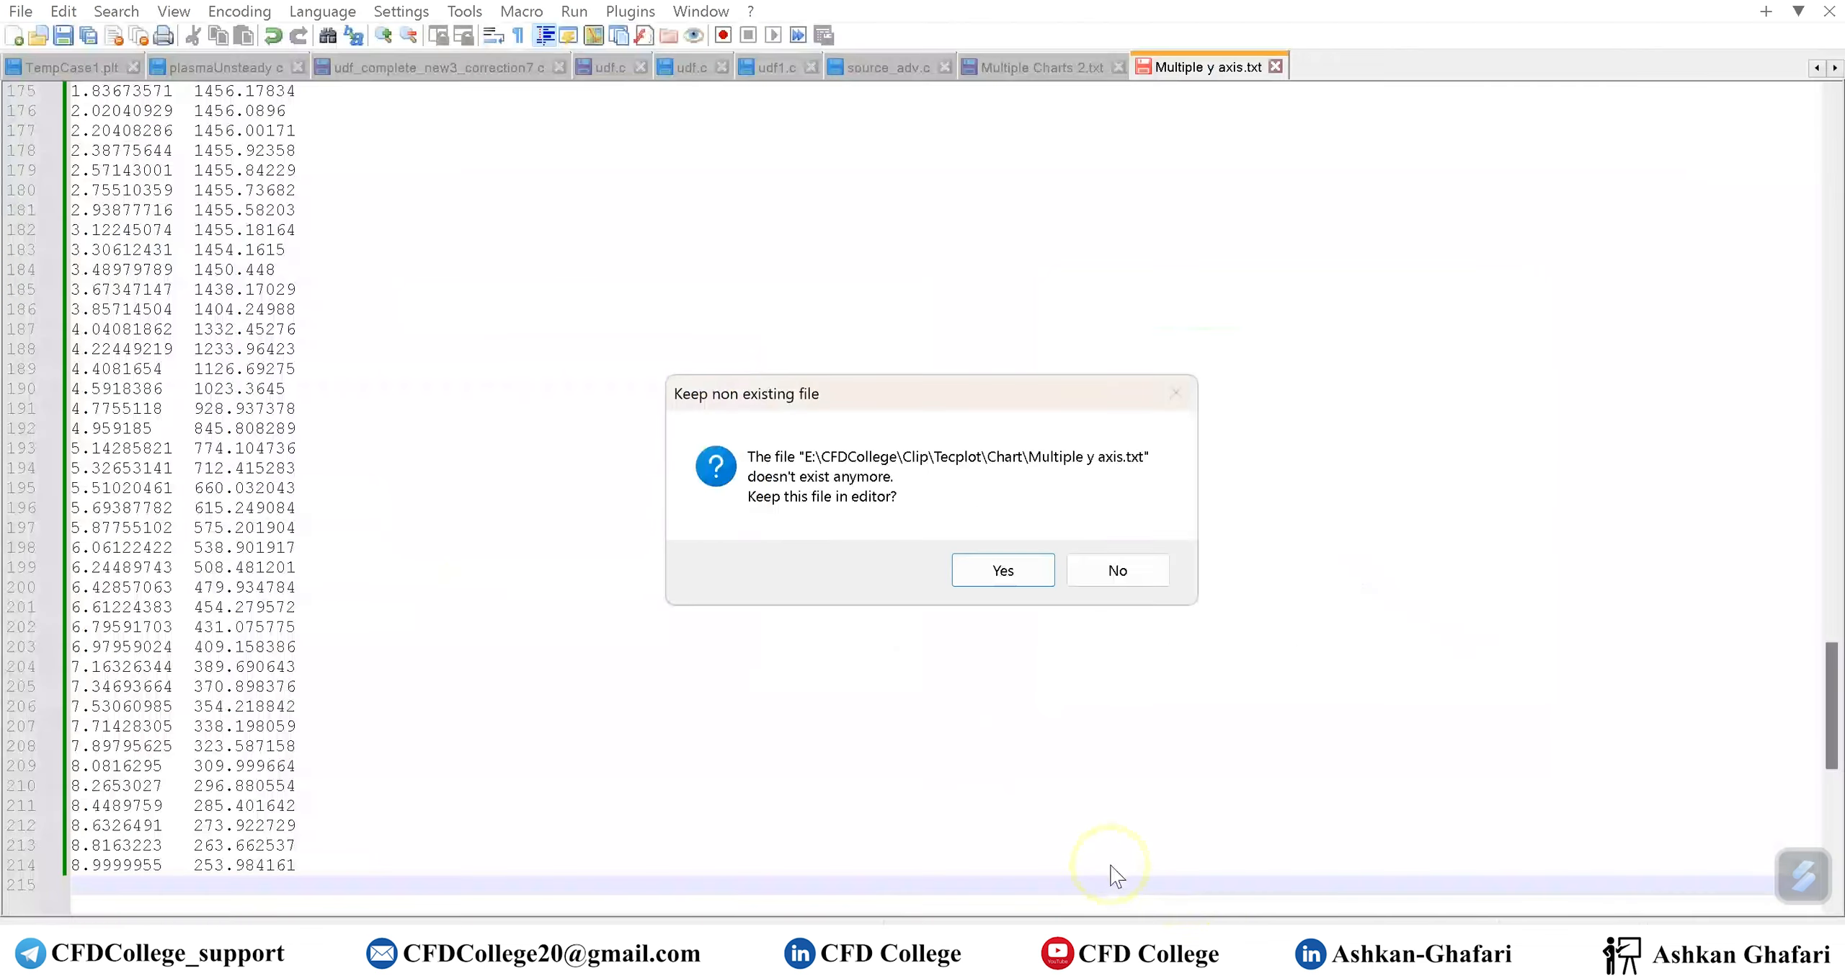
pyautogui.click(1117, 570)
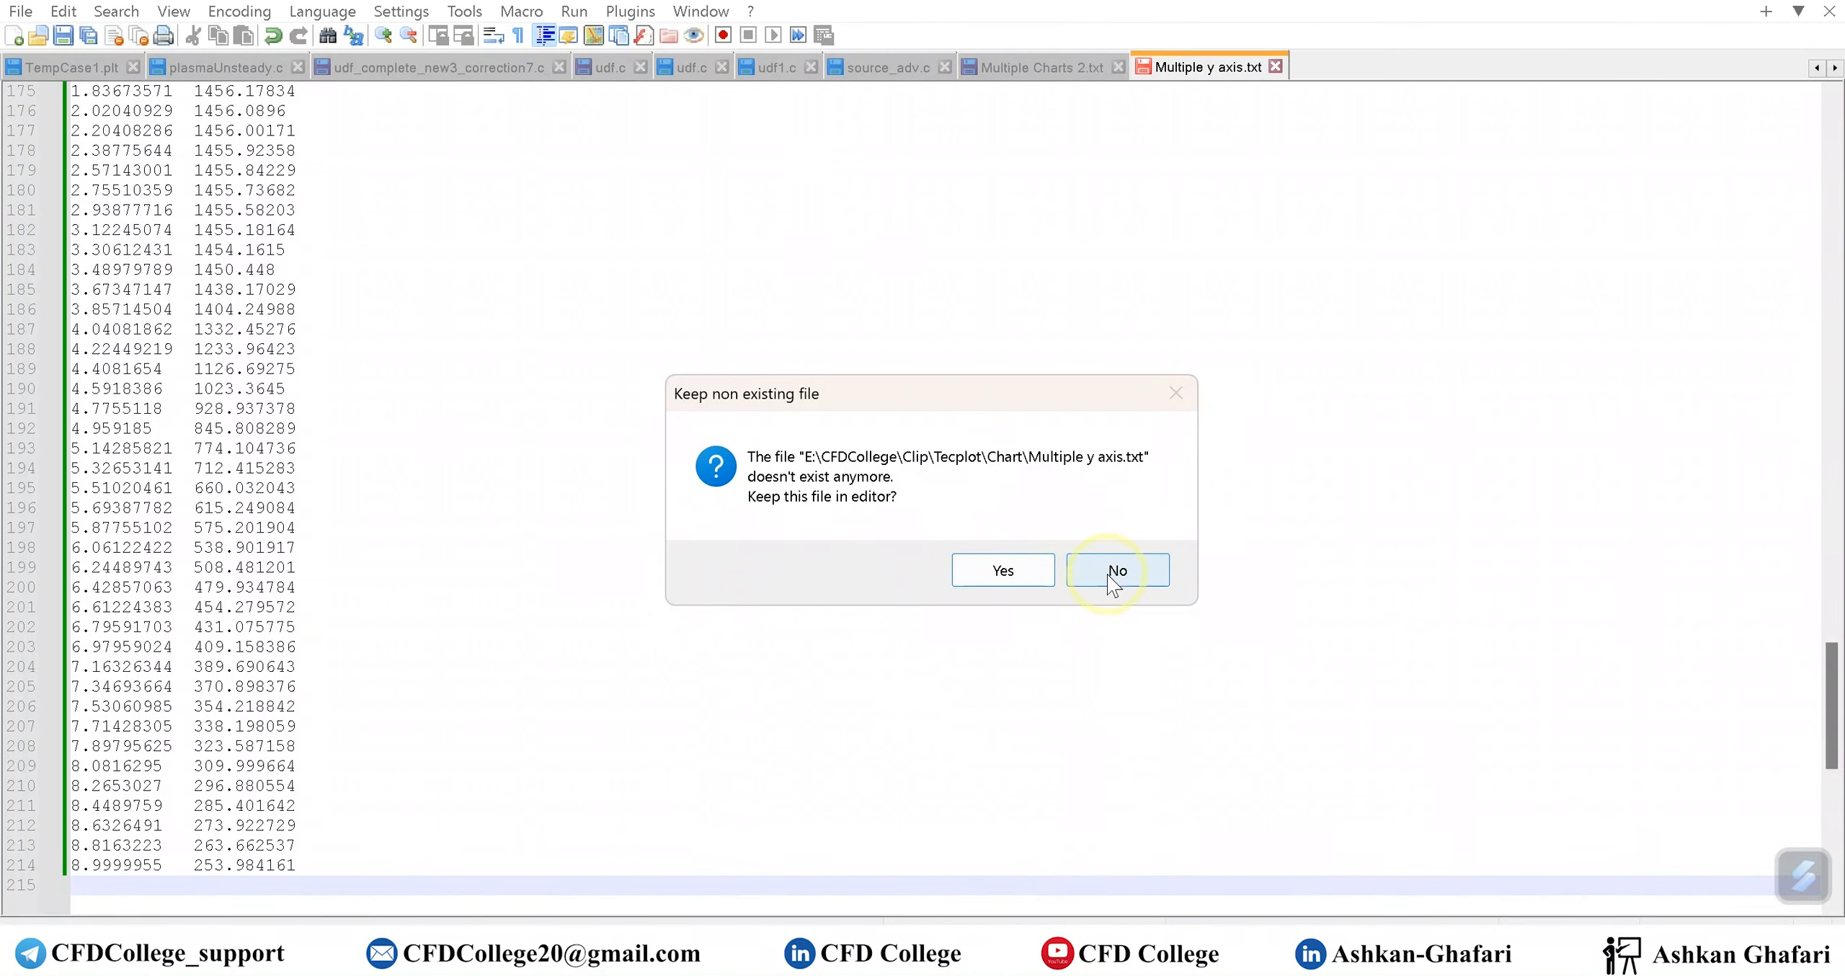
pyautogui.scroll(-2, 474, 566)
pyautogui.scroll(12, 476, 570)
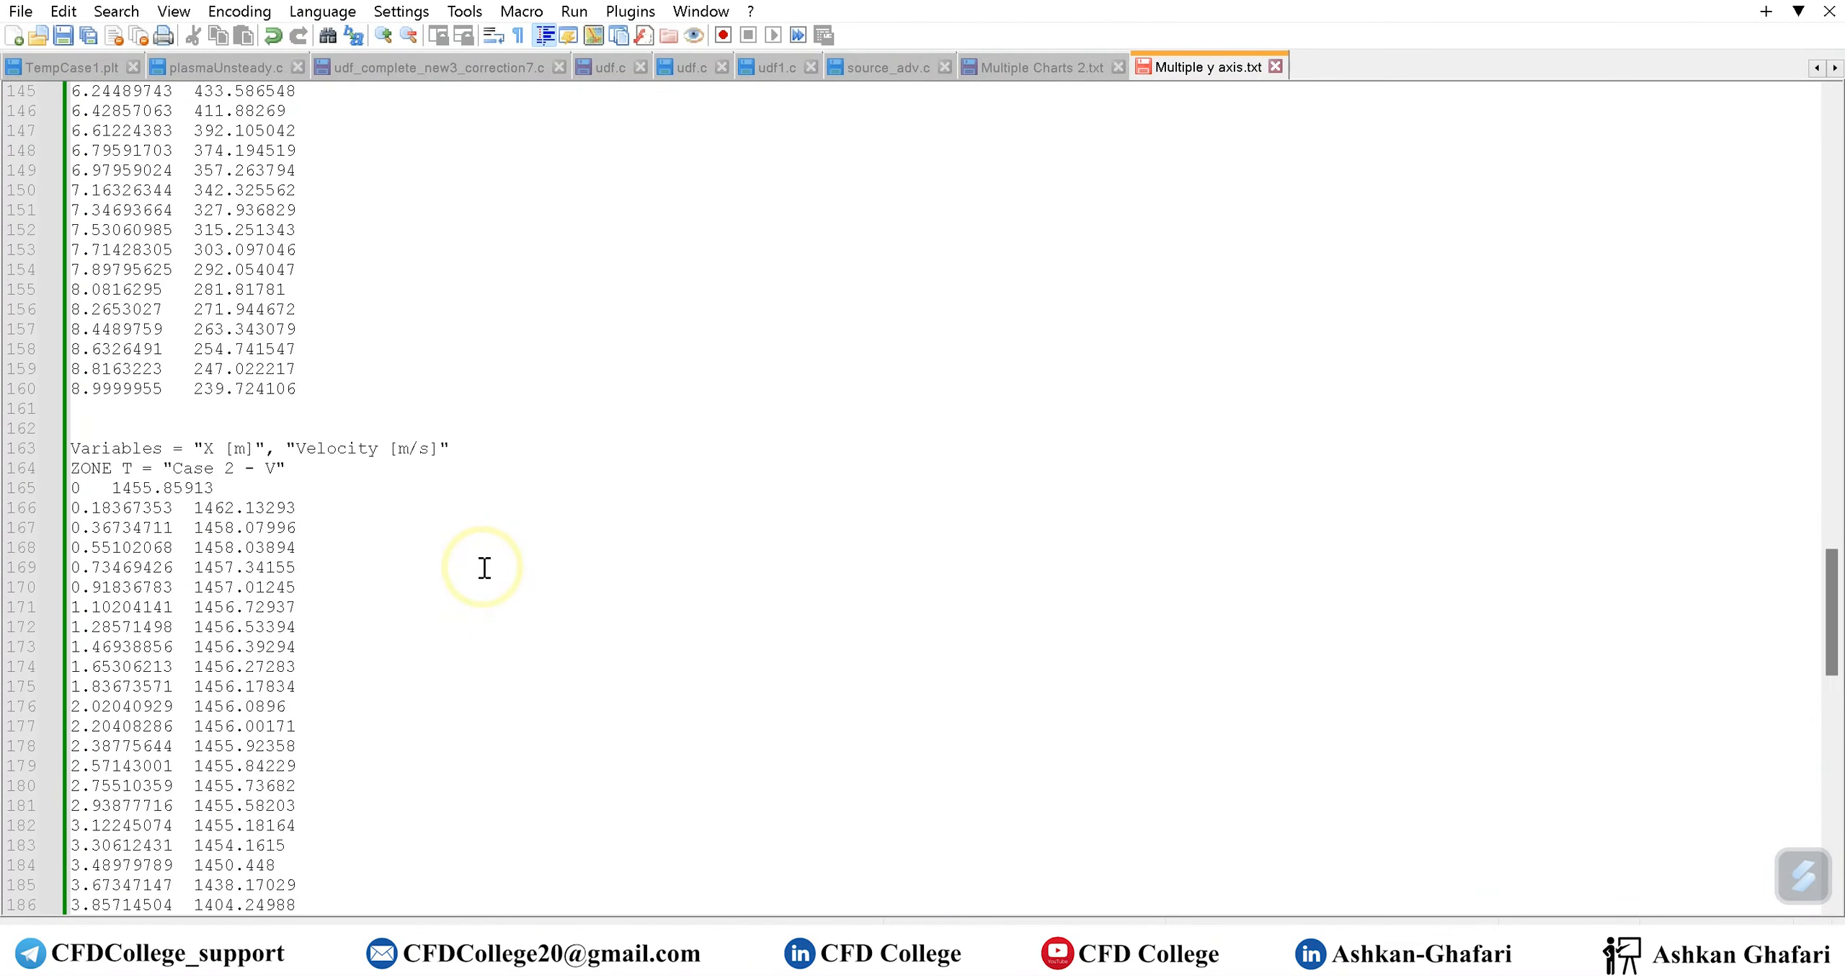
pyautogui.scroll(17, 482, 565)
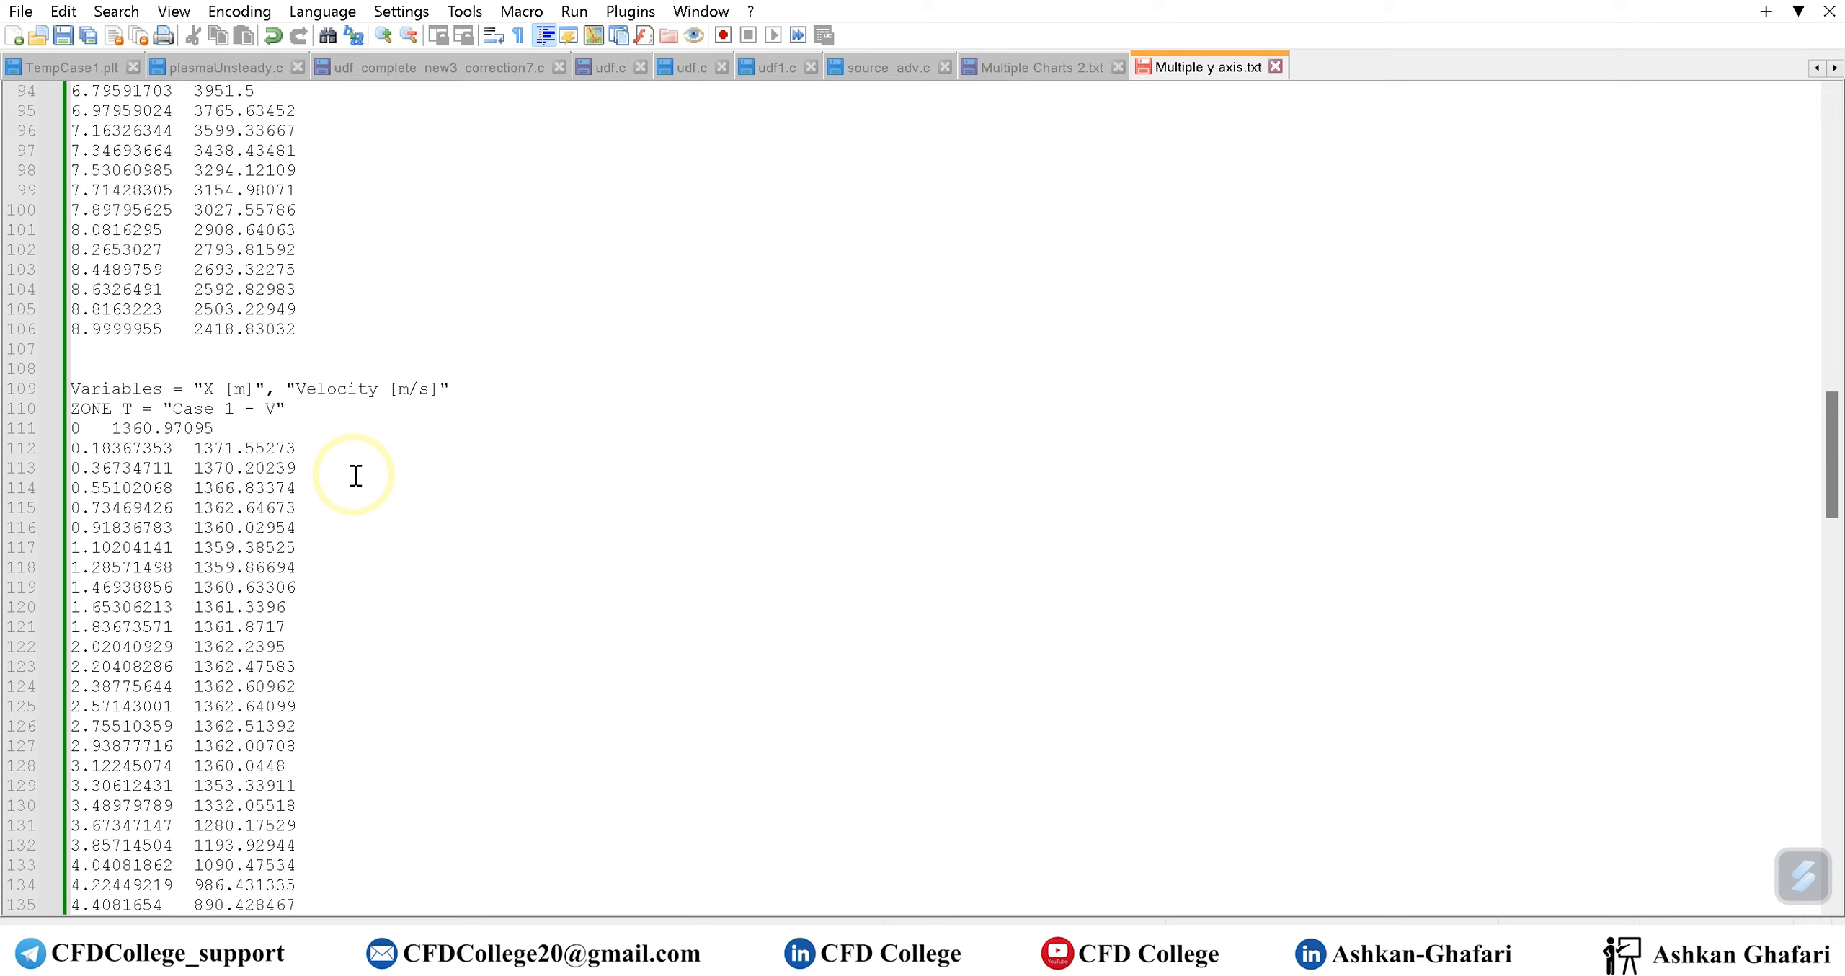
pyautogui.scroll(16, 356, 476)
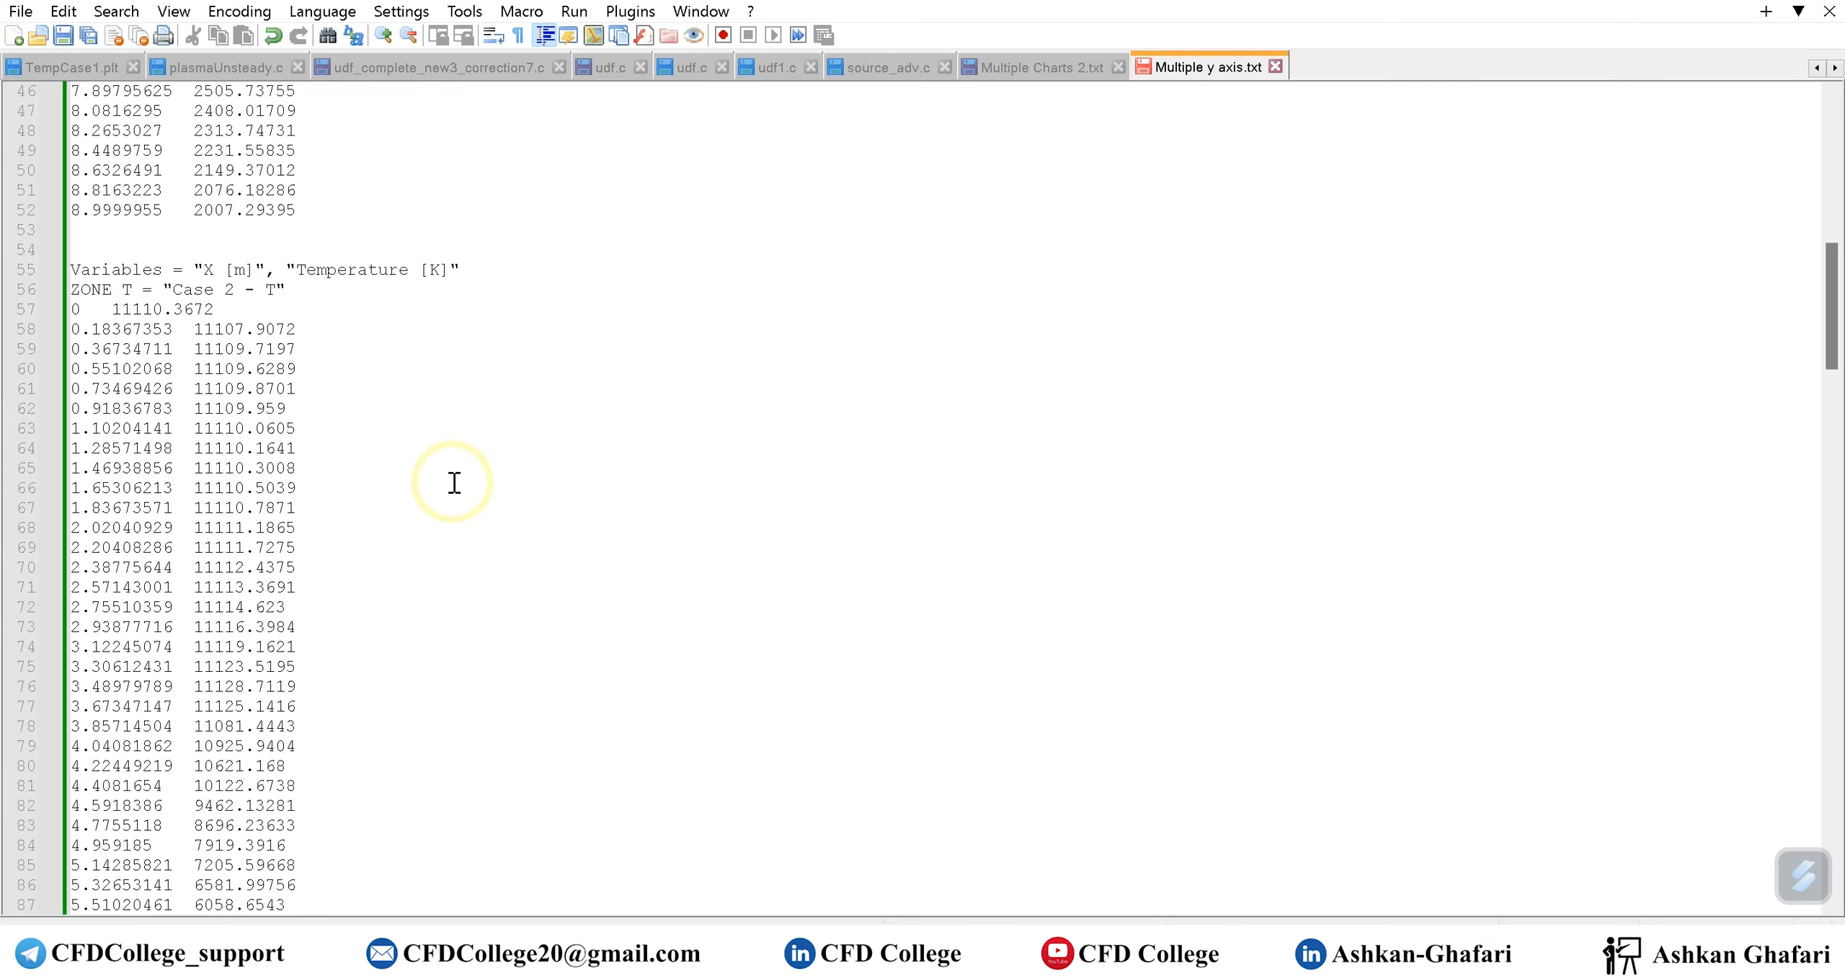
pyautogui.scroll(15, 454, 483)
pyautogui.moveTo(1831, 188); pyautogui.dragTo(1840, 618)
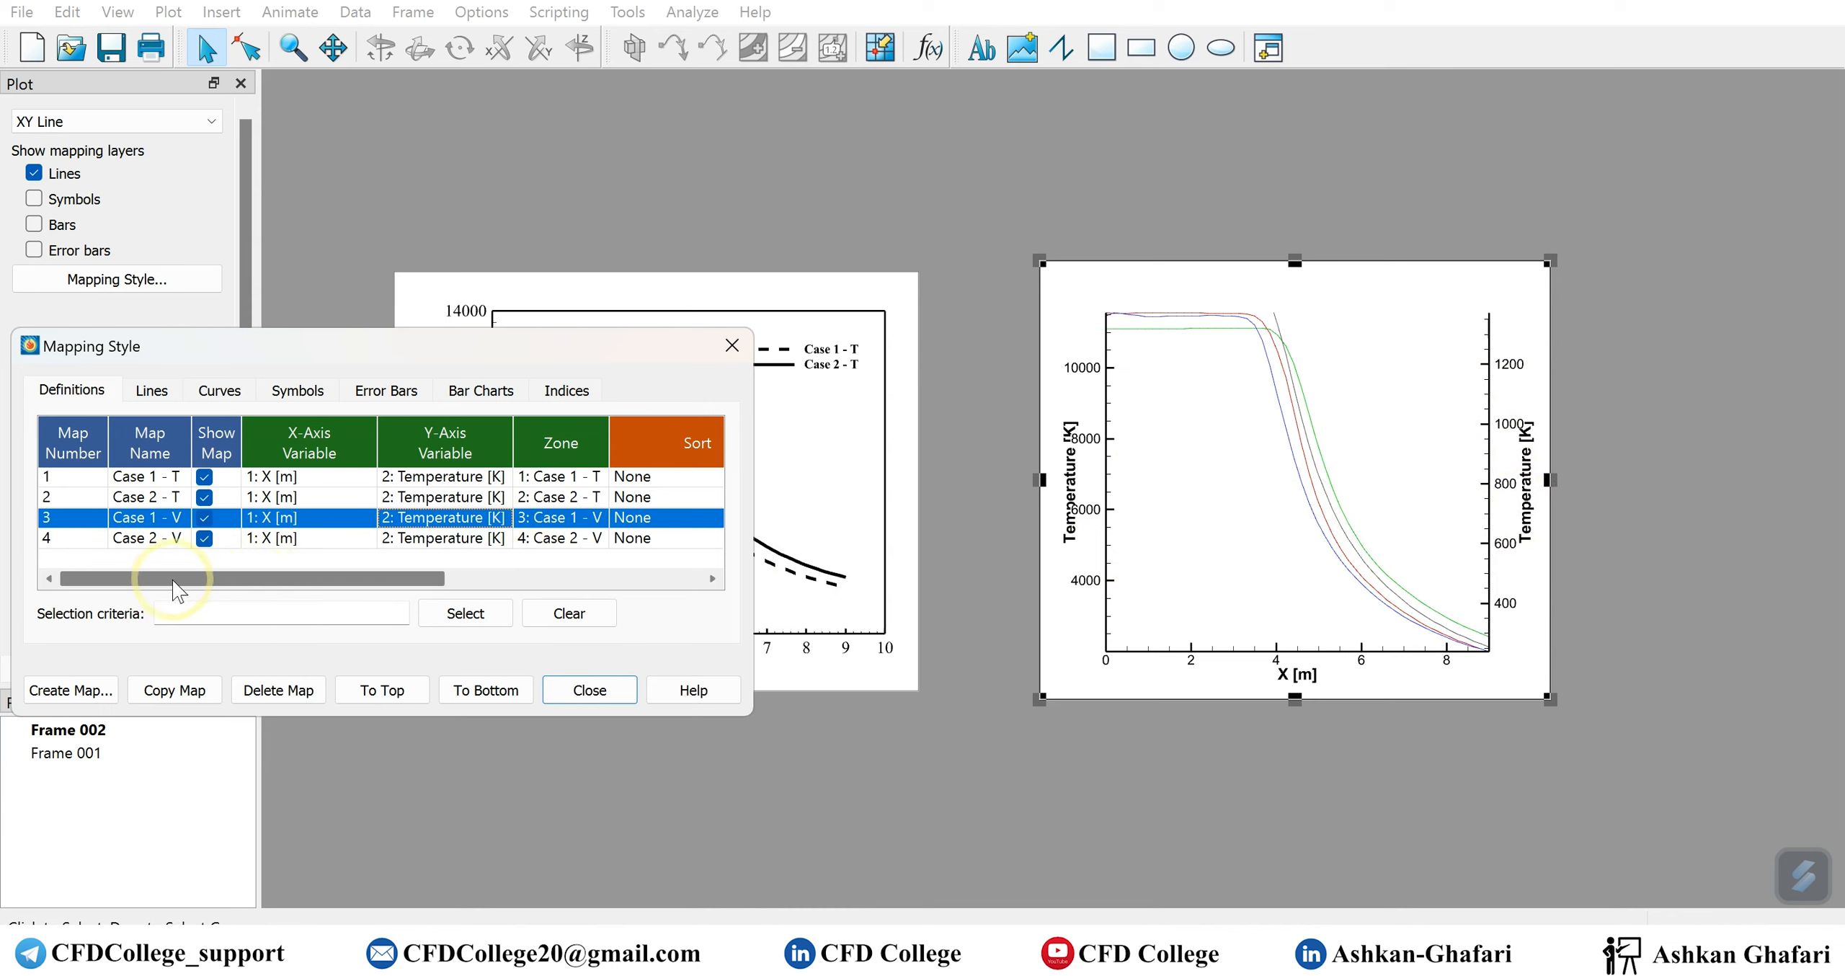
# Recheck the Y-axis variable choices for the Case 2 - V map, view the maps' line styles, and close the mapping settings
pyautogui.click(465, 538)
pyautogui.click(612, 538)
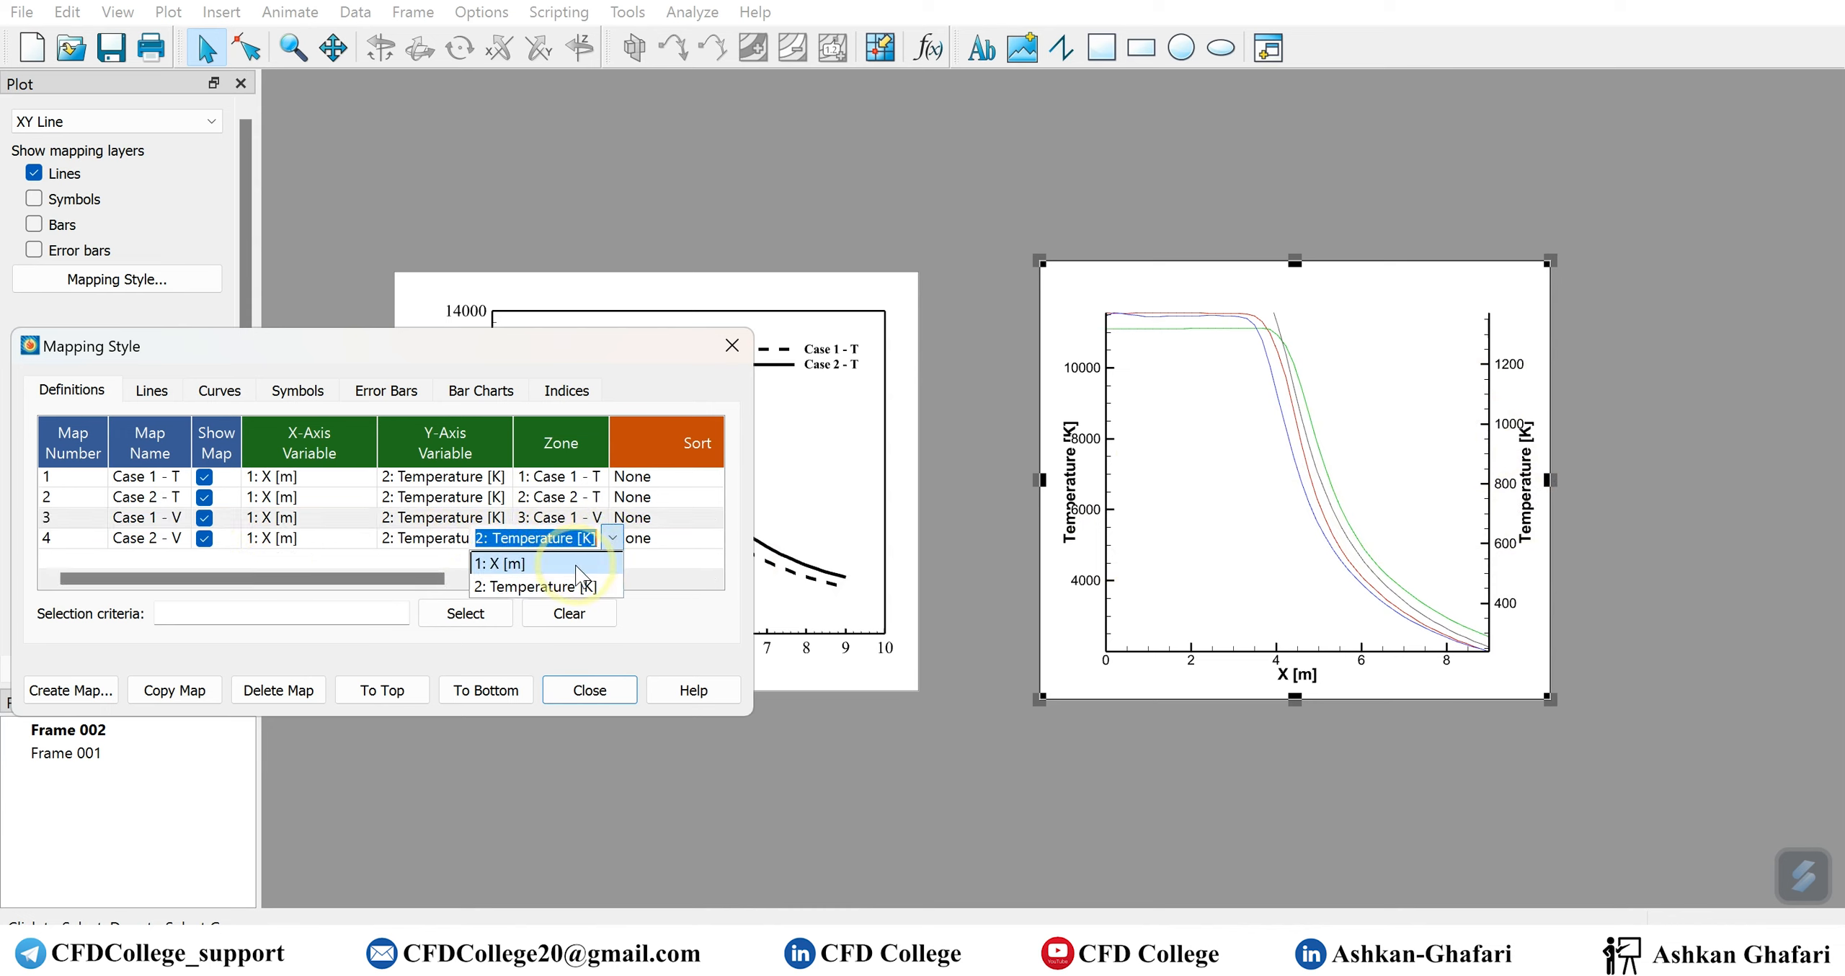
pyautogui.click(404, 573)
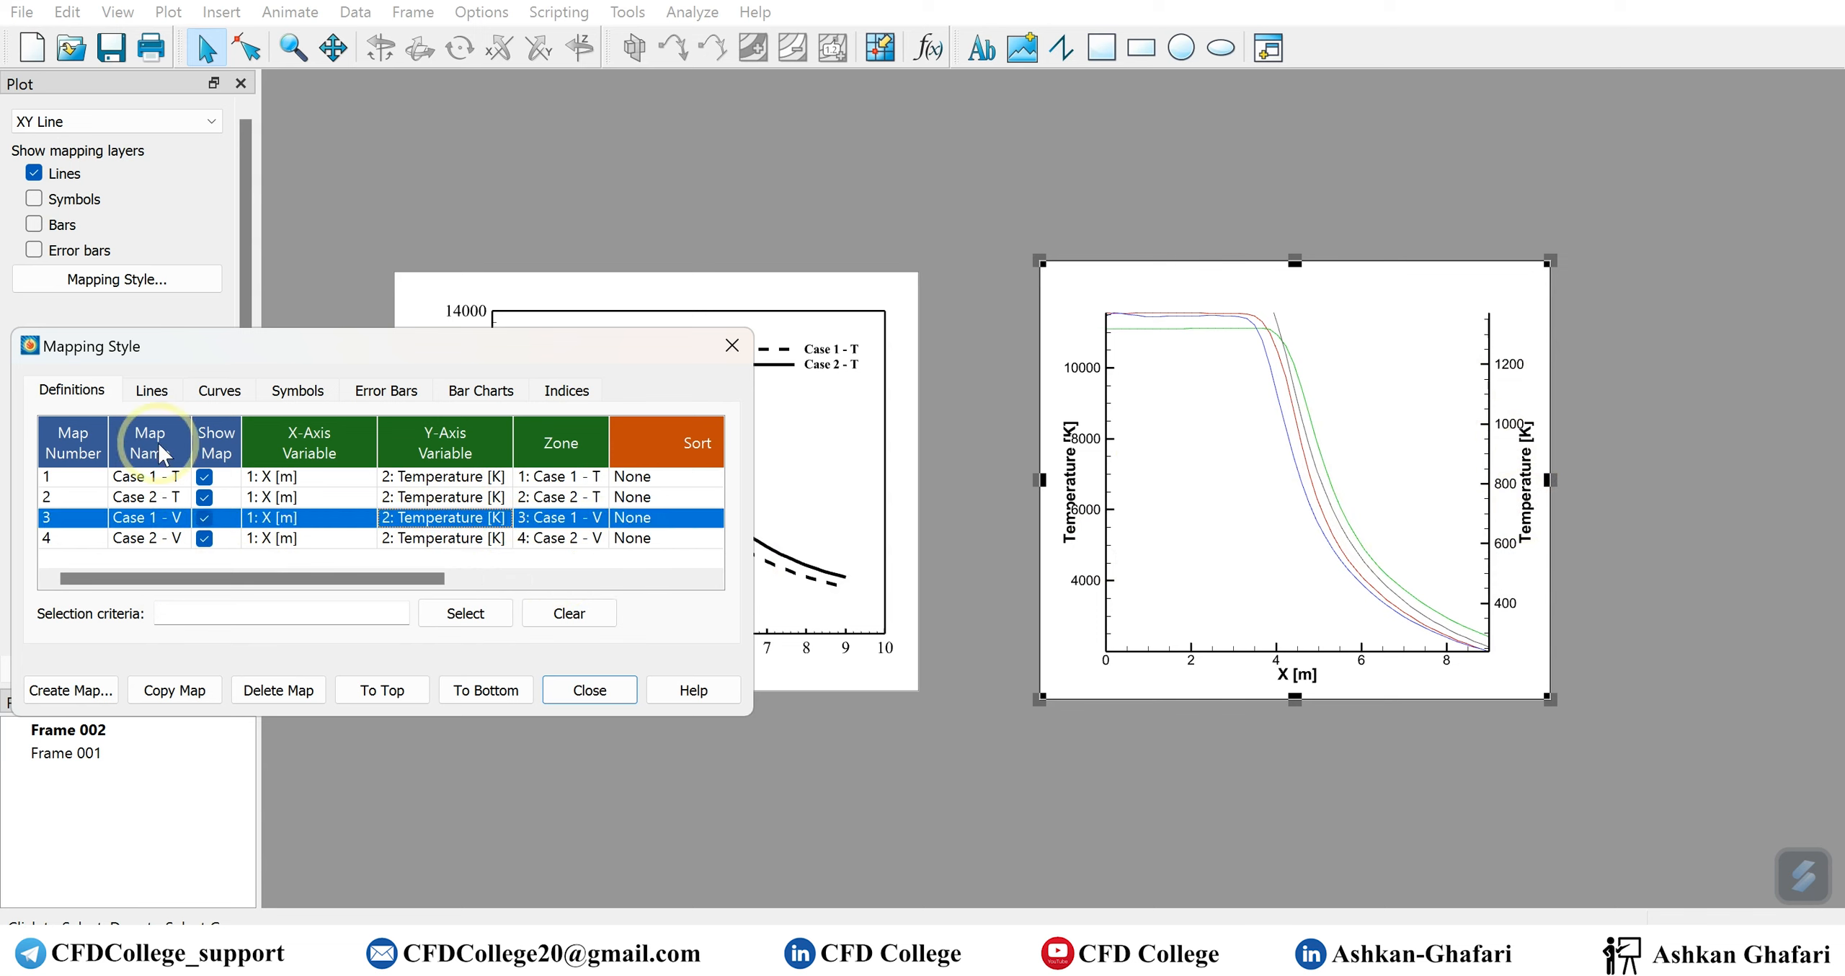
pyautogui.click(152, 390)
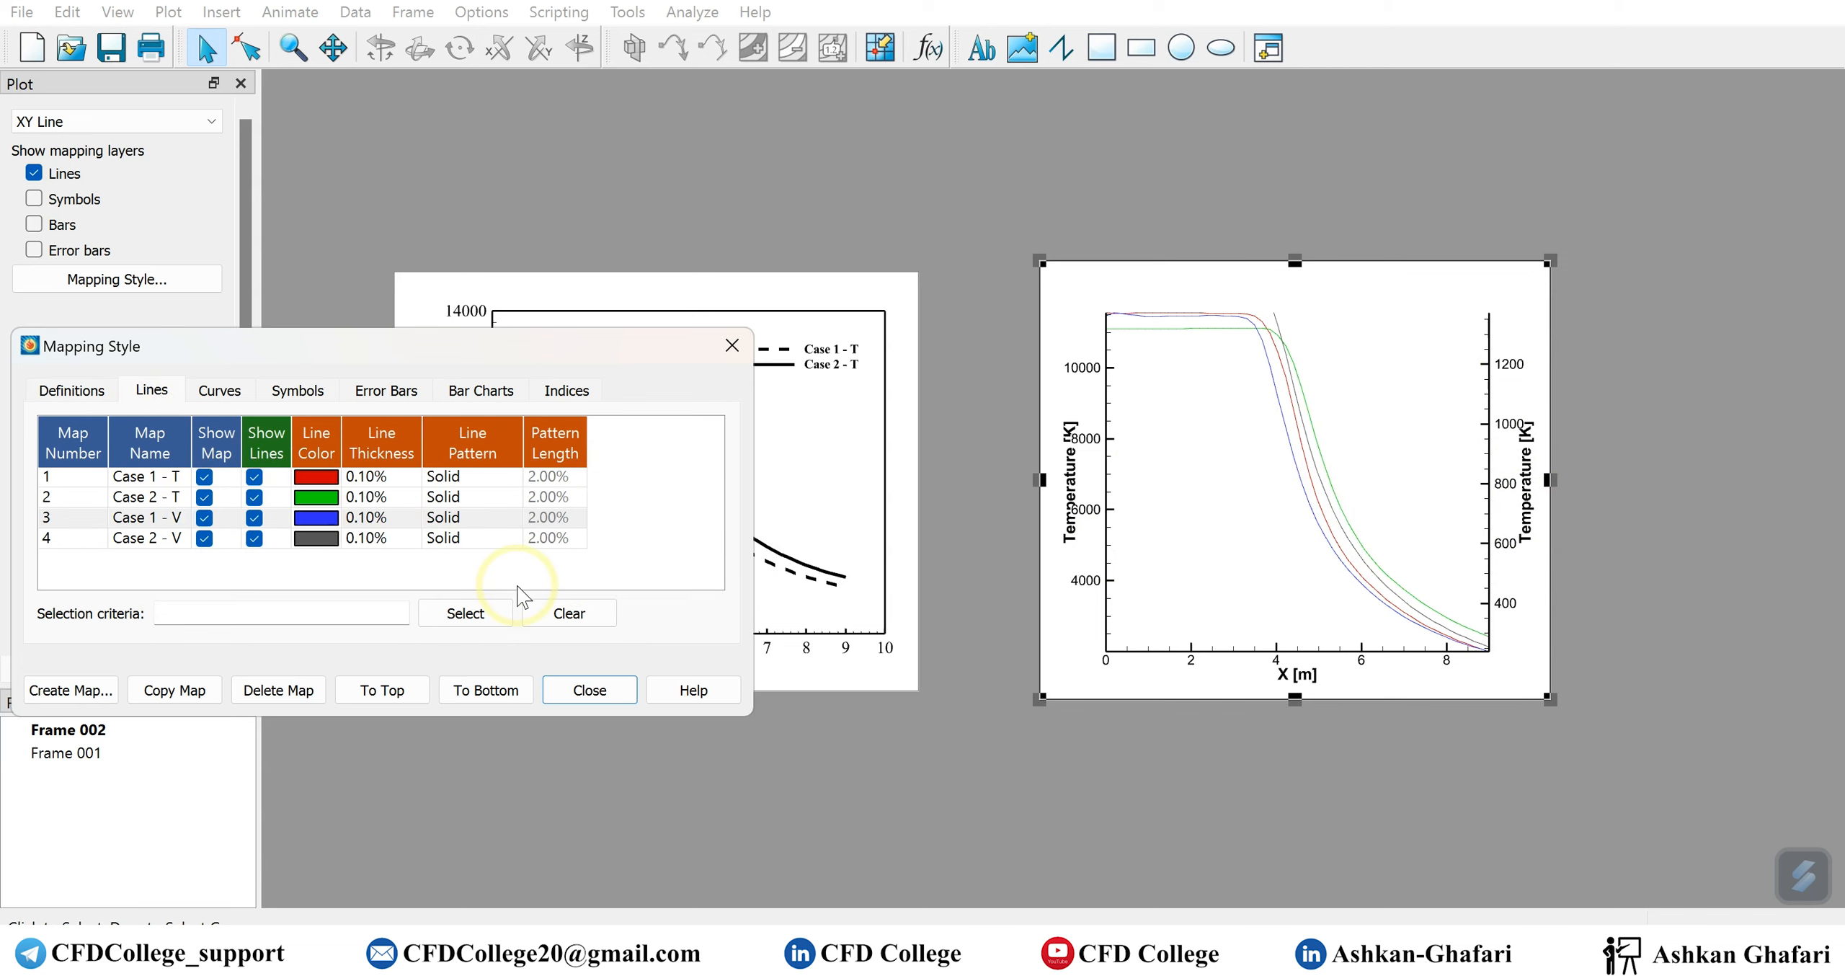
pyautogui.click(589, 690)
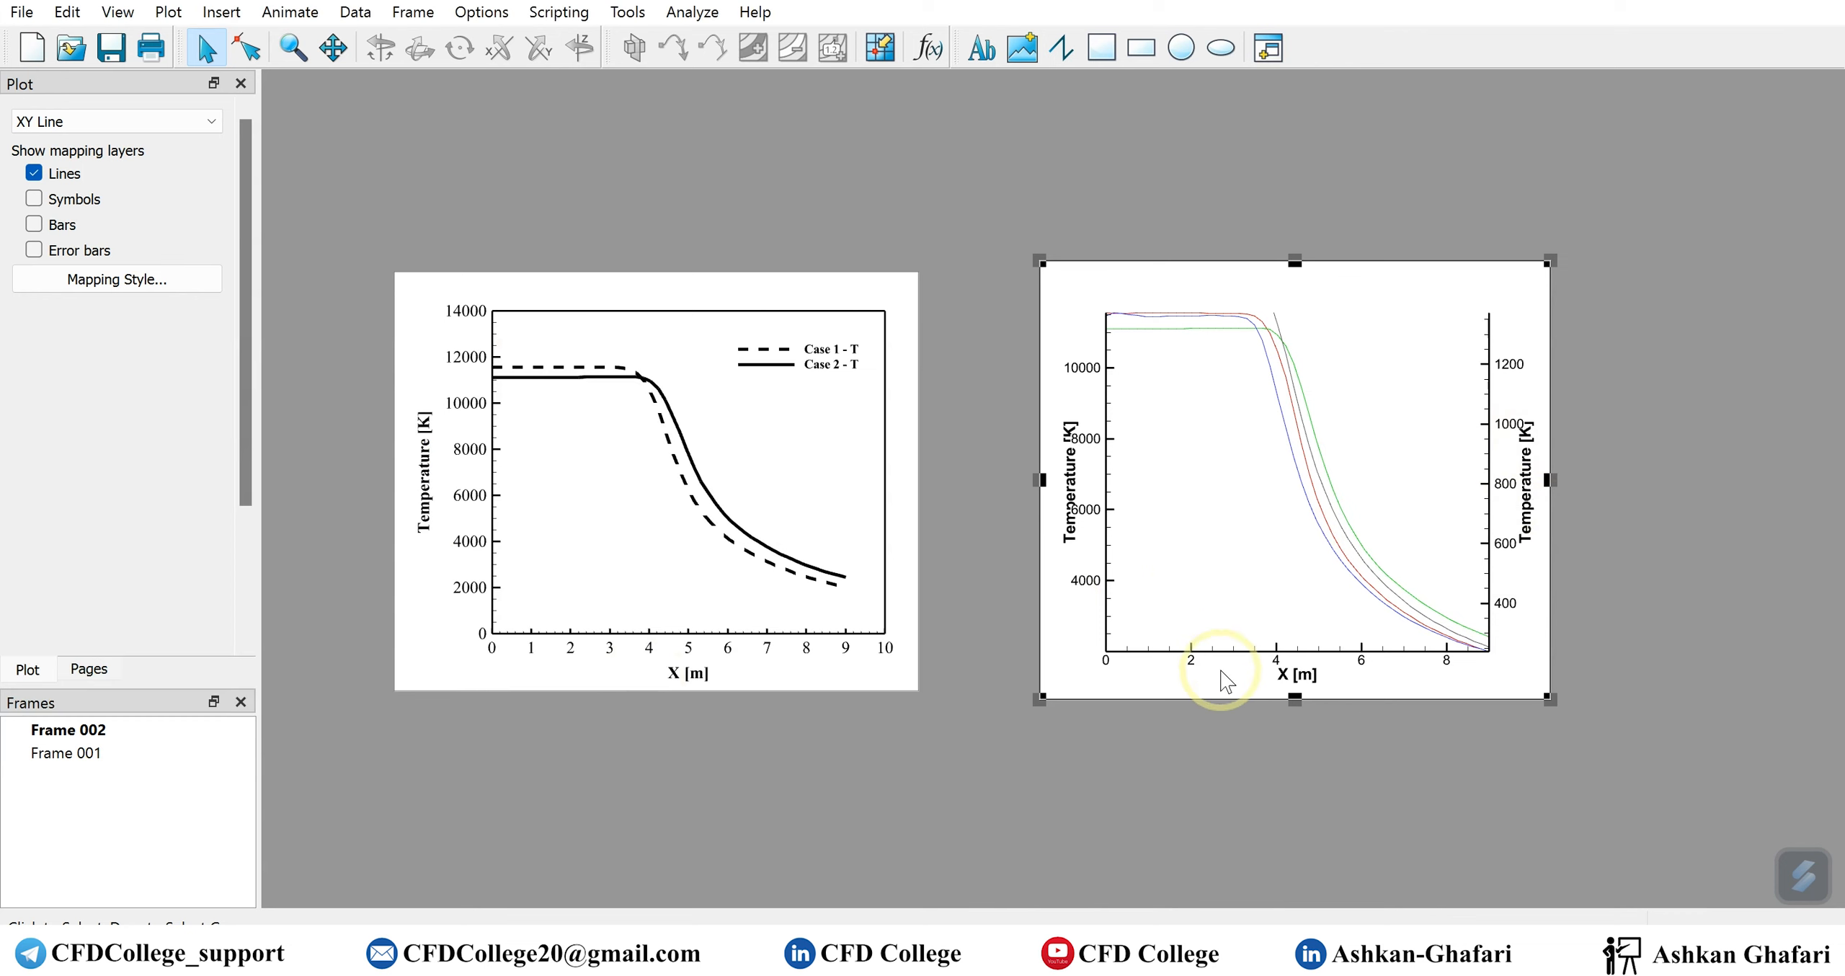
# Replace the Y2 axis title's variable name with the custom text "Velocity [m/s]"
pyautogui.doubleClick(1527, 495)
pyautogui.moveTo(1442, 131); pyautogui.dragTo(725, 243)
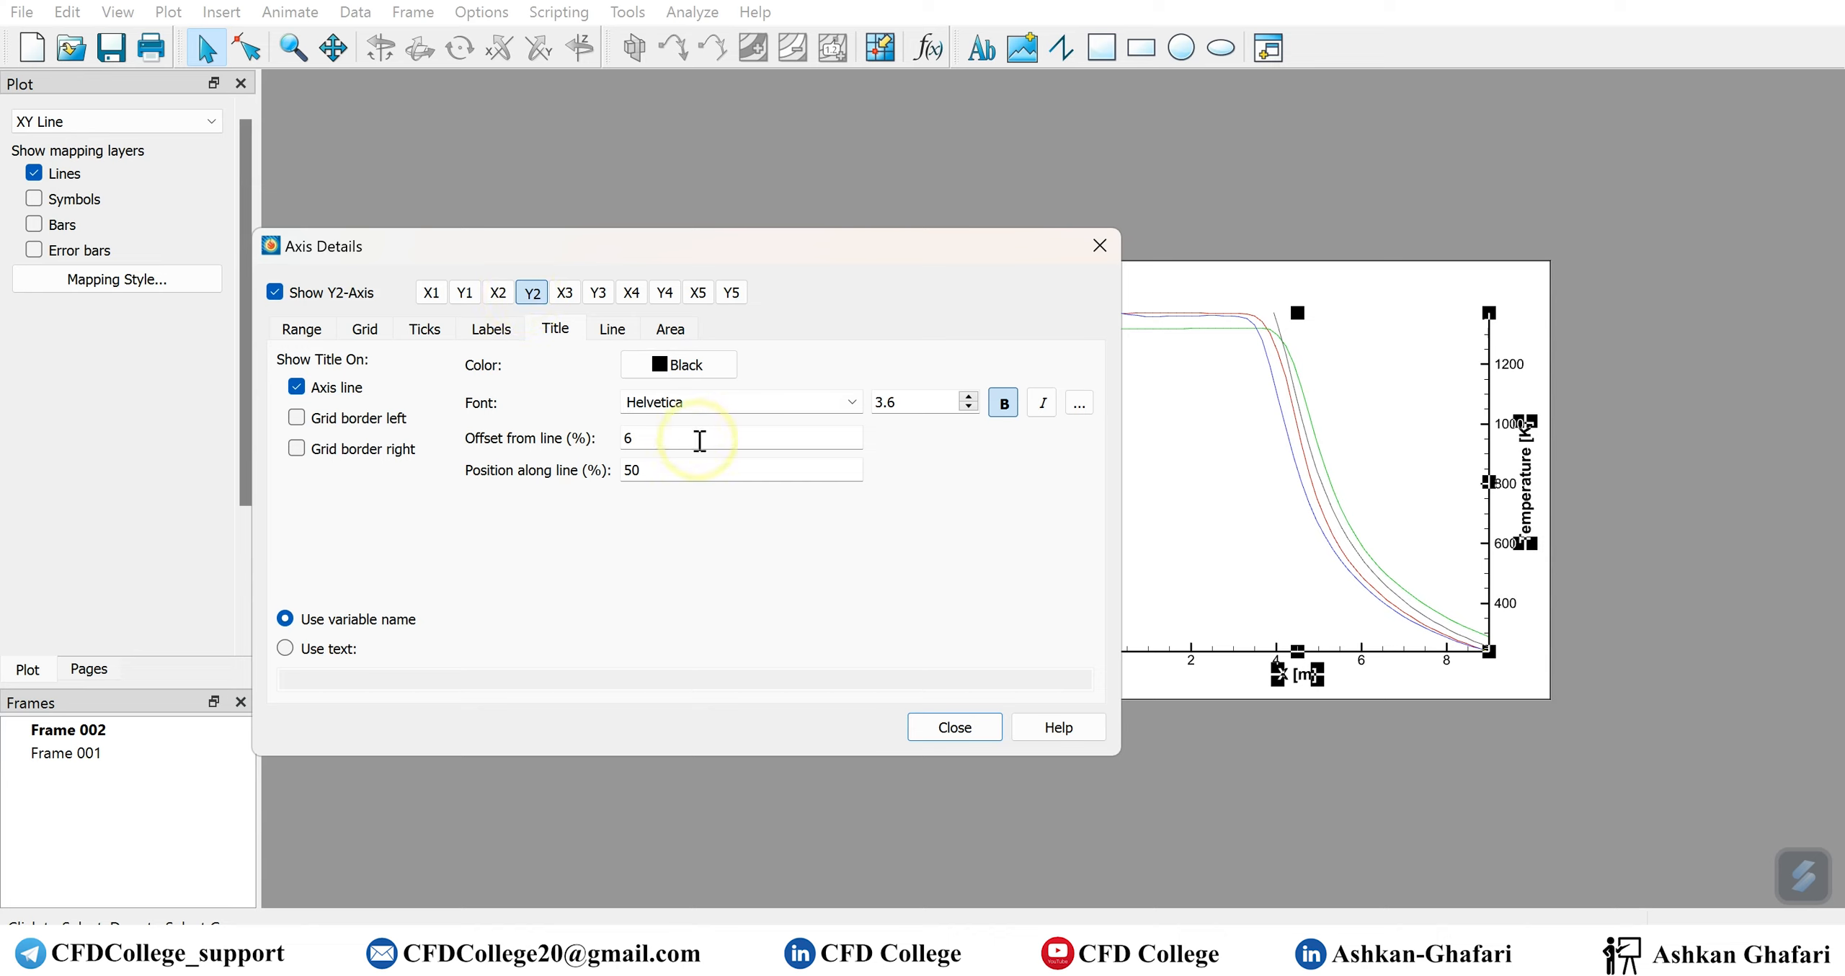
pyautogui.click(326, 648)
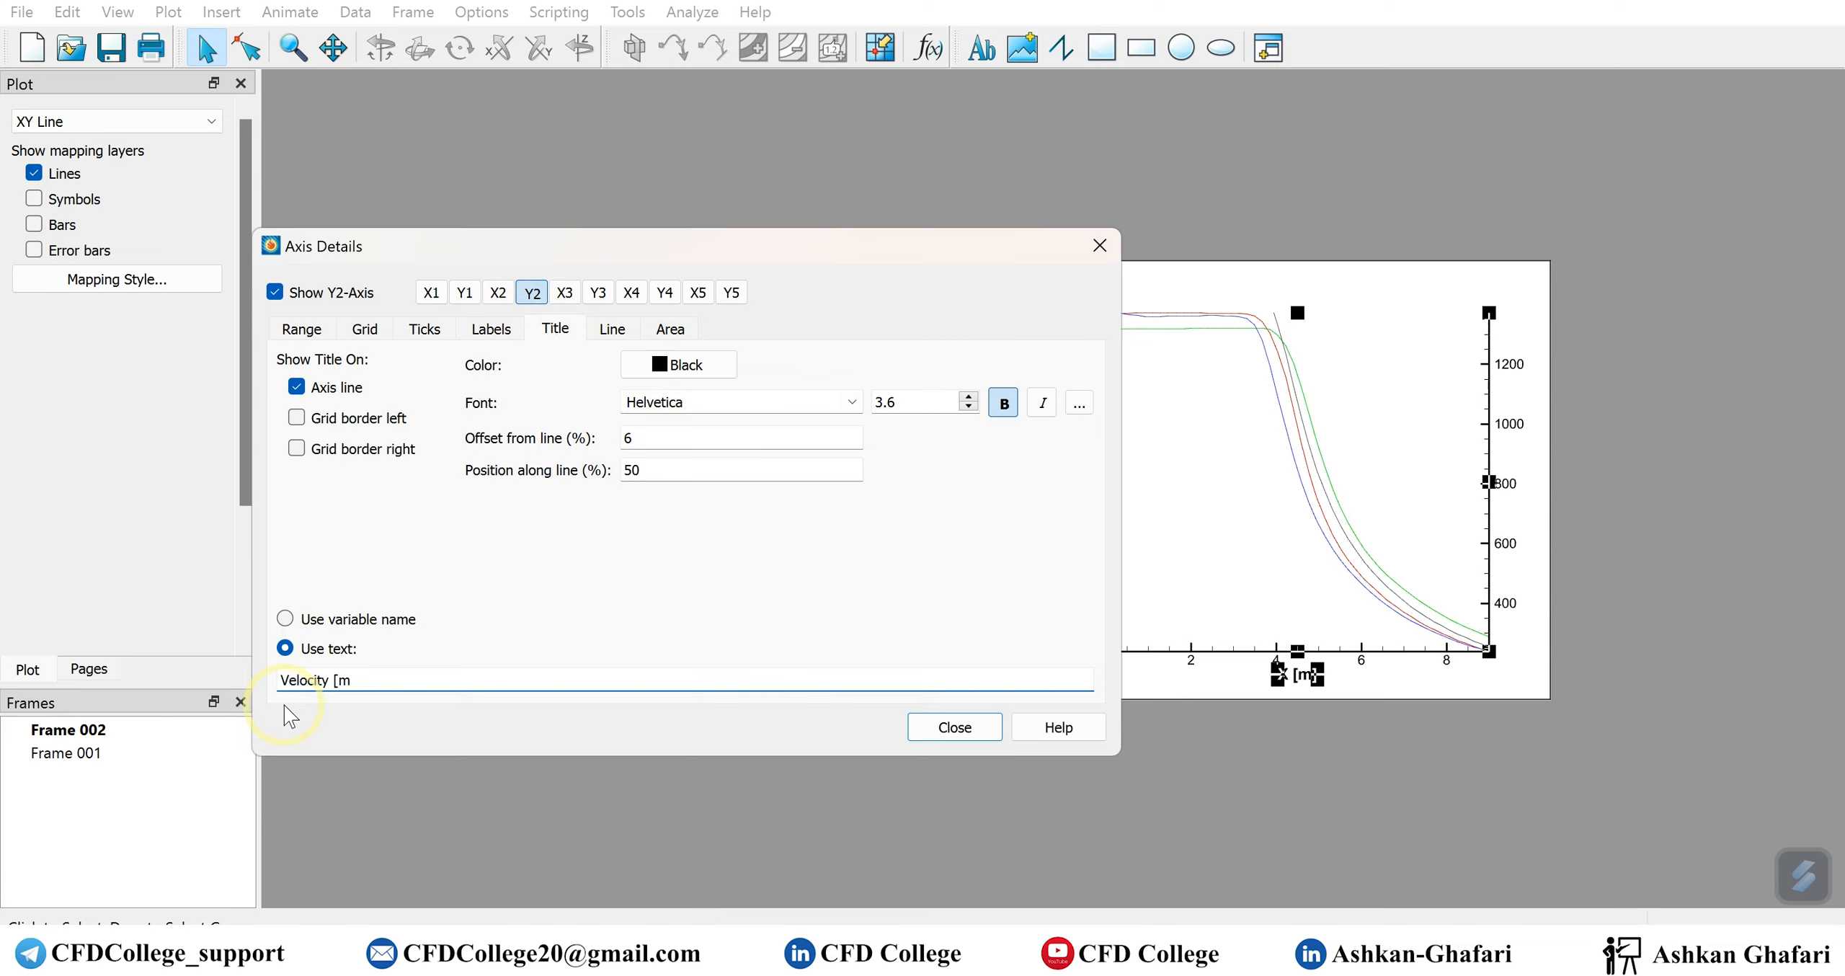
pyautogui.click(944, 727)
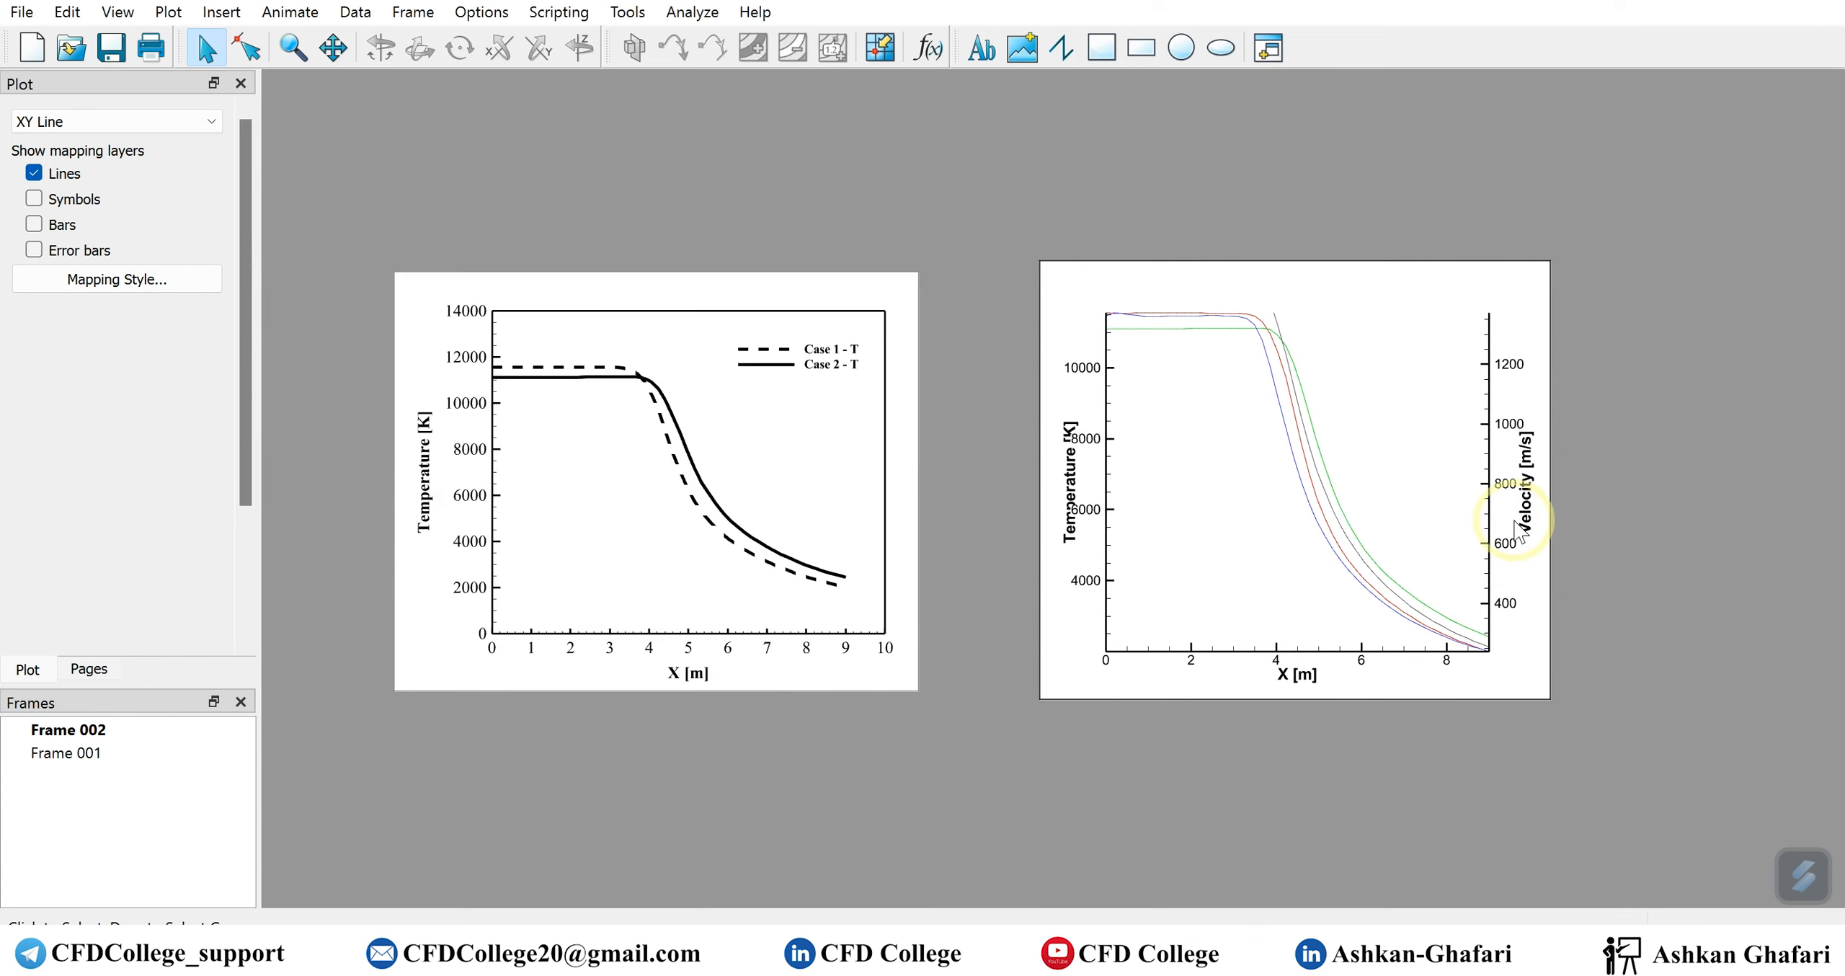
# Turn on the border around the new plot's grid area in the Y1 axis line settings
pyautogui.click(1069, 480)
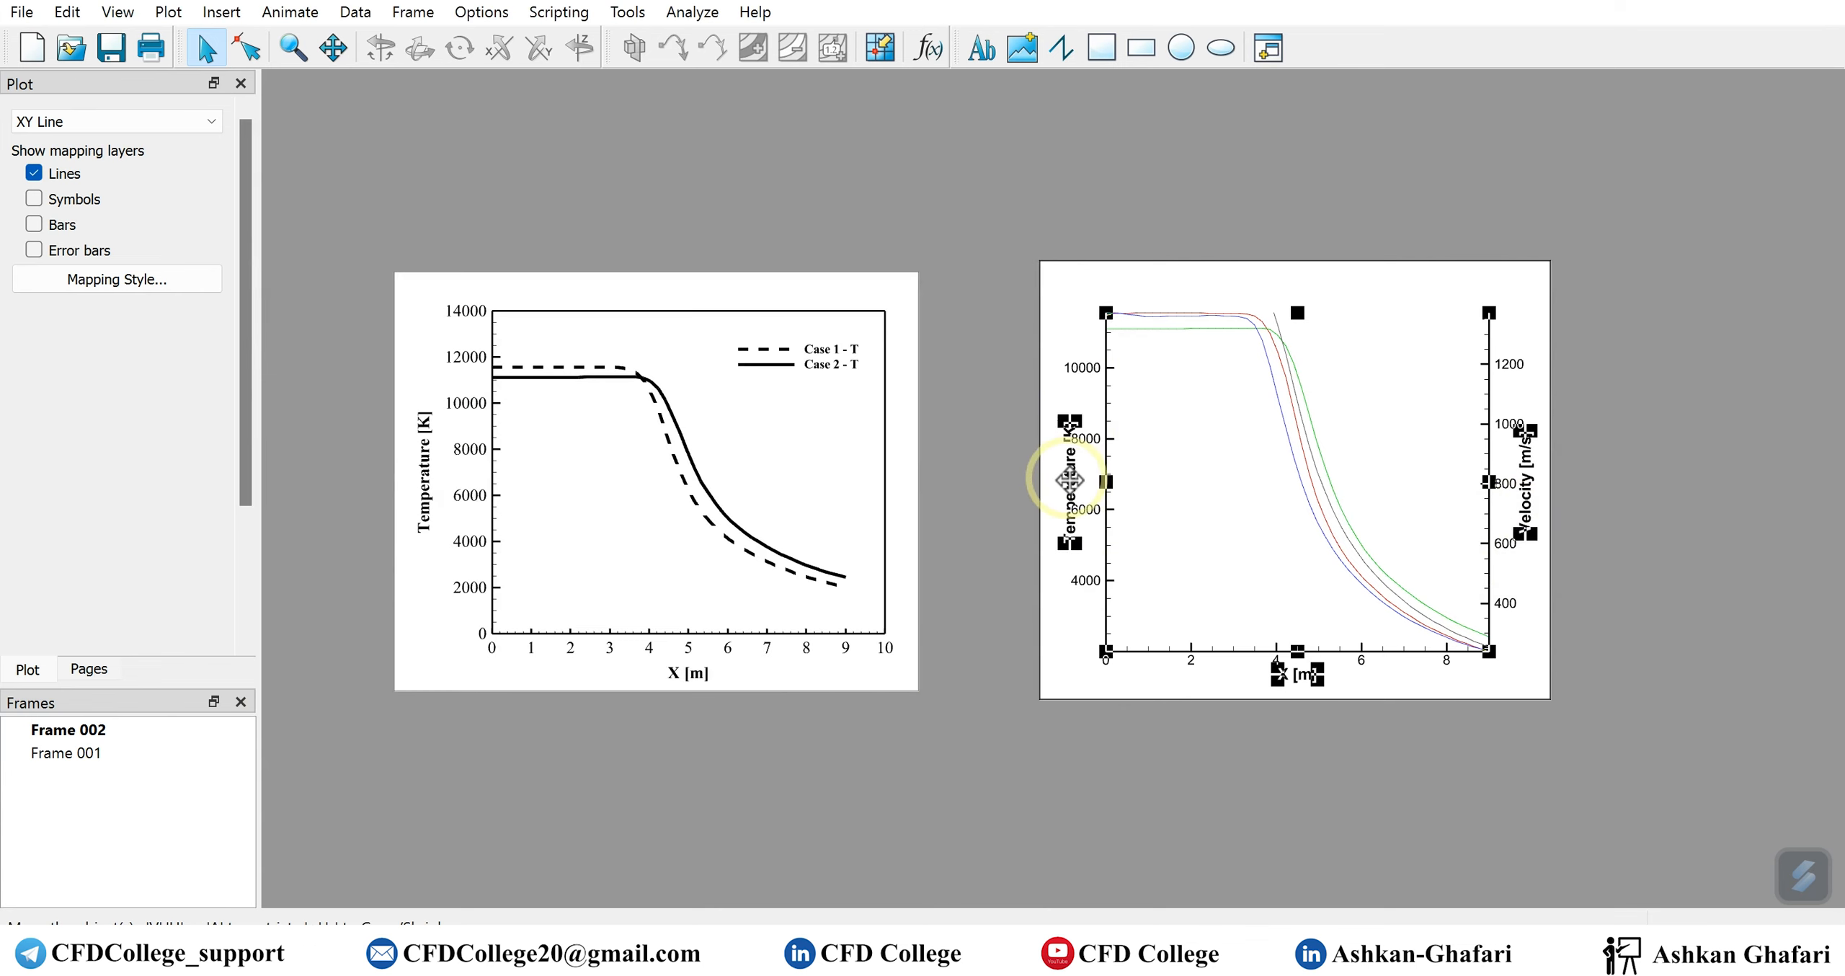
pyautogui.doubleClick(1070, 479)
pyautogui.moveTo(684, 265); pyautogui.dragTo(511, 255)
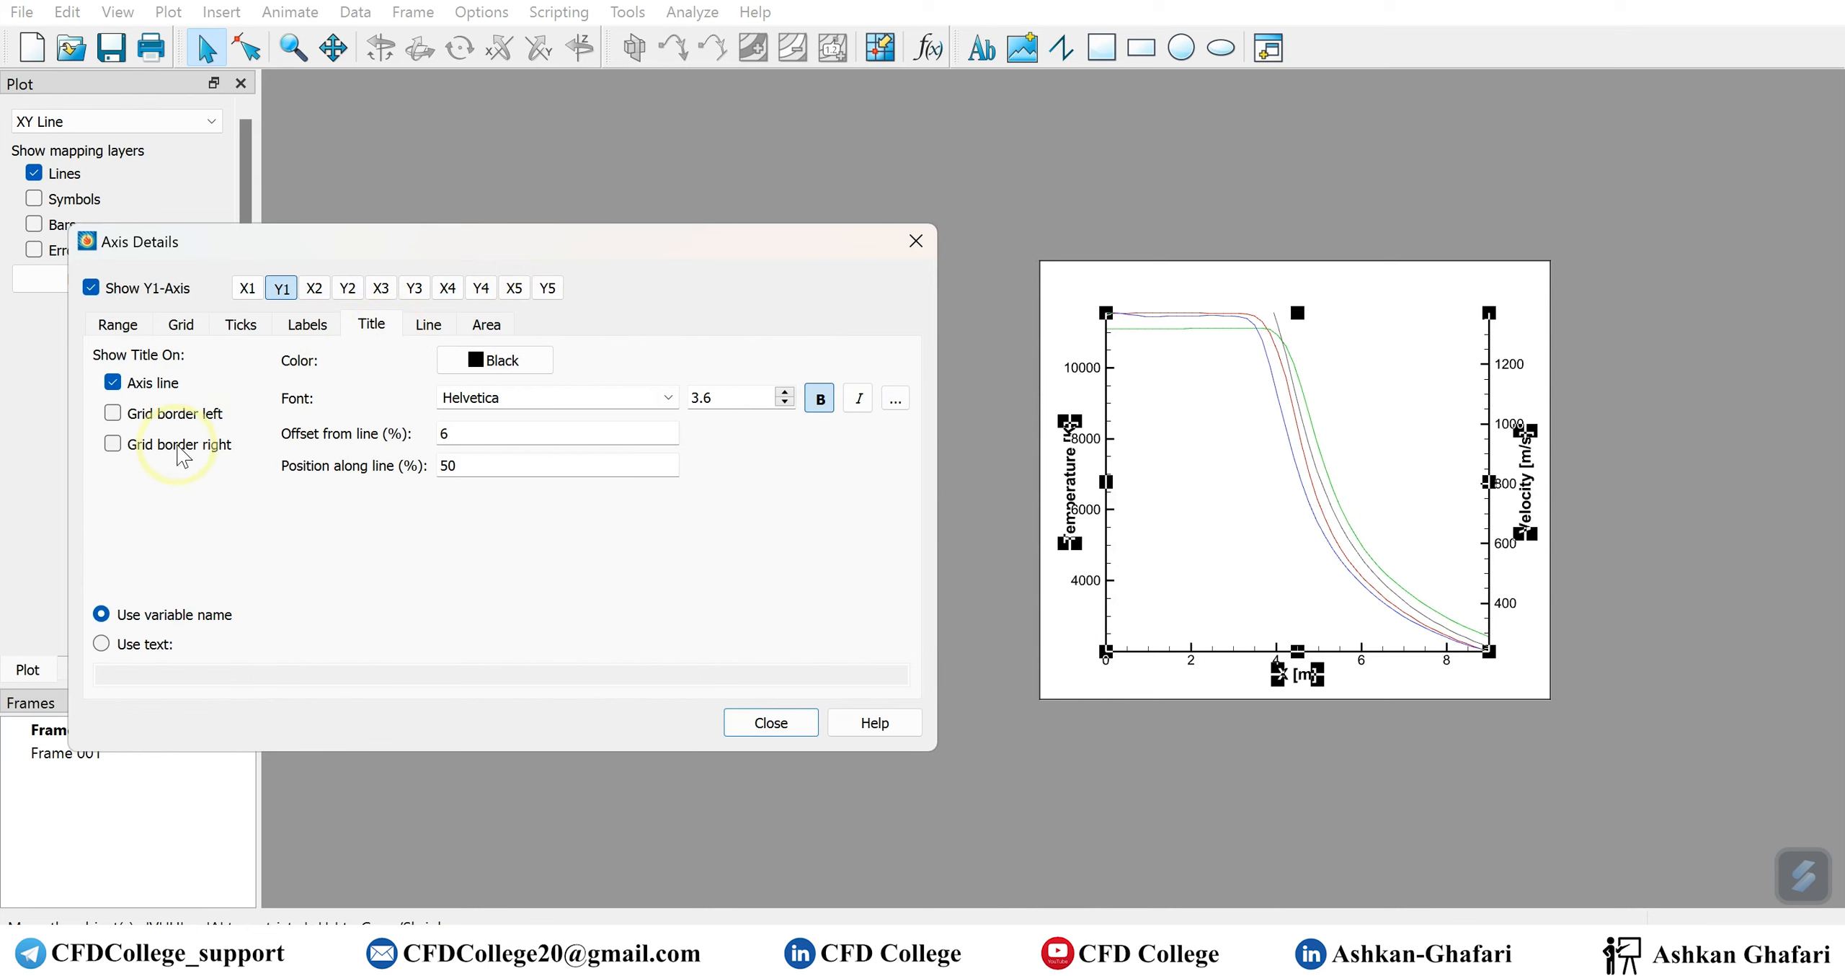
pyautogui.click(428, 324)
pyautogui.click(161, 497)
pyautogui.click(771, 722)
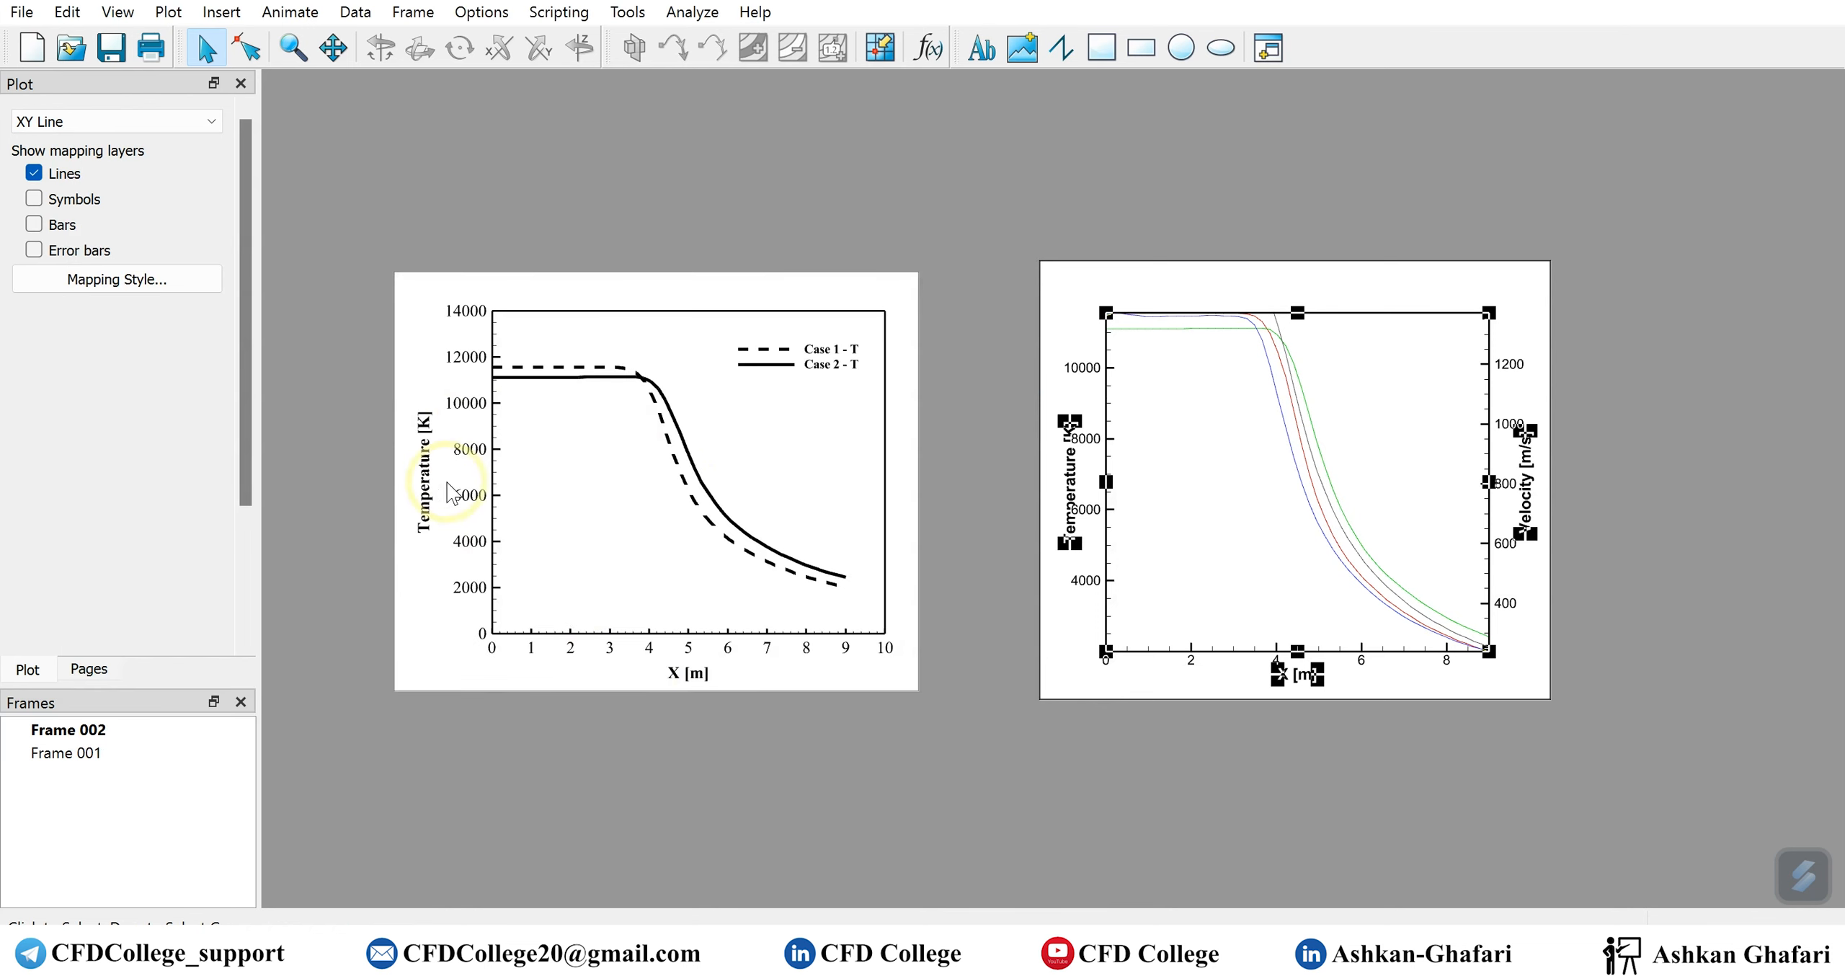
# Reset the Y1 temperature axis range to nice values, 0 to 14000
pyautogui.doubleClick(1070, 447)
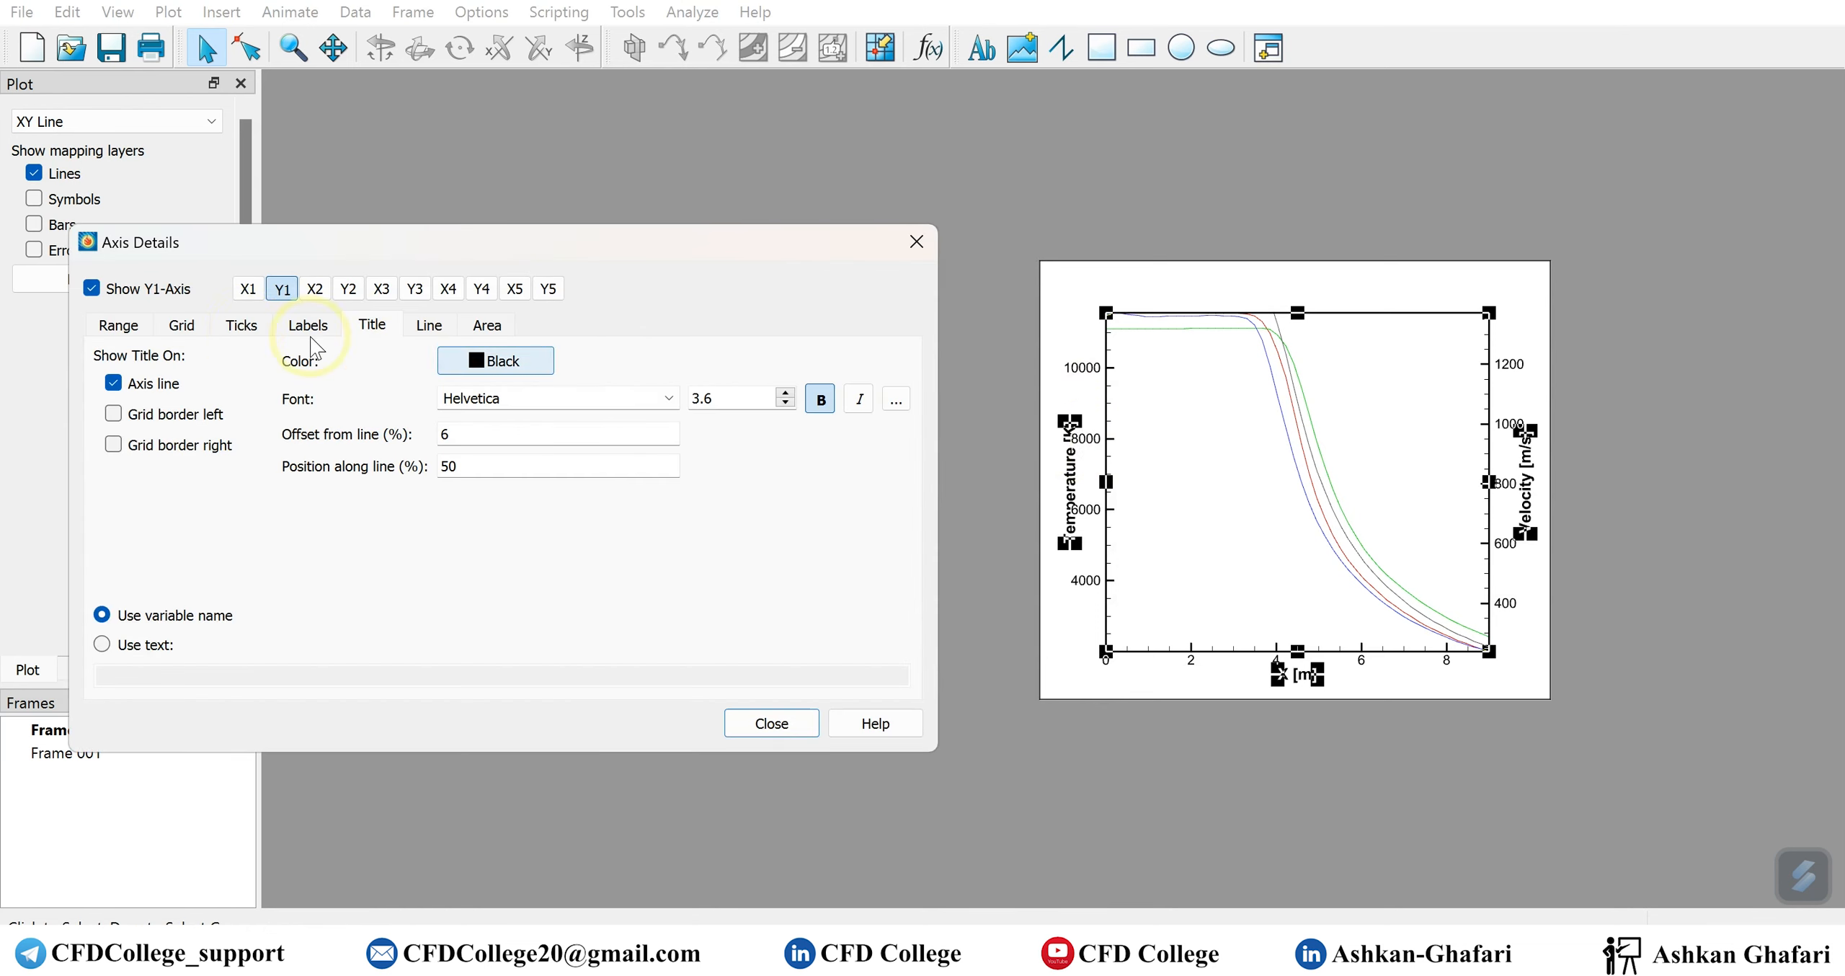
pyautogui.click(124, 328)
pyautogui.click(459, 361)
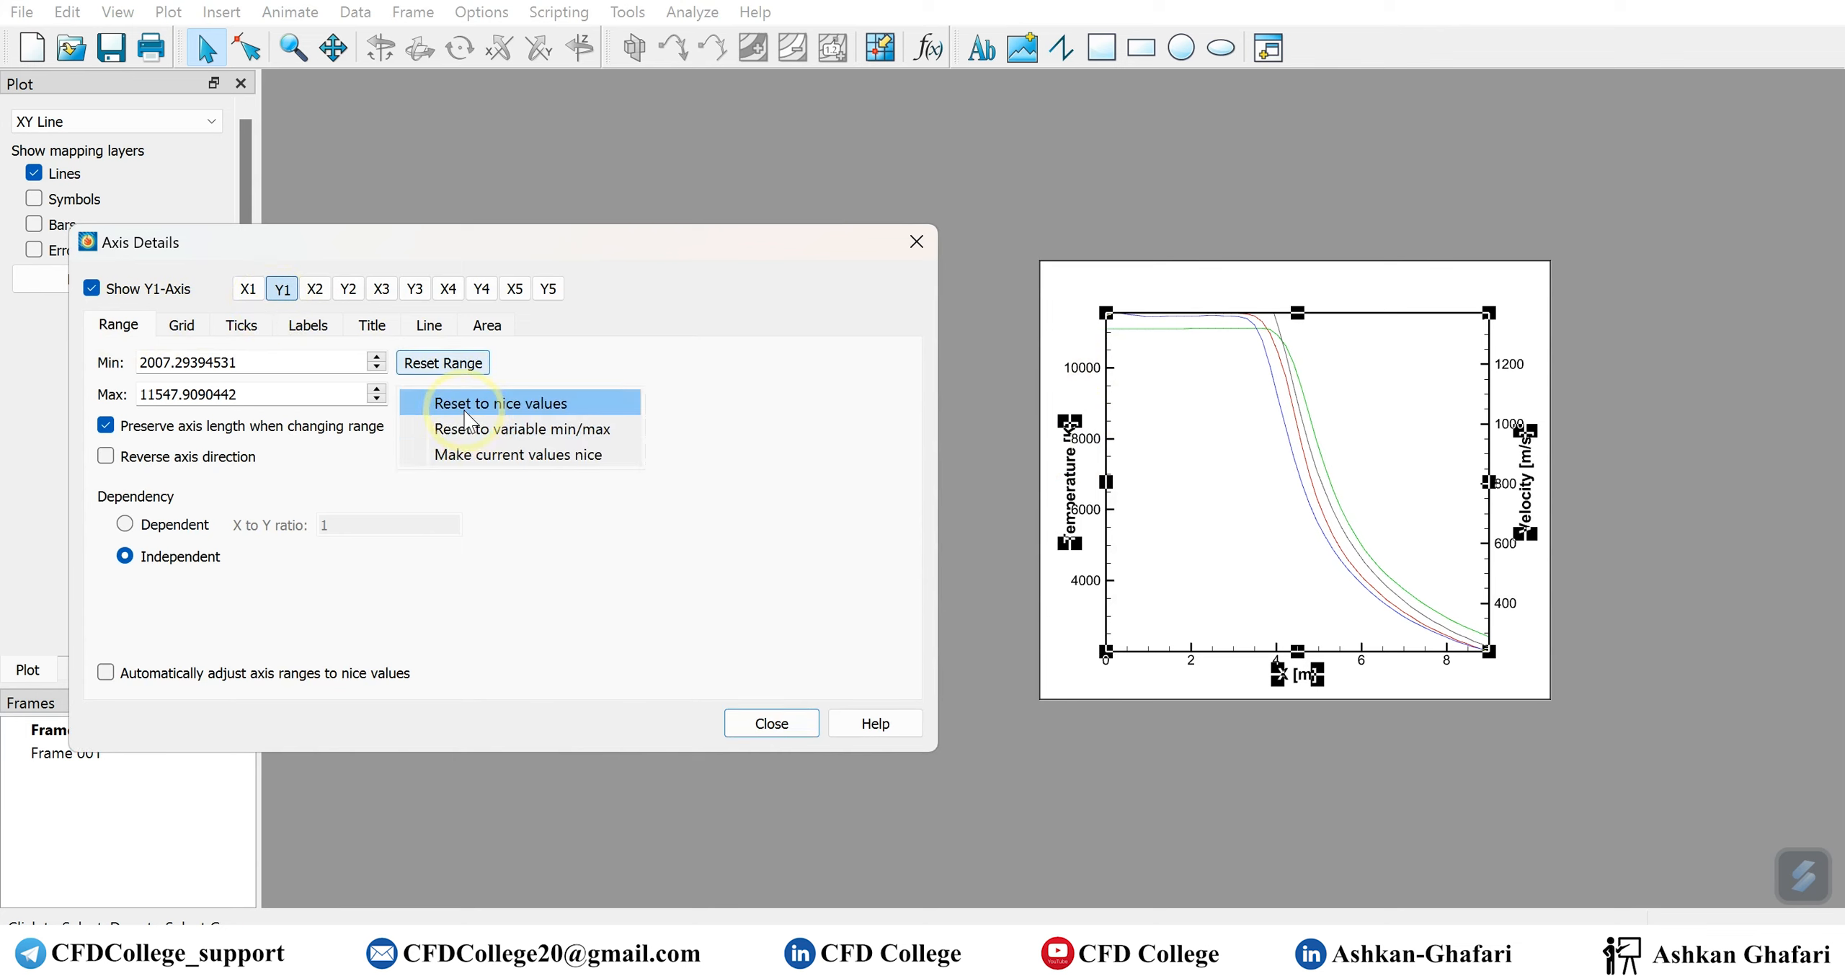
pyautogui.click(467, 417)
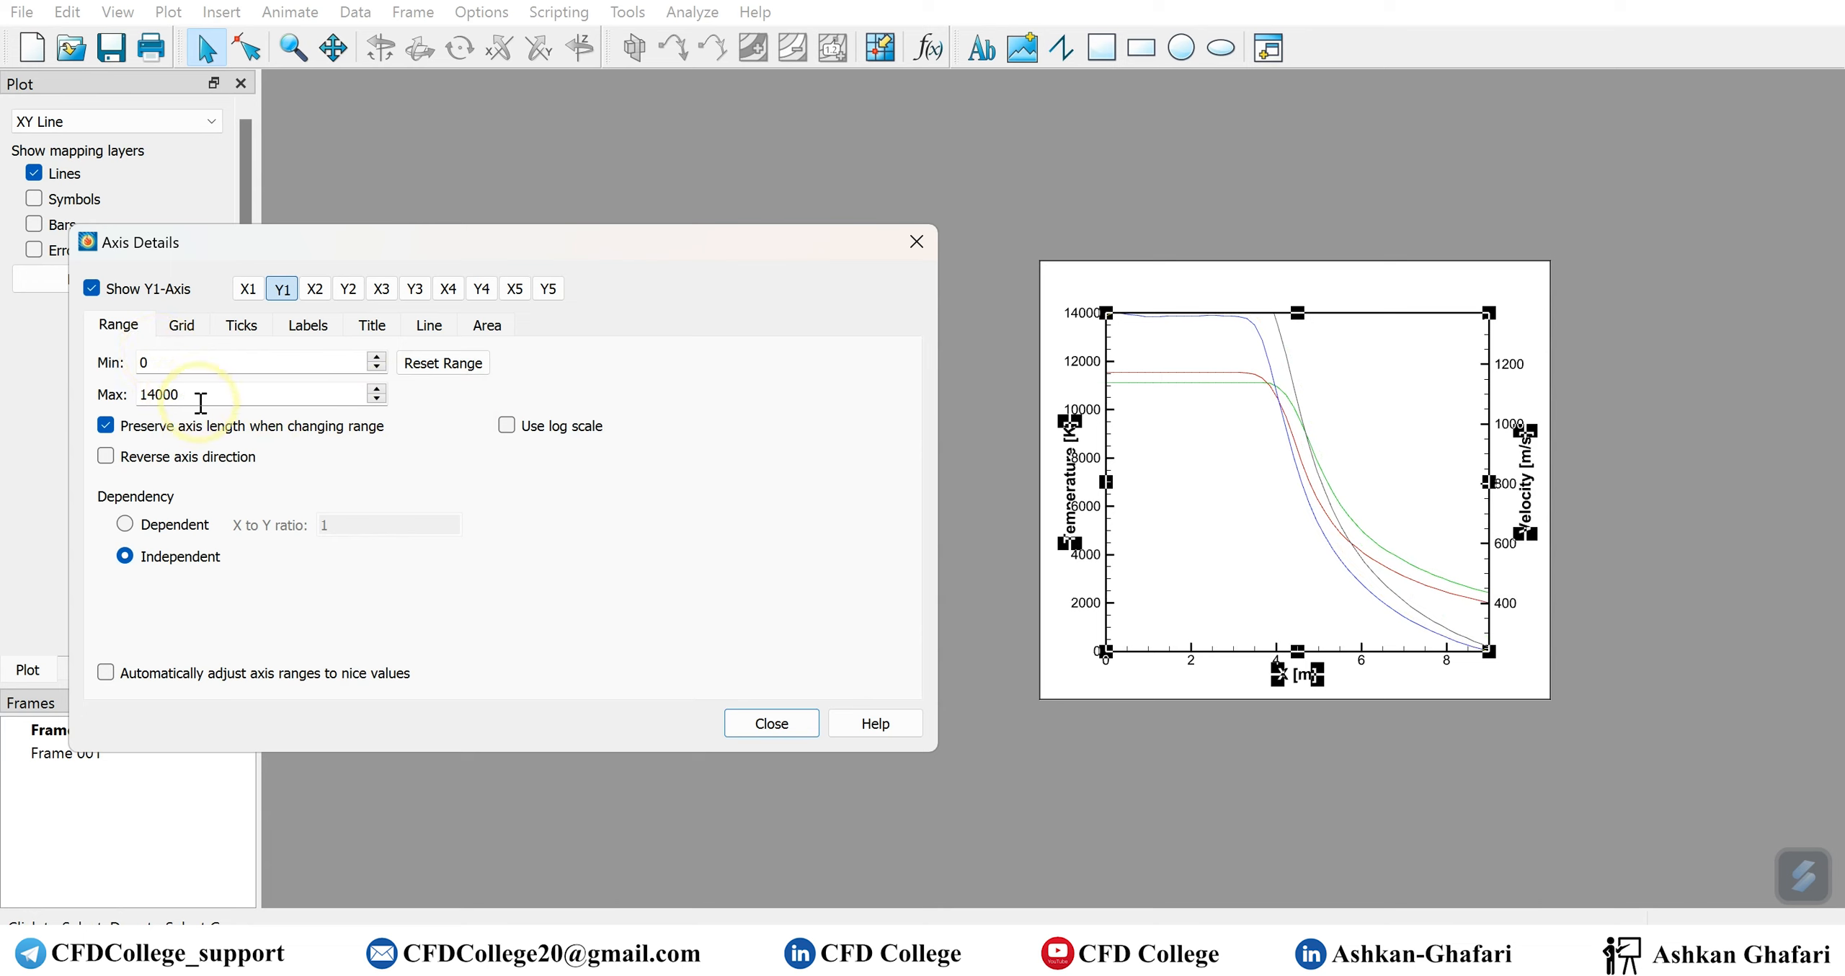
# Reset the Y2 velocity axis range to nice values, 0 to 1600
pyautogui.click(349, 289)
pyautogui.click(442, 362)
pyautogui.click(461, 400)
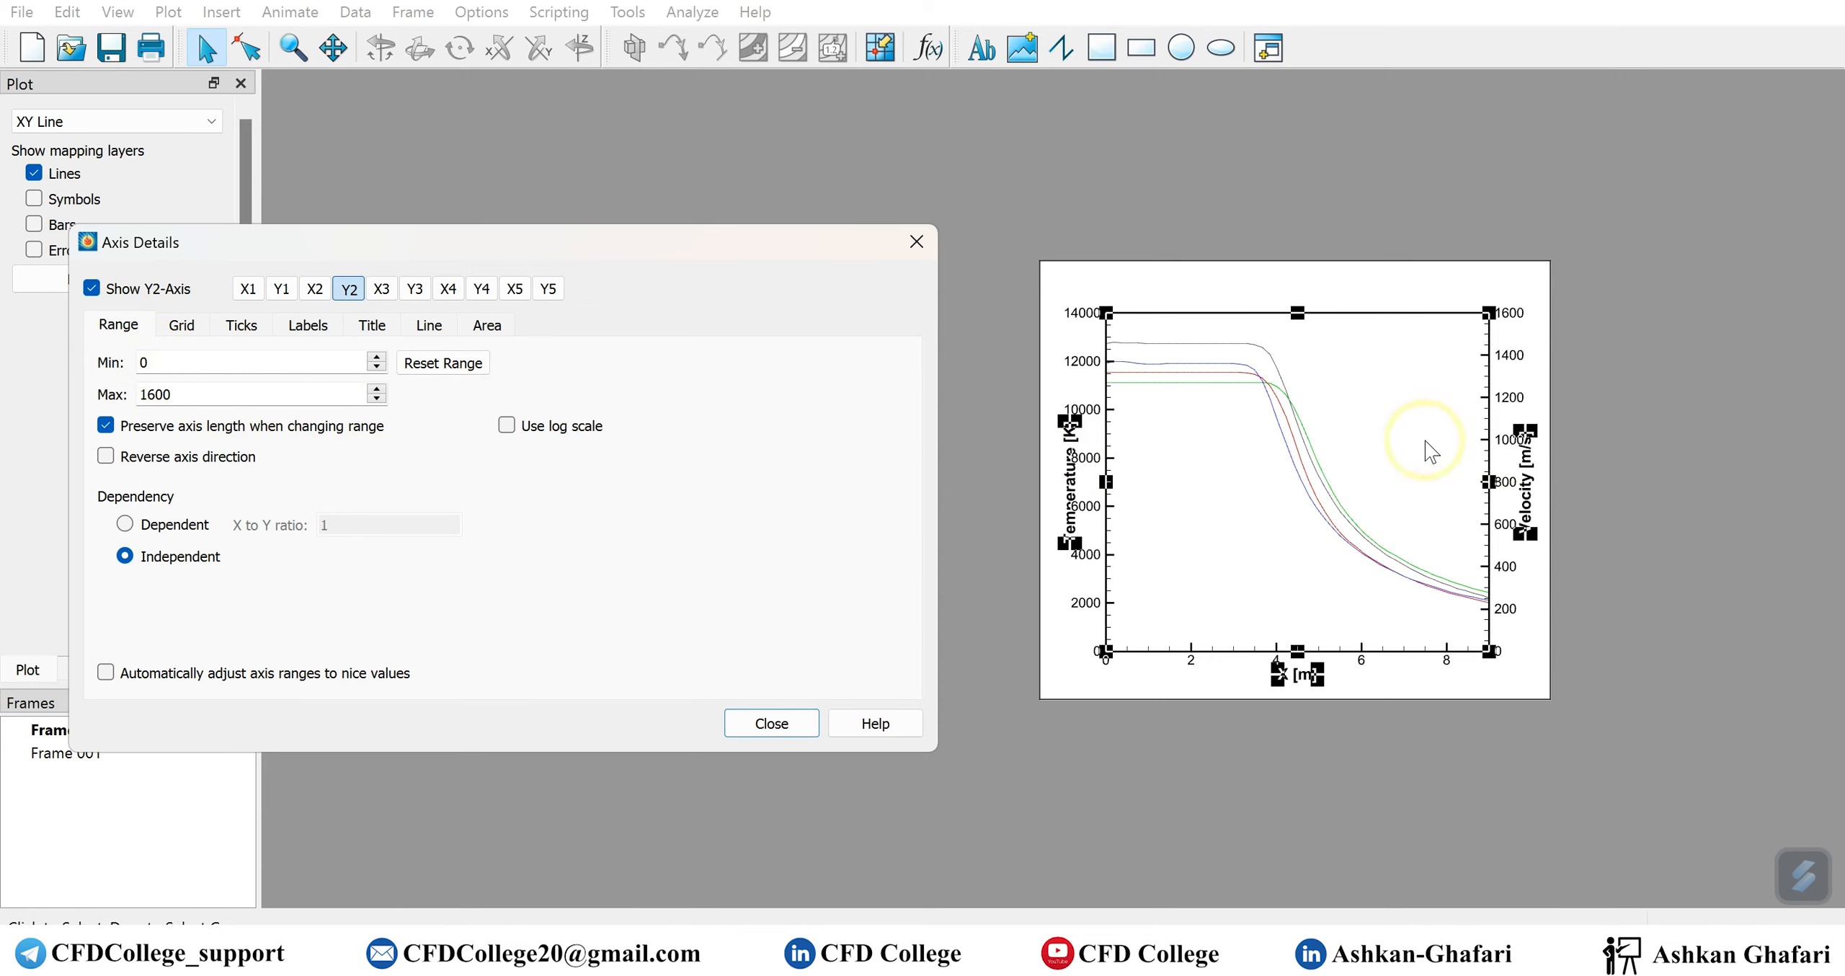
pyautogui.click(1616, 508)
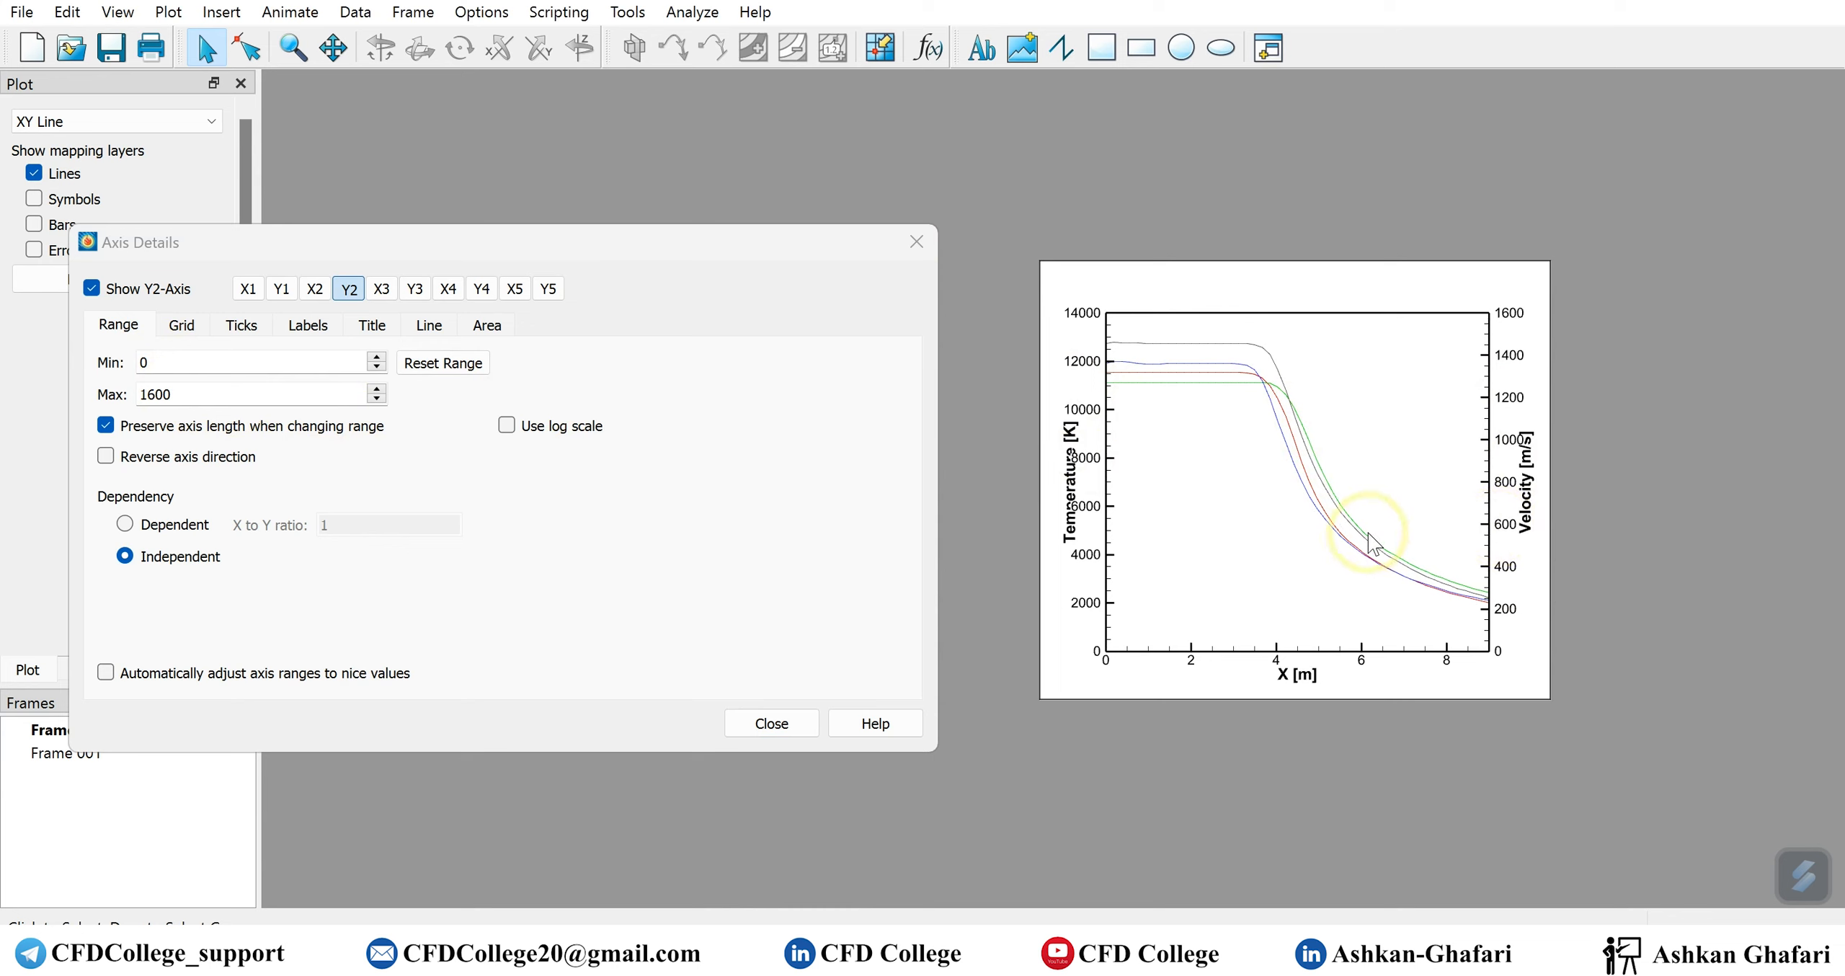
# Set the X1 axis maximum to 10 and close the axis details
pyautogui.click(258, 292)
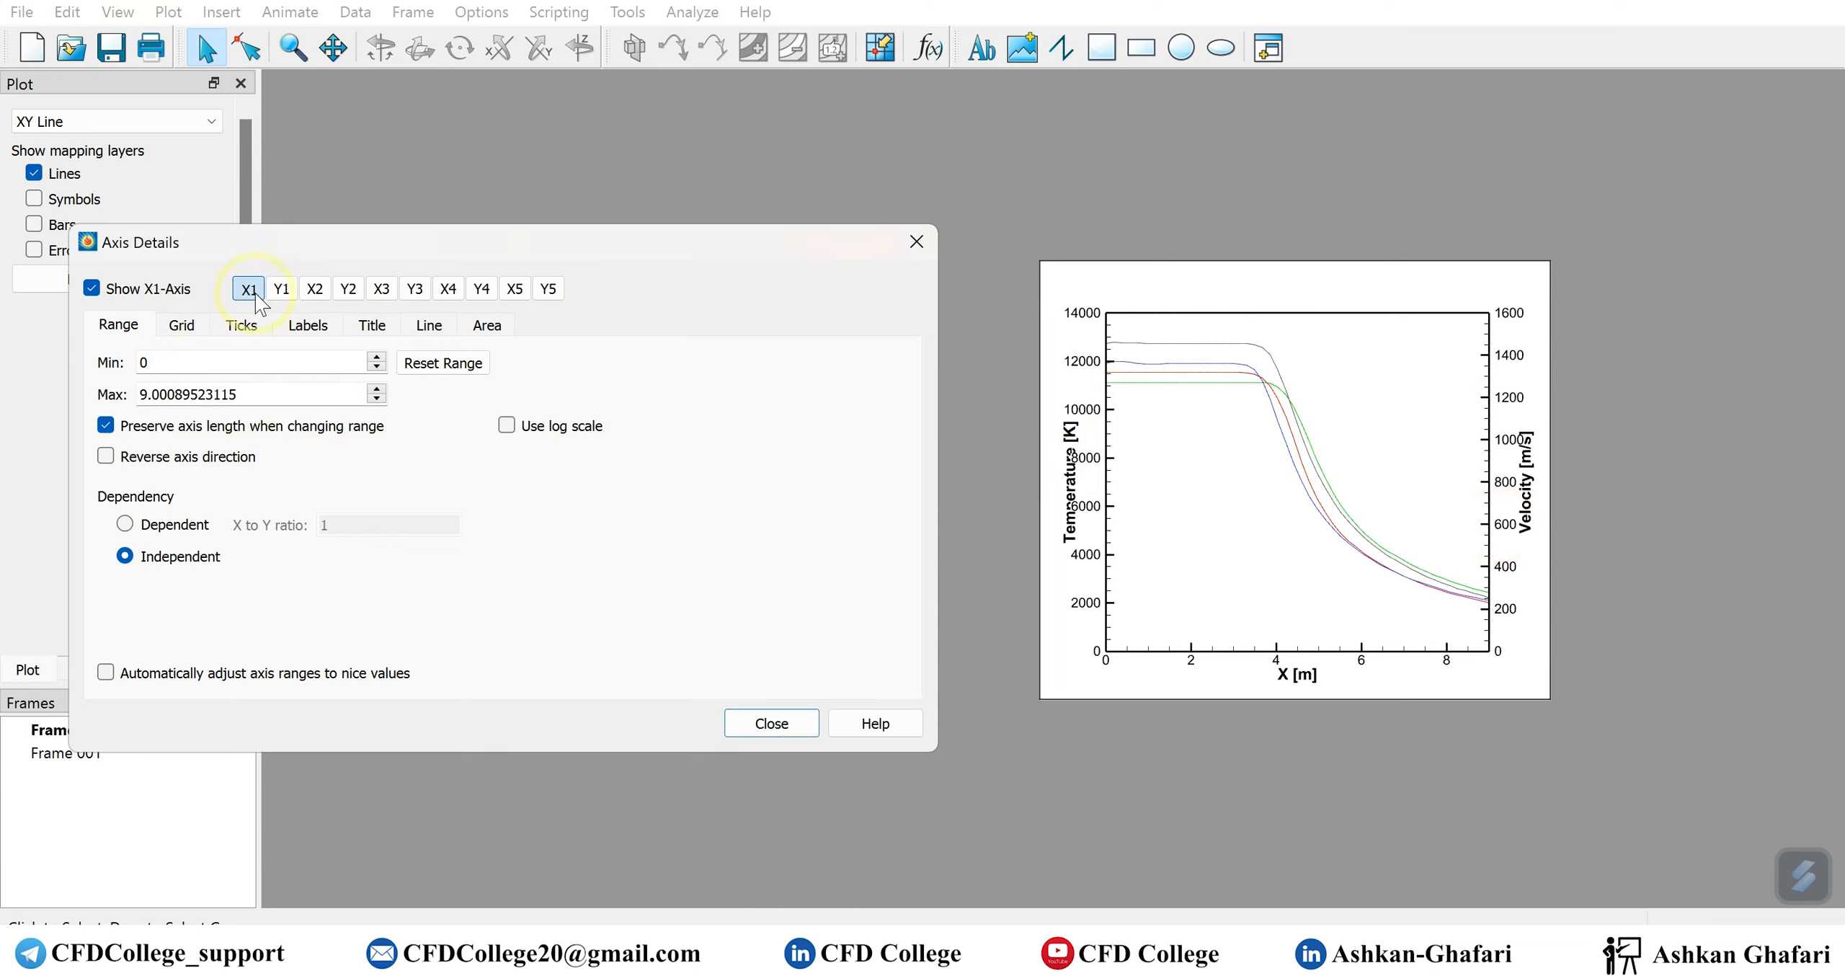
pyautogui.doubleClick(284, 395)
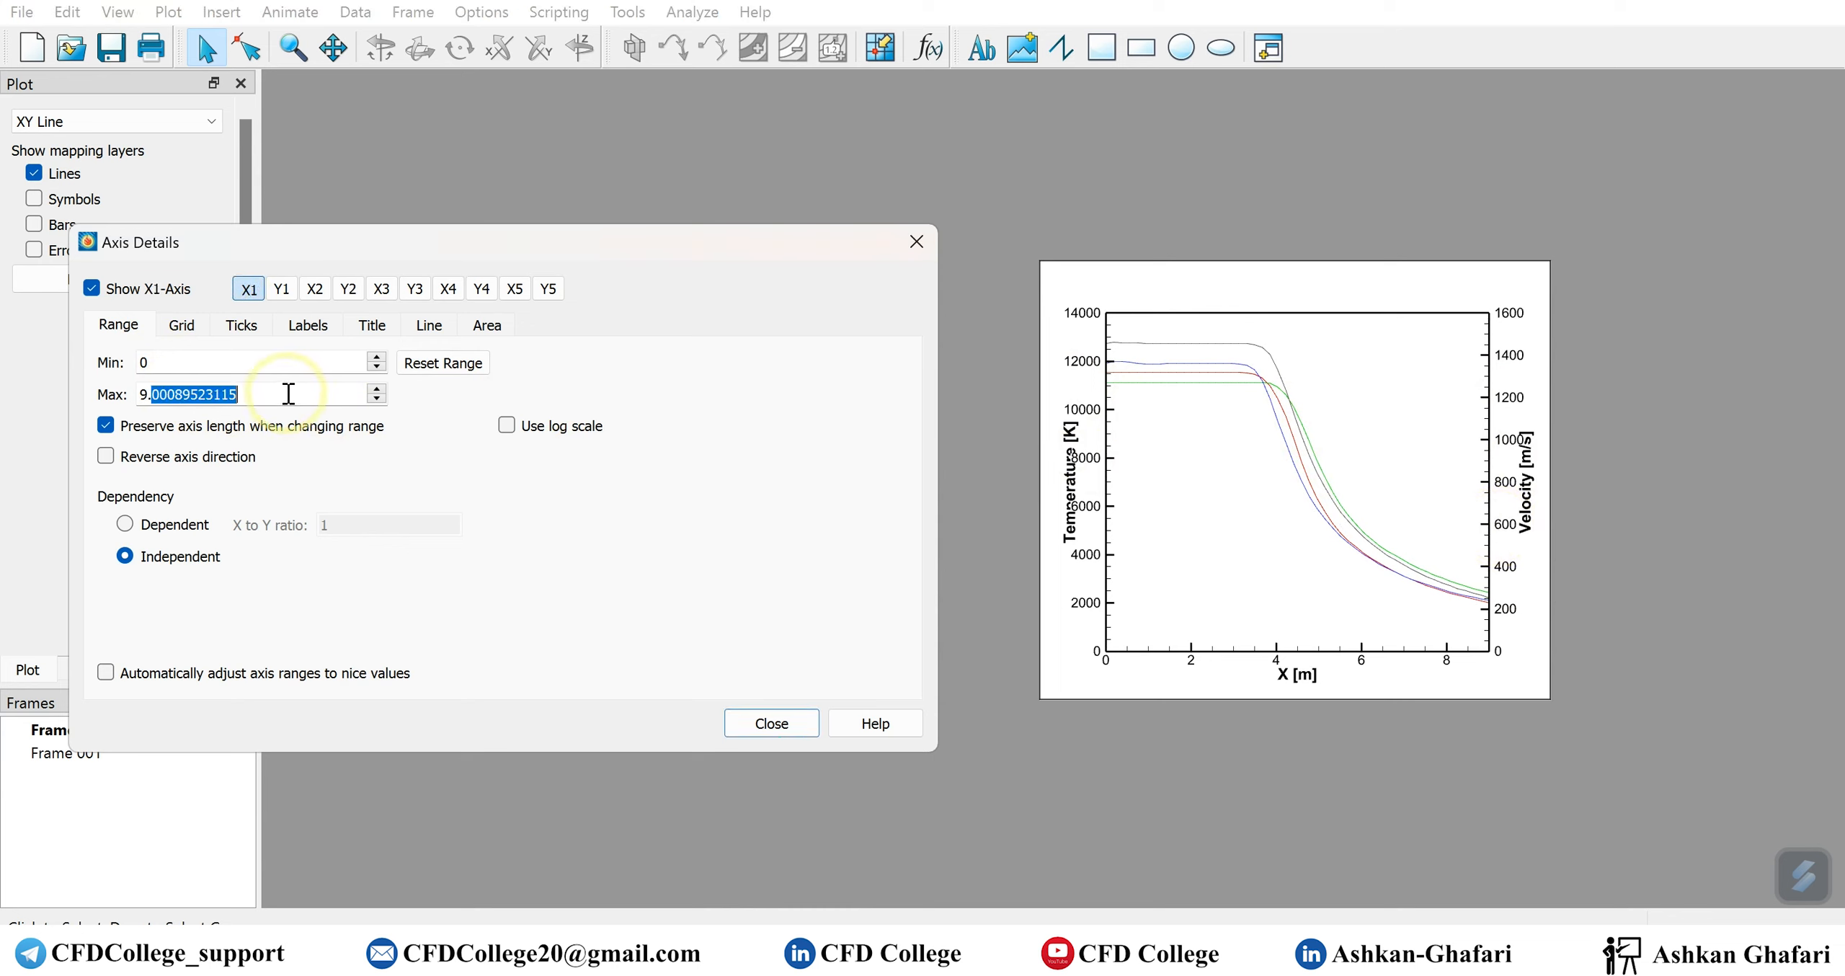
pyautogui.write('10')
pyautogui.click(305, 362)
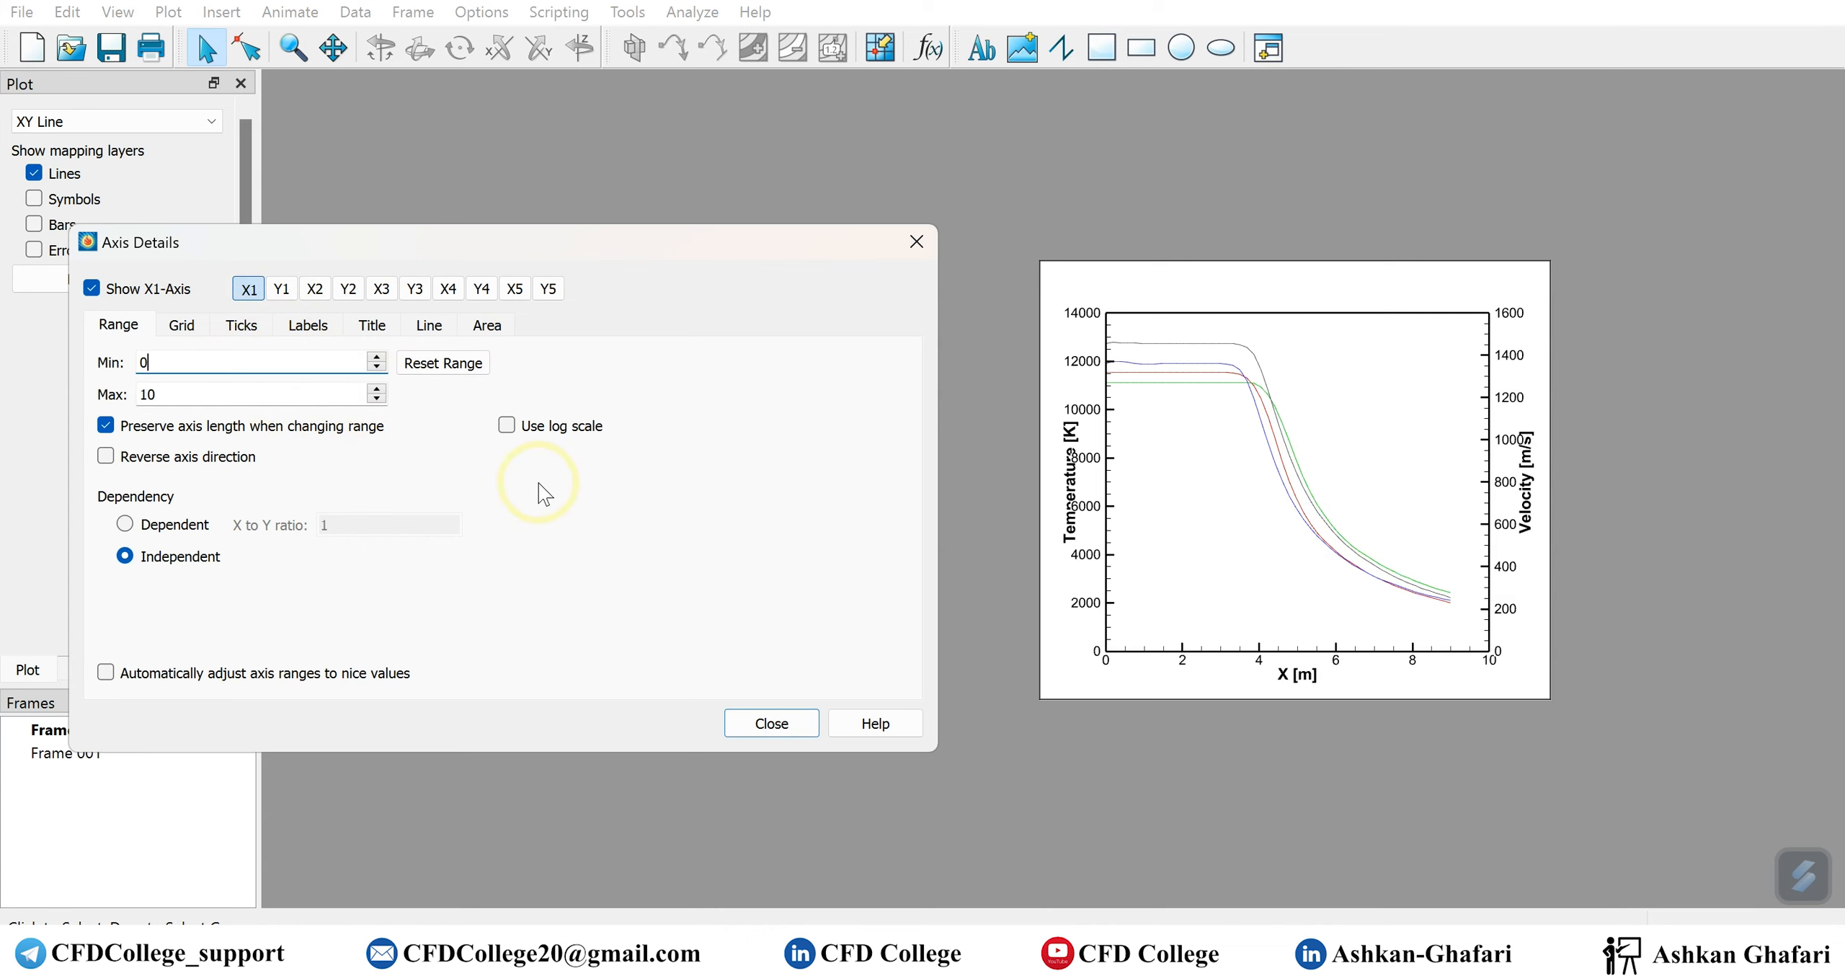
pyautogui.click(688, 486)
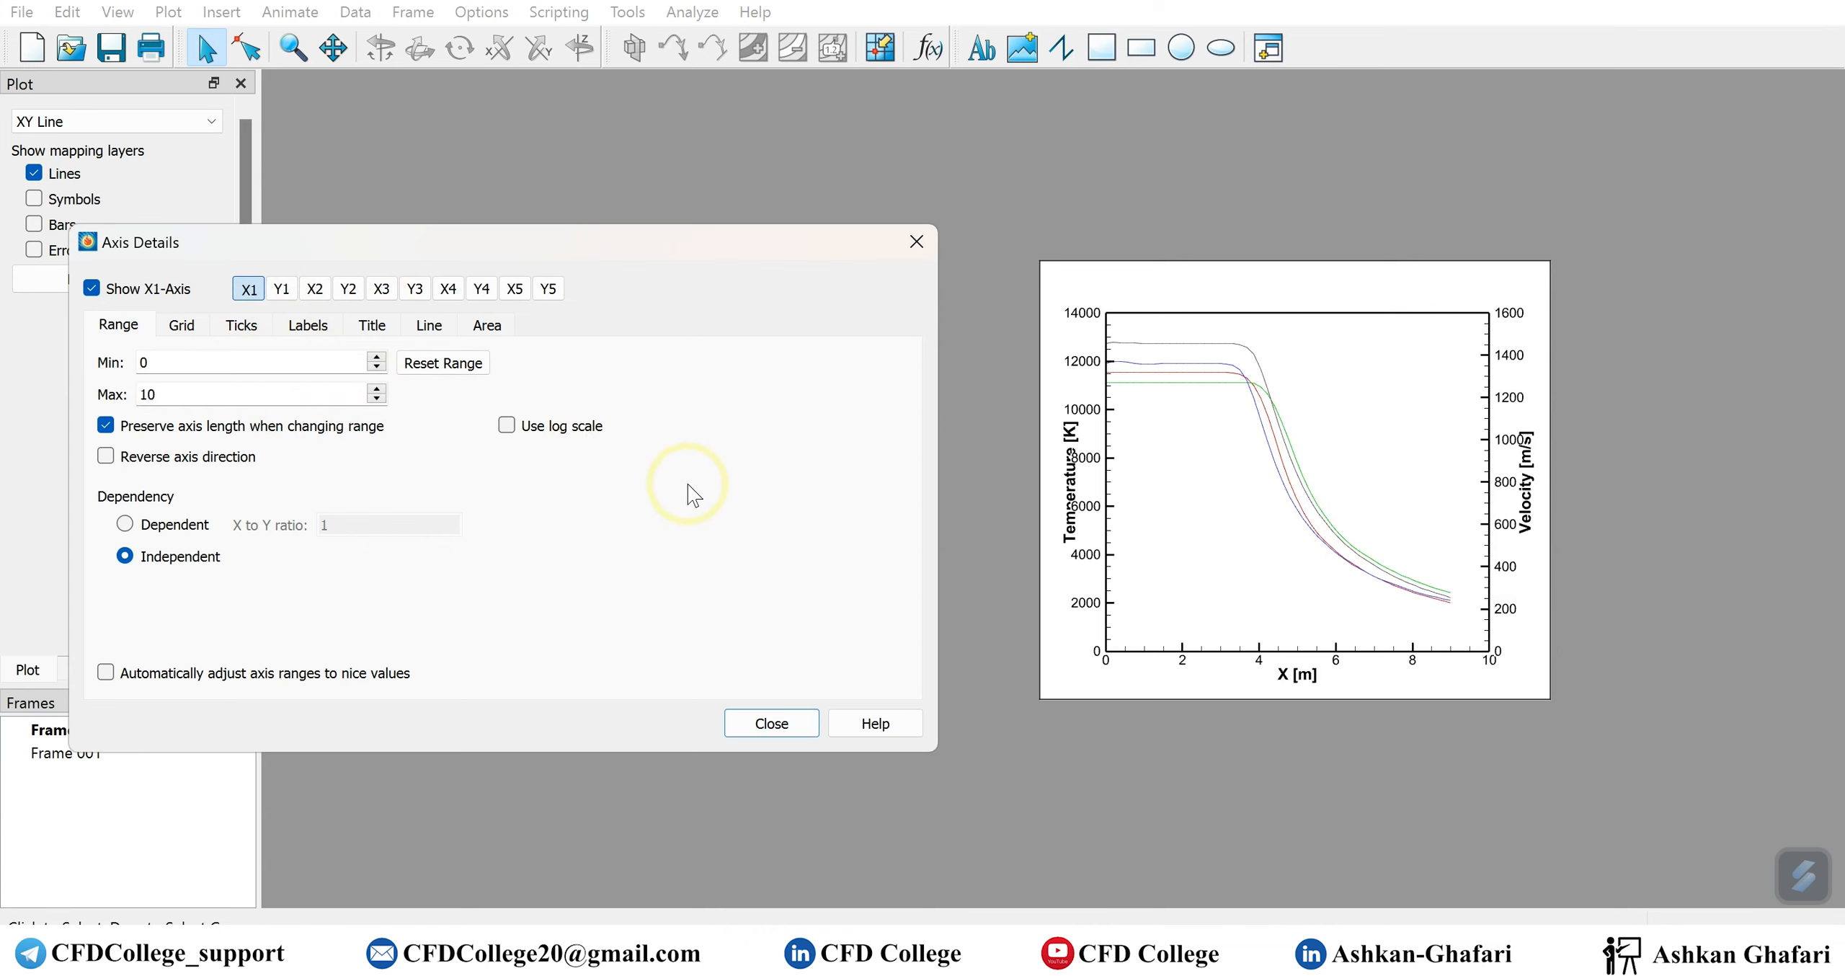
pyautogui.click(769, 723)
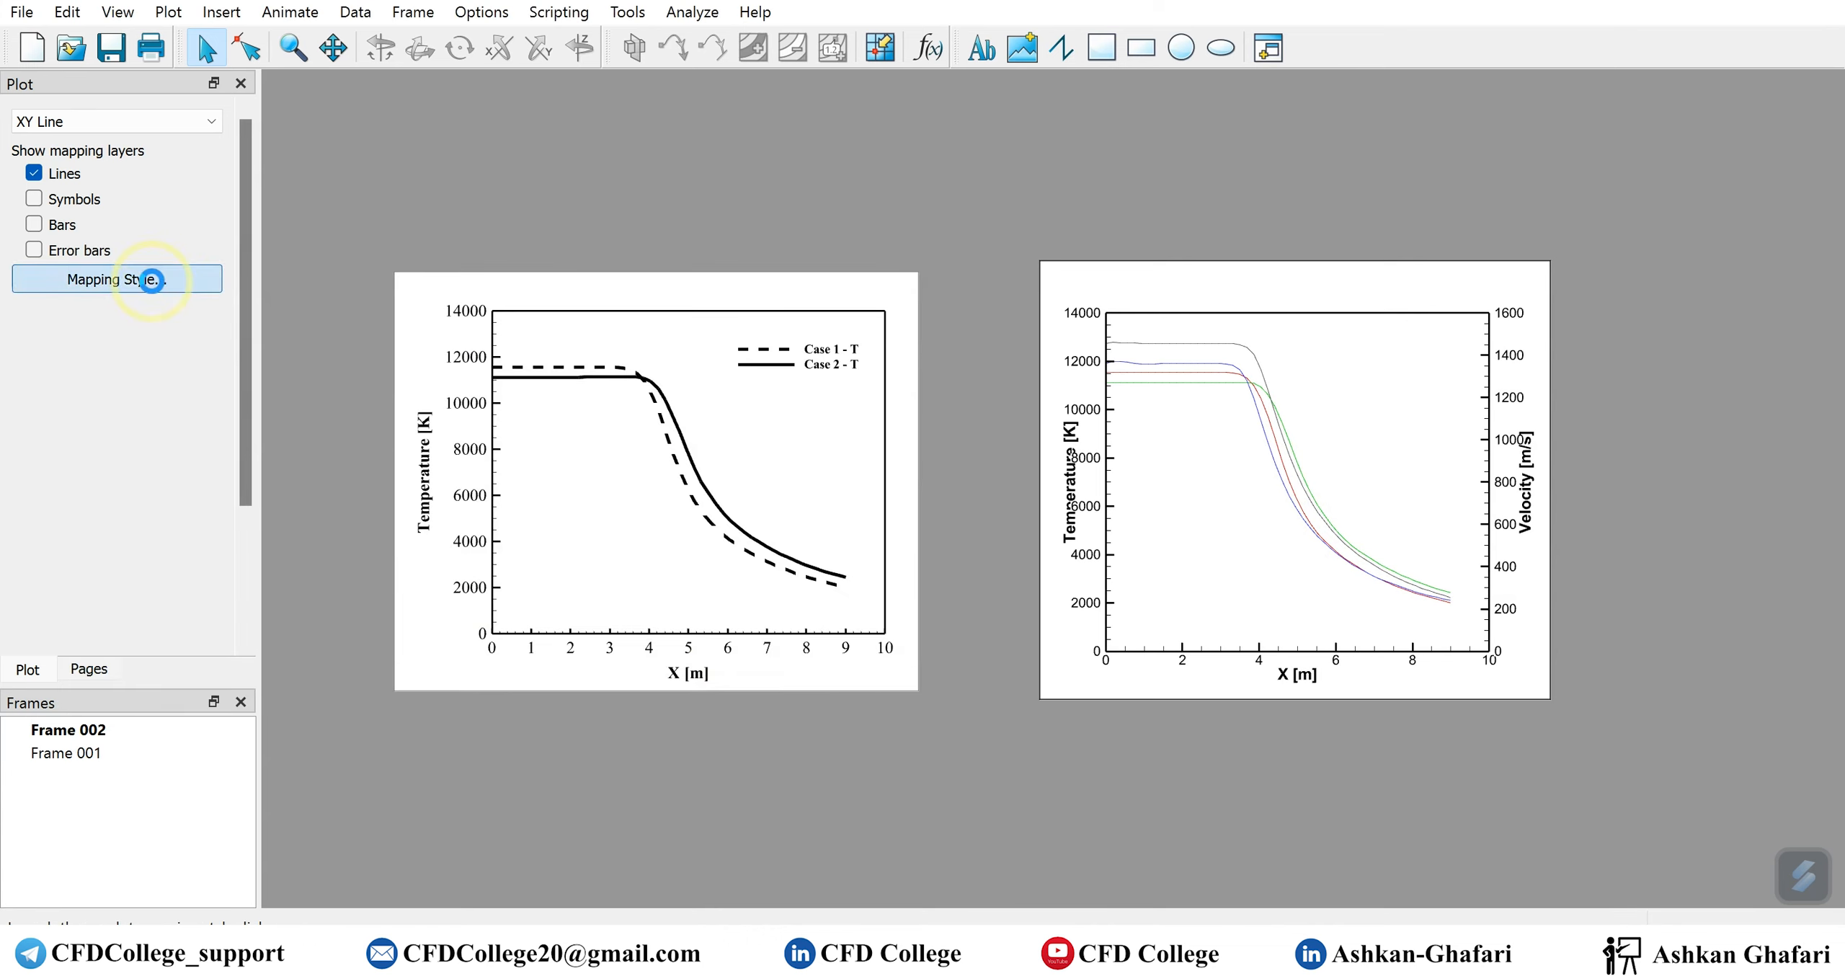
# Set the line thickness of all four mappings (Case 1 - T, Case 2 - T, Case 1 - V, Case 2 - V) to 0.80%
pyautogui.click(145, 279)
pyautogui.moveTo(506, 342); pyautogui.dragTo(582, 278)
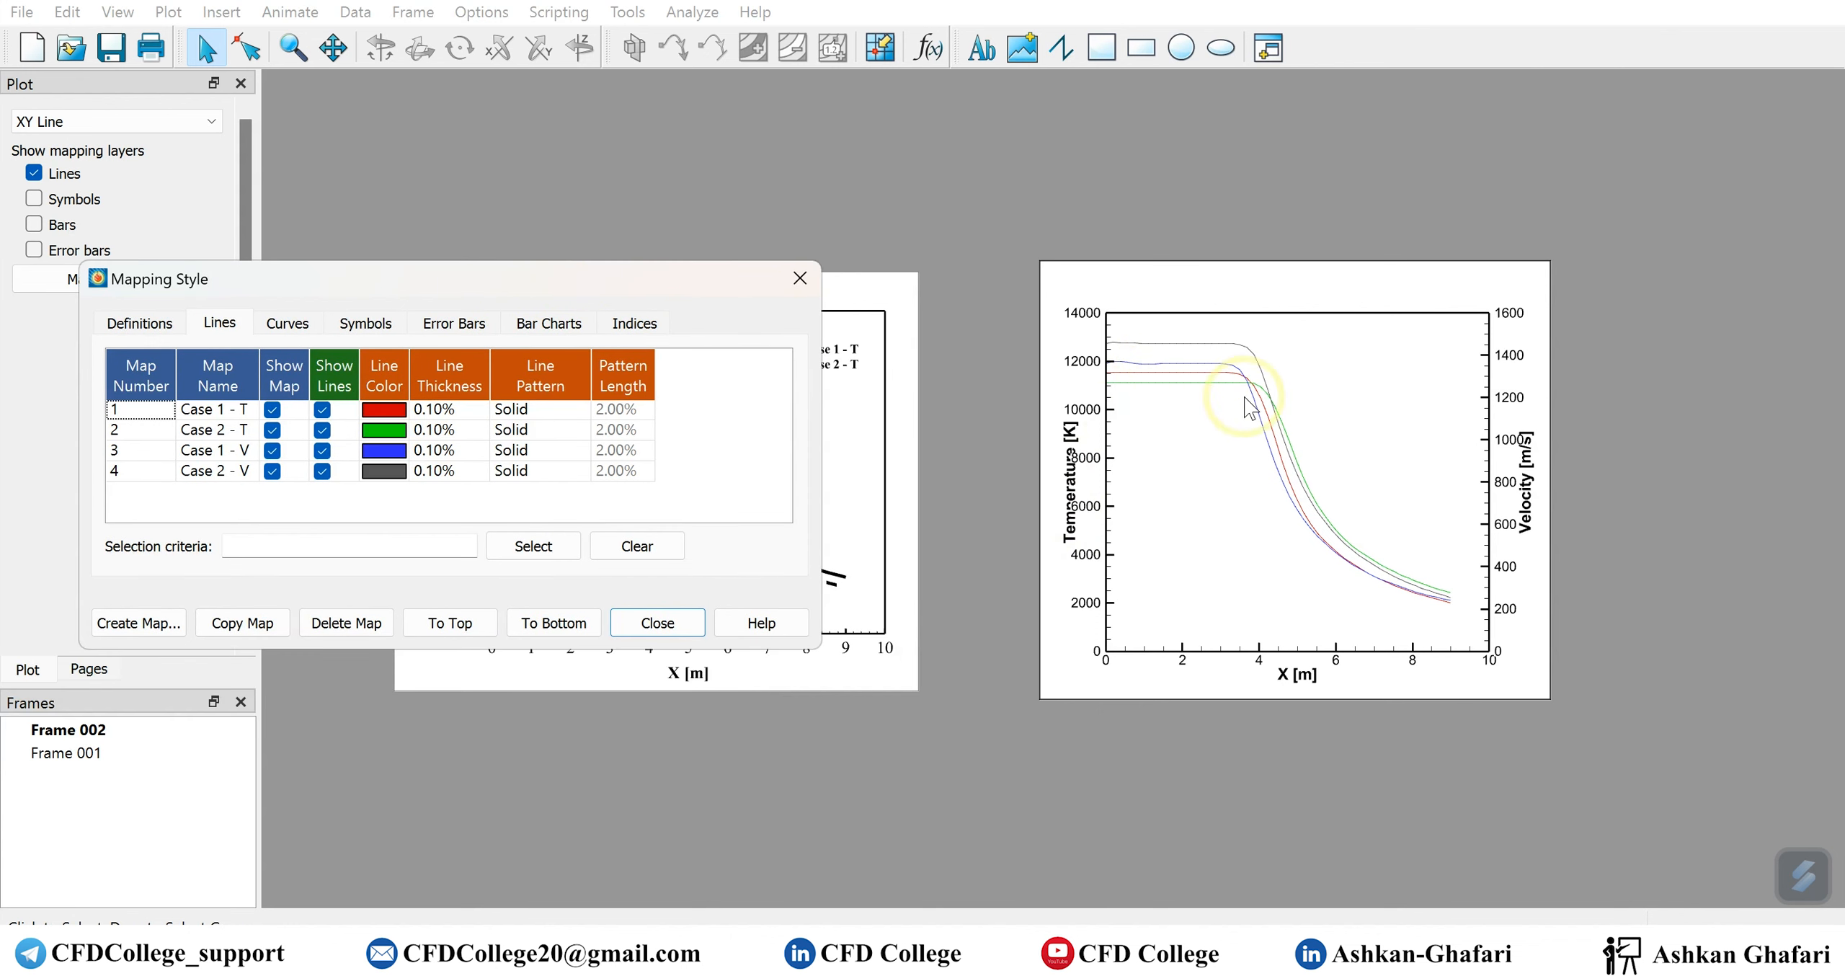
pyautogui.click(453, 413)
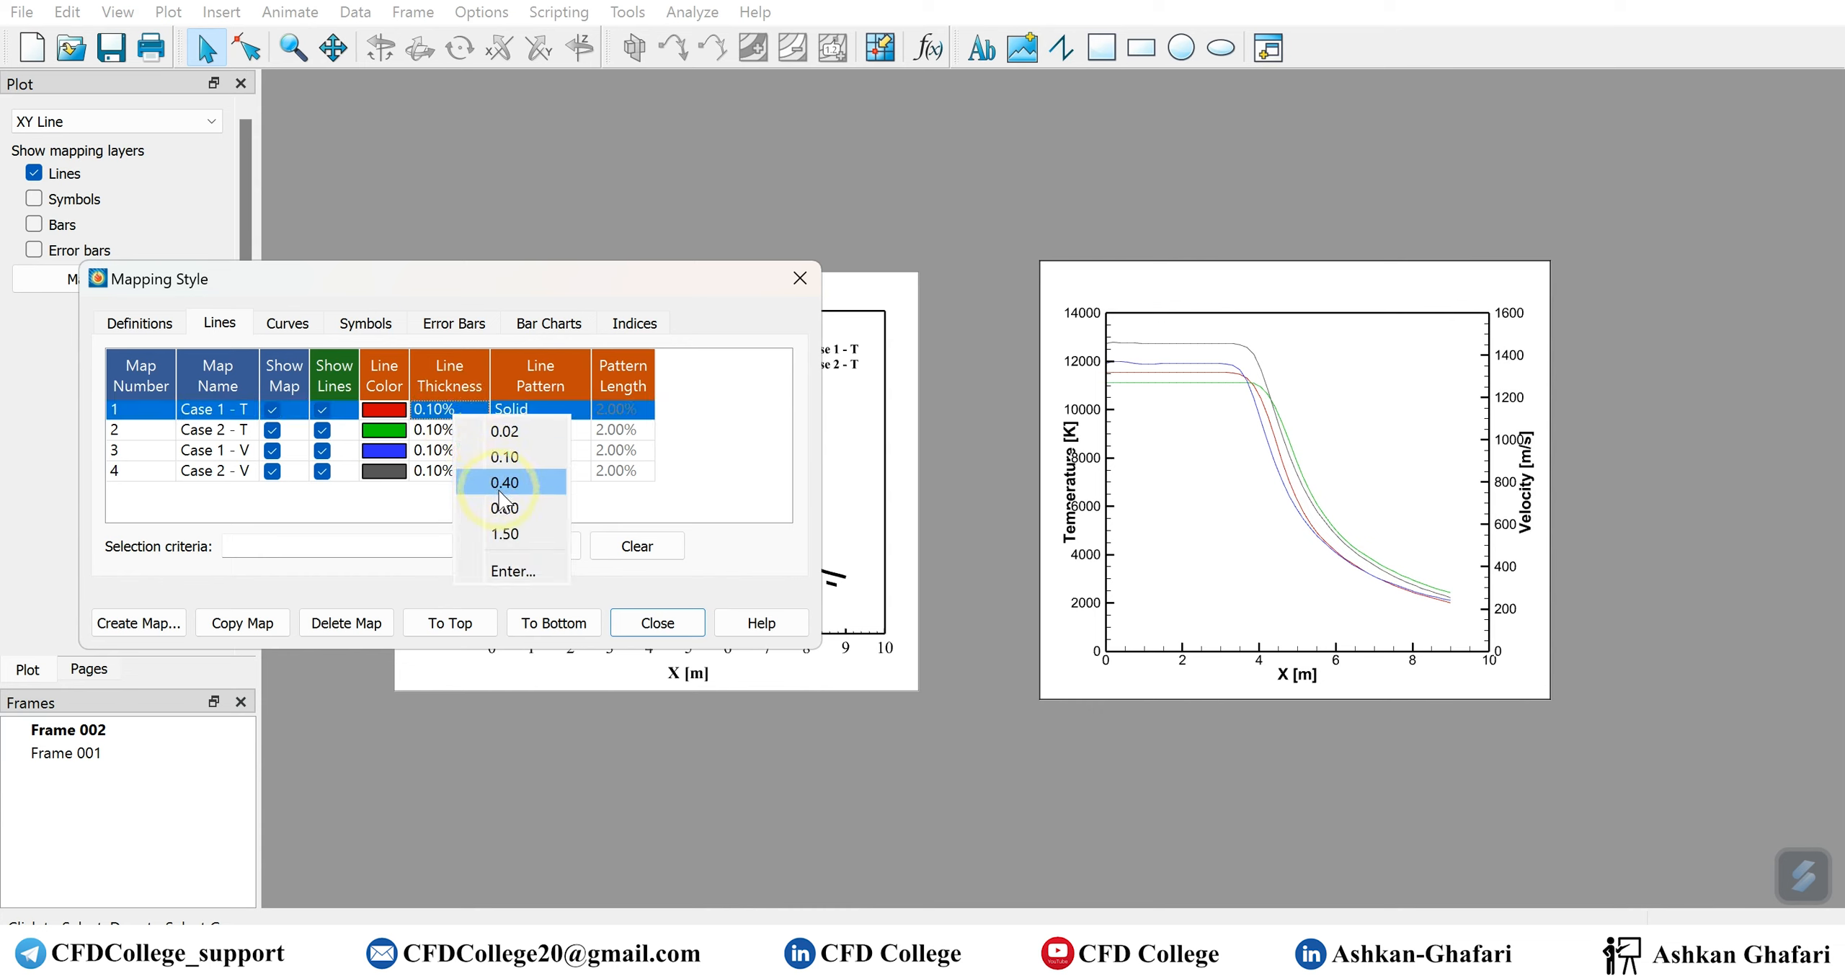
pyautogui.click(472, 440)
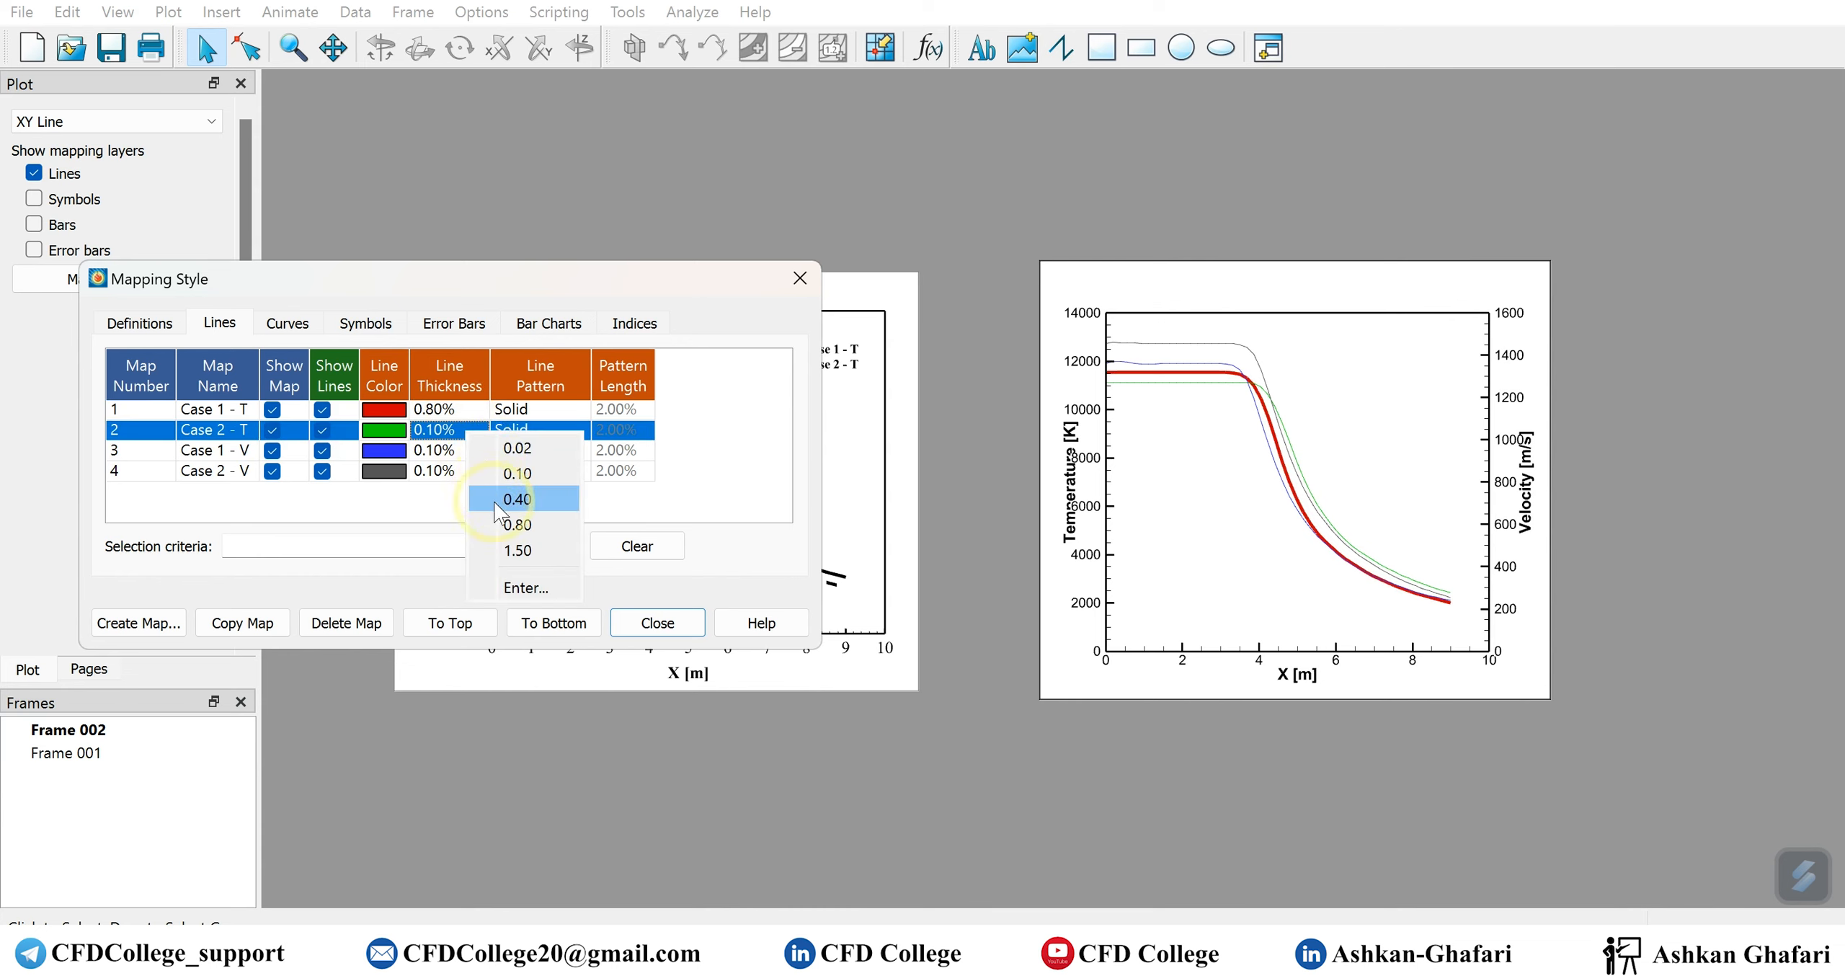
pyautogui.click(495, 512)
pyautogui.click(465, 450)
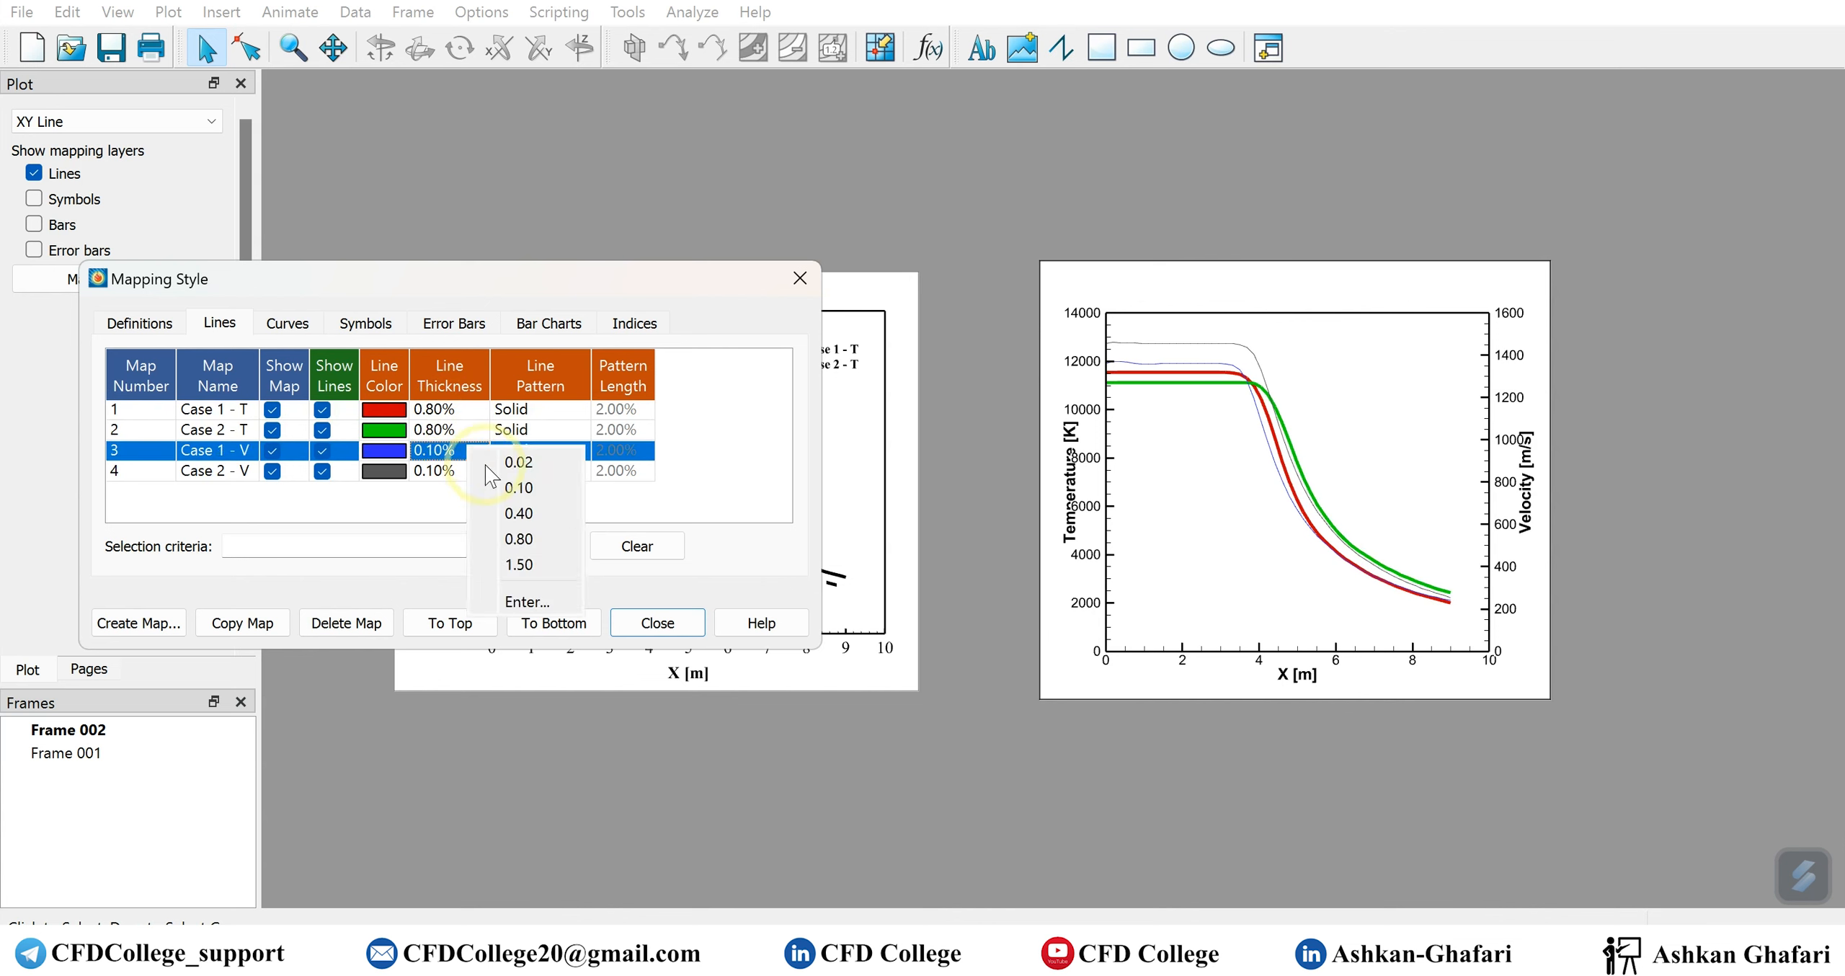
pyautogui.click(497, 544)
pyautogui.click(465, 470)
pyautogui.click(498, 563)
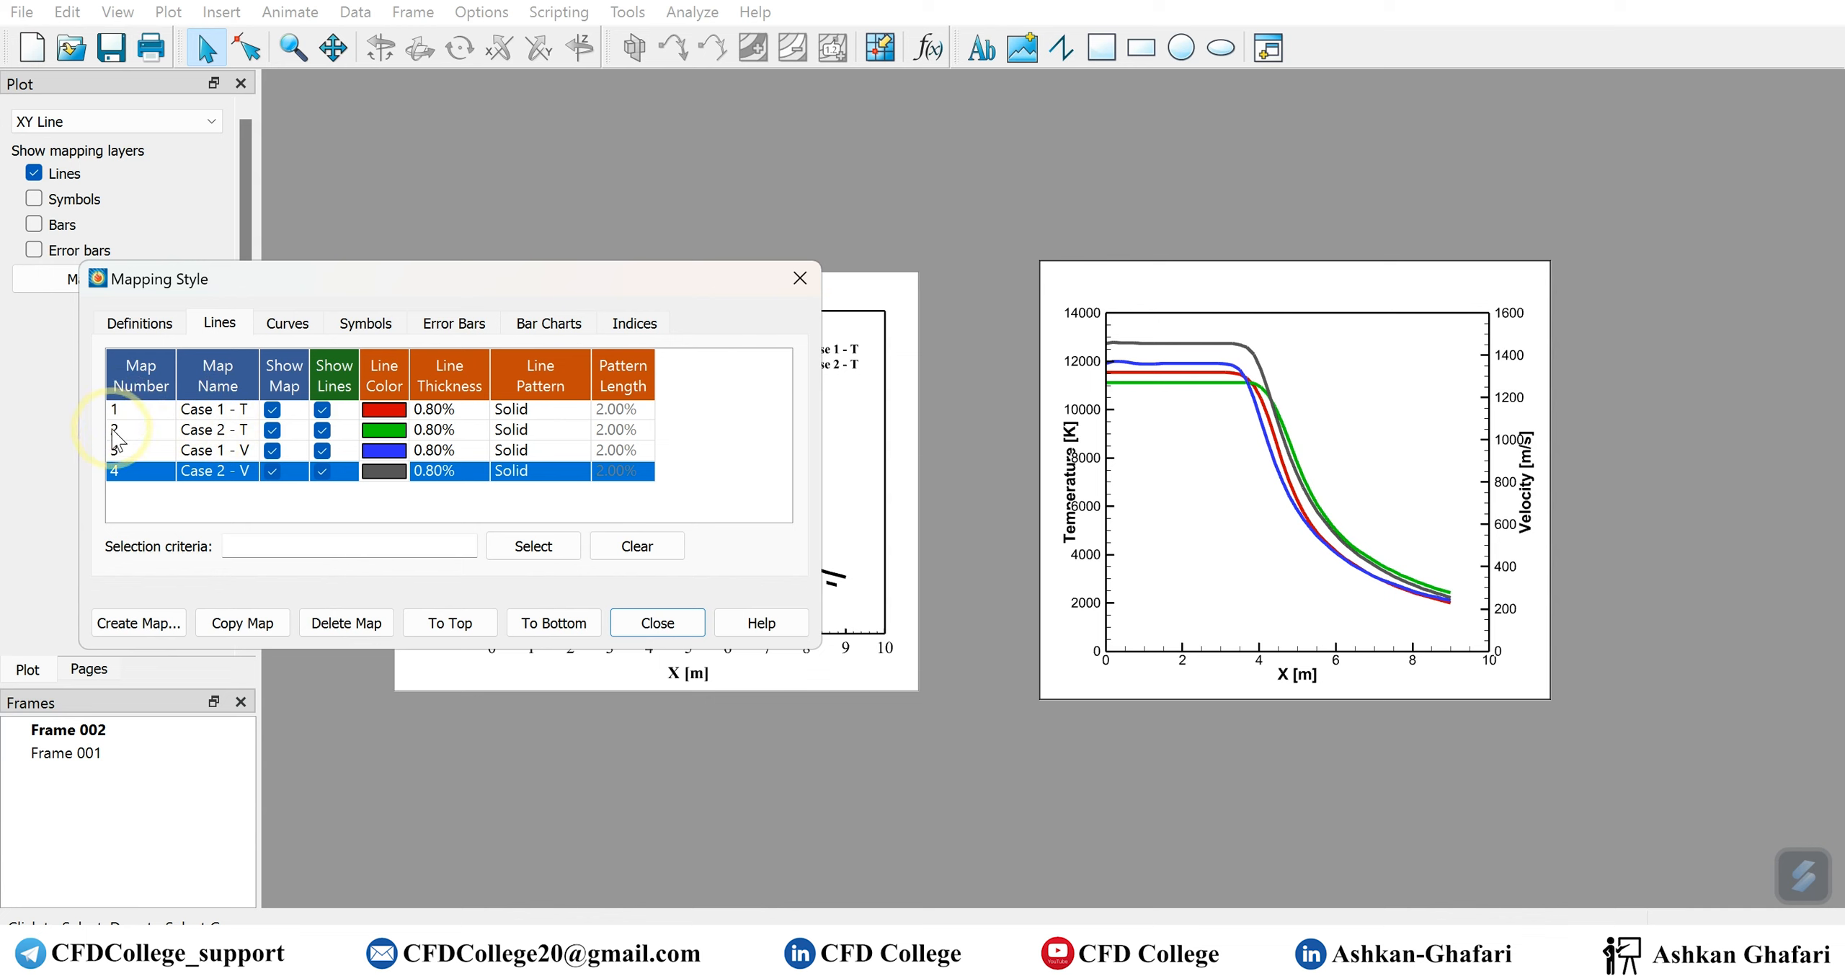
# Color the Case 2 - T line red and both velocity lines, Case 1 - V and Case 2 - V, black
pyautogui.click(395, 440)
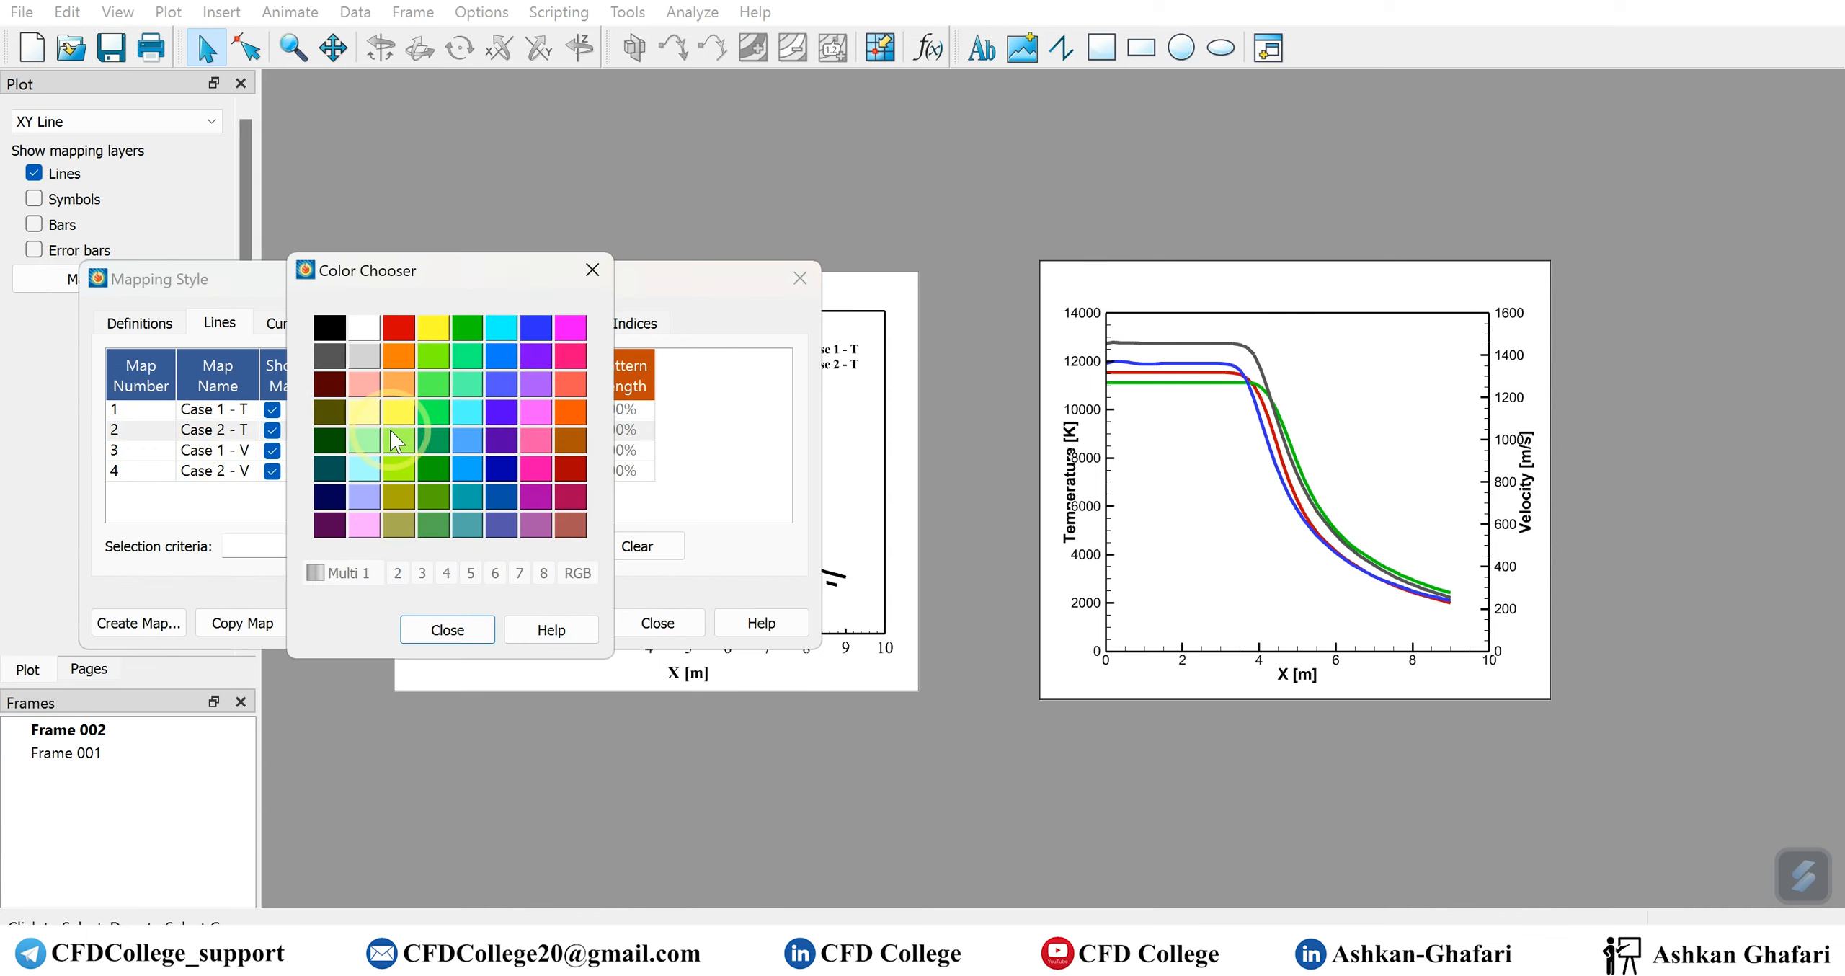
pyautogui.click(402, 330)
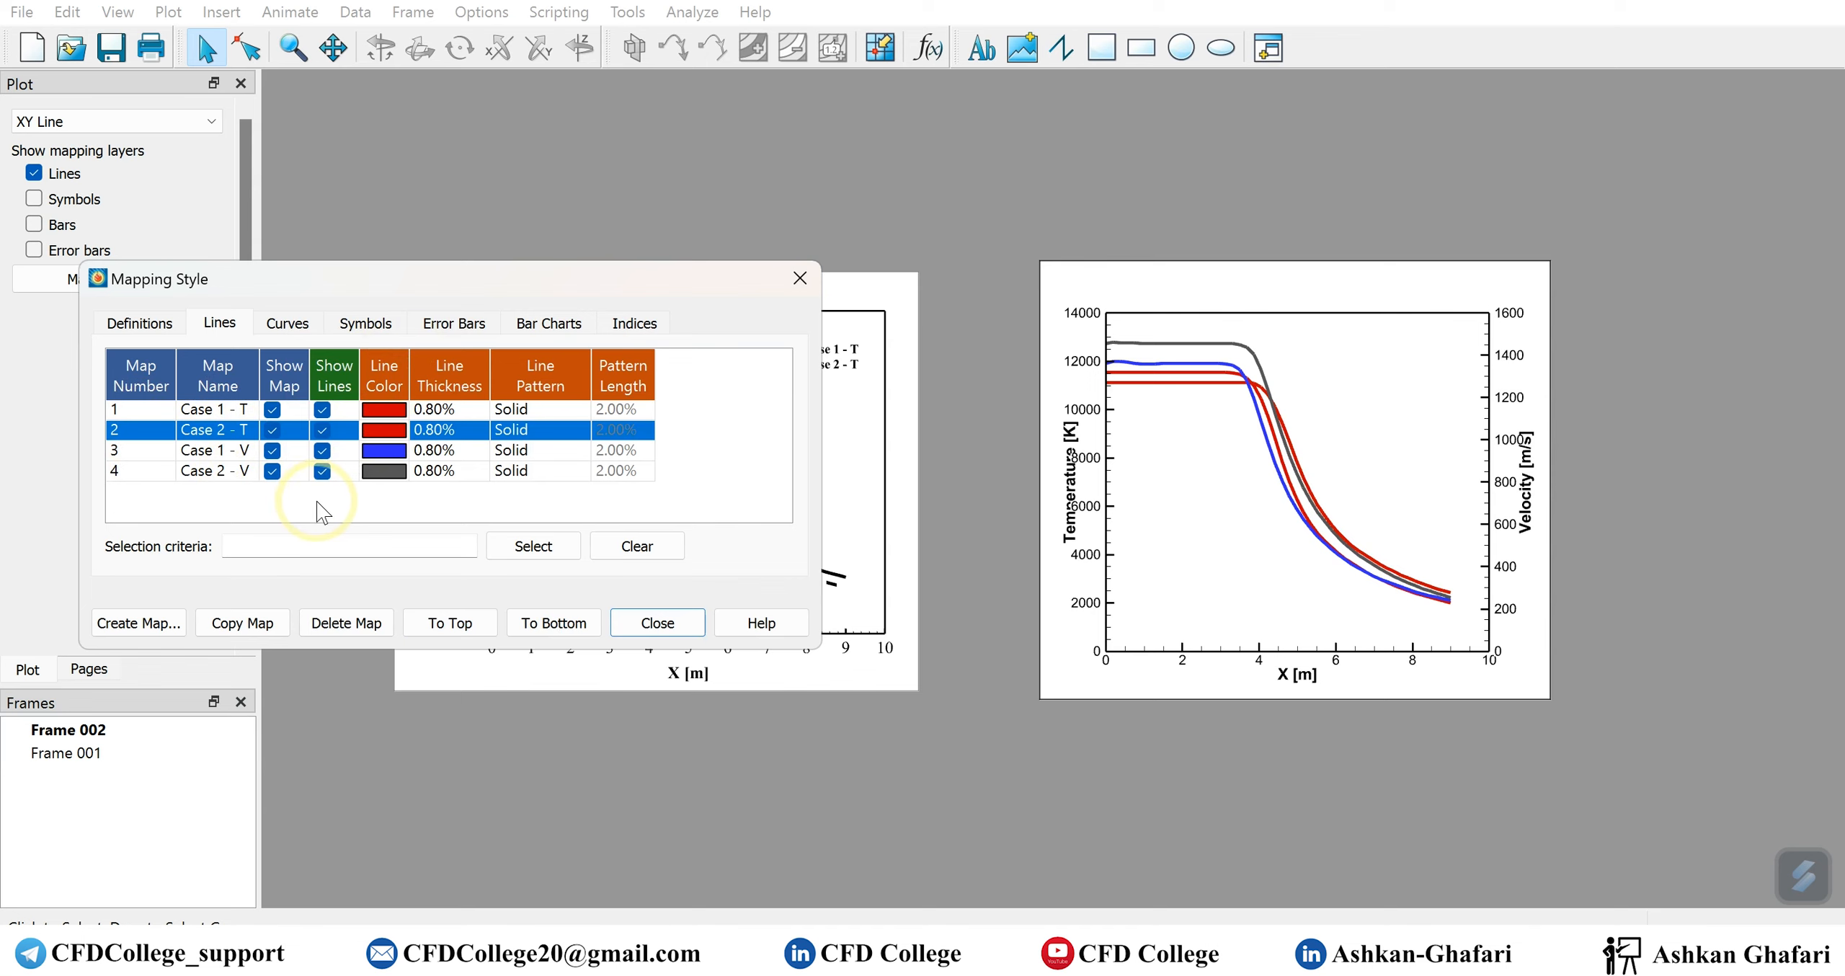
pyautogui.click(396, 460)
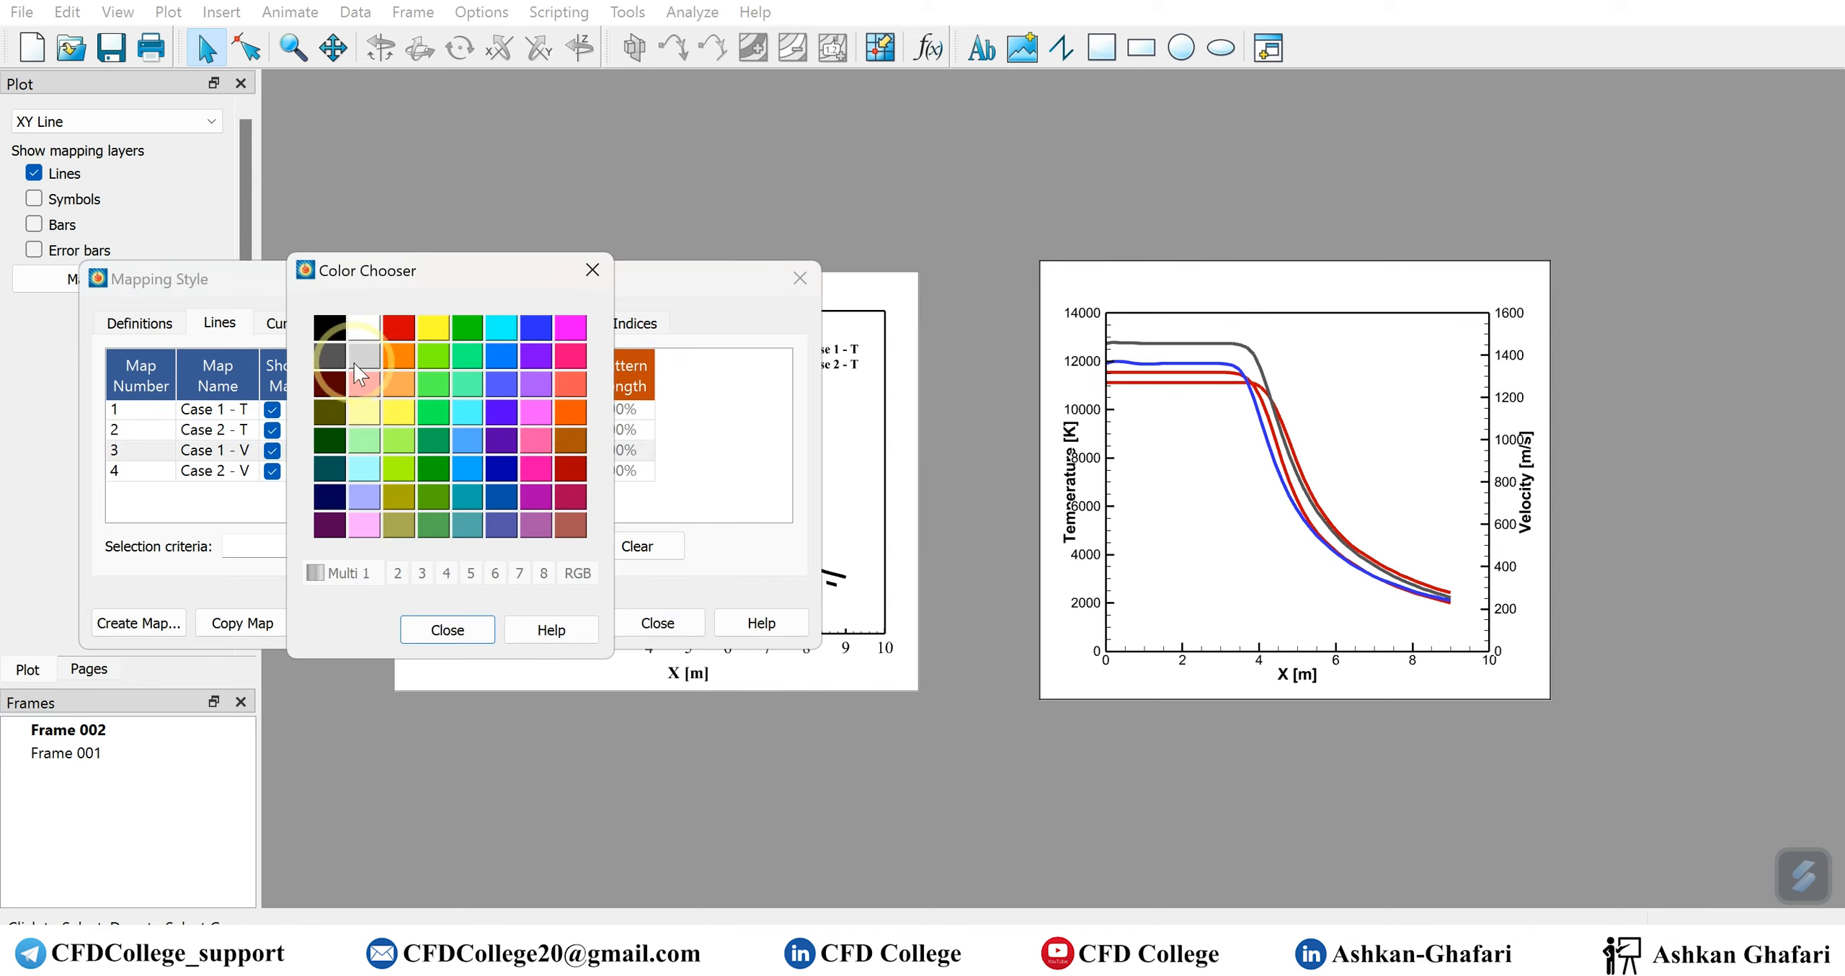
pyautogui.click(349, 363)
pyautogui.click(384, 471)
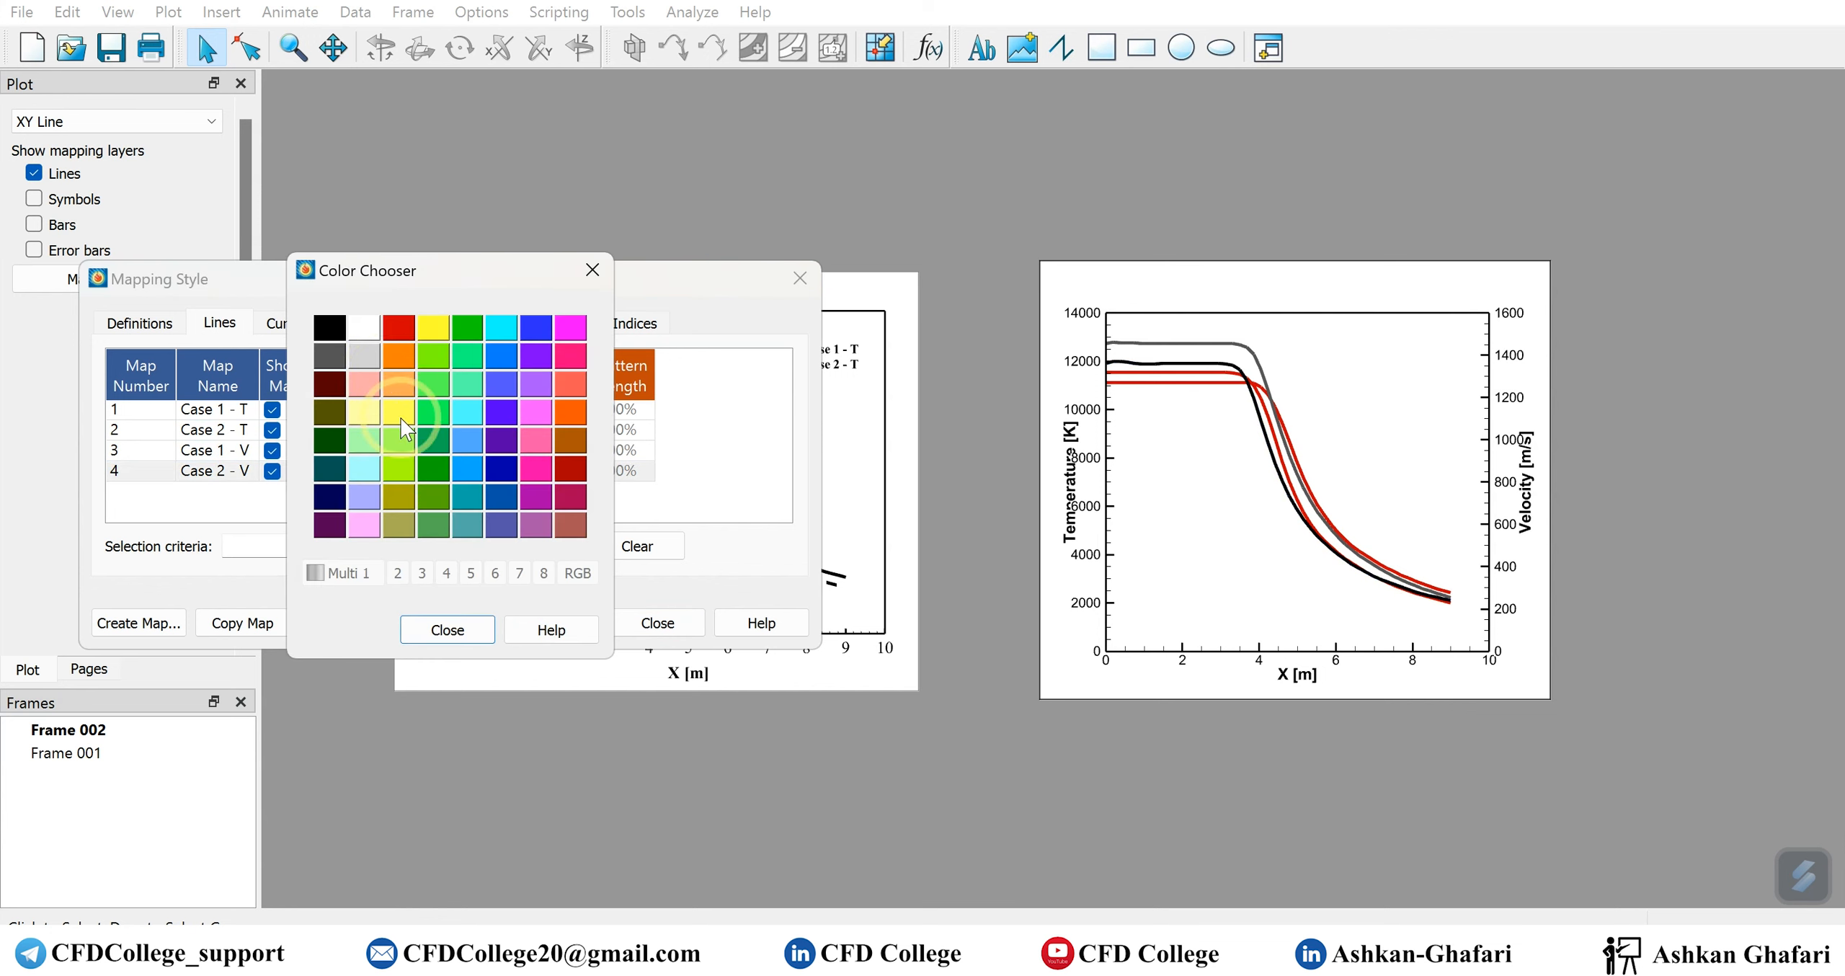
pyautogui.click(329, 339)
pyautogui.click(458, 499)
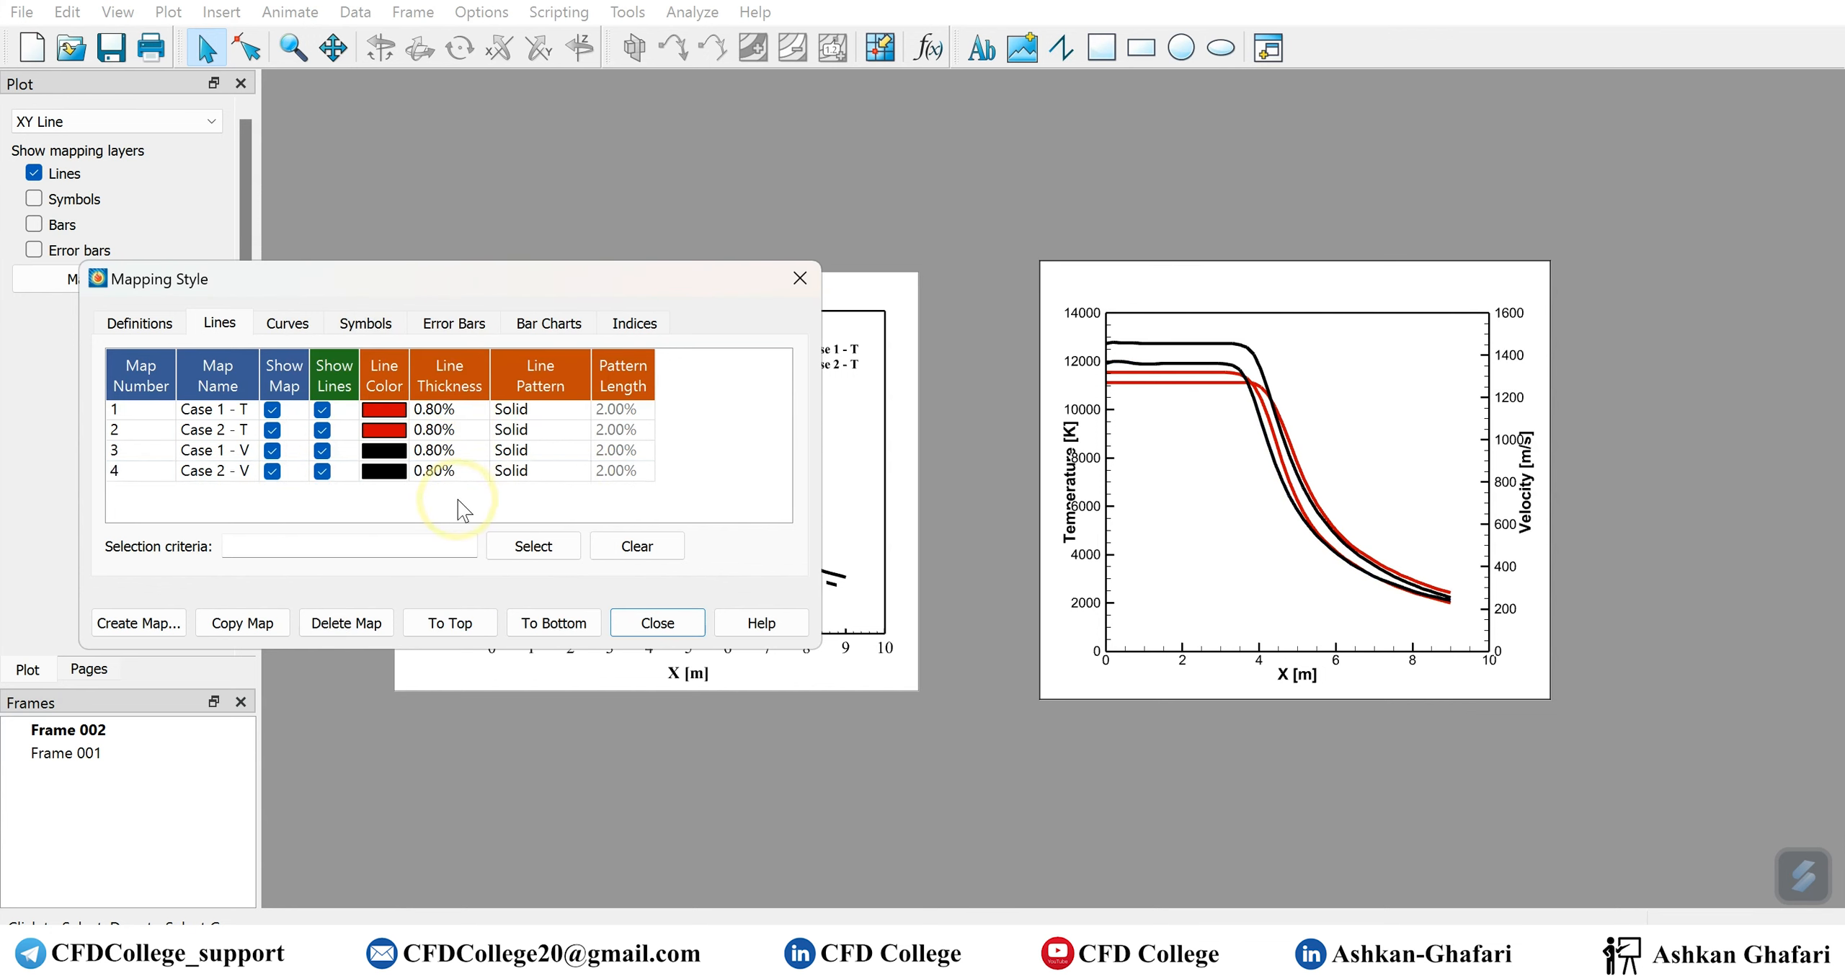
# Change the line pattern of Case 2 - V and Case 2 - T to Dashed and close the mapping style settings
pyautogui.click(540, 470)
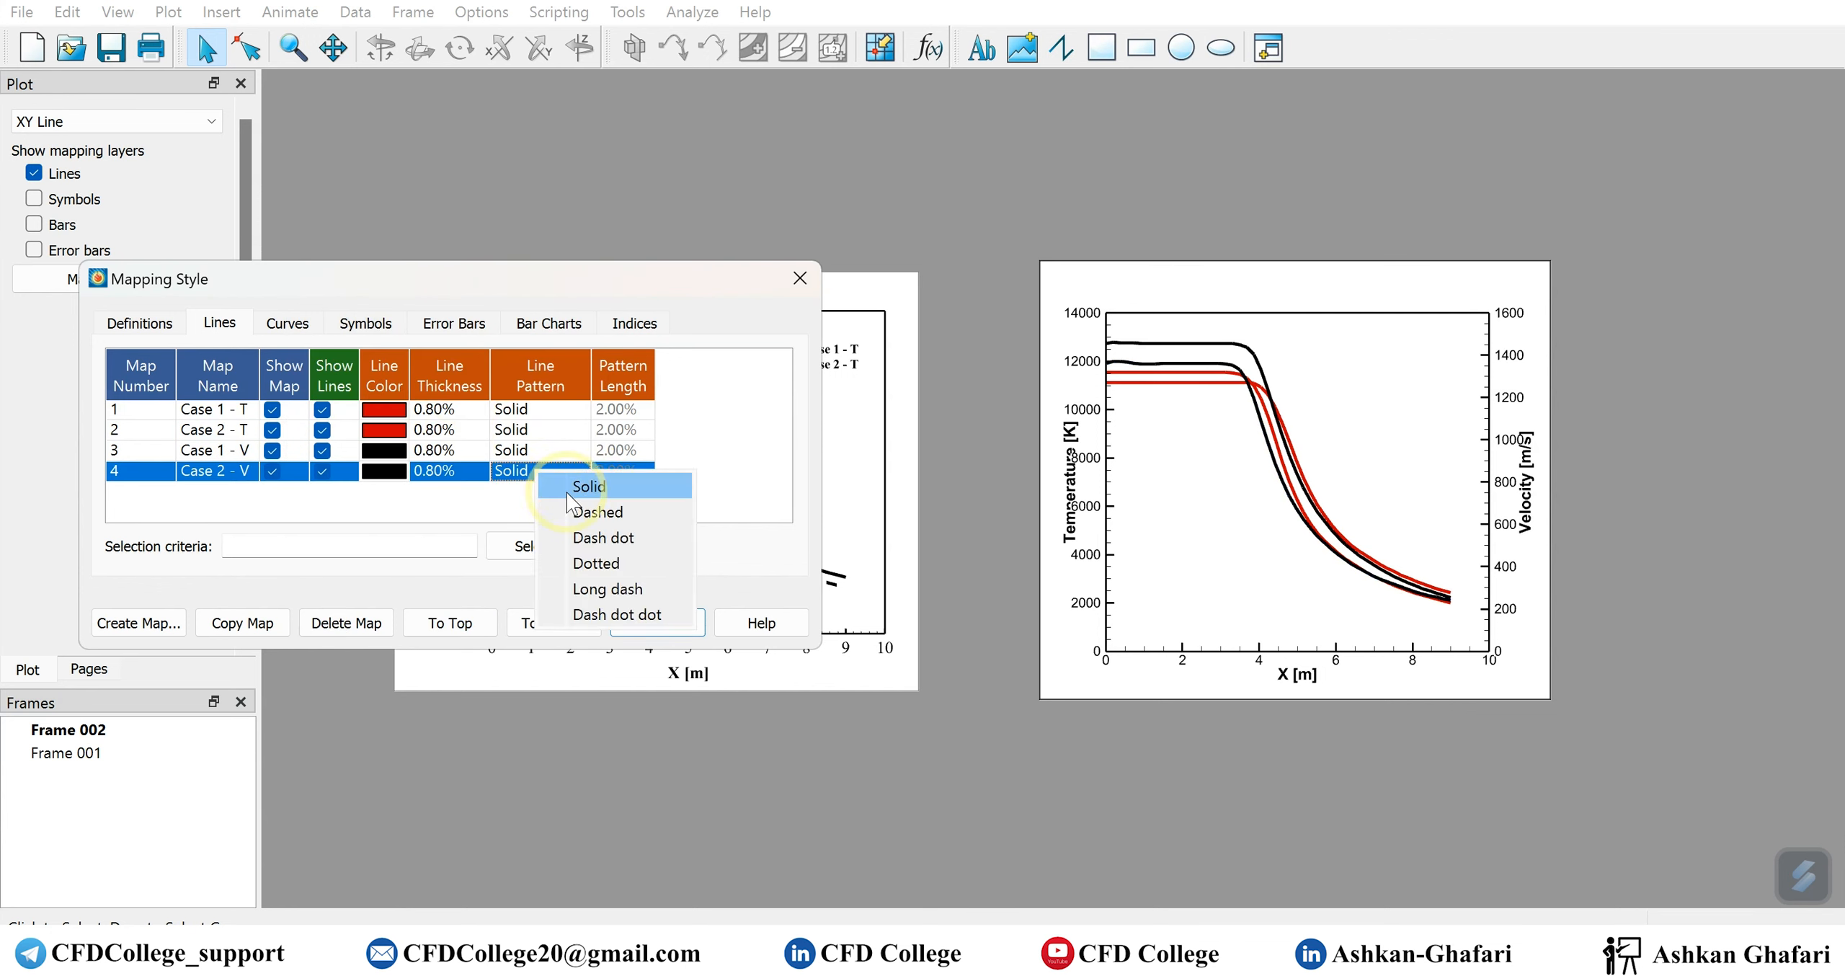
pyautogui.click(583, 512)
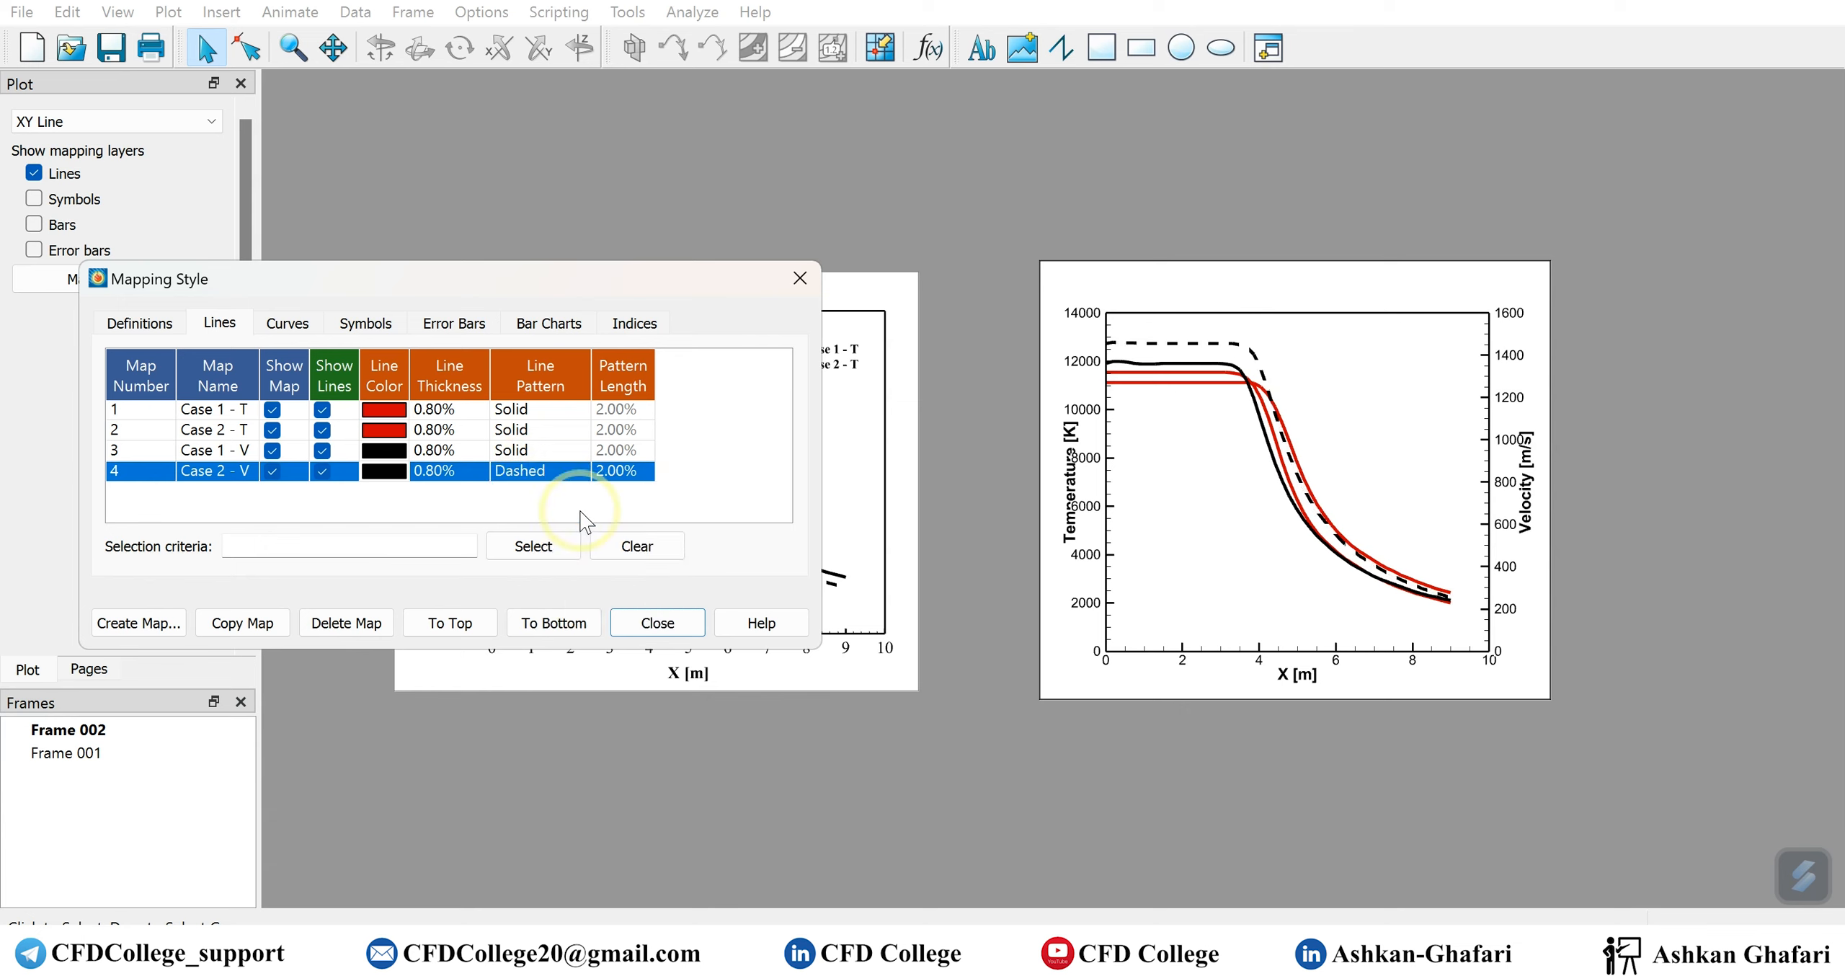
pyautogui.click(535, 430)
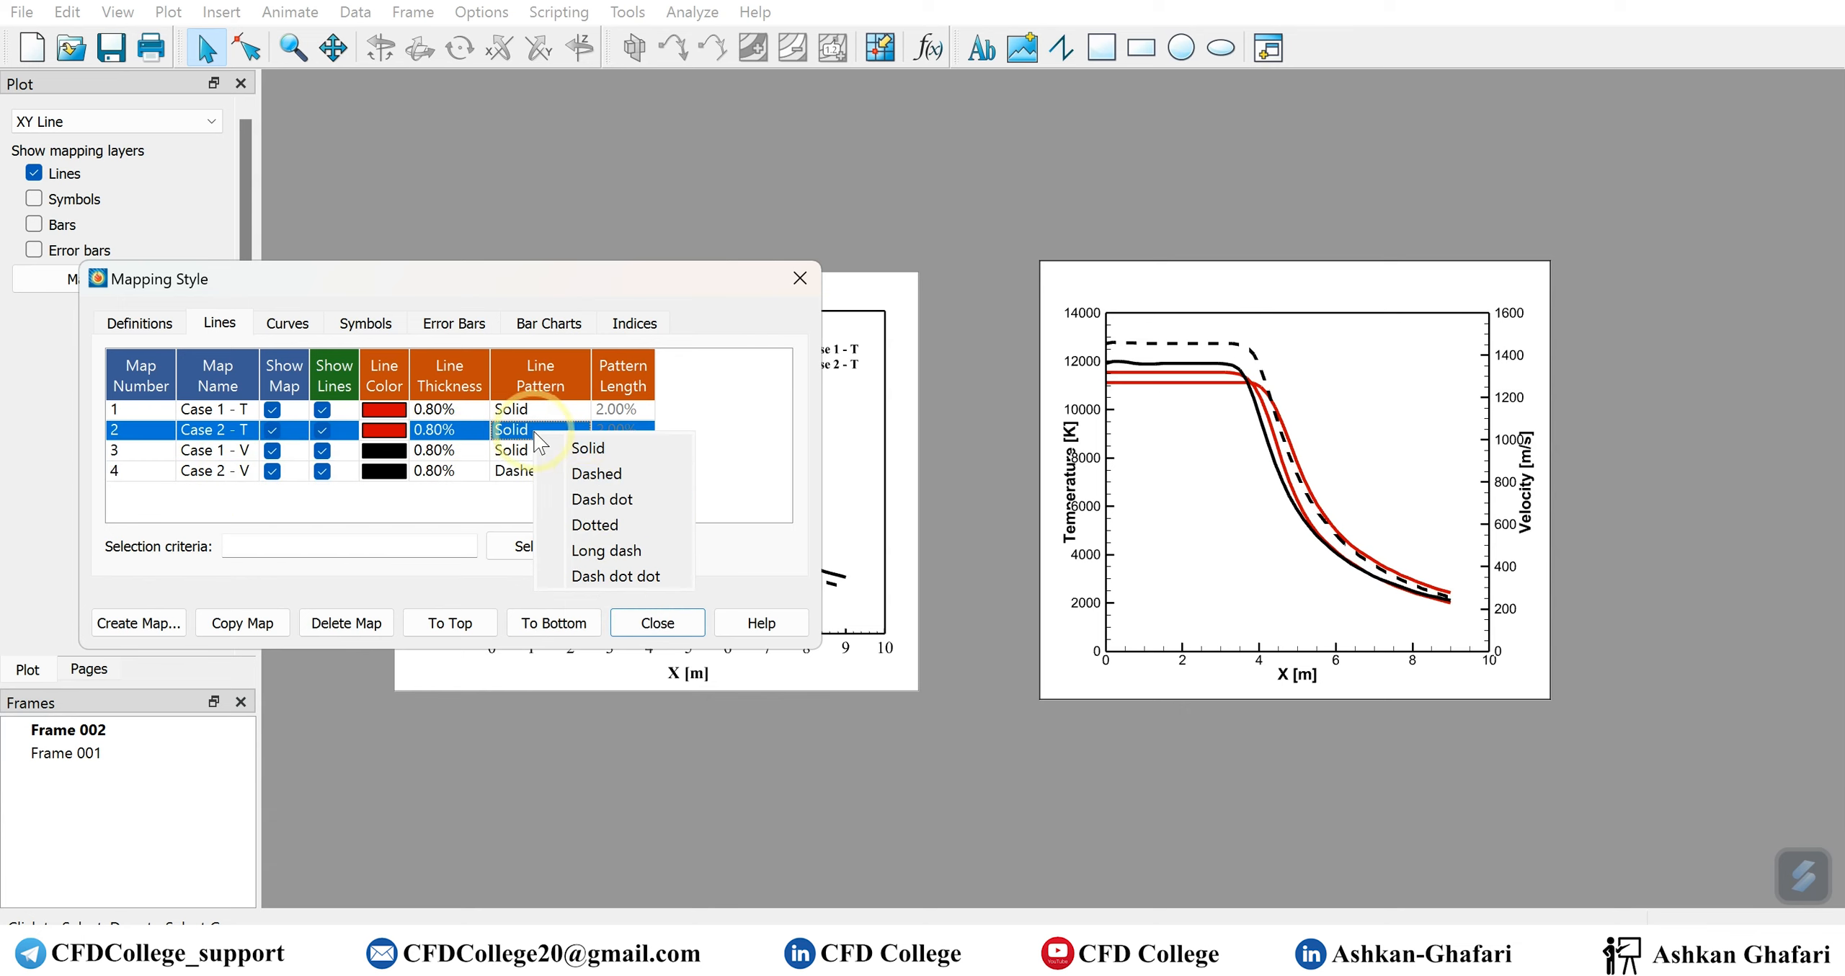
pyautogui.click(600, 474)
pyautogui.click(972, 490)
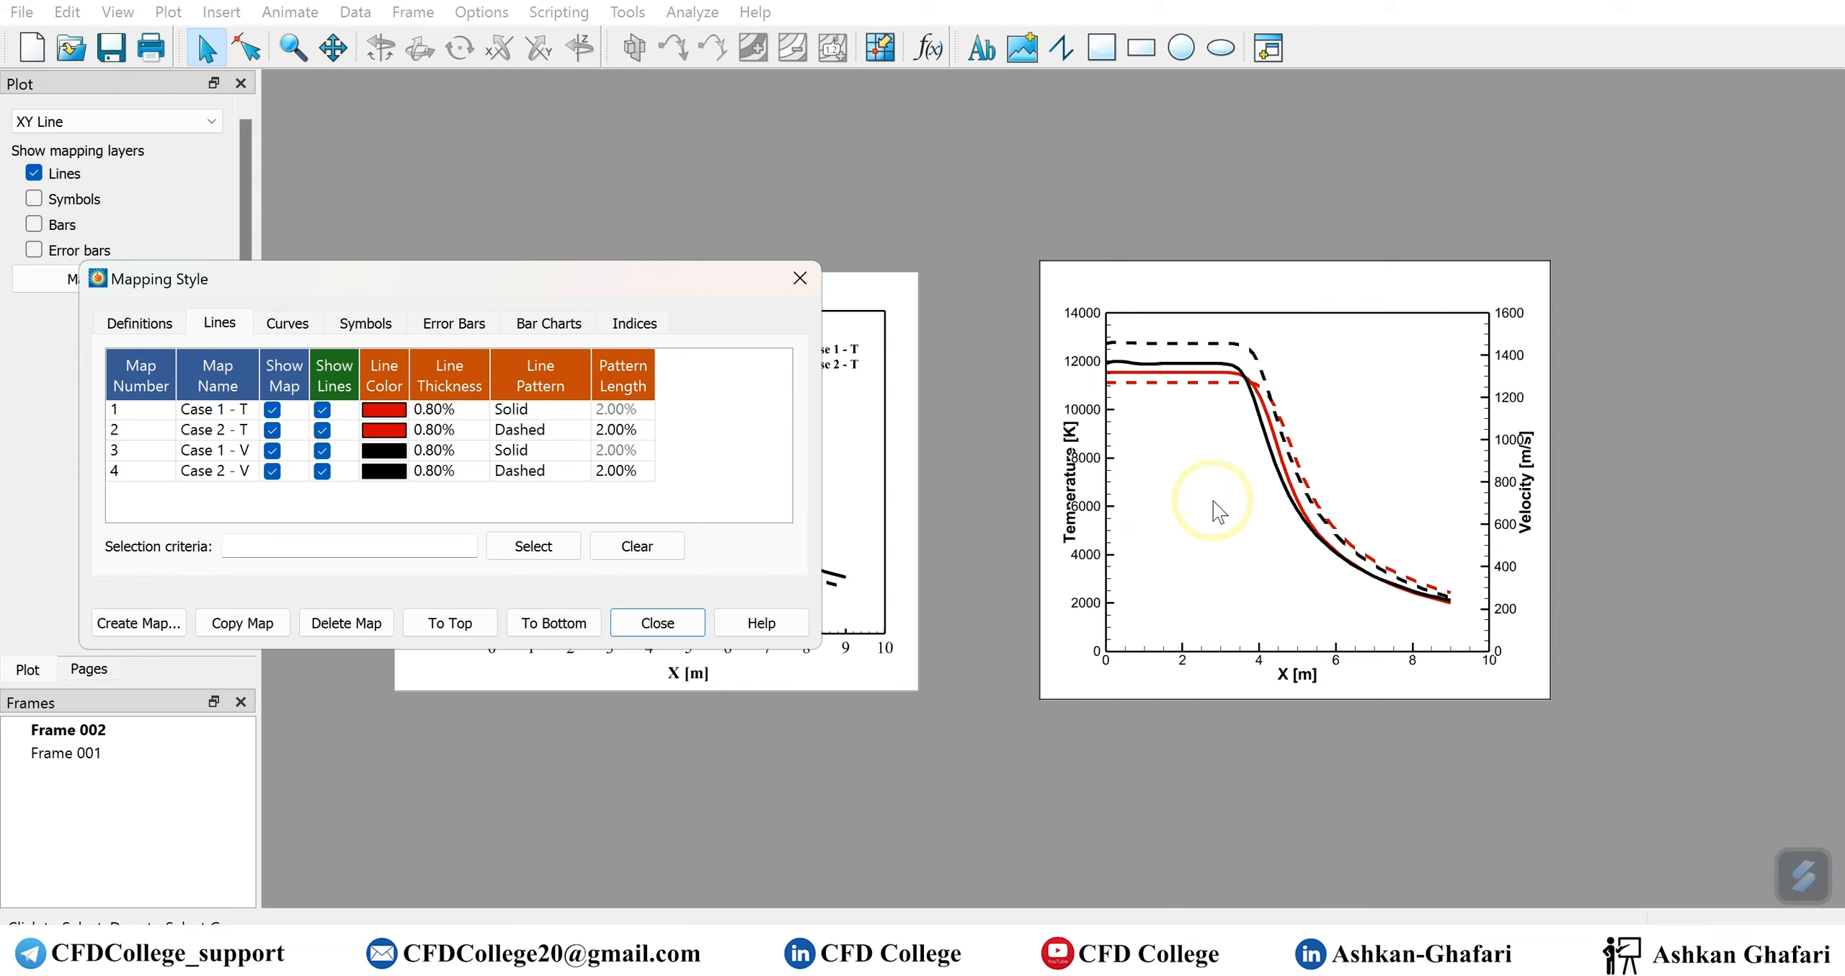
pyautogui.click(656, 623)
# Open the X1 axis title settings and widen the new plot's frame slightly by extending its left edge outward
pyautogui.doubleClick(1297, 677)
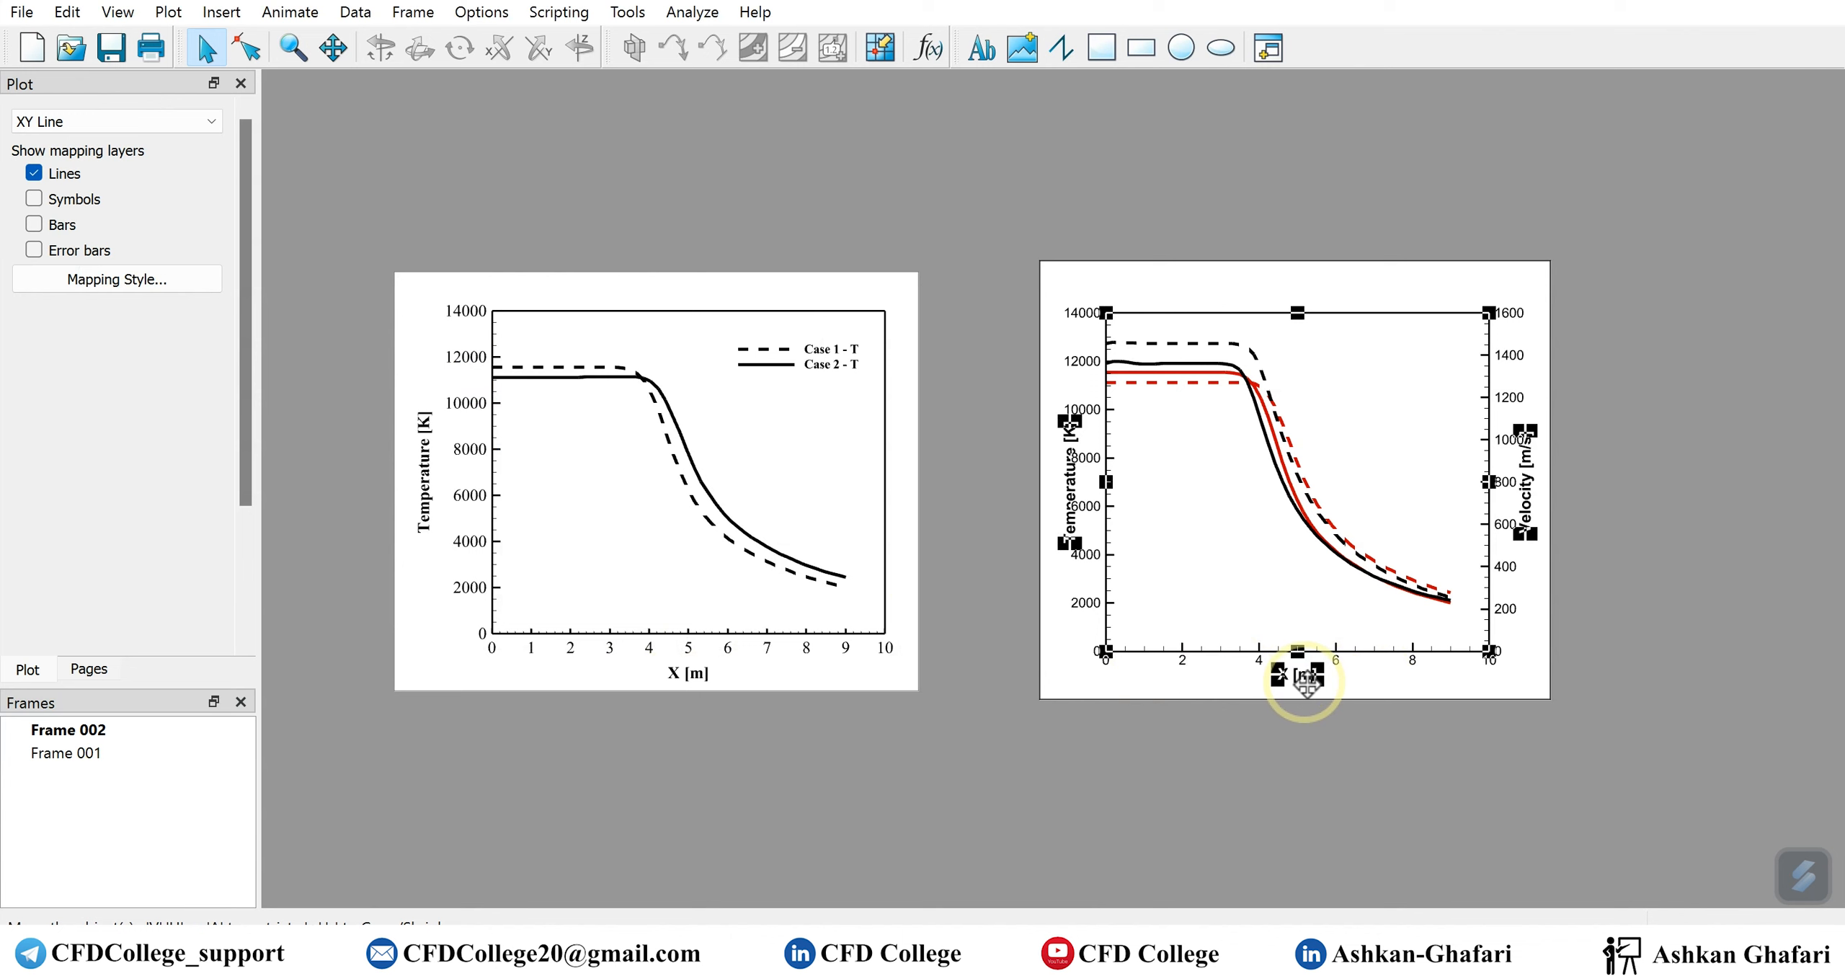
pyautogui.click(1042, 521)
pyautogui.moveTo(1040, 482); pyautogui.dragTo(1007, 483)
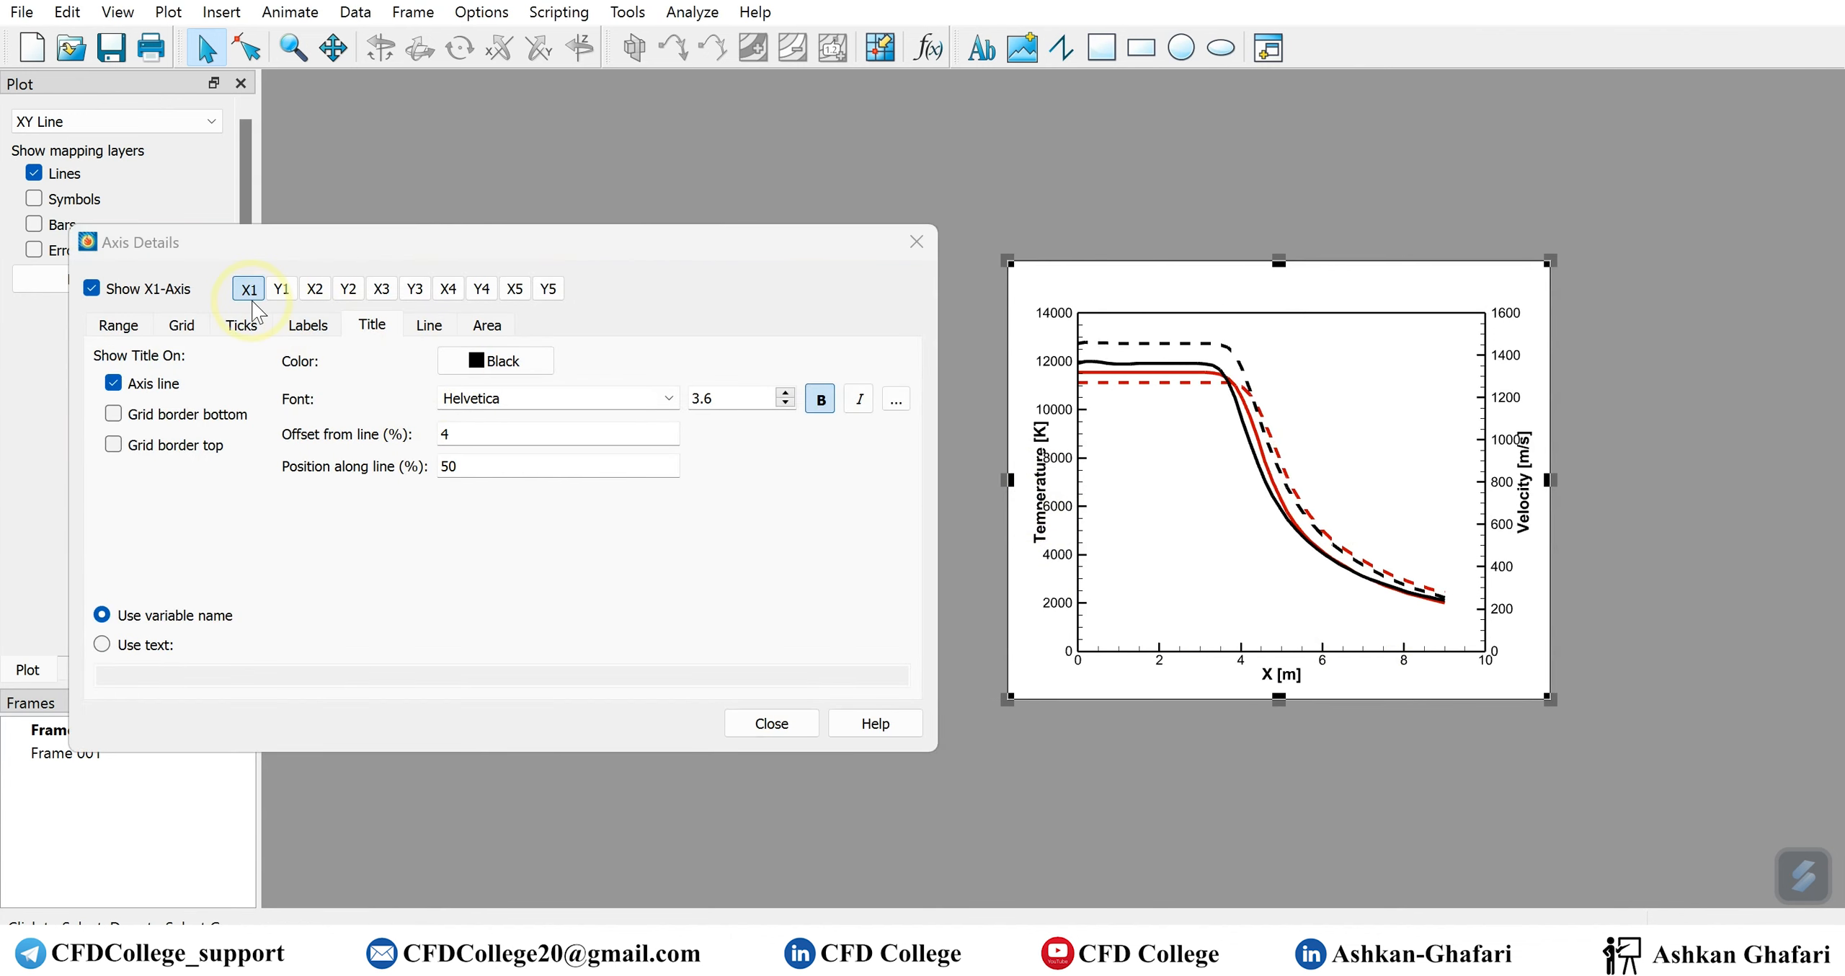
# Set the Y1 axis title font to Times New Roman and its offset from the line to 10%
pyautogui.click(292, 291)
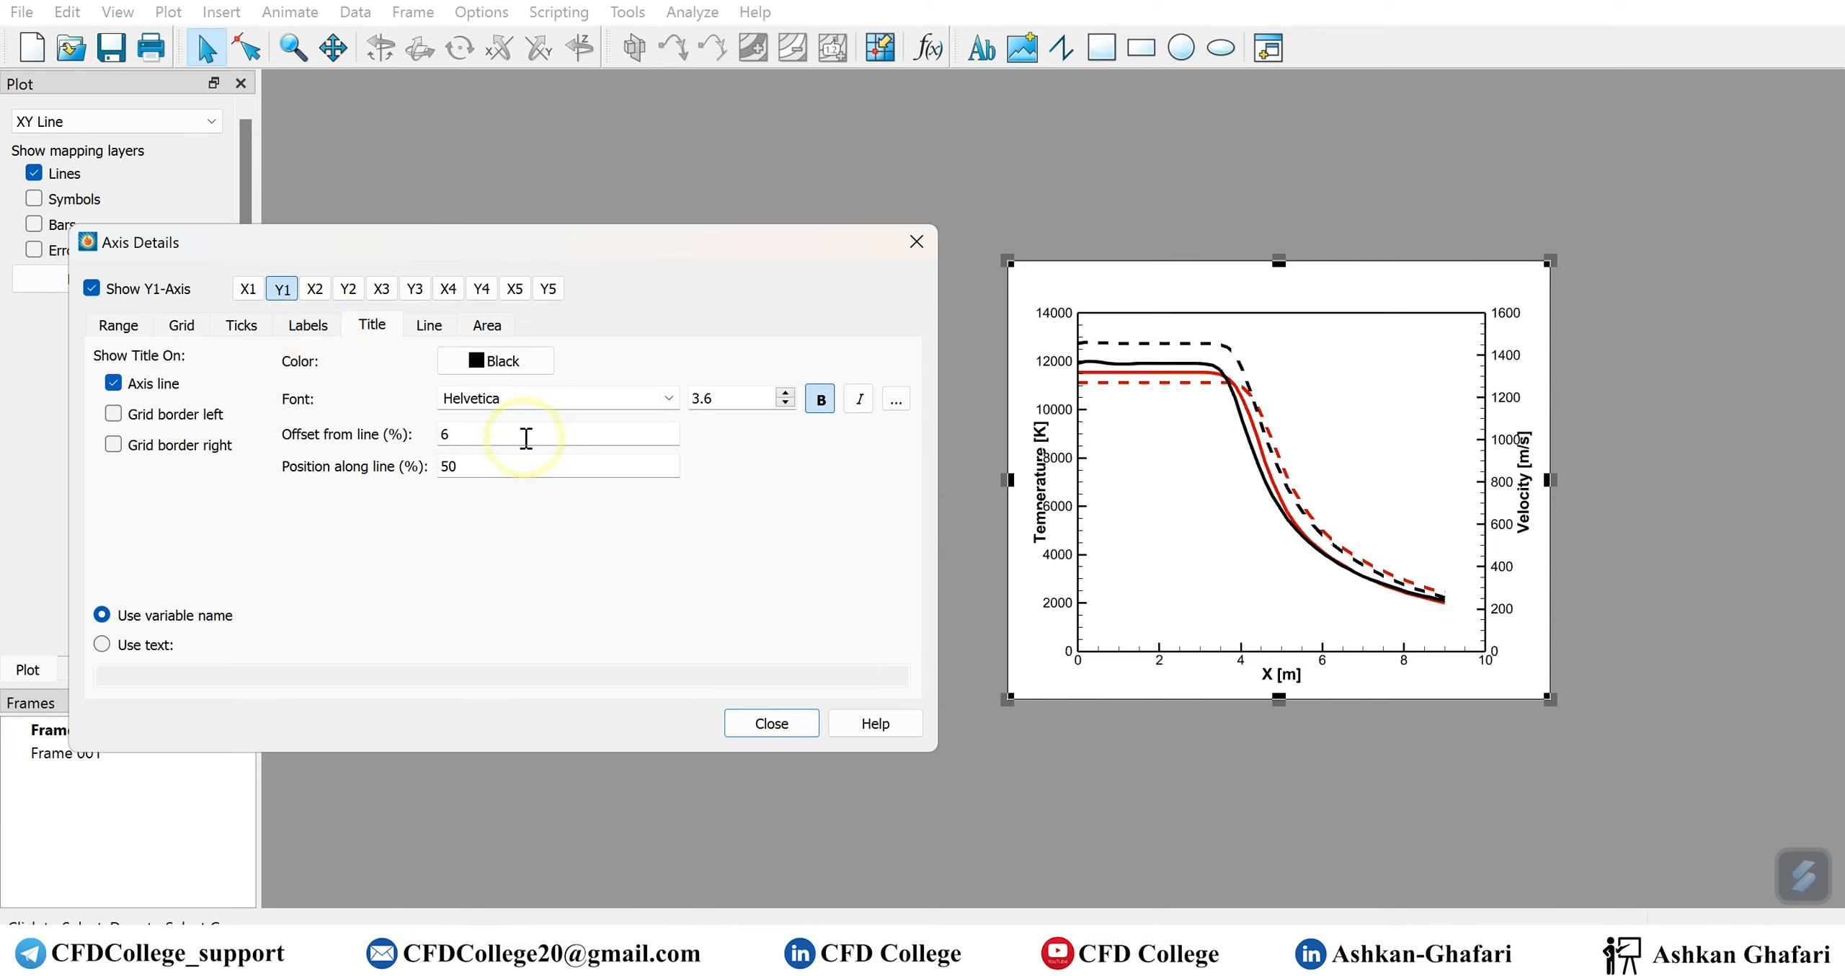
pyautogui.doubleClick(506, 396)
pyautogui.write('times New Roman')
pyautogui.click(730, 399)
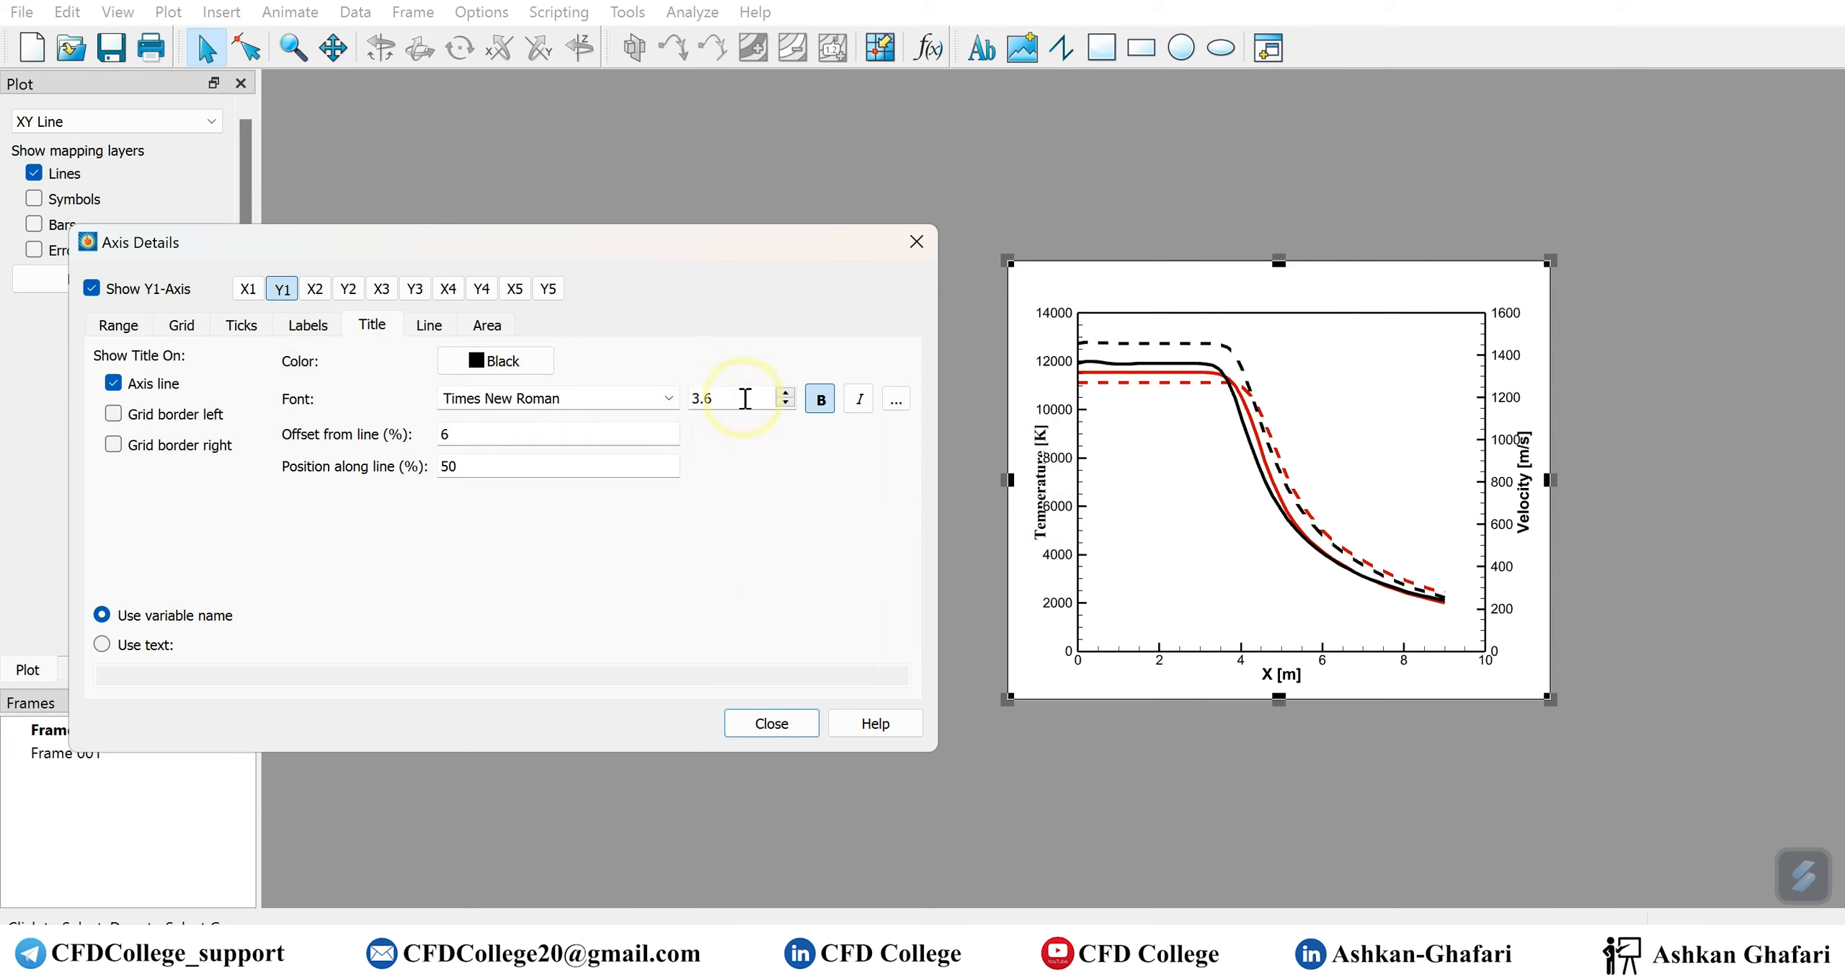
pyautogui.doubleClick(444, 434)
pyautogui.write('1')
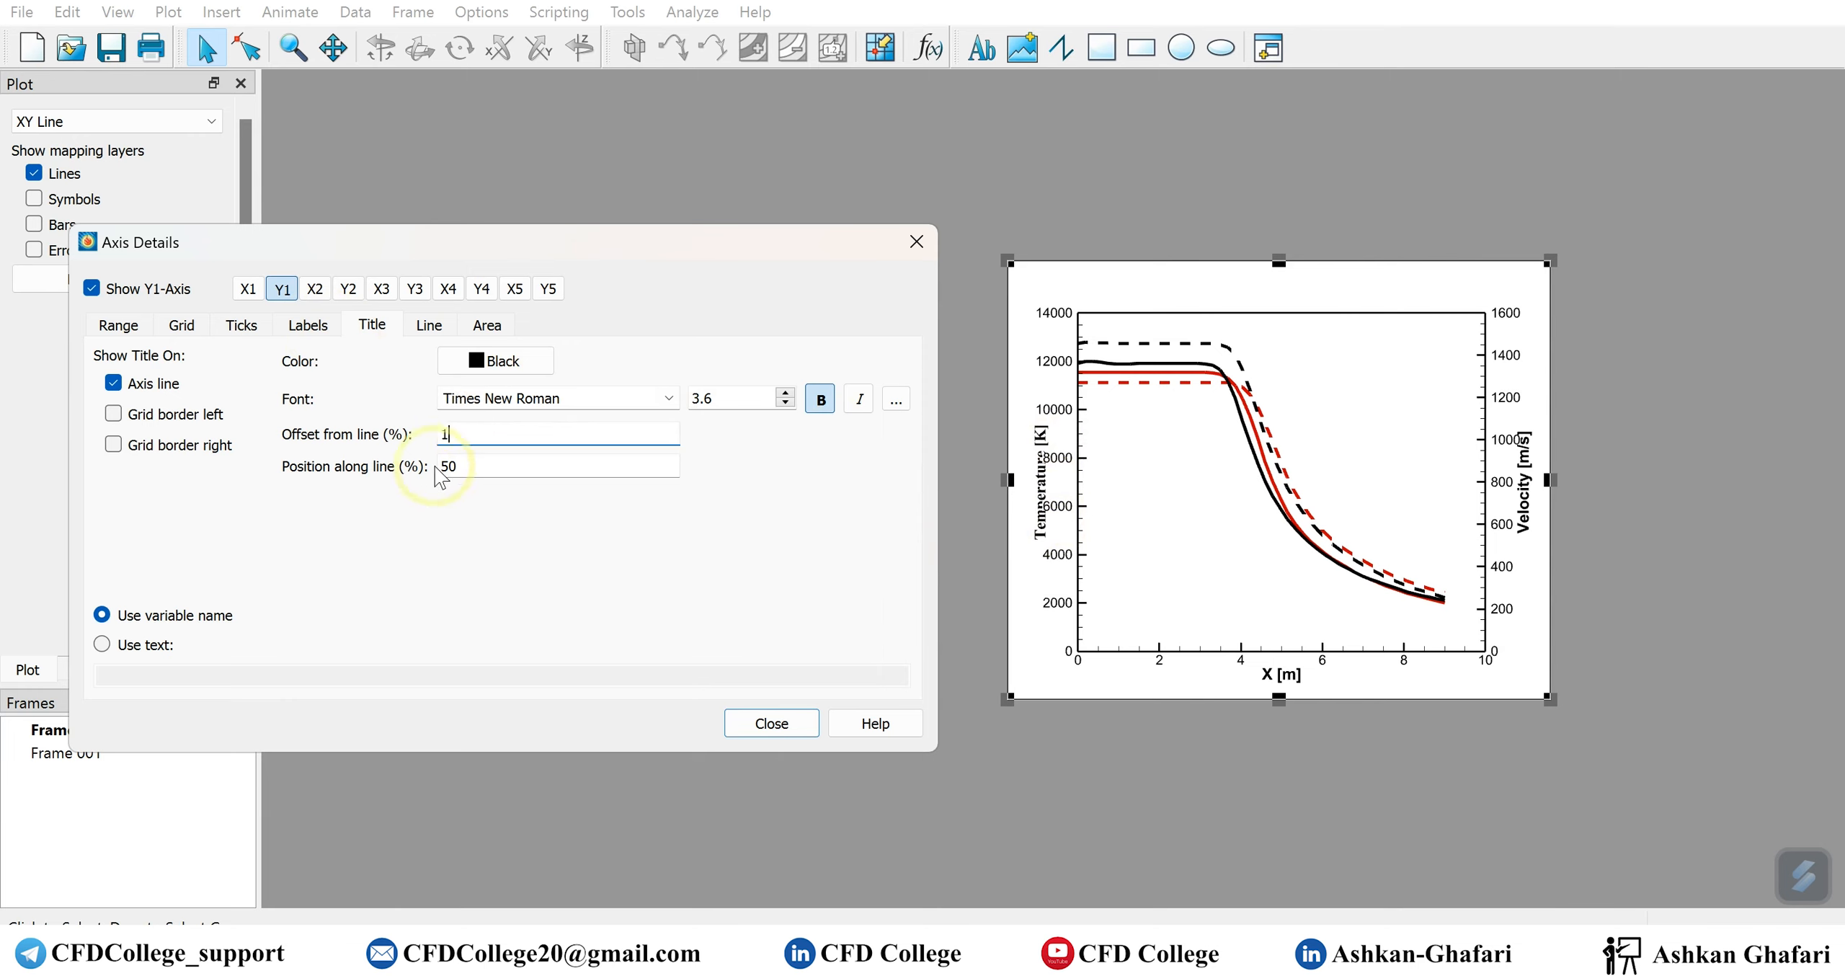
pyautogui.write('0')
pyautogui.press('Return')
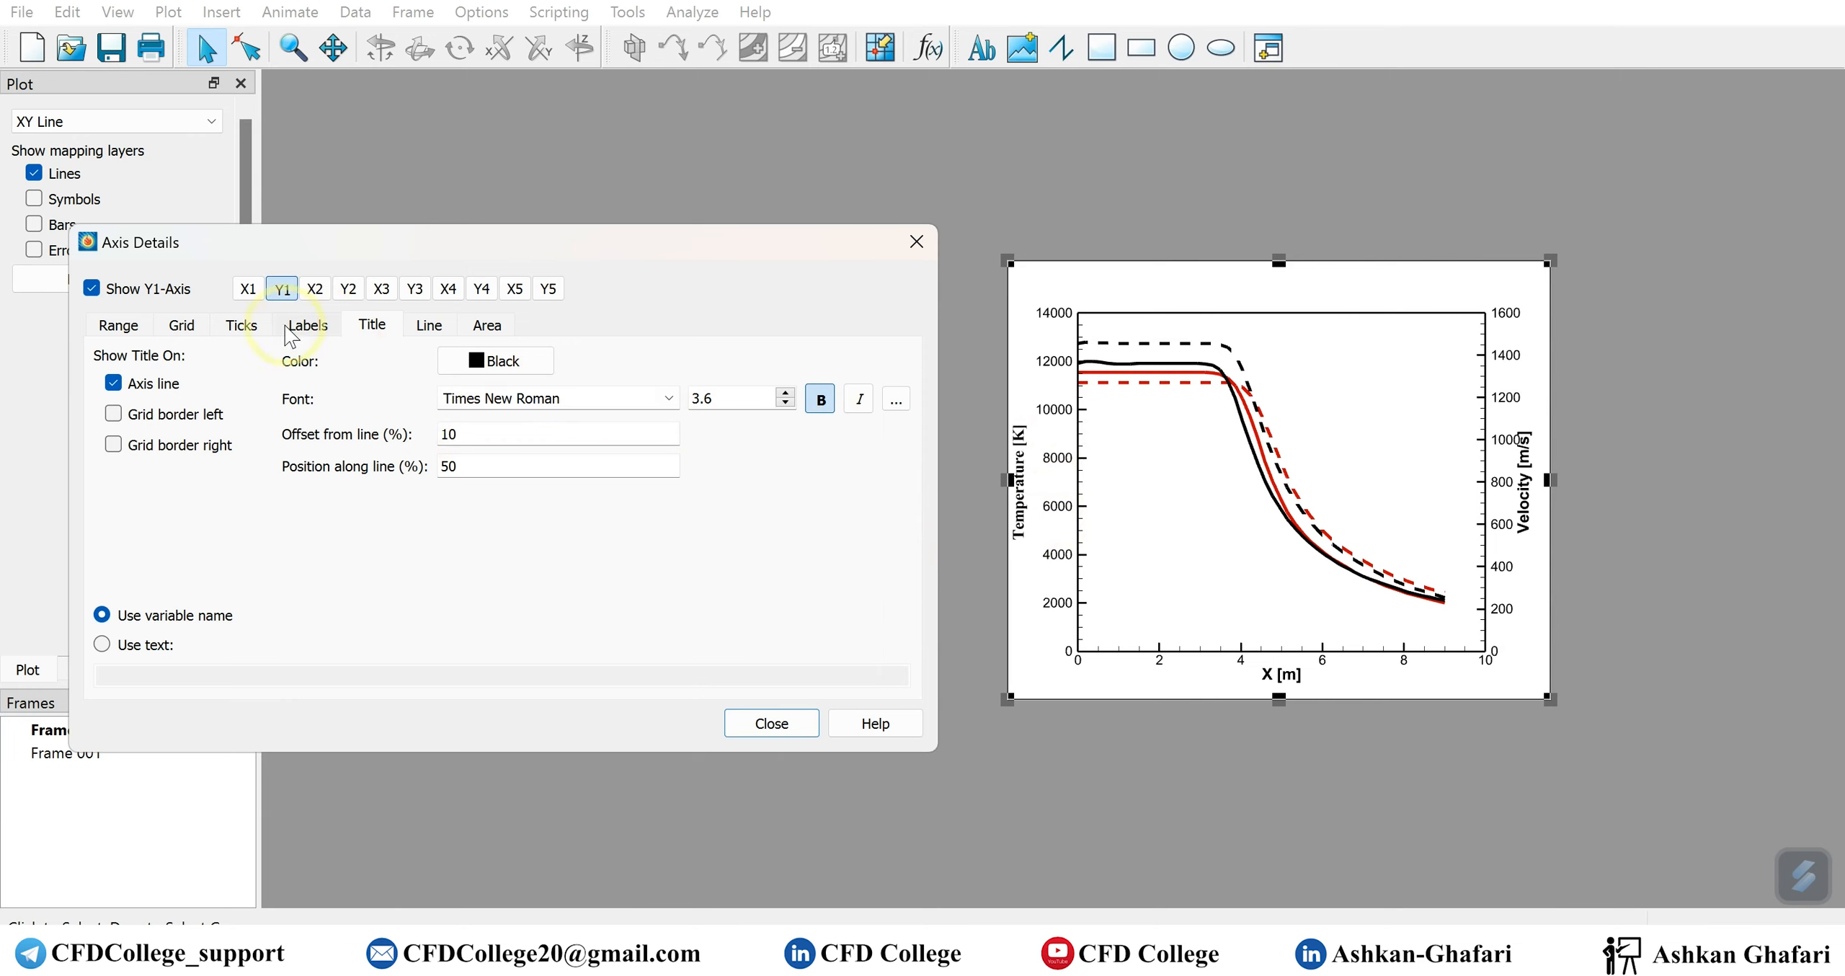
# Set the Y1 axis labels to Times New Roman with a font size of 3.5
pyautogui.click(308, 326)
pyautogui.doubleClick(538, 390)
pyautogui.write('times New Roman')
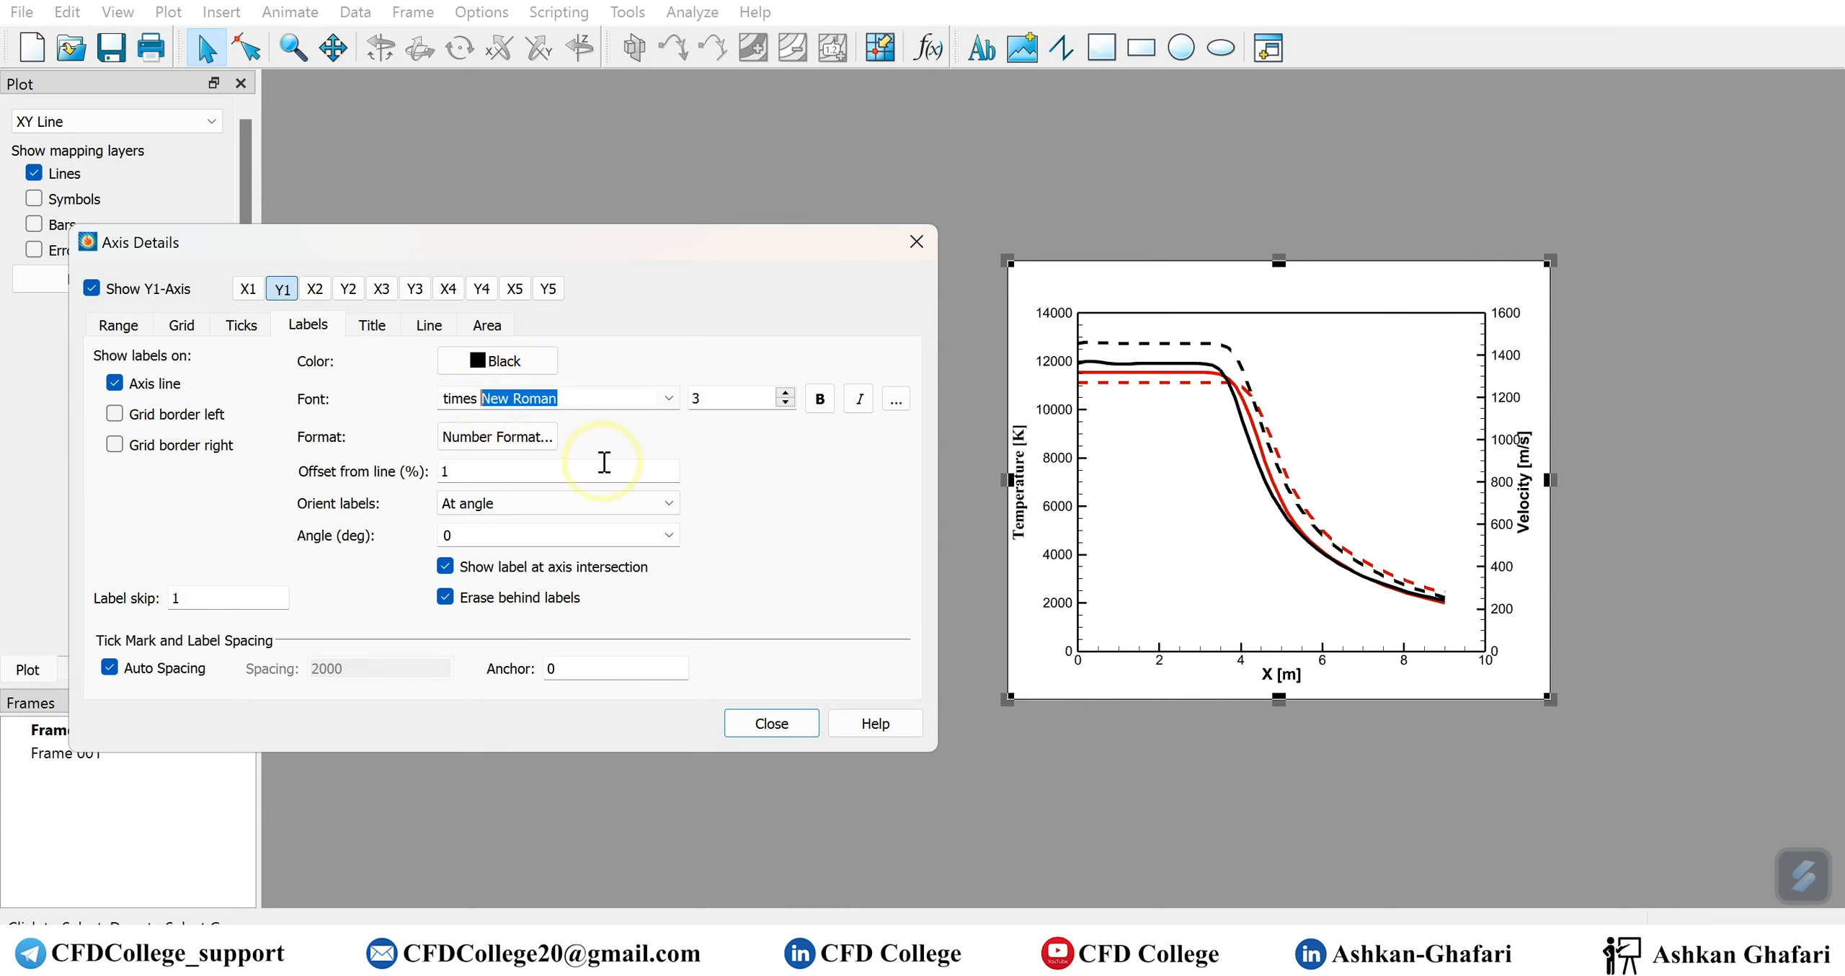
pyautogui.press('Return')
pyautogui.click(785, 392)
pyautogui.doubleClick(708, 396)
pyautogui.write('3.5')
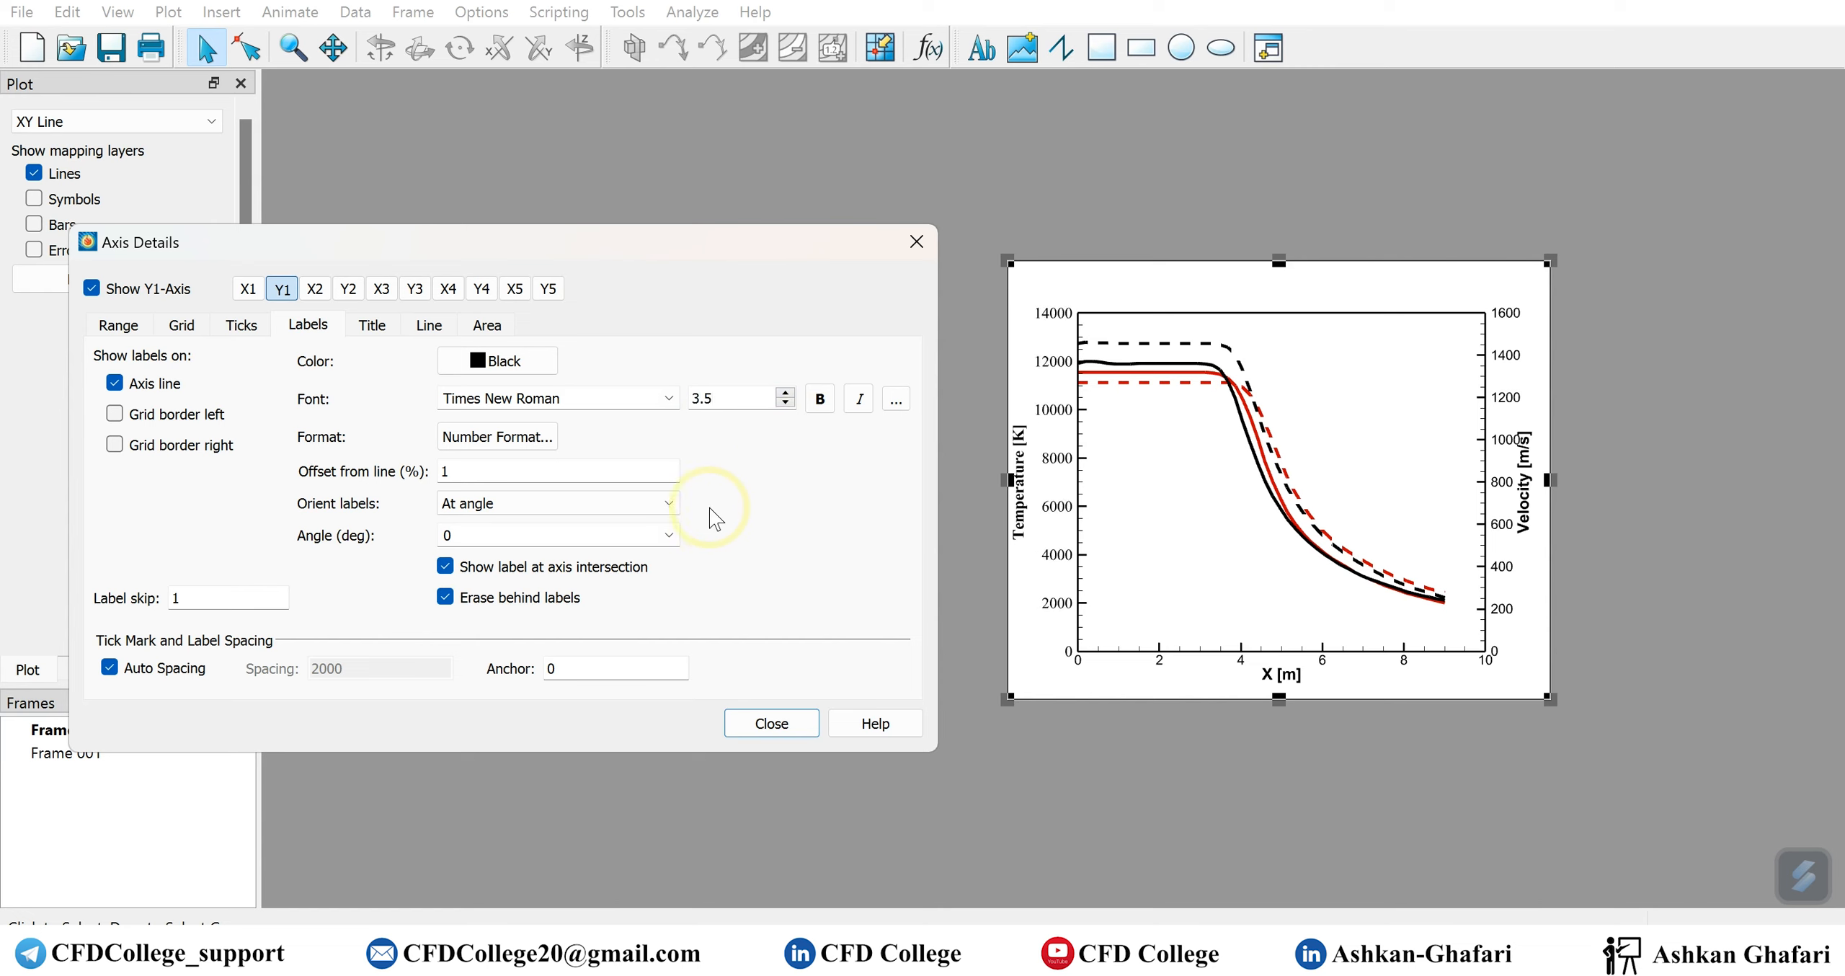
# Set the Y2 axis labels to Times New Roman with a font size of 3.5
pyautogui.click(348, 288)
pyautogui.doubleClick(537, 405)
pyautogui.write('times')
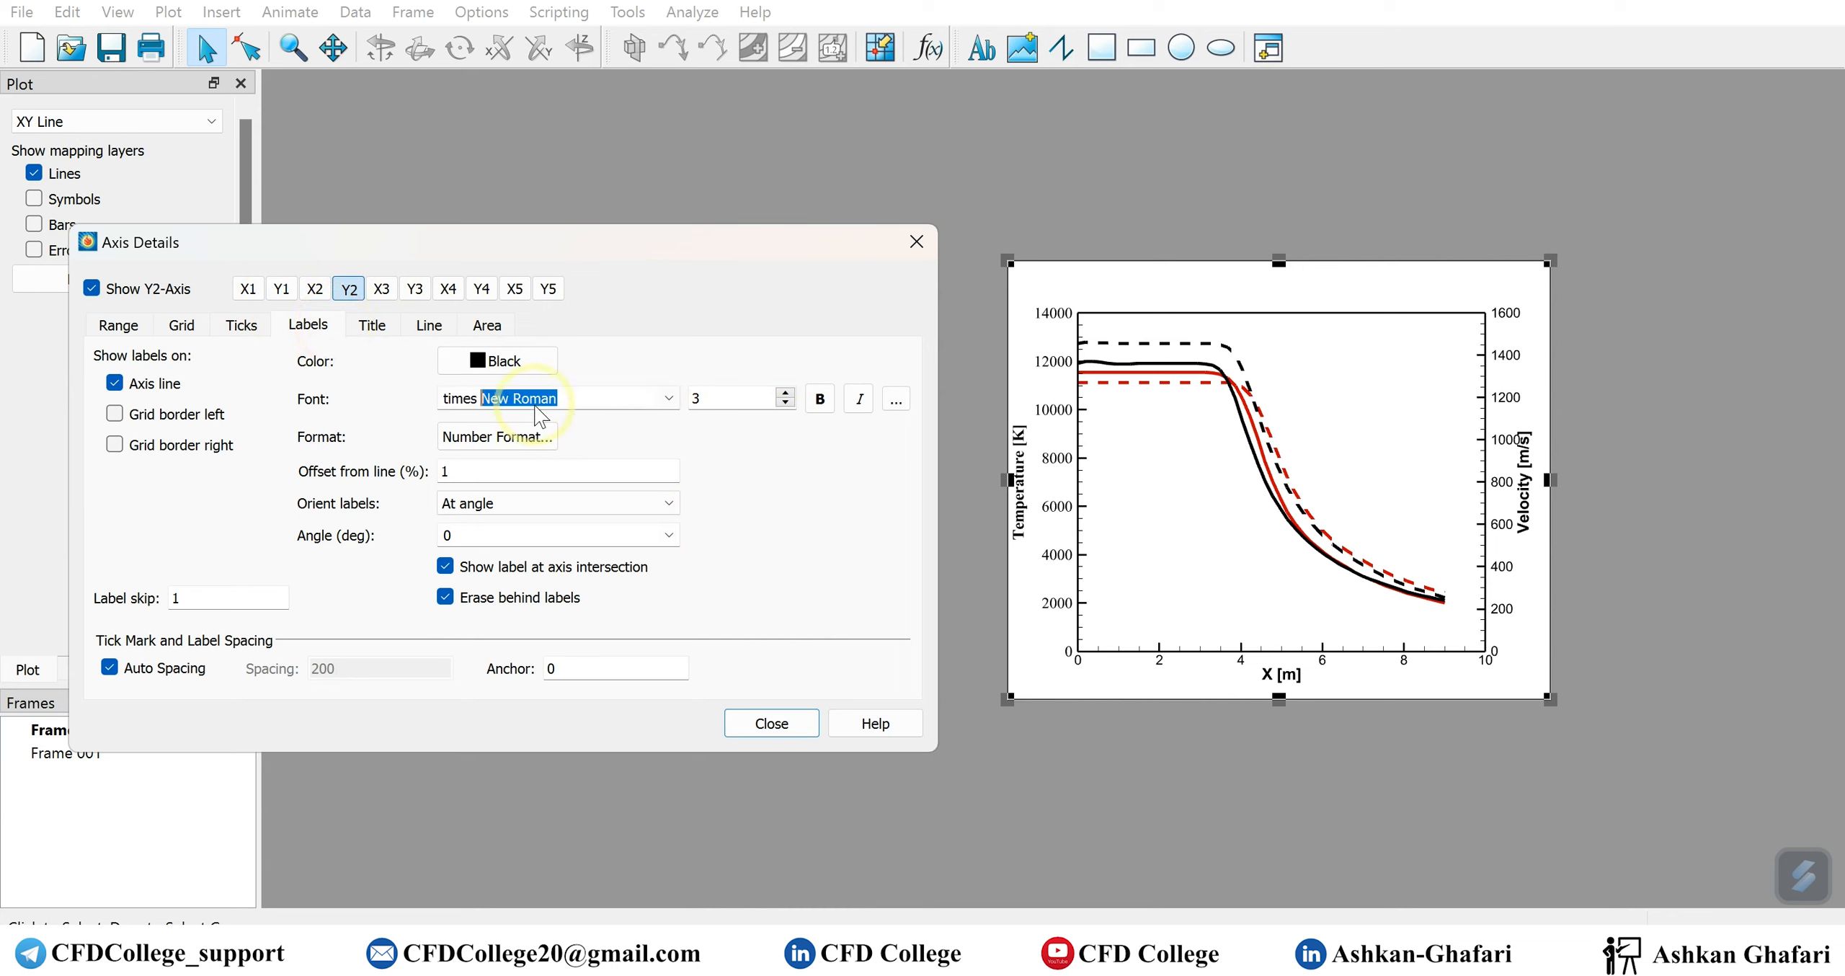
pyautogui.press('Return')
pyautogui.click(737, 399)
pyautogui.write('.5')
pyautogui.press('Return')
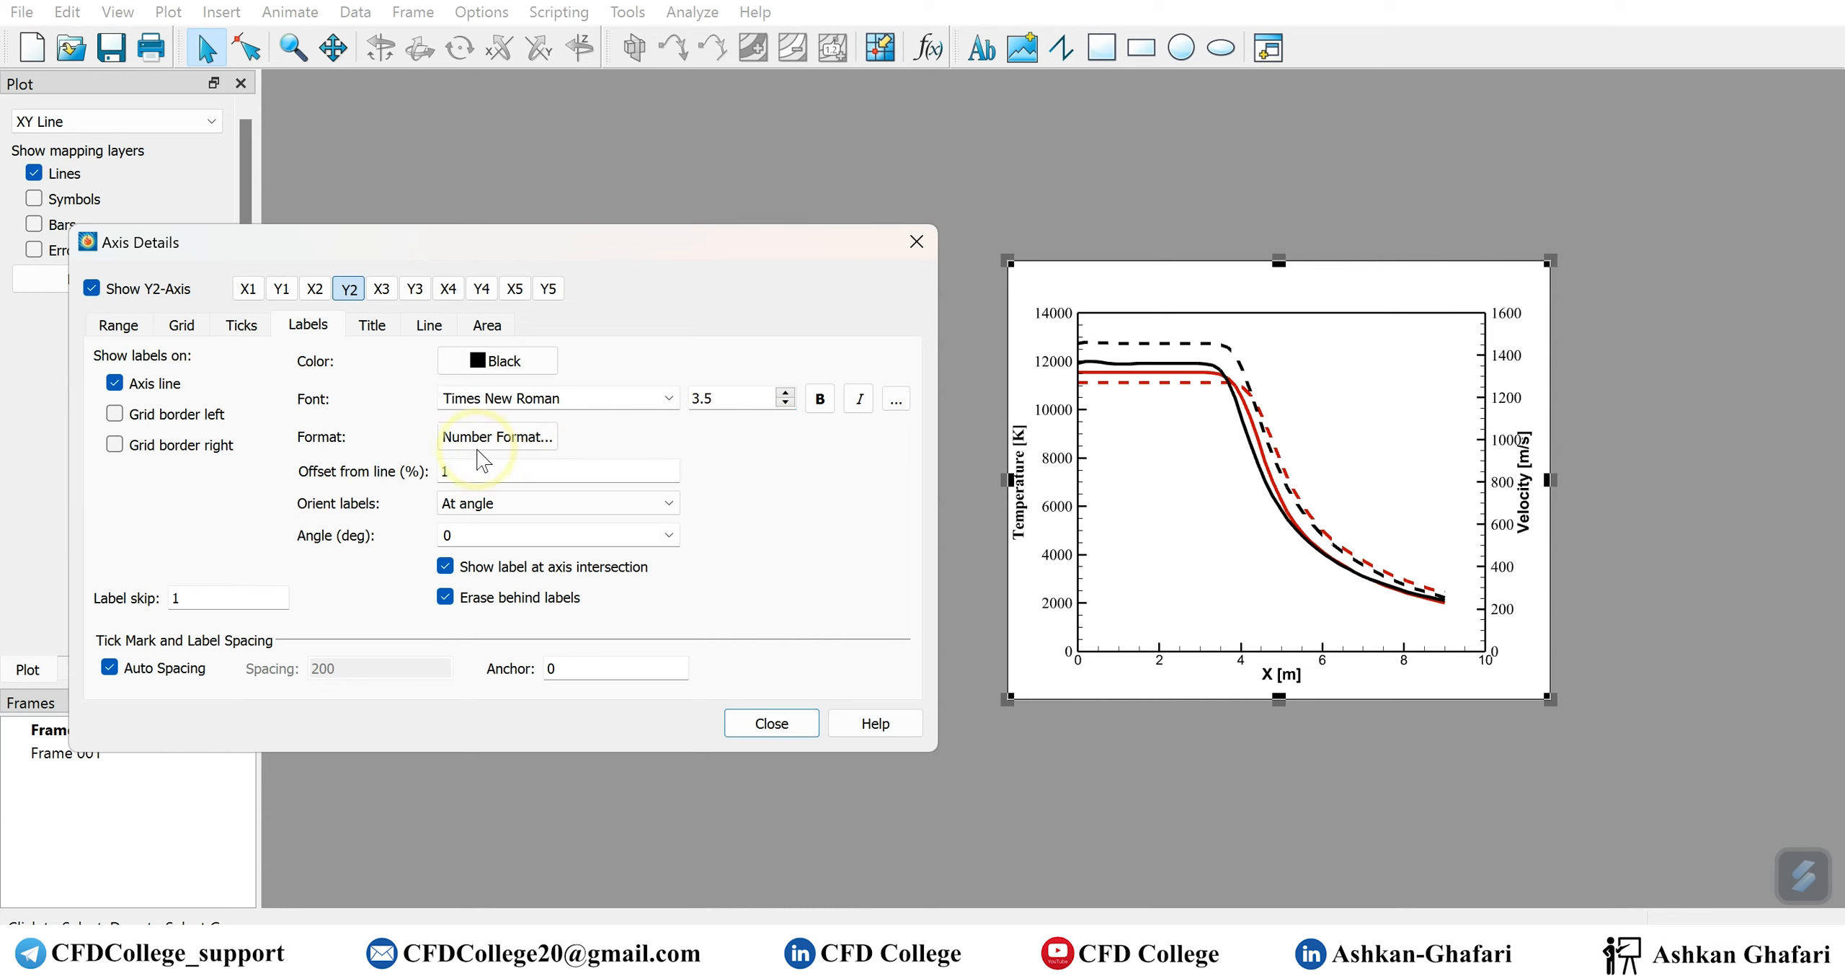
# Set the Y2 velocity title font to Times New Roman and its offset from the line to 8%
pyautogui.click(373, 325)
pyautogui.doubleClick(499, 397)
pyautogui.write('times New Roman')
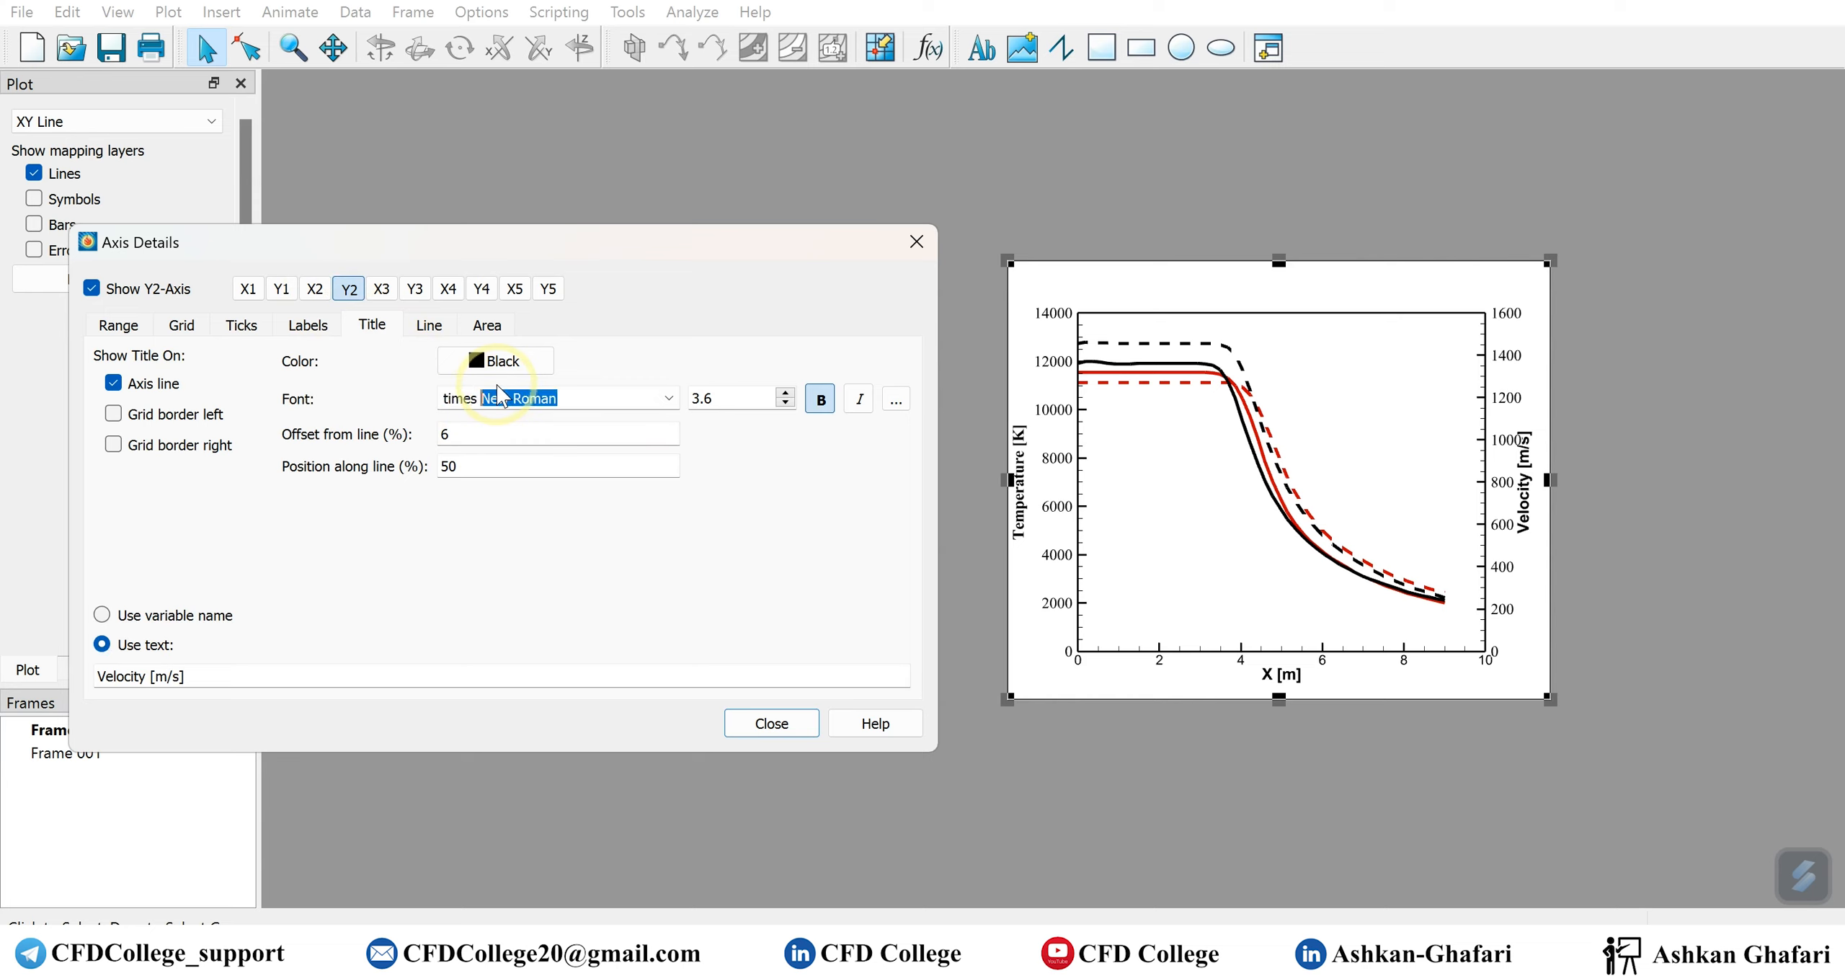
pyautogui.press('Return')
pyautogui.doubleClick(444, 432)
pyautogui.write('8')
pyautogui.click(699, 511)
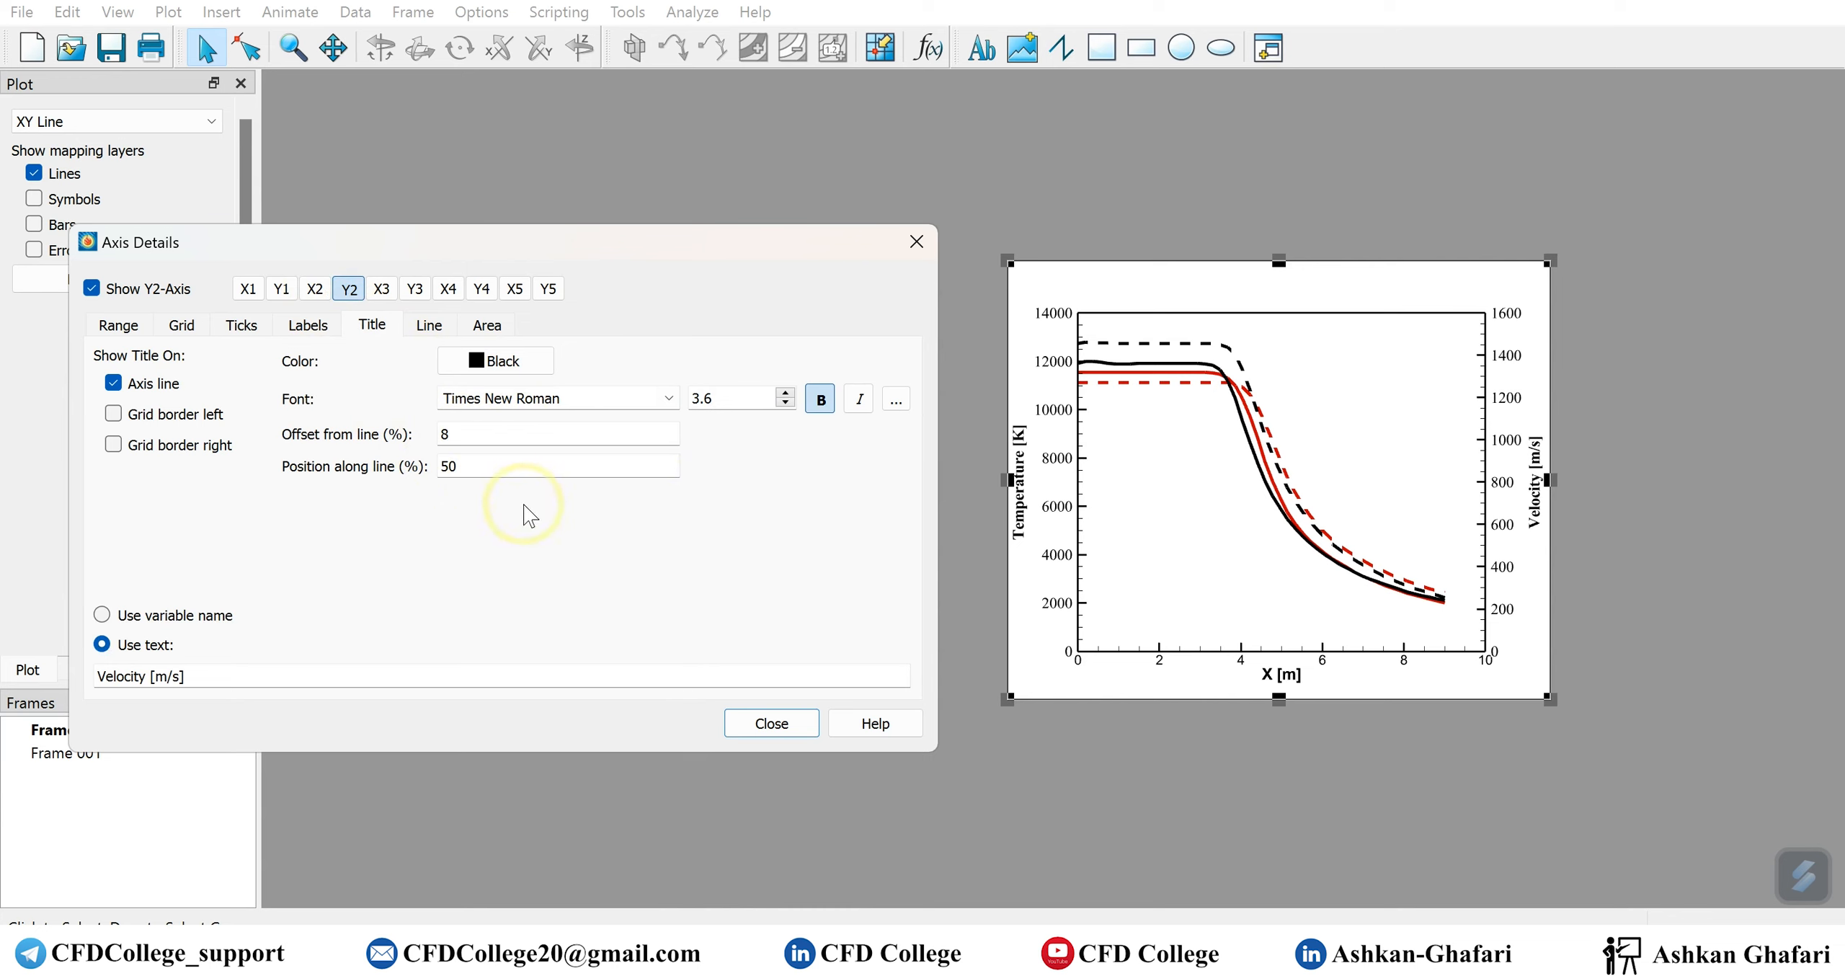
pyautogui.click(319, 329)
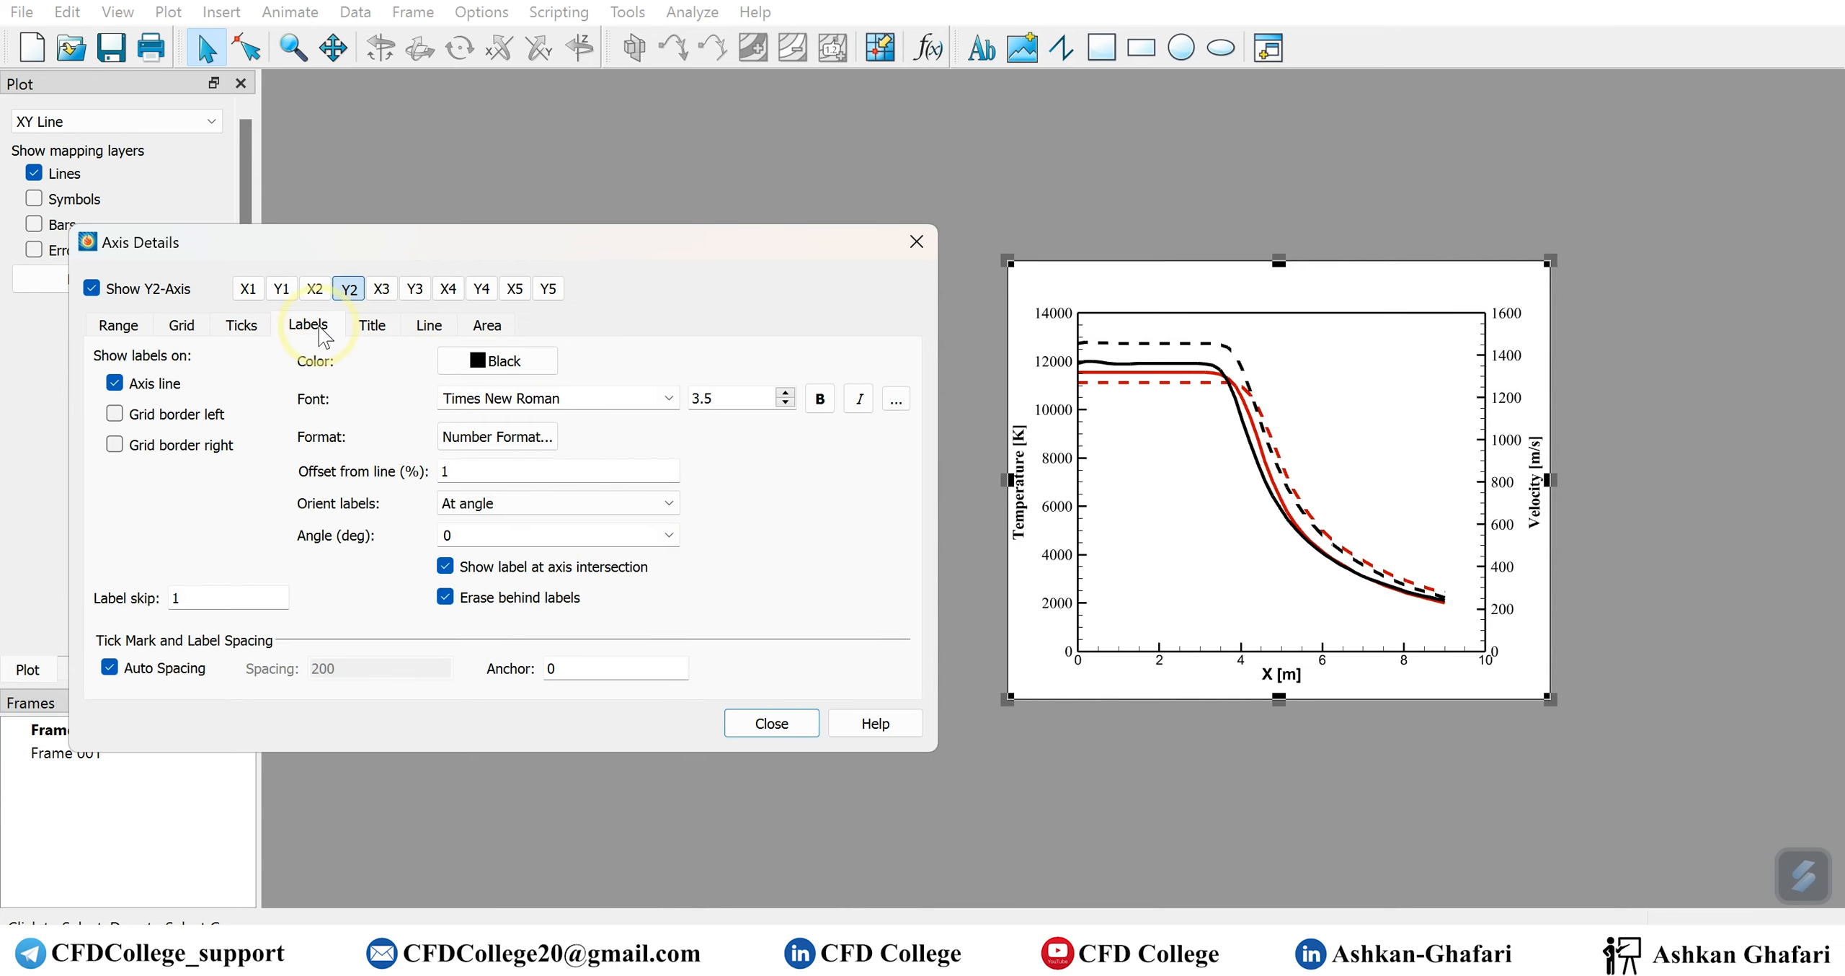
pyautogui.click(367, 326)
# Set the X1 axis title to Times New Roman and the X1 axis labels to Times New Roman size 4
pyautogui.click(249, 290)
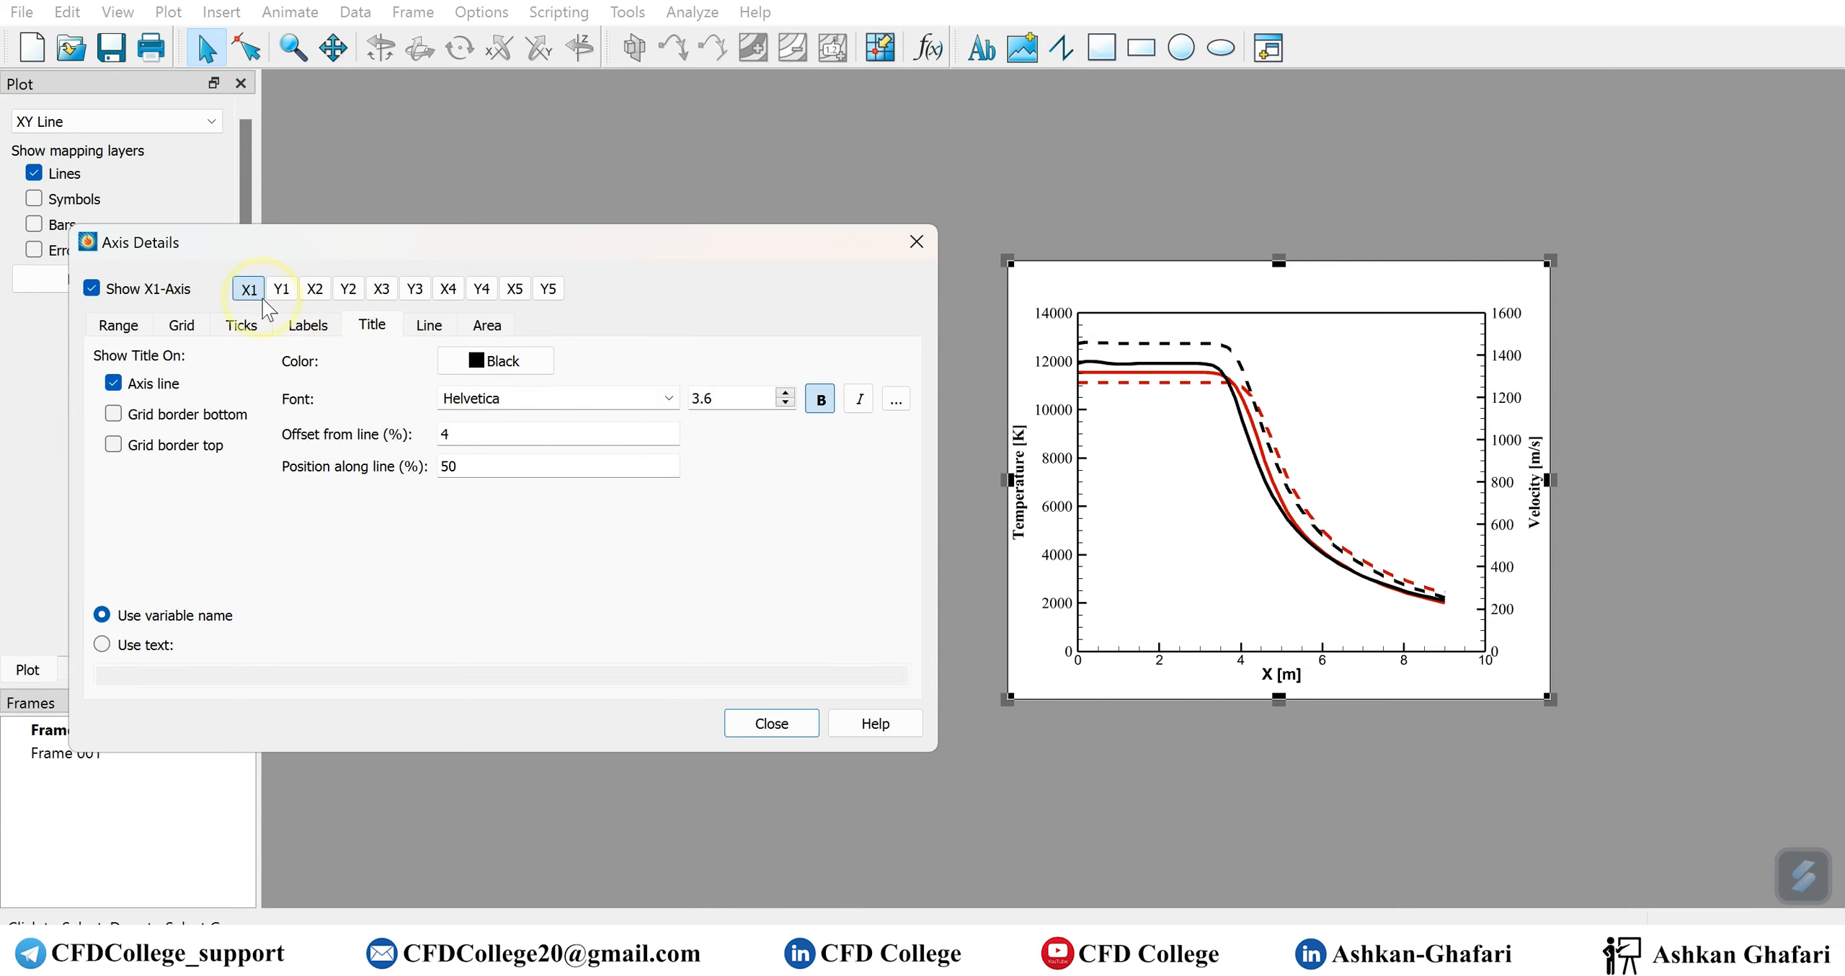
pyautogui.doubleClick(500, 398)
pyautogui.write('tiems')
pyautogui.press('BackSpace')
pyautogui.press('BackSpace')
pyautogui.press('BackSpace')
pyautogui.press('BackSpace')
pyautogui.click(308, 325)
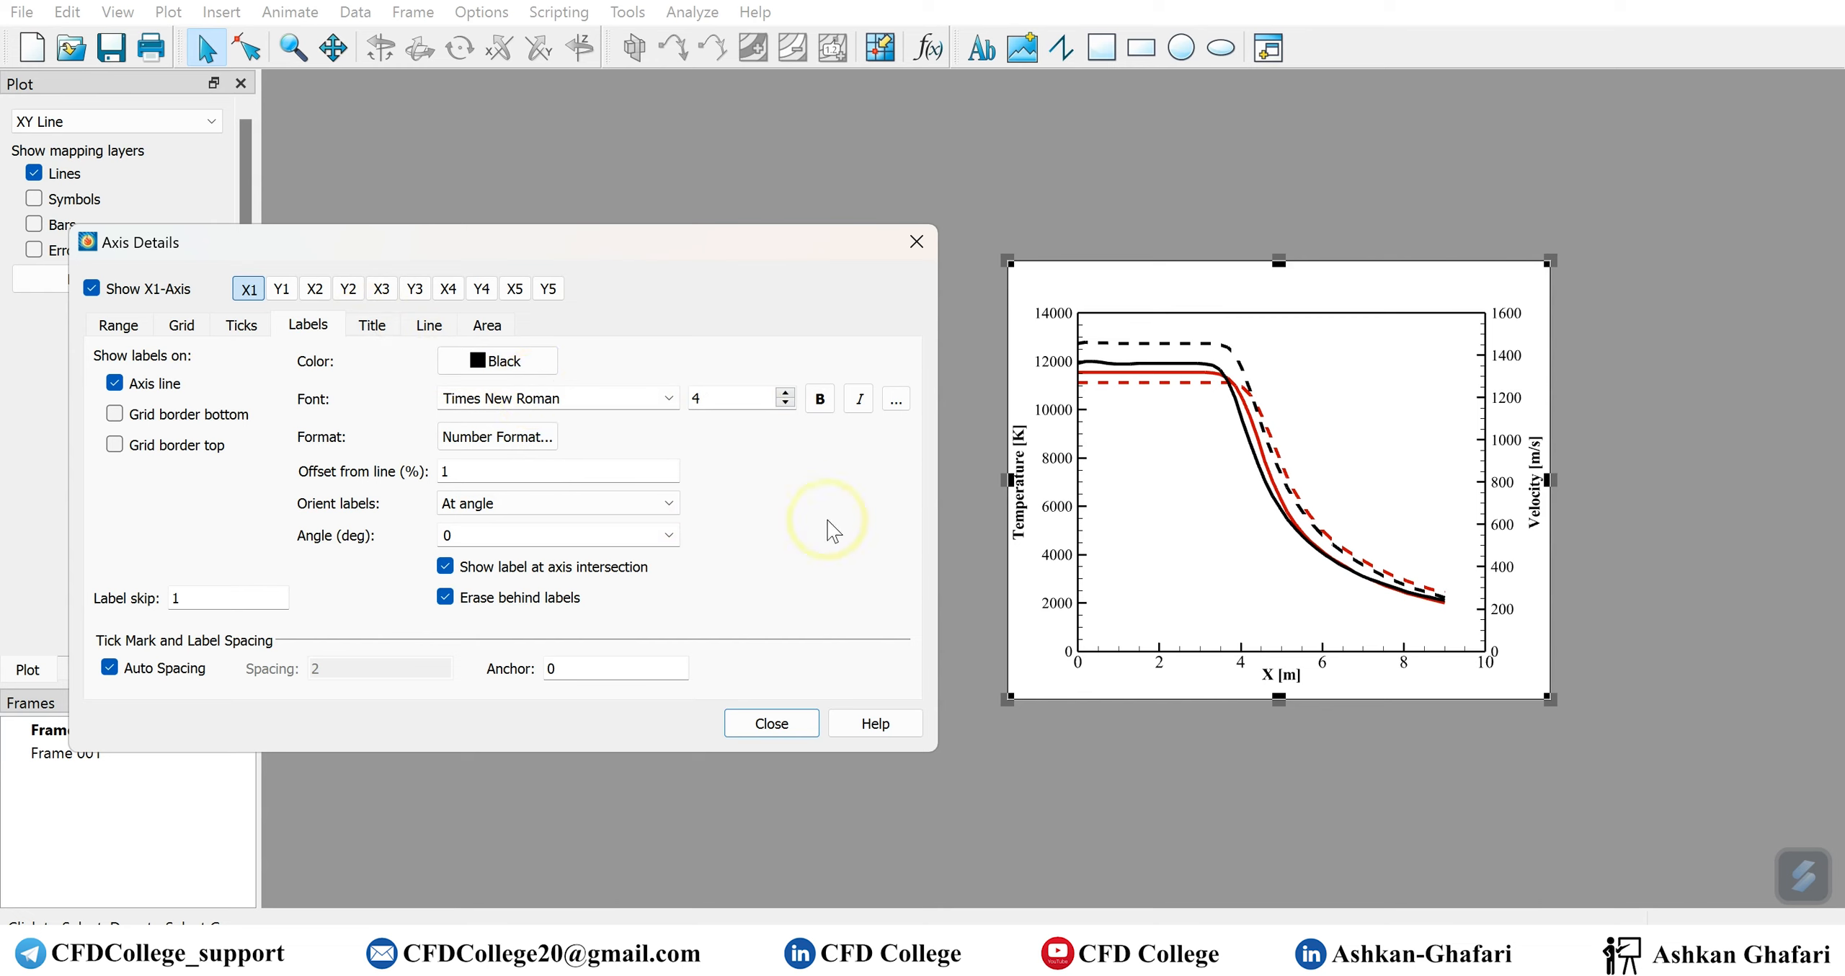
pyautogui.click(771, 724)
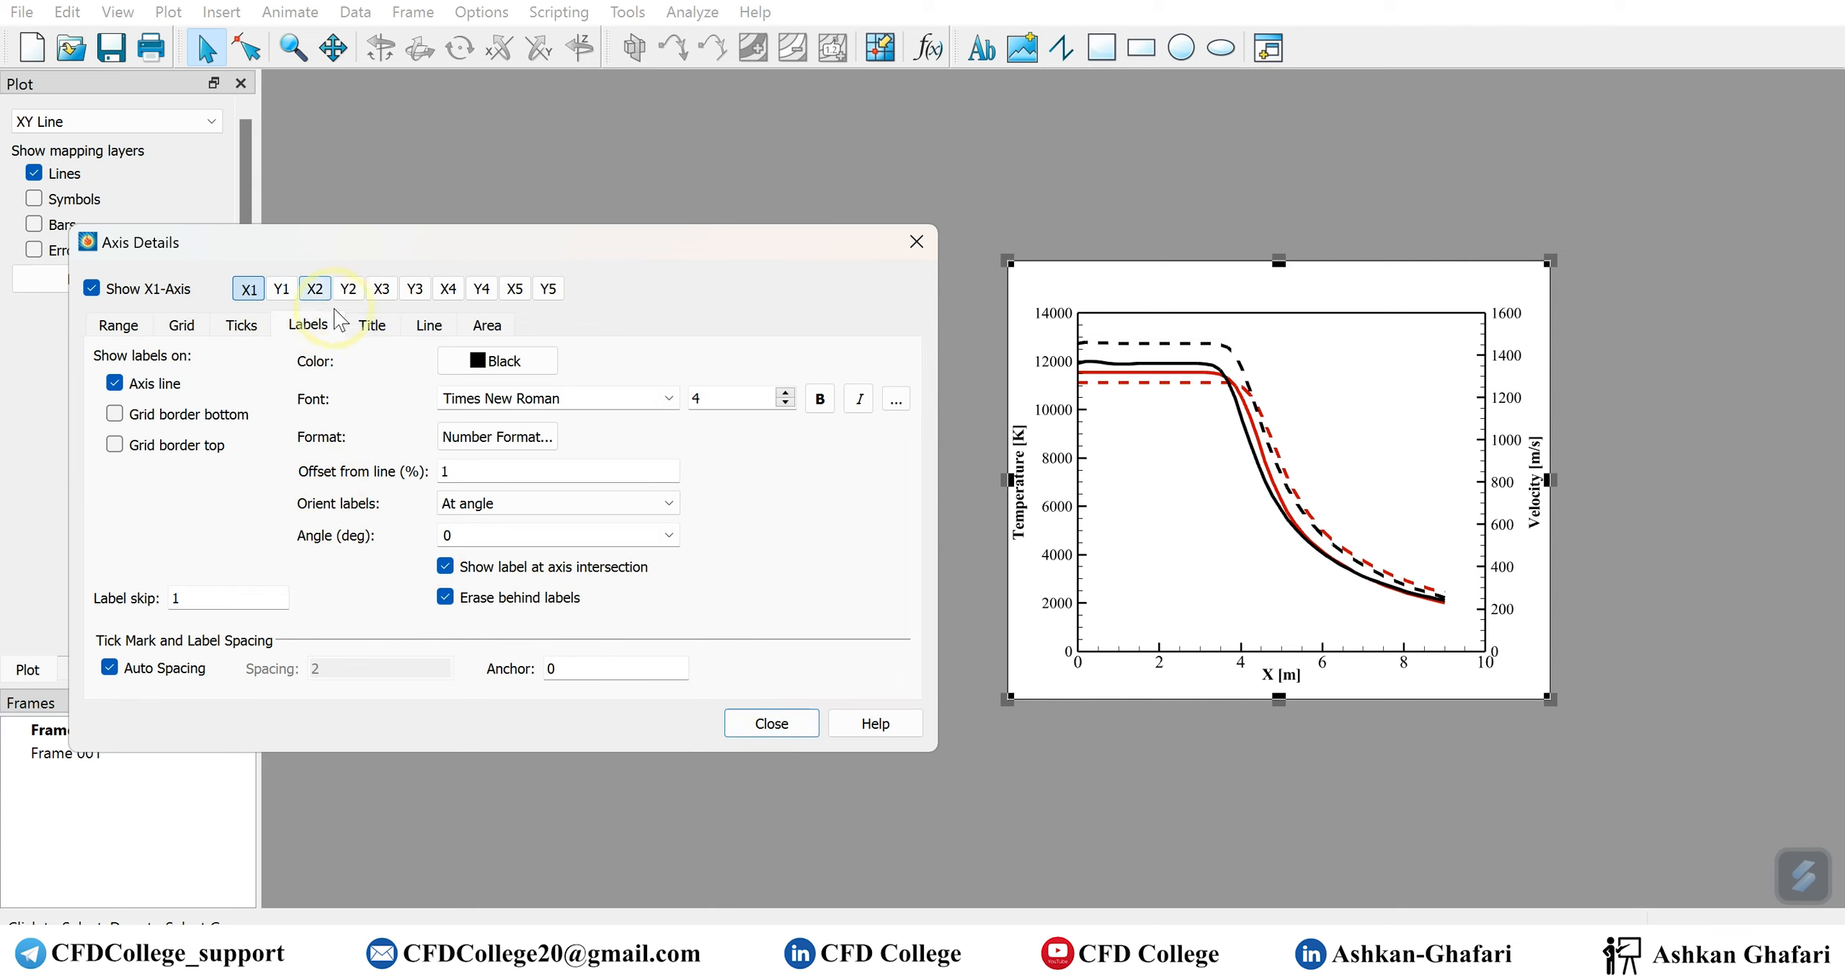
# Set the Y1 temperature axis title's font size to 4
pyautogui.click(281, 289)
pyautogui.click(372, 325)
pyautogui.moveTo(757, 398); pyautogui.dragTo(611, 408)
pyautogui.write('4')
pyautogui.press('Return')
# Set the Y2 velocity axis title's font size to 4 and close the axis details
pyautogui.click(346, 289)
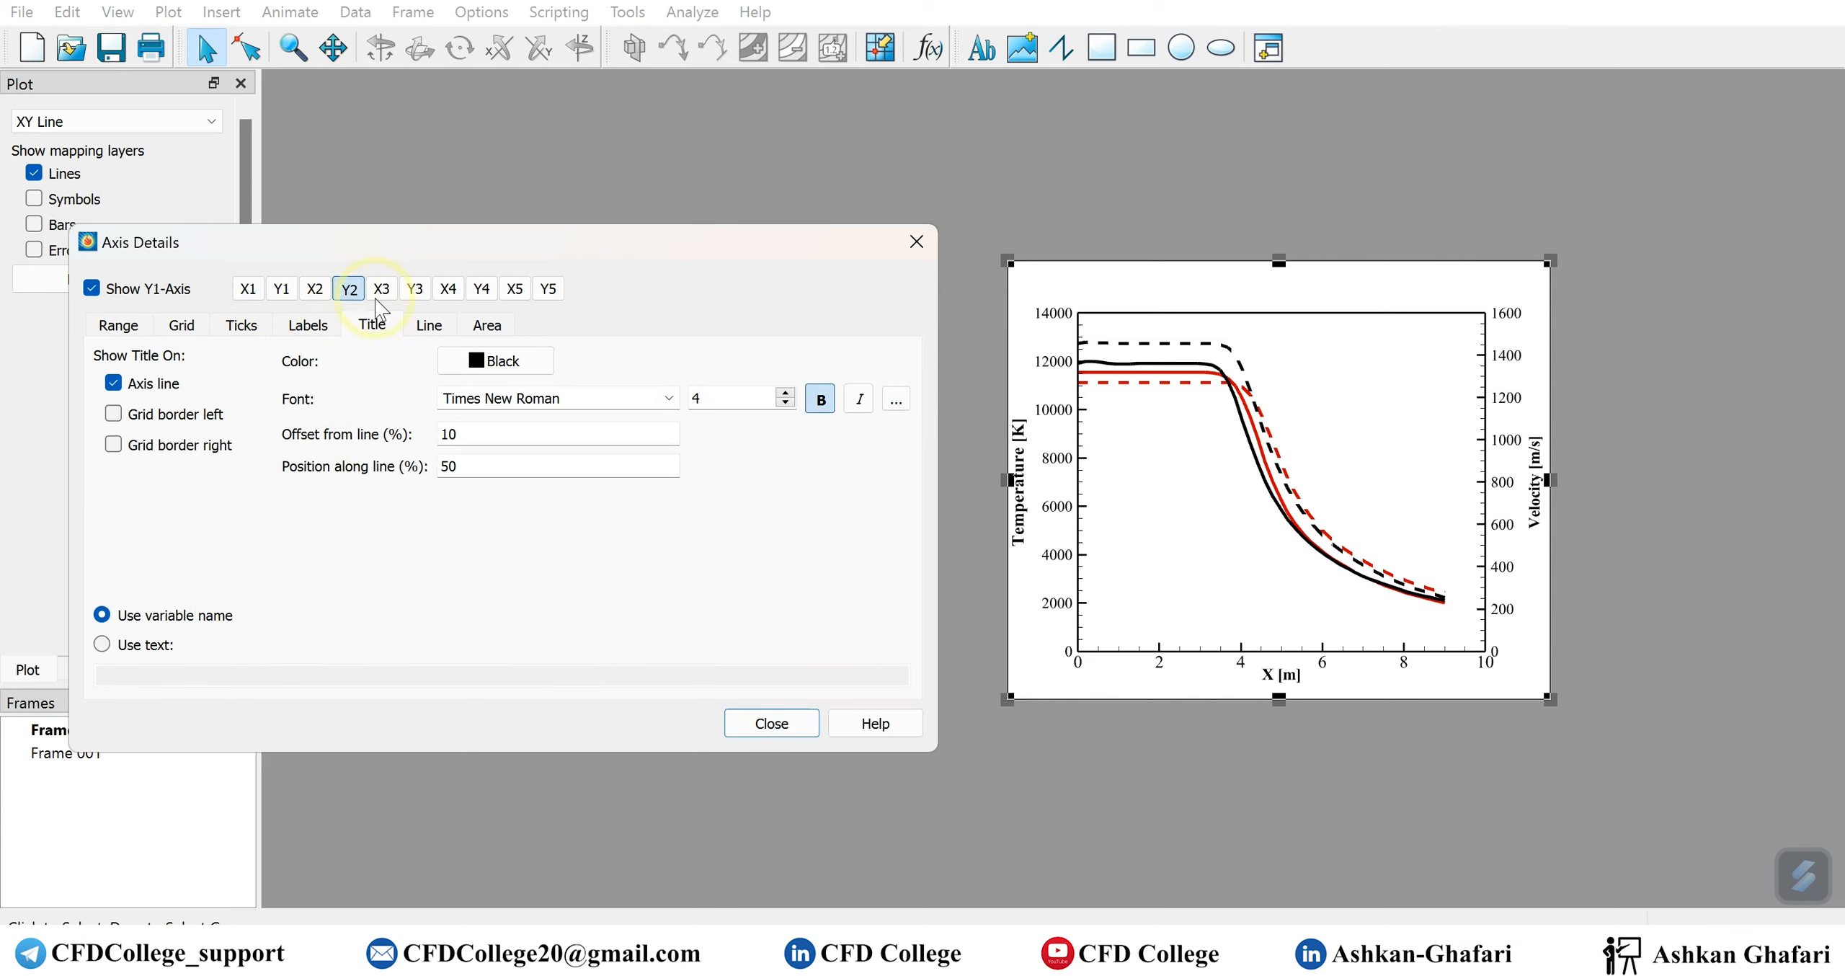
pyautogui.click(727, 398)
pyautogui.press('BackSpace')
pyautogui.press('BackSpace')
pyautogui.press('BackSpace')
pyautogui.write('4')
pyautogui.press('Return')
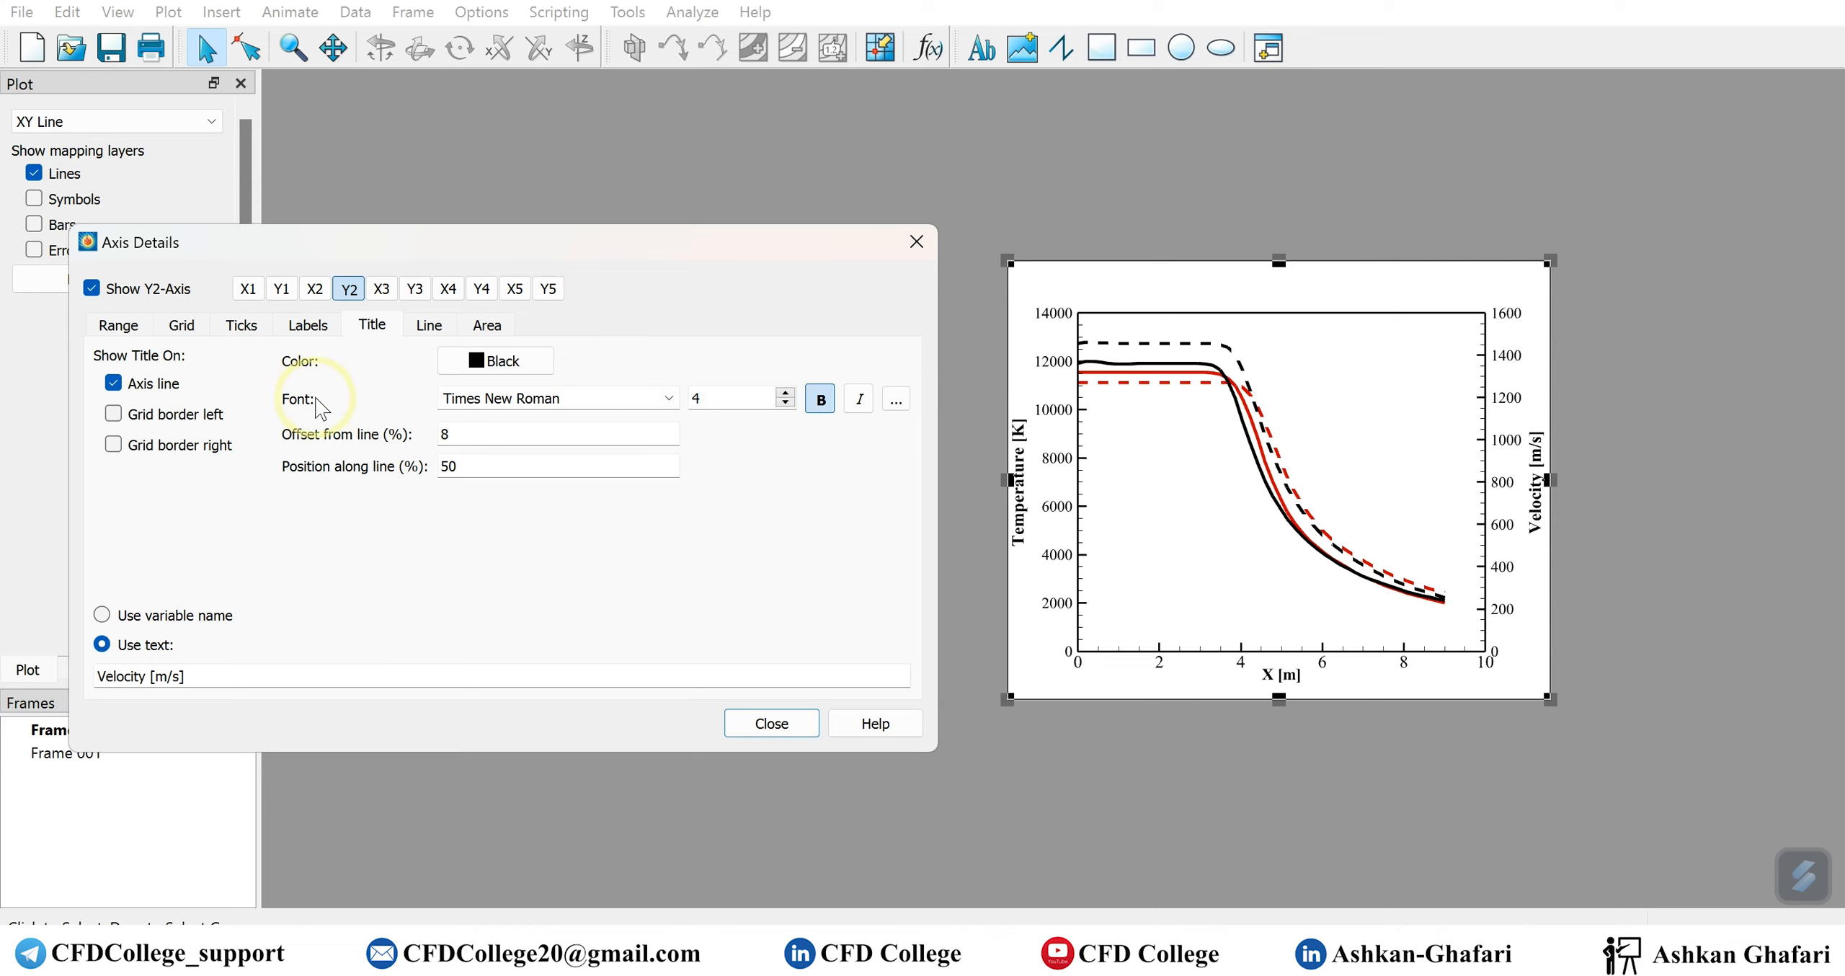
pyautogui.click(784, 733)
pyautogui.click(117, 279)
pyautogui.click(410, 410)
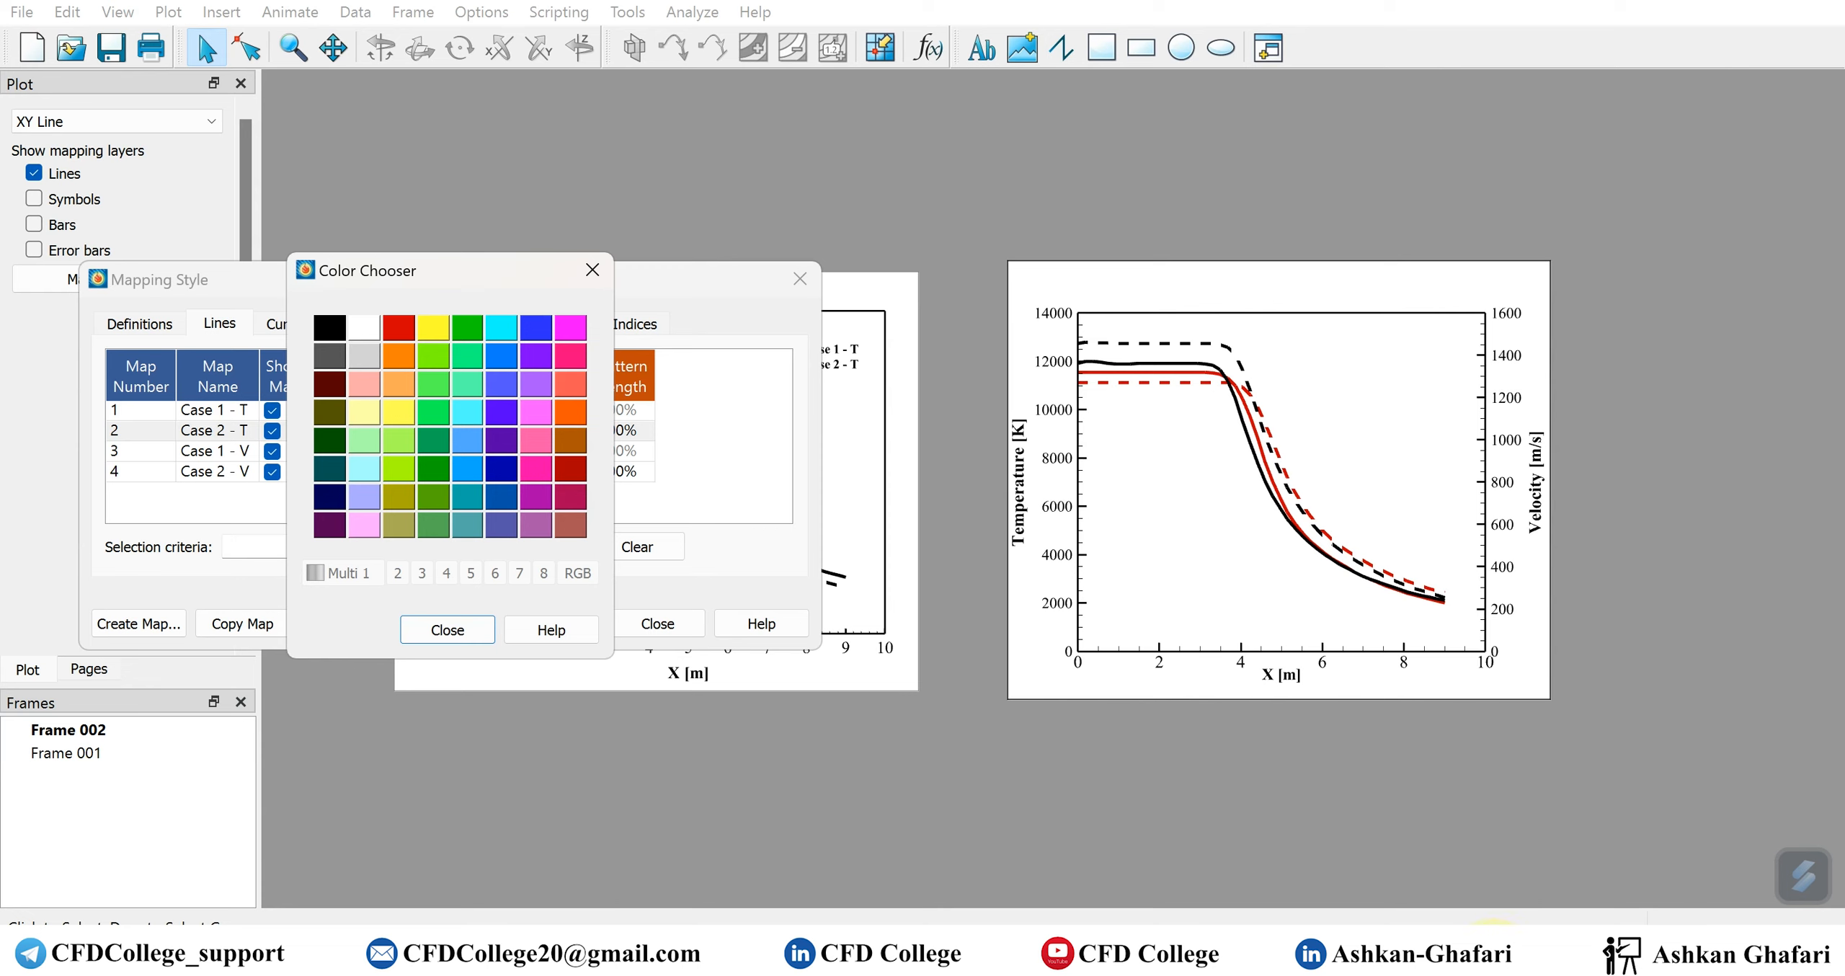
pyautogui.click(447, 630)
pyautogui.click(658, 624)
# Move the temperature-velocity frame down over the lower part of the first plot and paste a duplicate of it
pyautogui.moveTo(1084, 692); pyautogui.dragTo(433, 867)
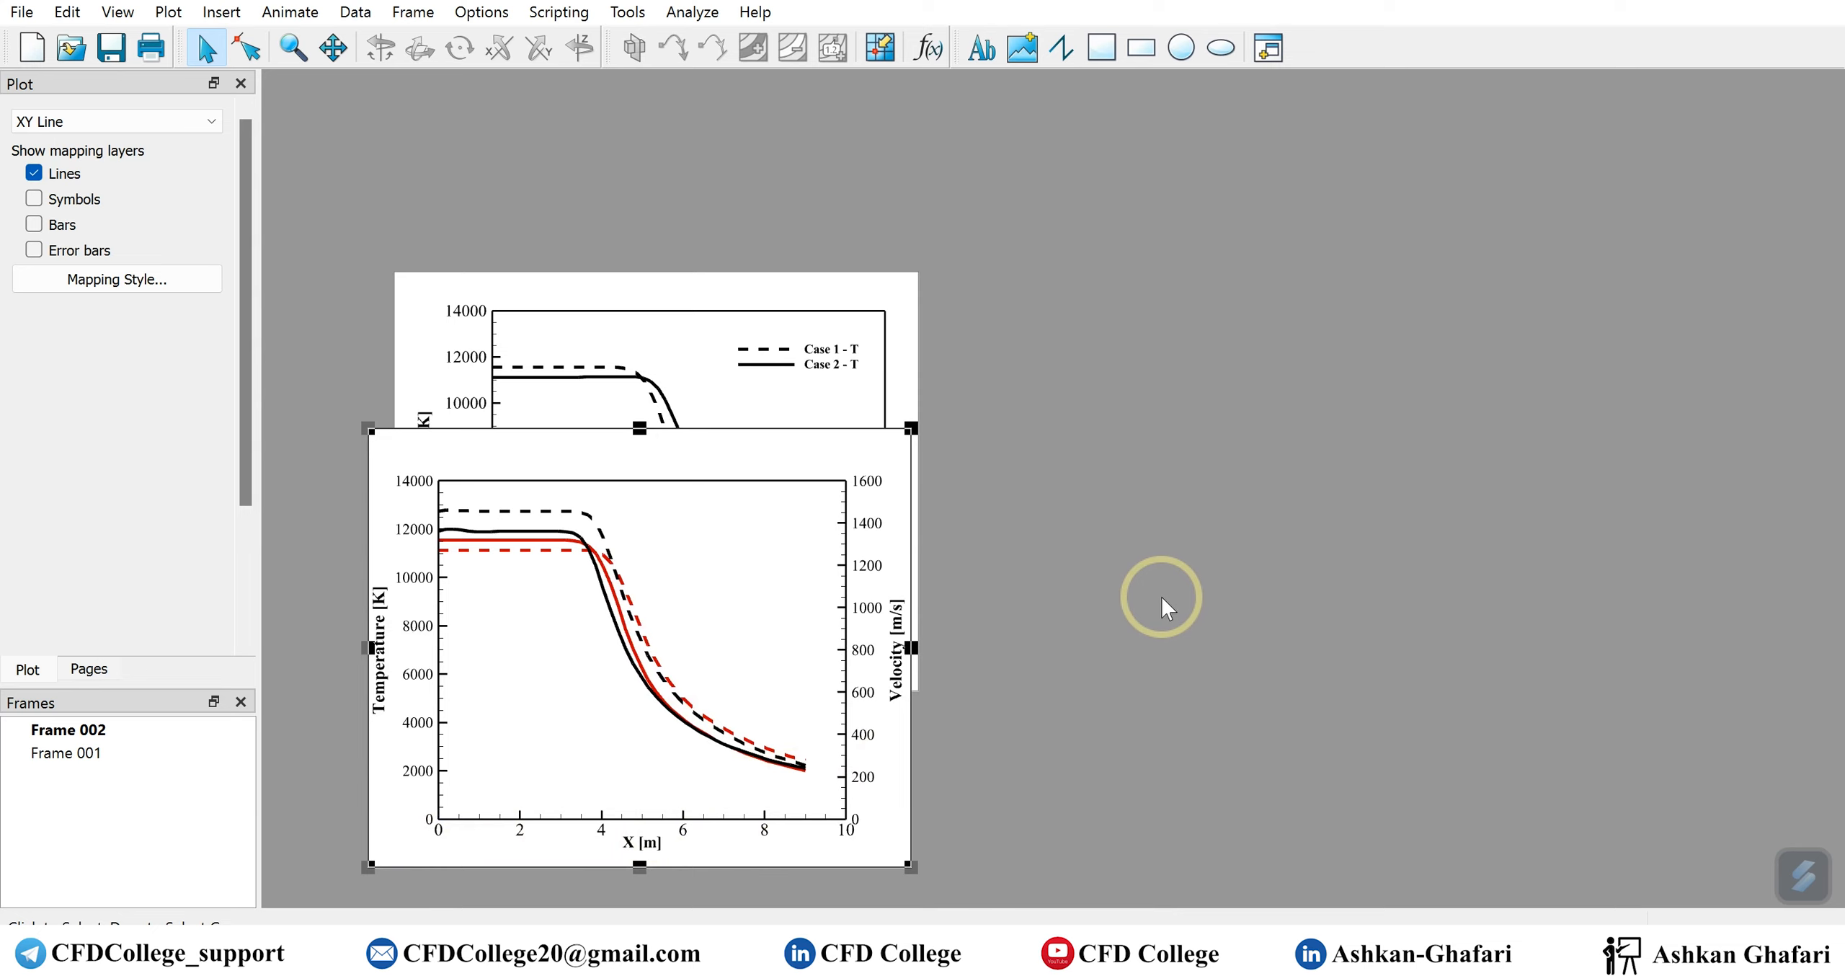
pyautogui.click(1111, 491)
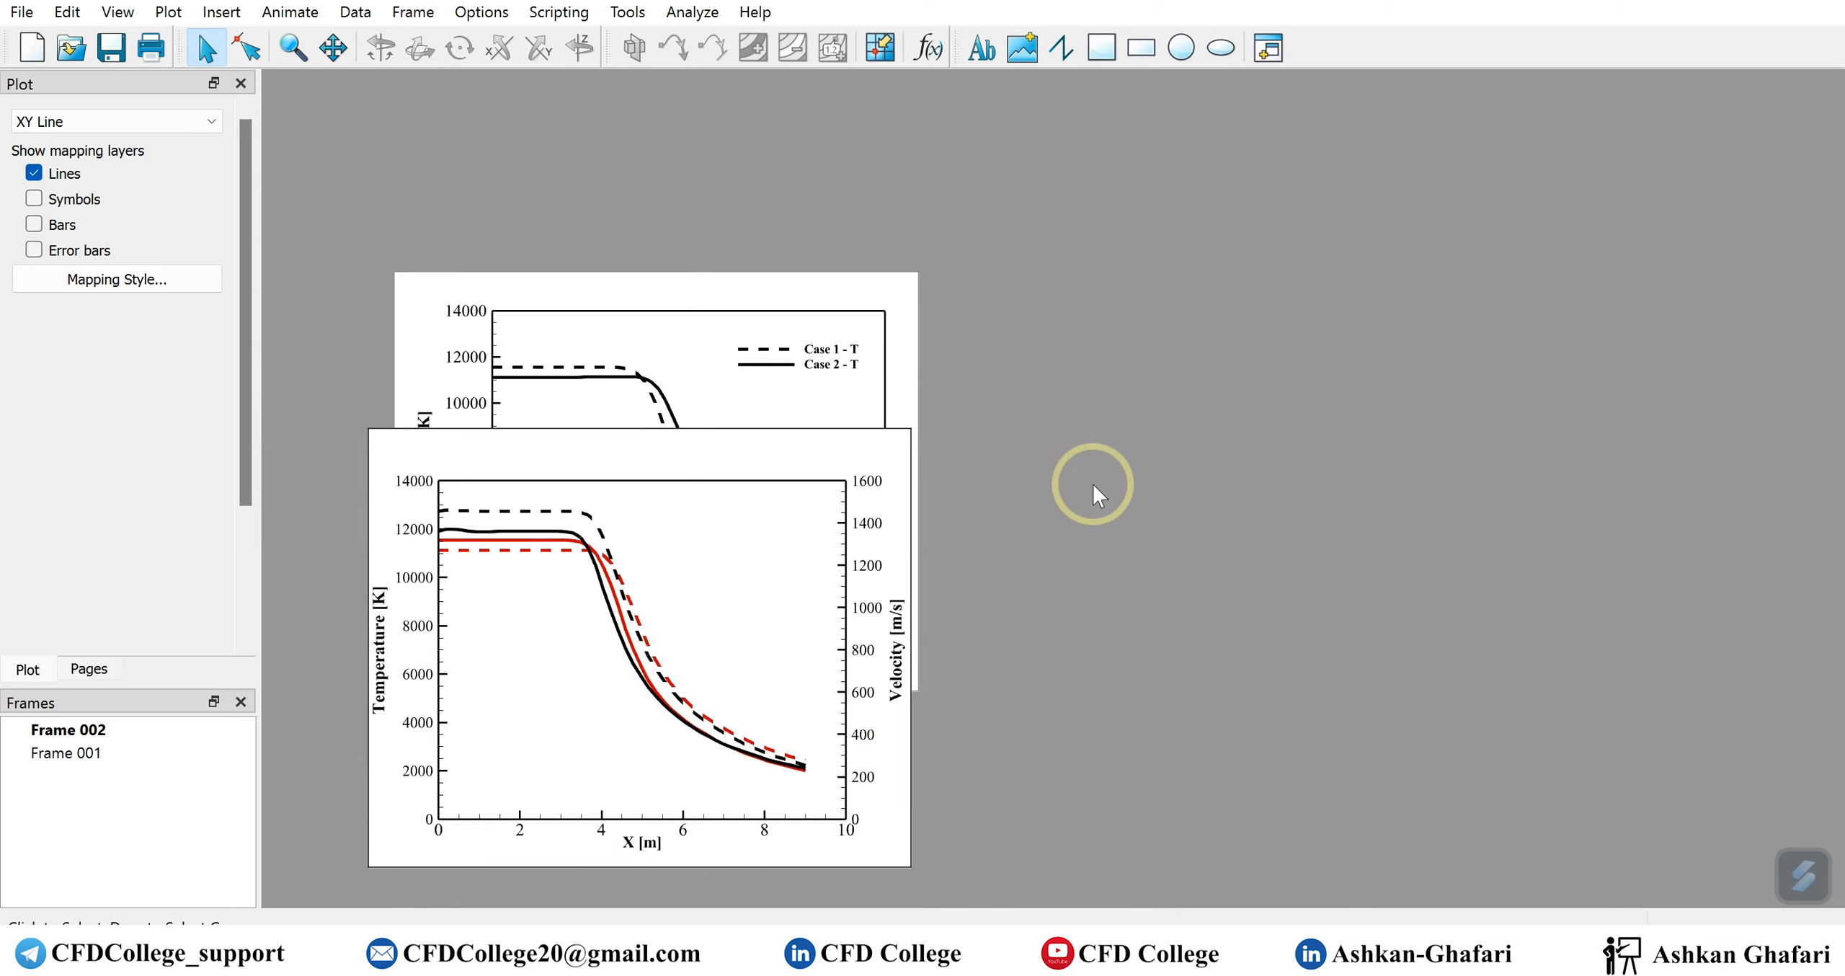
pyautogui.hotkey('ctrl', 'v')
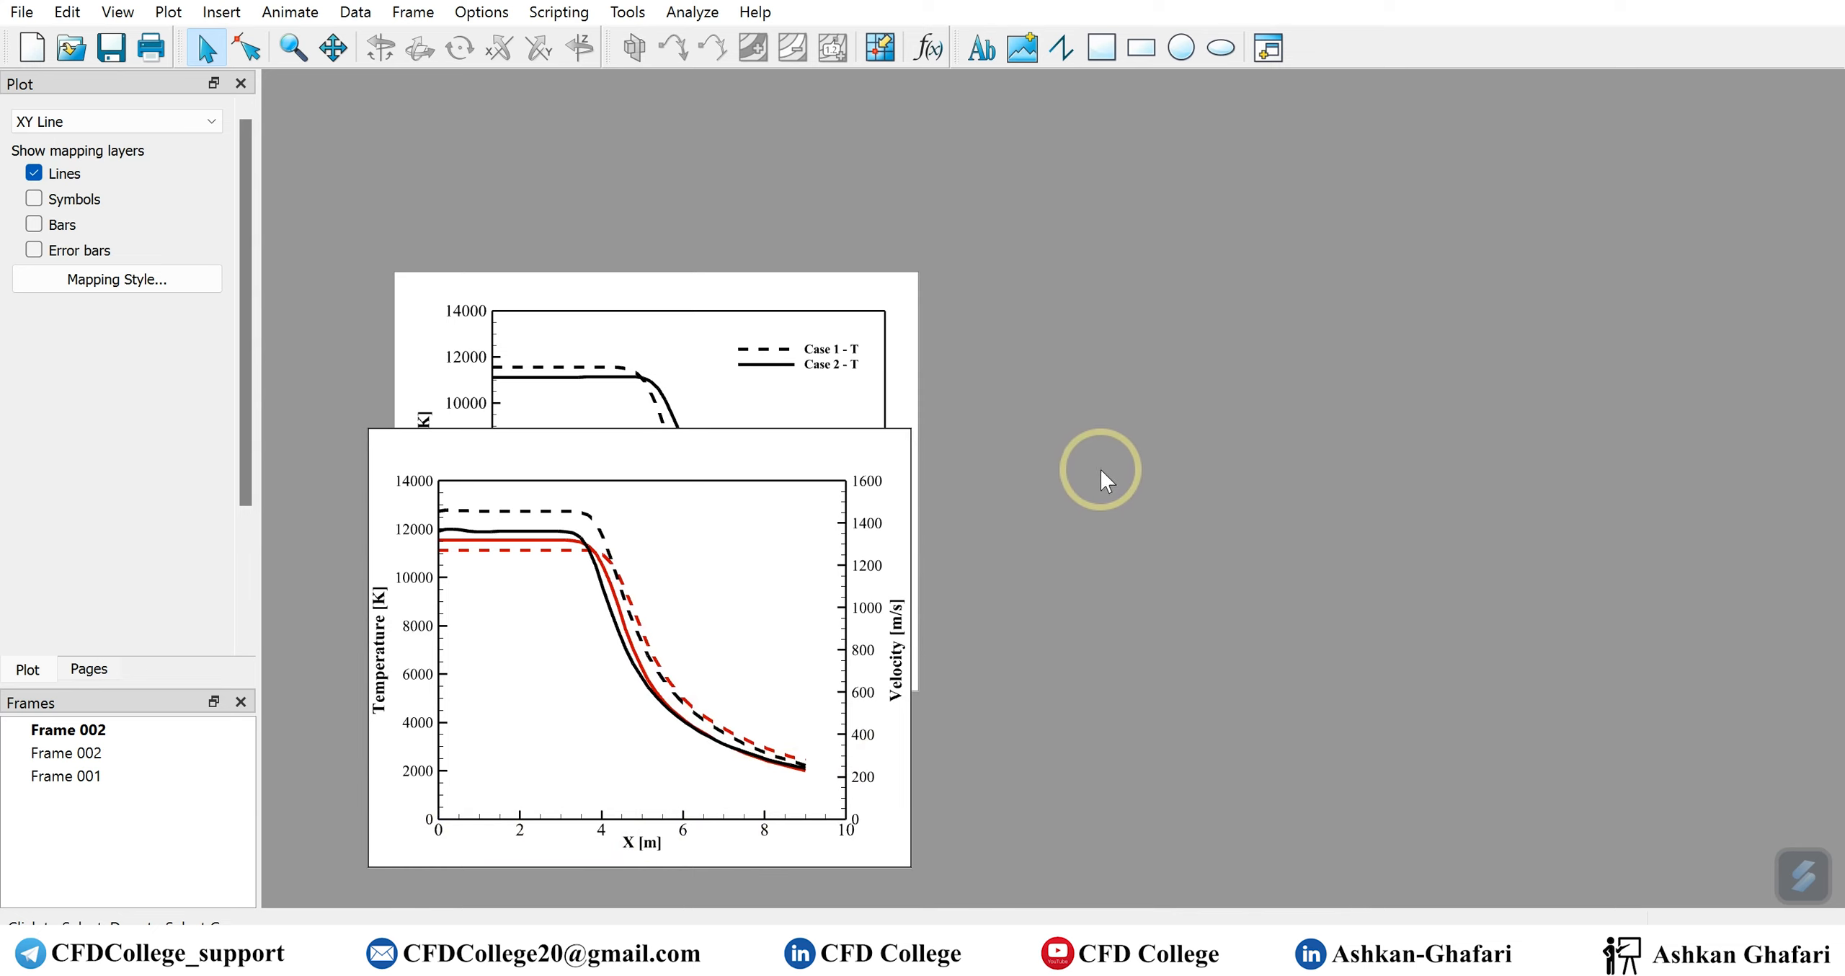
# Move the pasted temperature-velocity frame into the empty workspace to the right of the original plots and select it
pyautogui.moveTo(821, 431); pyautogui.dragTo(1515, 229)
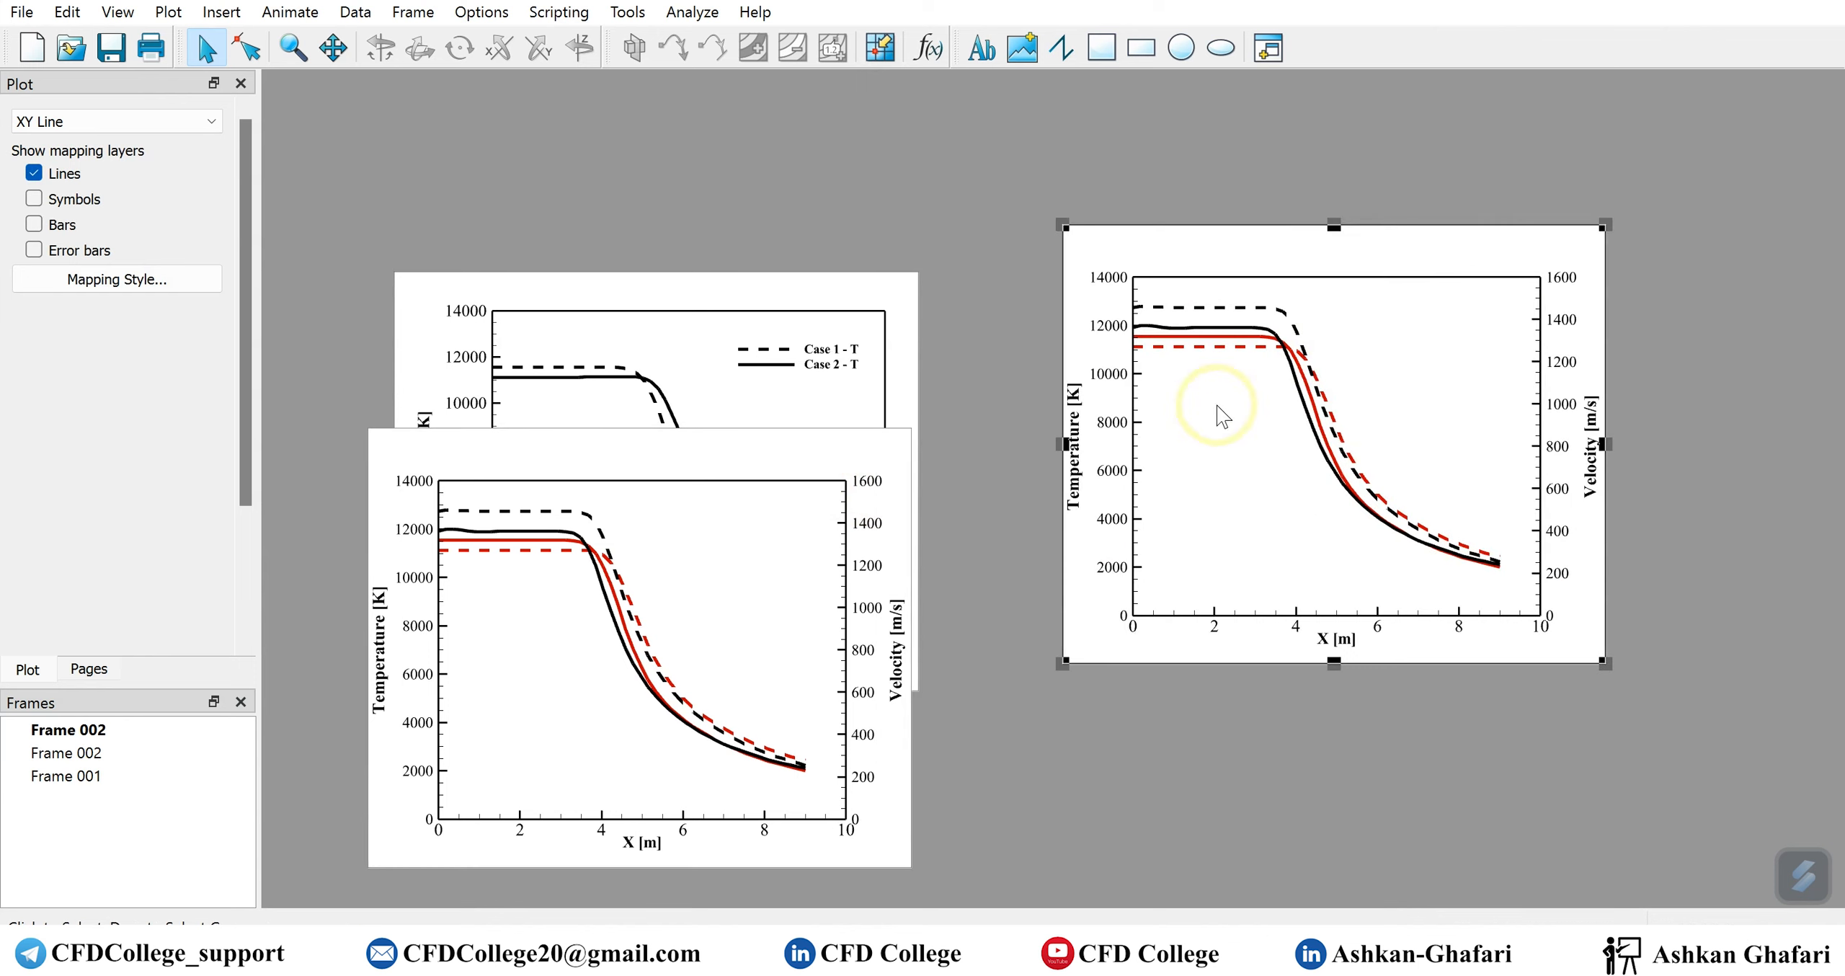
pyautogui.click(1157, 744)
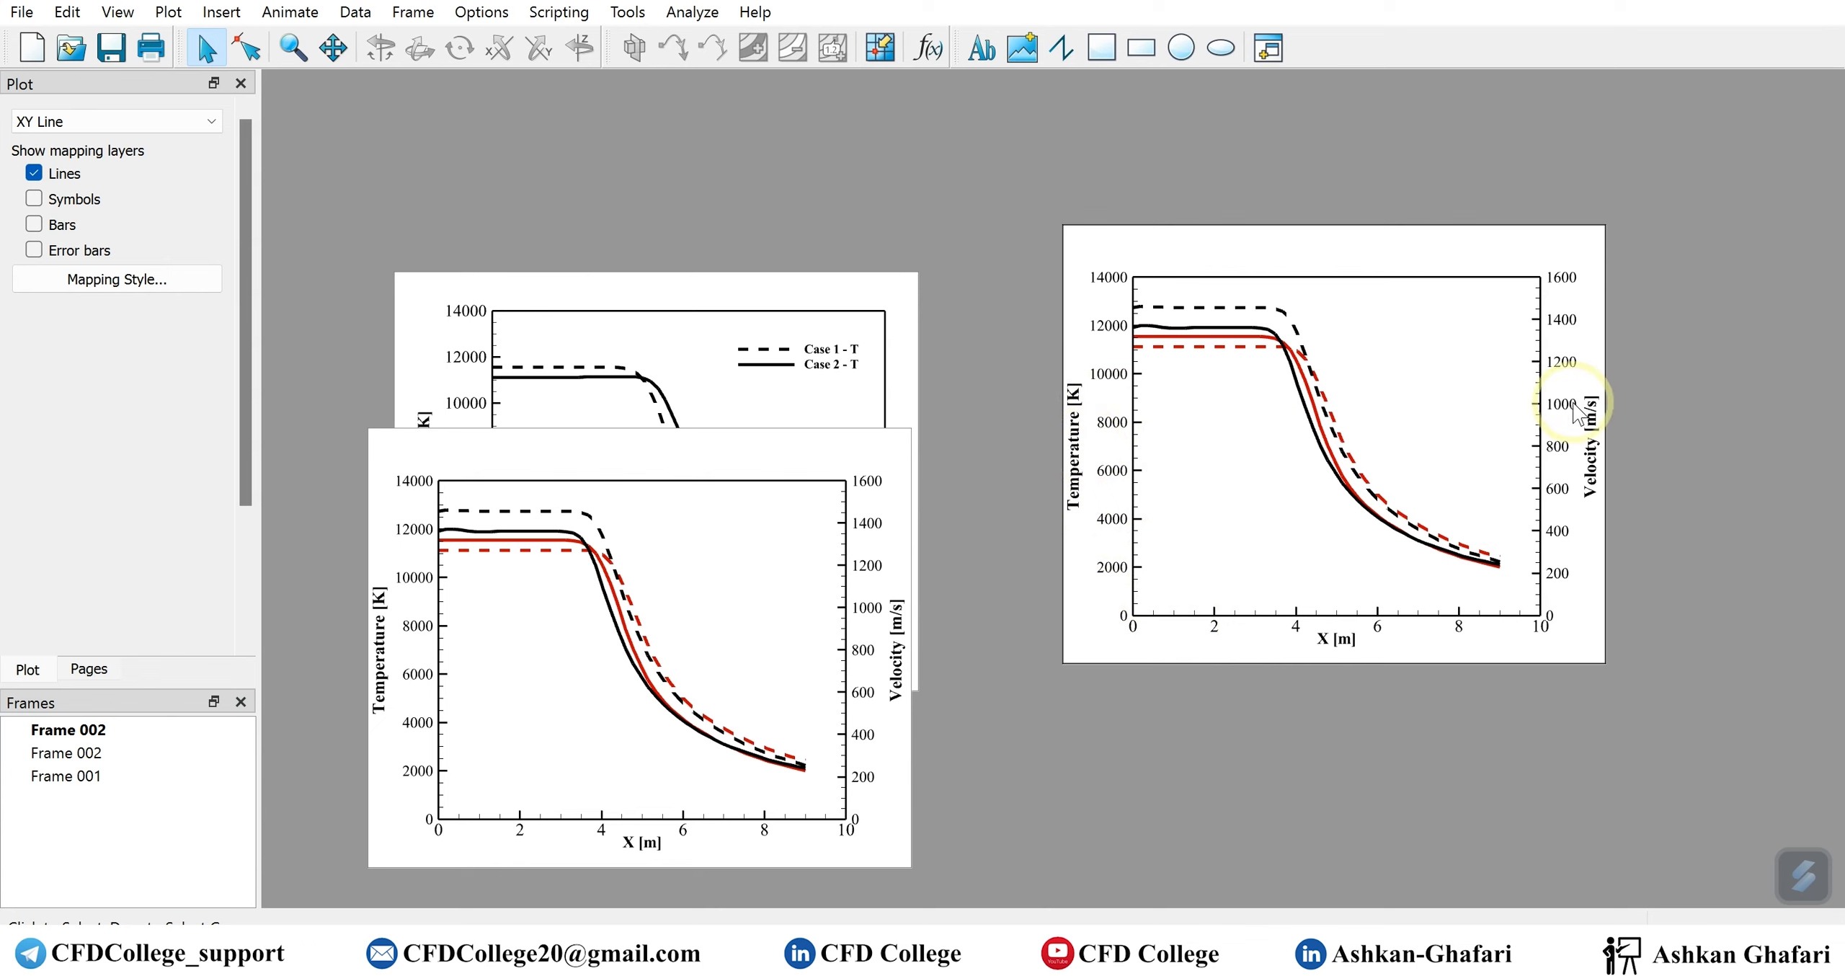
pyautogui.click(1073, 496)
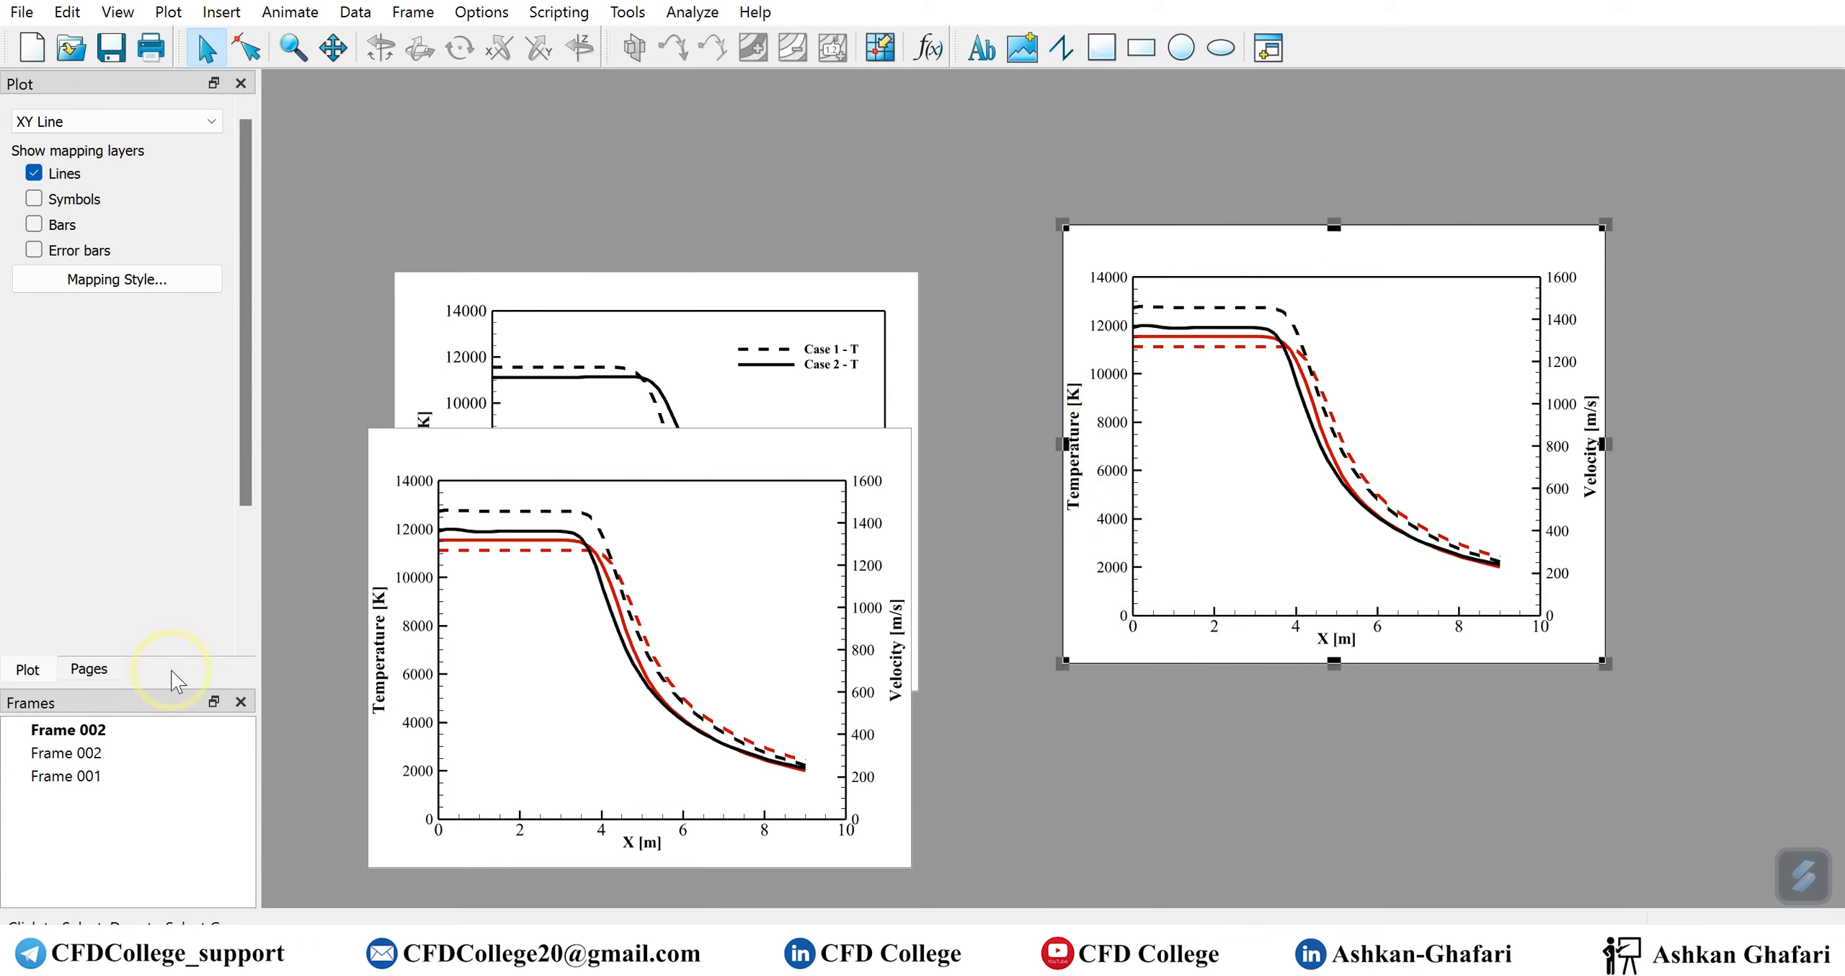
# Assign the Case 1 - V and Case 2 - V mappings to the X2 axis and bring up the mappings' line settings
pyautogui.click(147, 280)
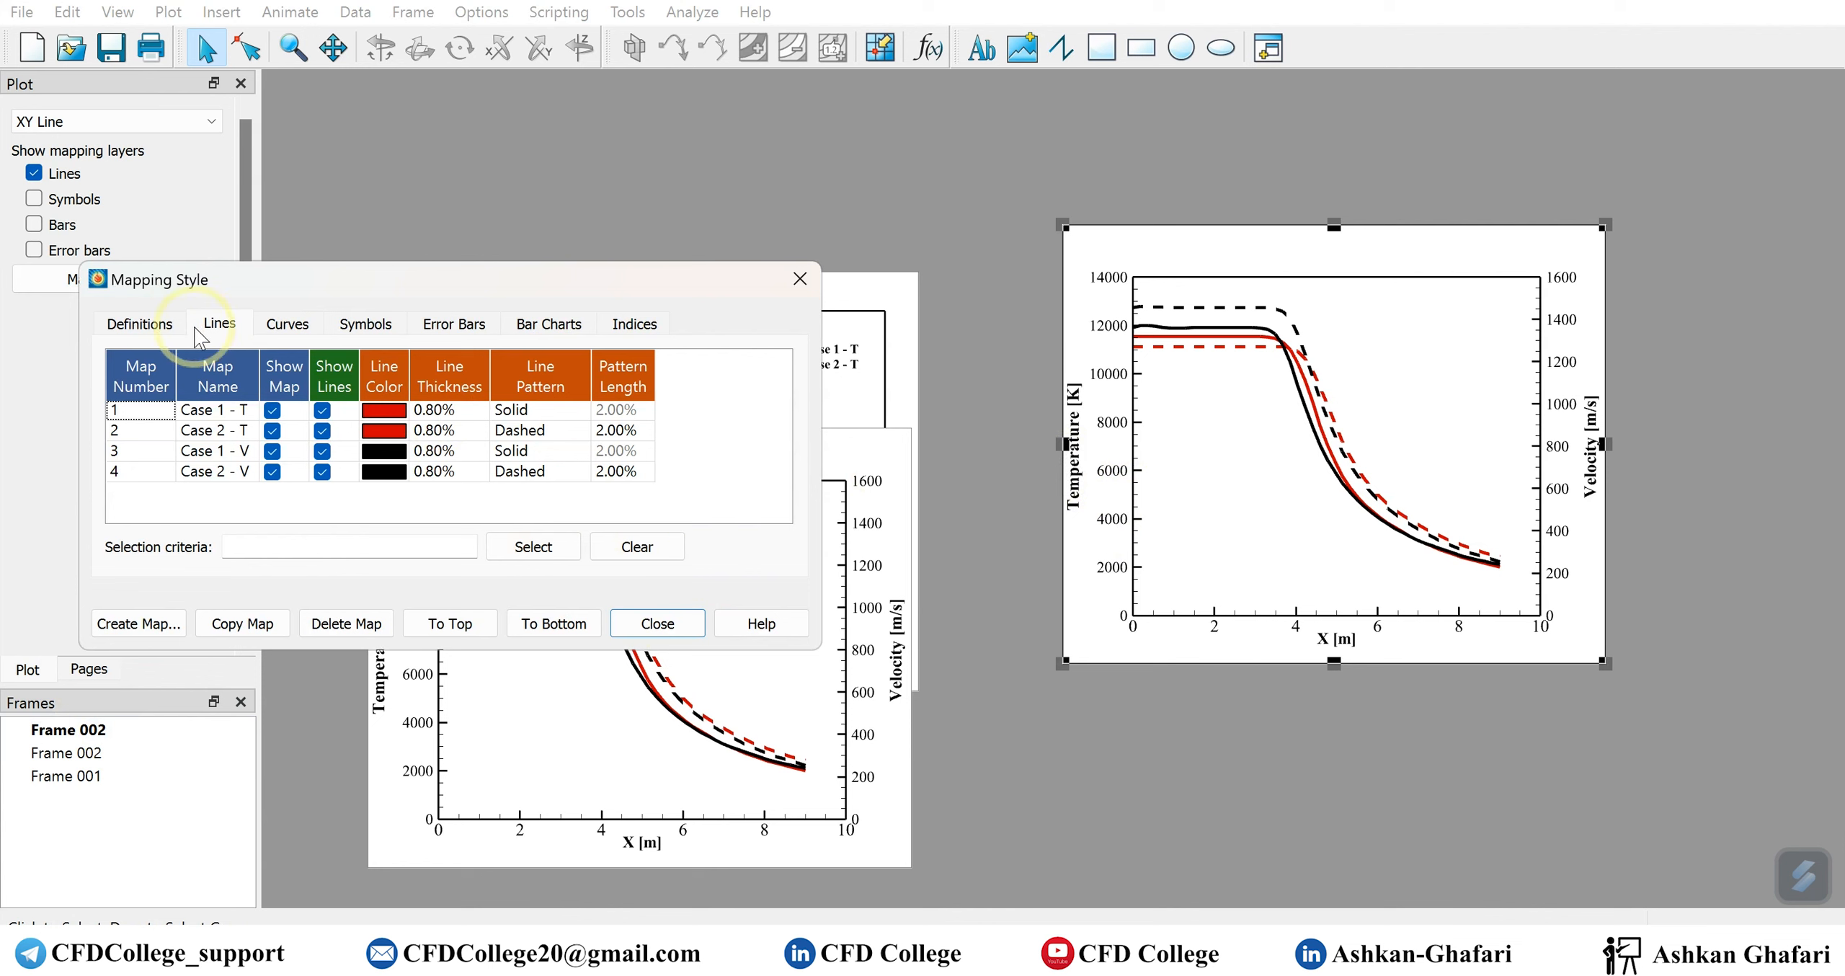
pyautogui.click(140, 324)
pyautogui.click(612, 512)
pyautogui.click(611, 511)
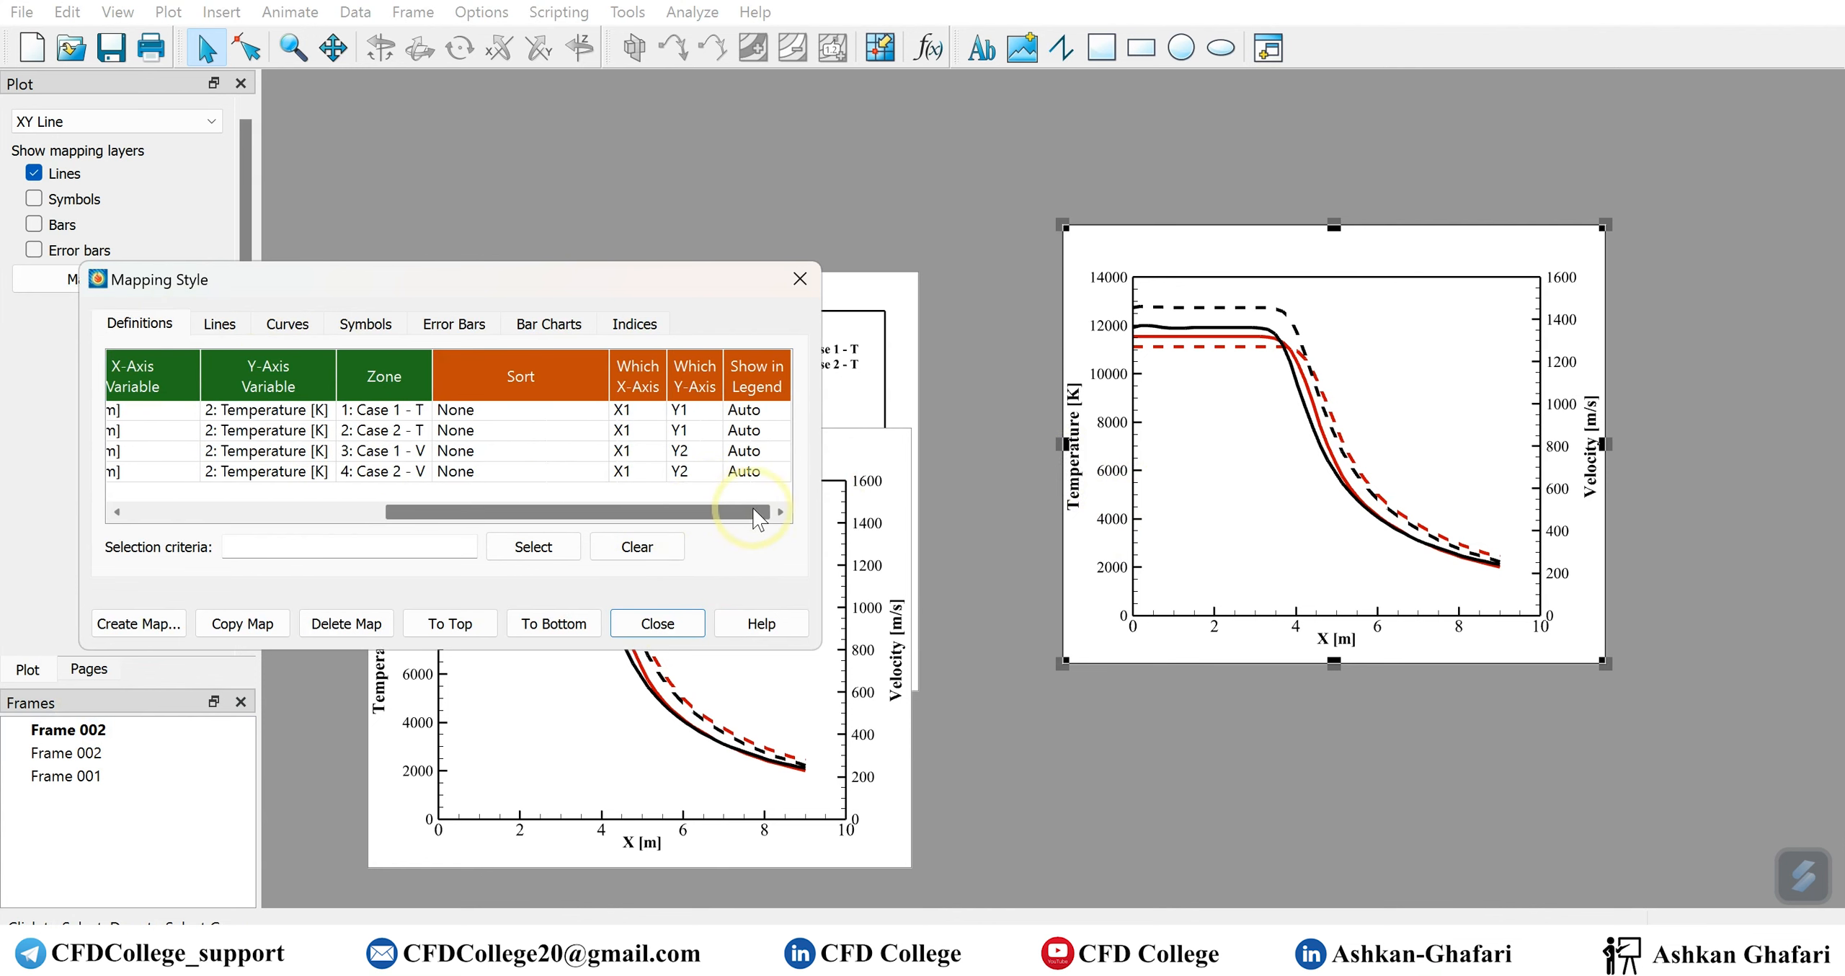
pyautogui.click(640, 452)
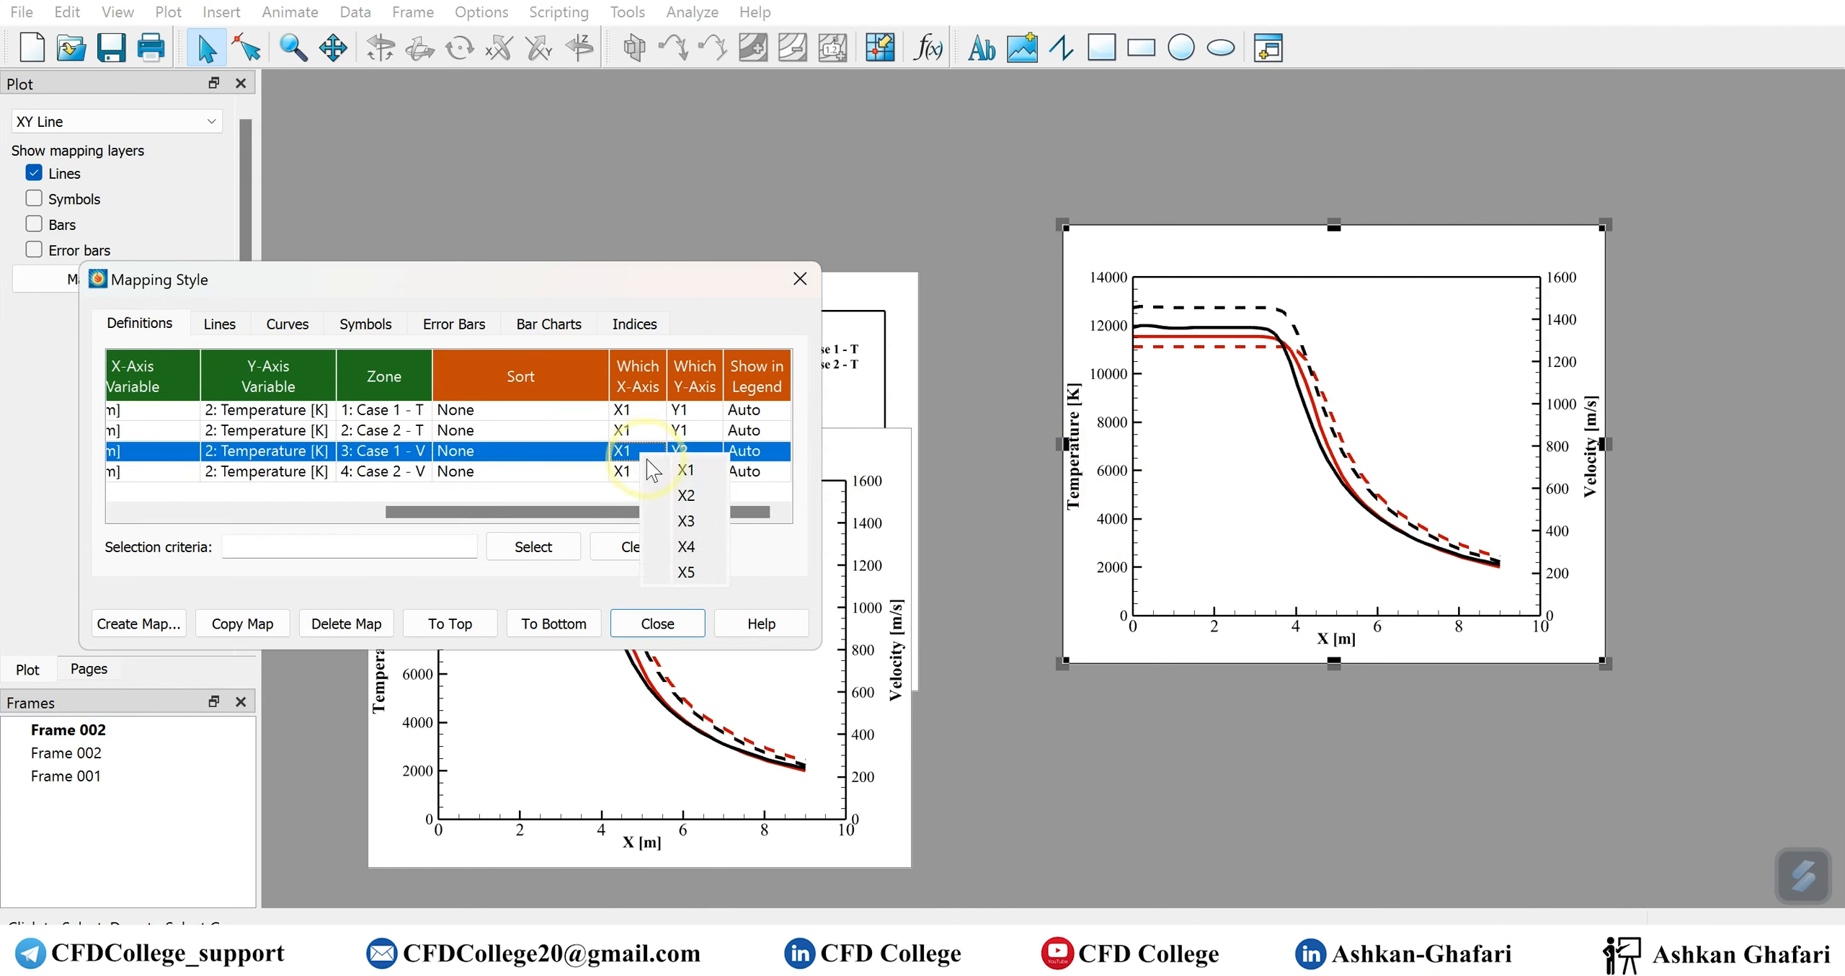
pyautogui.click(678, 492)
pyautogui.click(642, 470)
pyautogui.click(686, 513)
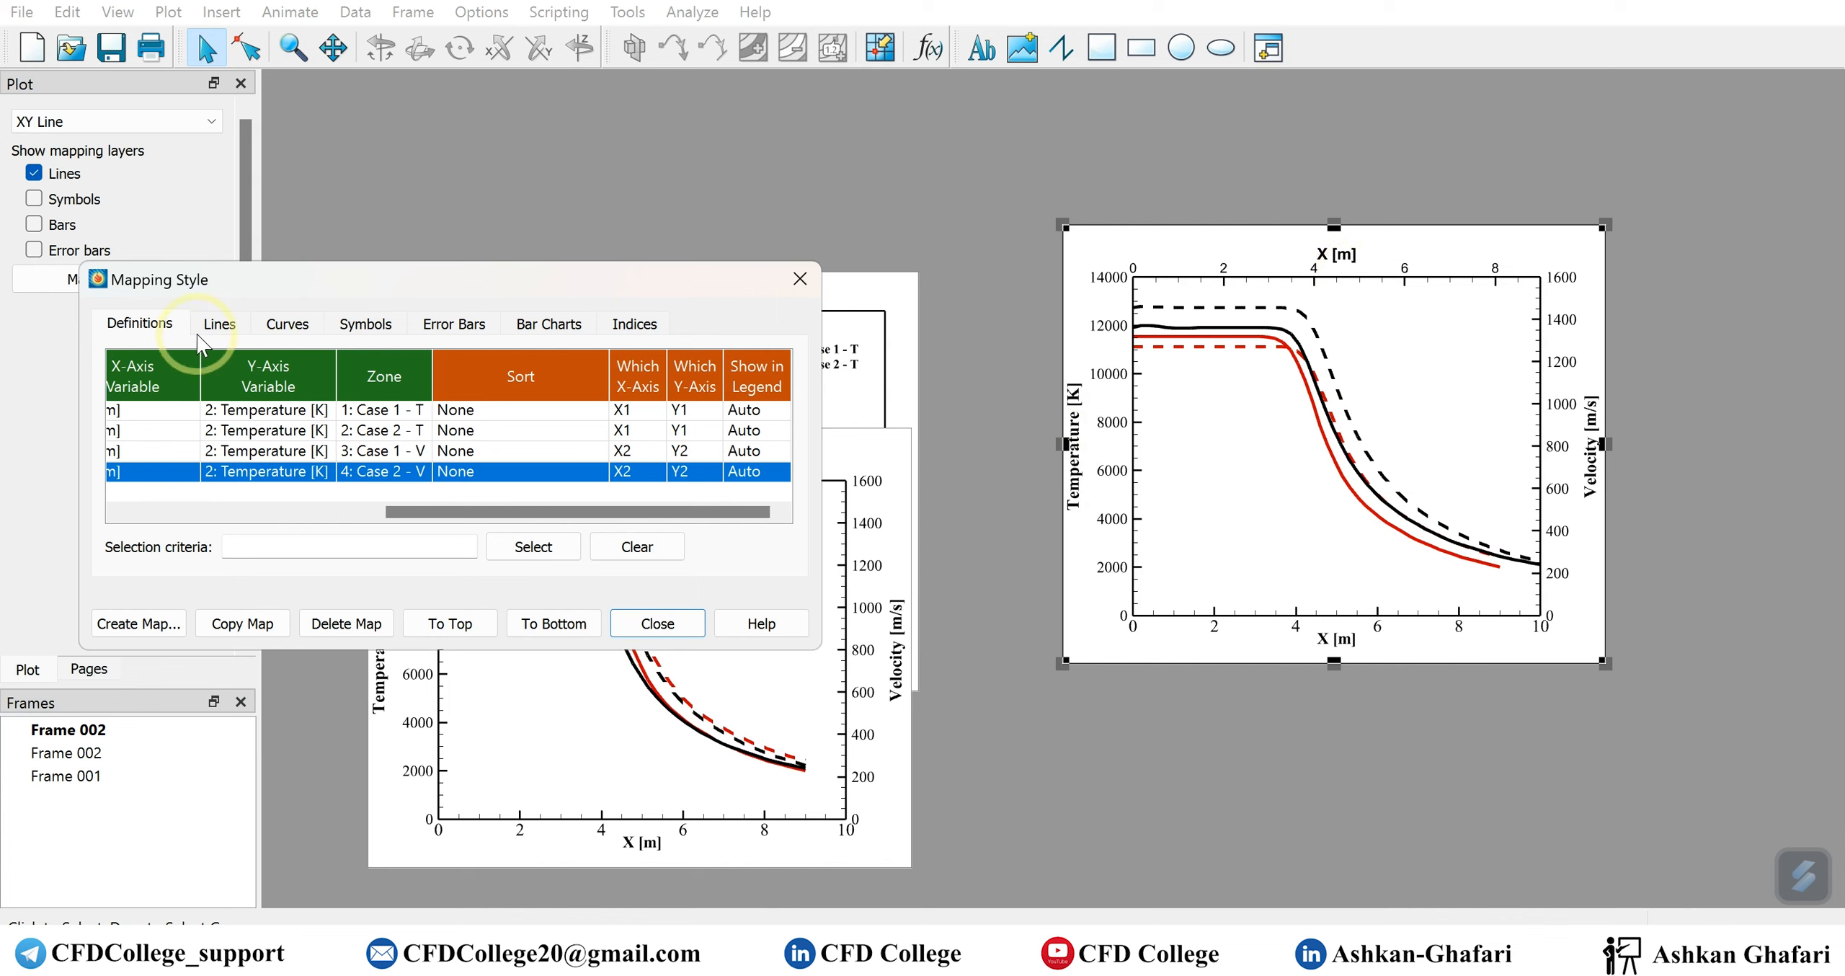
pyautogui.click(219, 323)
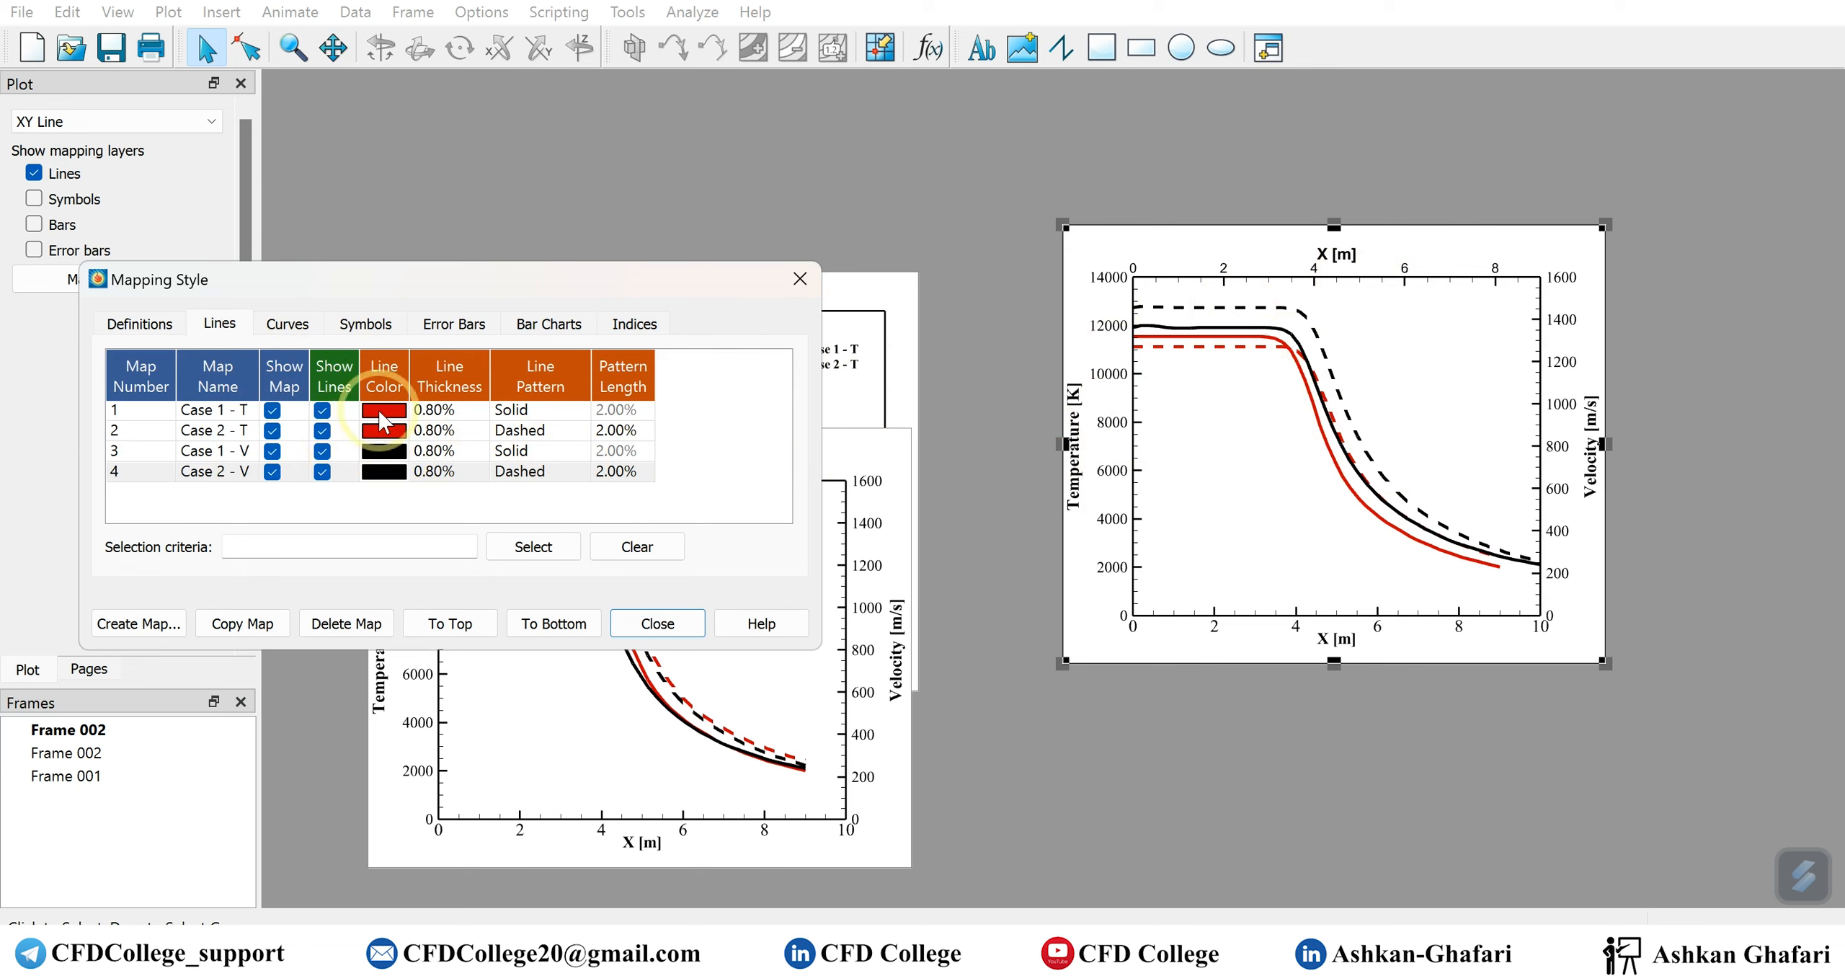
pyautogui.click(384, 418)
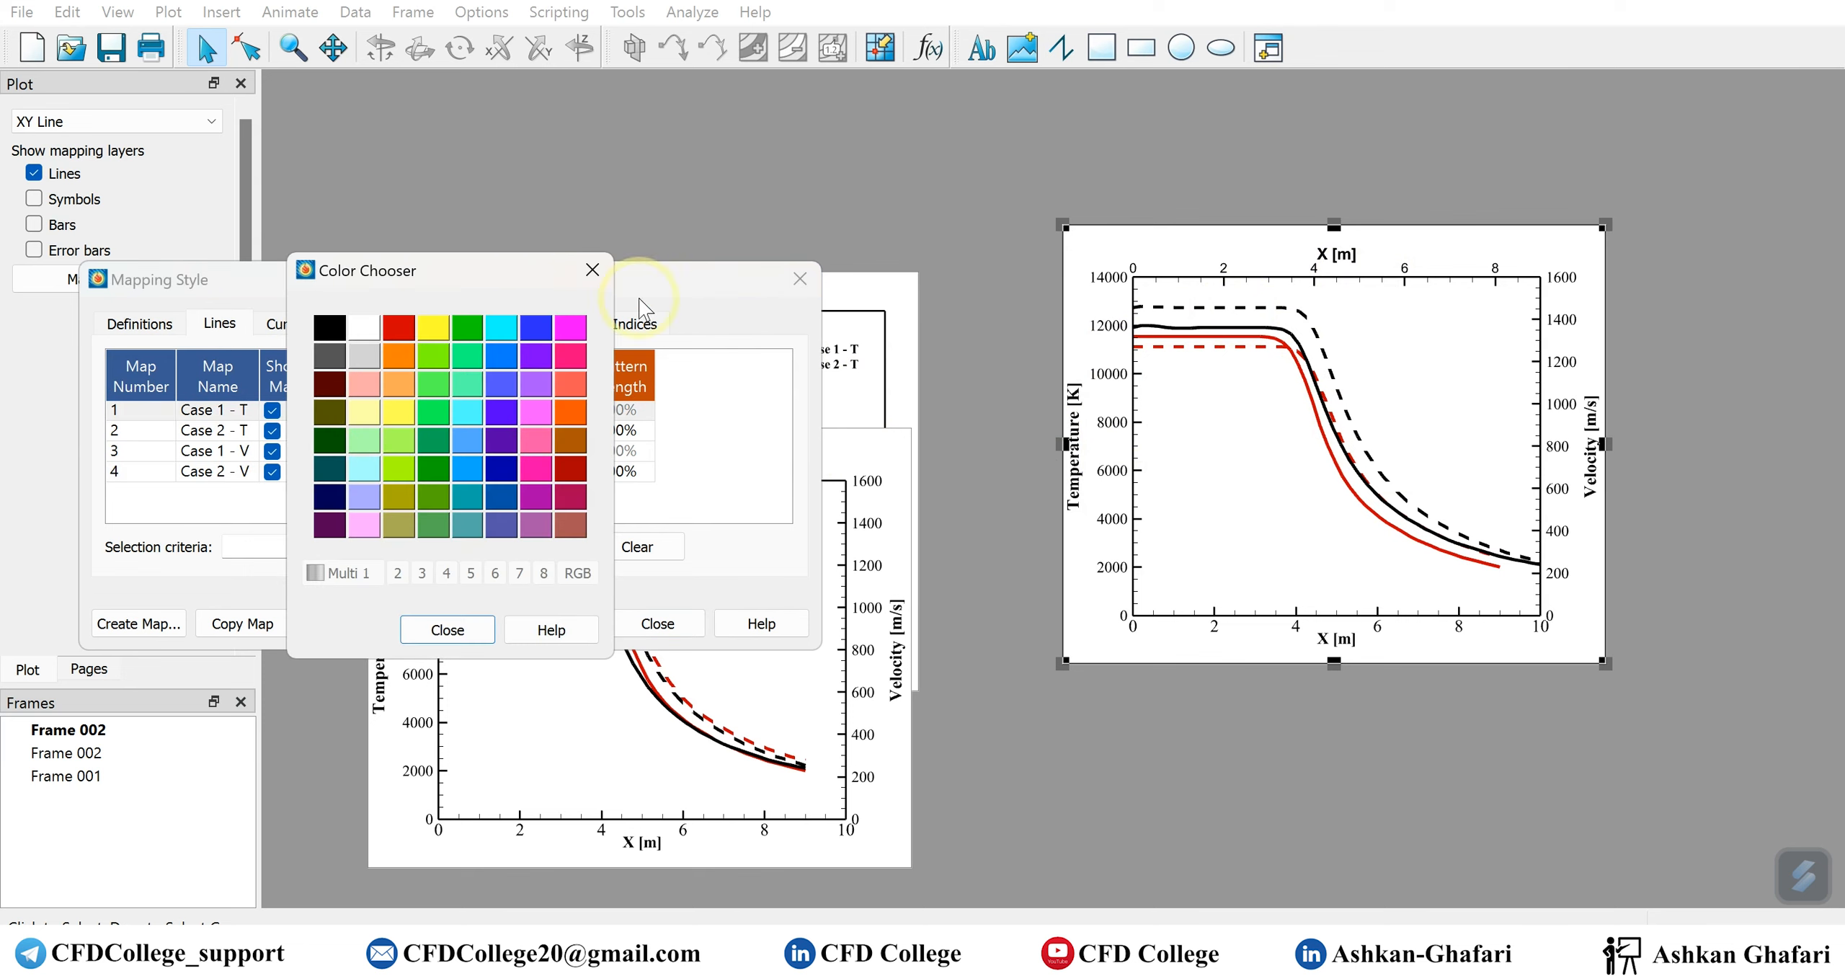
pyautogui.click(598, 260)
pyautogui.click(395, 412)
pyautogui.click(521, 416)
pyautogui.click(530, 431)
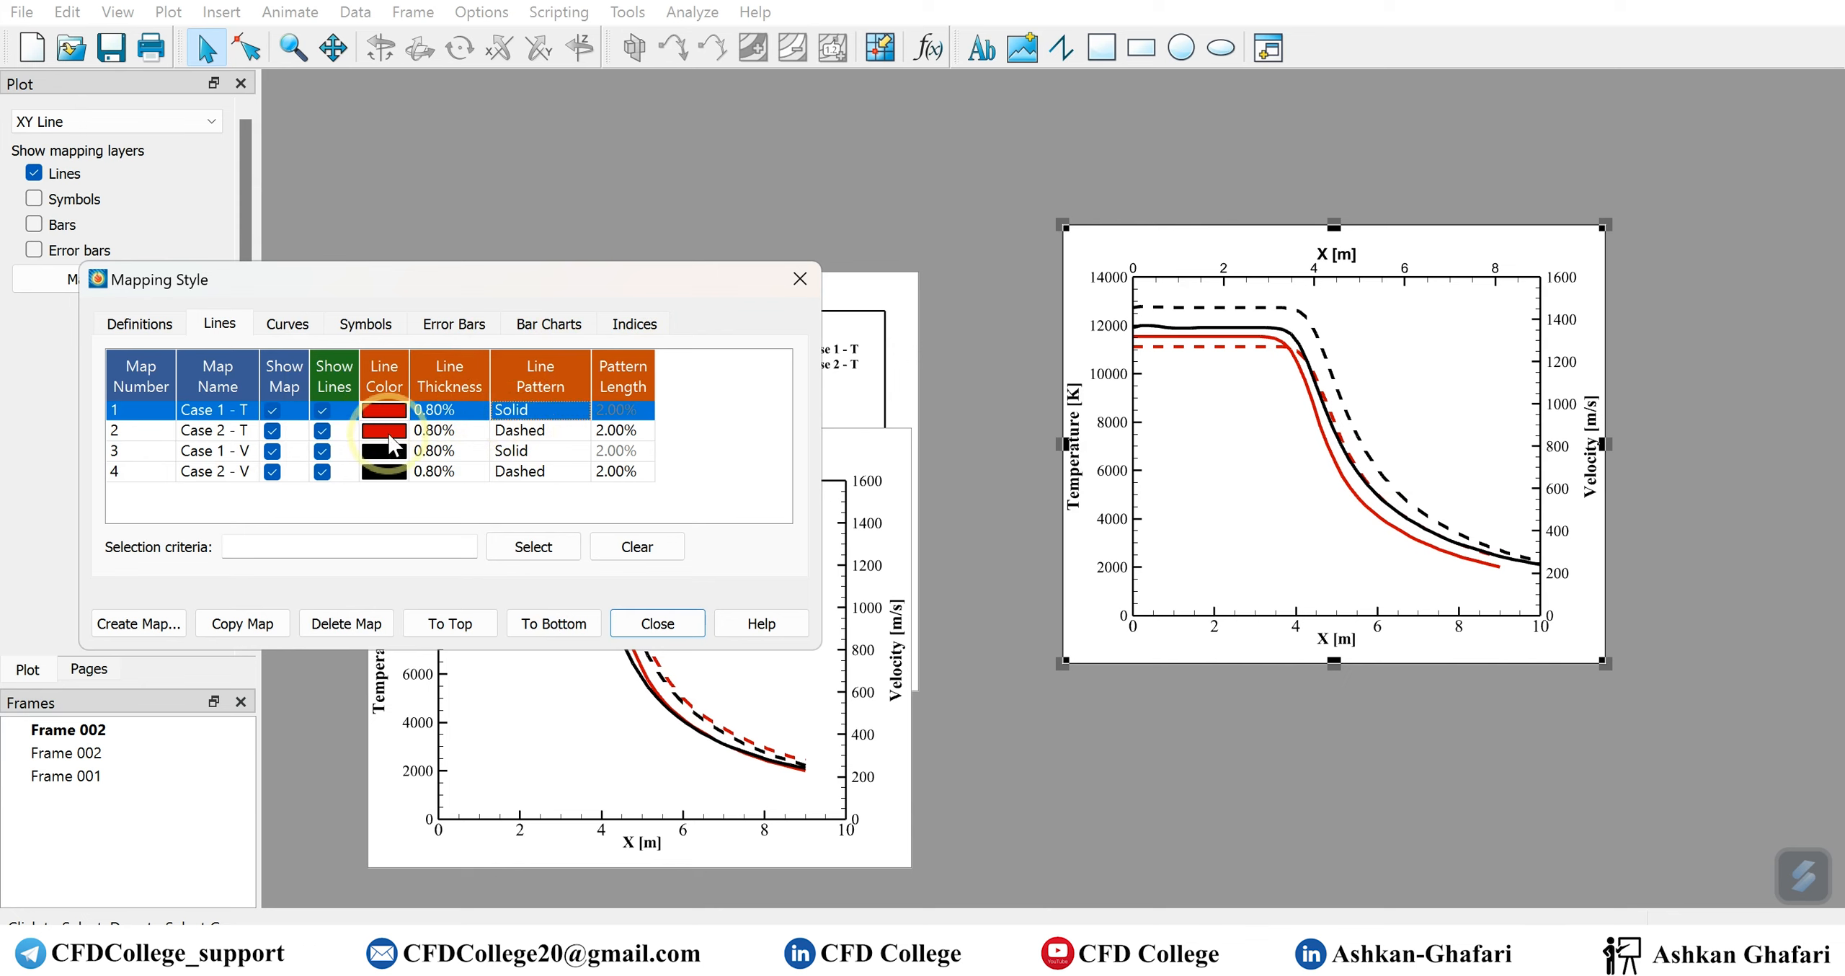
# Set the Case 2 - T line's color to green and its pattern to Solid
pyautogui.click(393, 435)
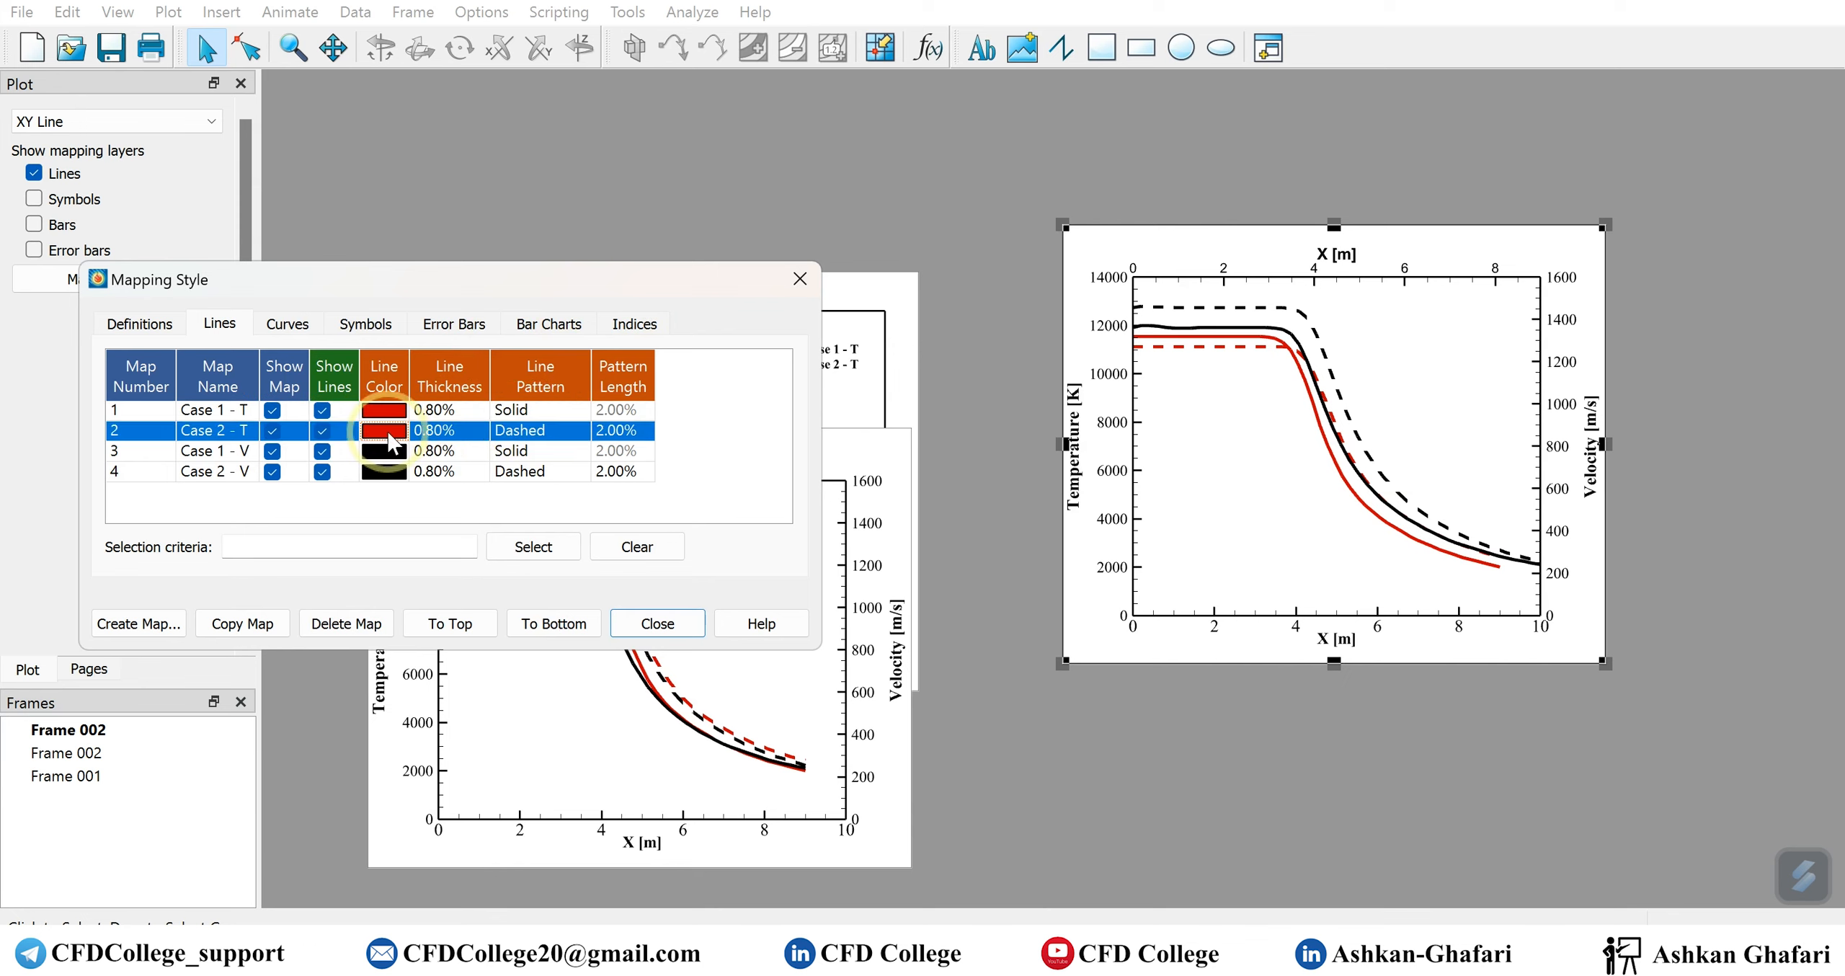
pyautogui.click(393, 436)
pyautogui.click(479, 336)
pyautogui.click(519, 430)
# Color the Case 1 - V line blue and give the Case 2 - V line a Solid pattern
pyautogui.click(382, 456)
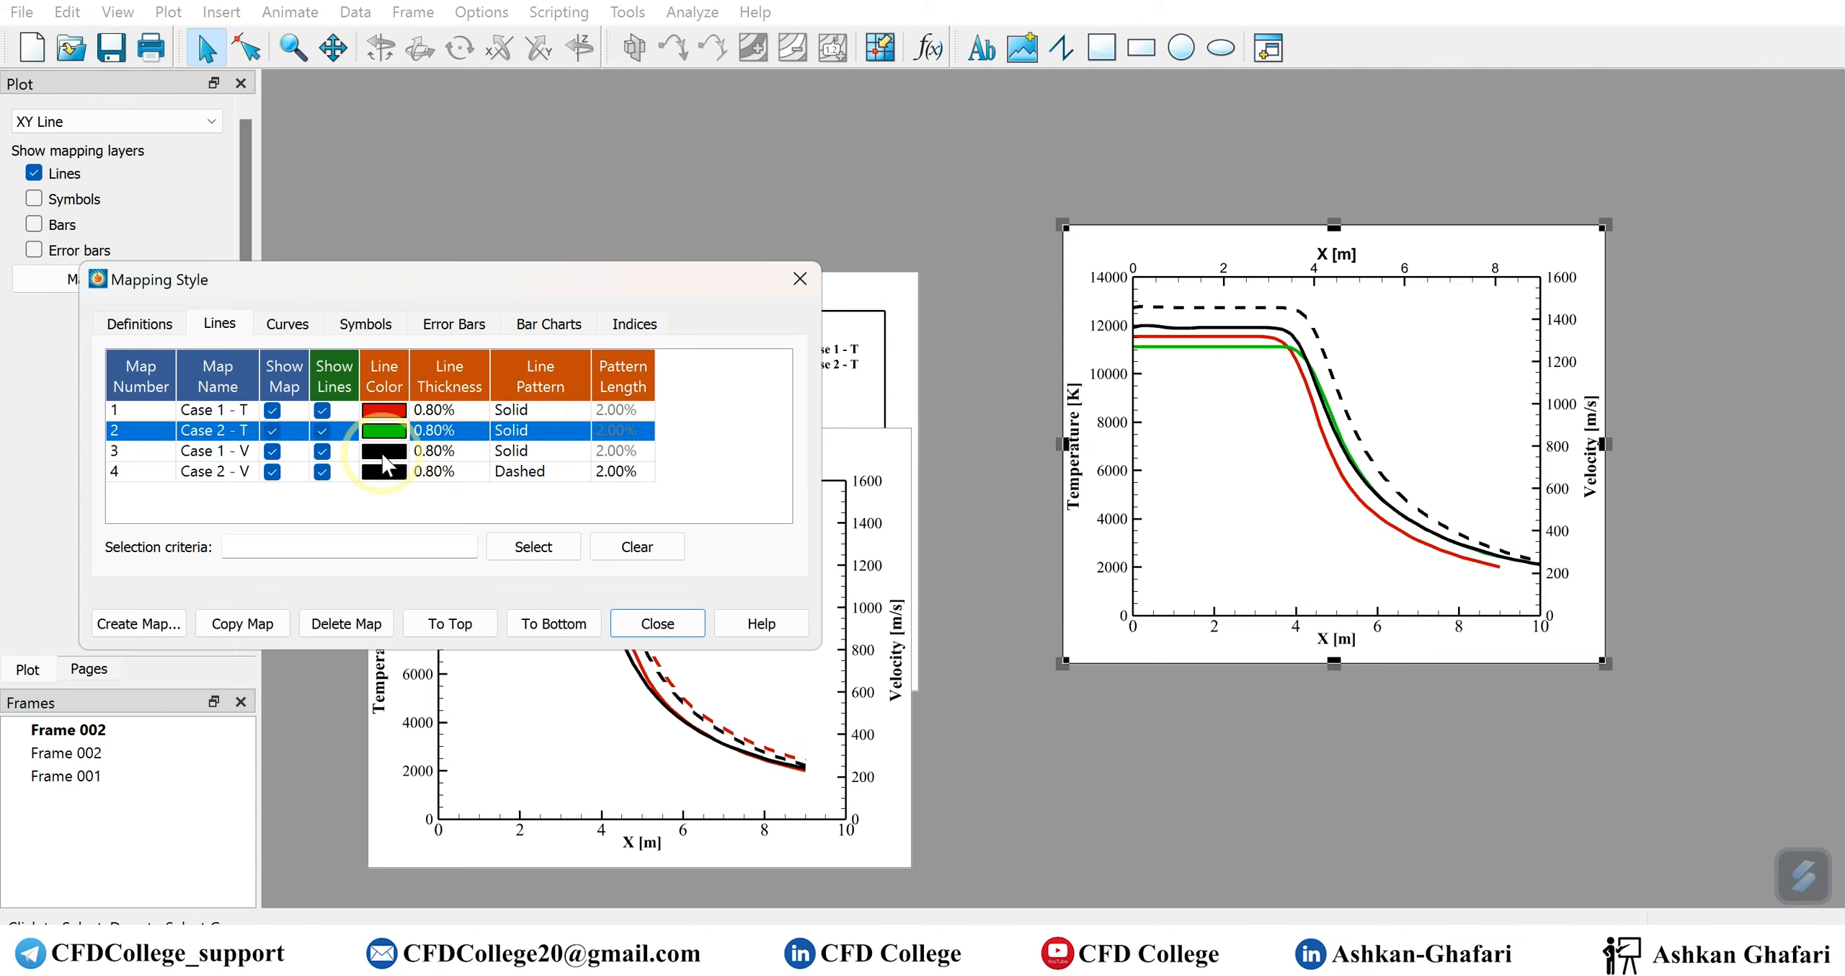
pyautogui.click(383, 455)
pyautogui.click(383, 456)
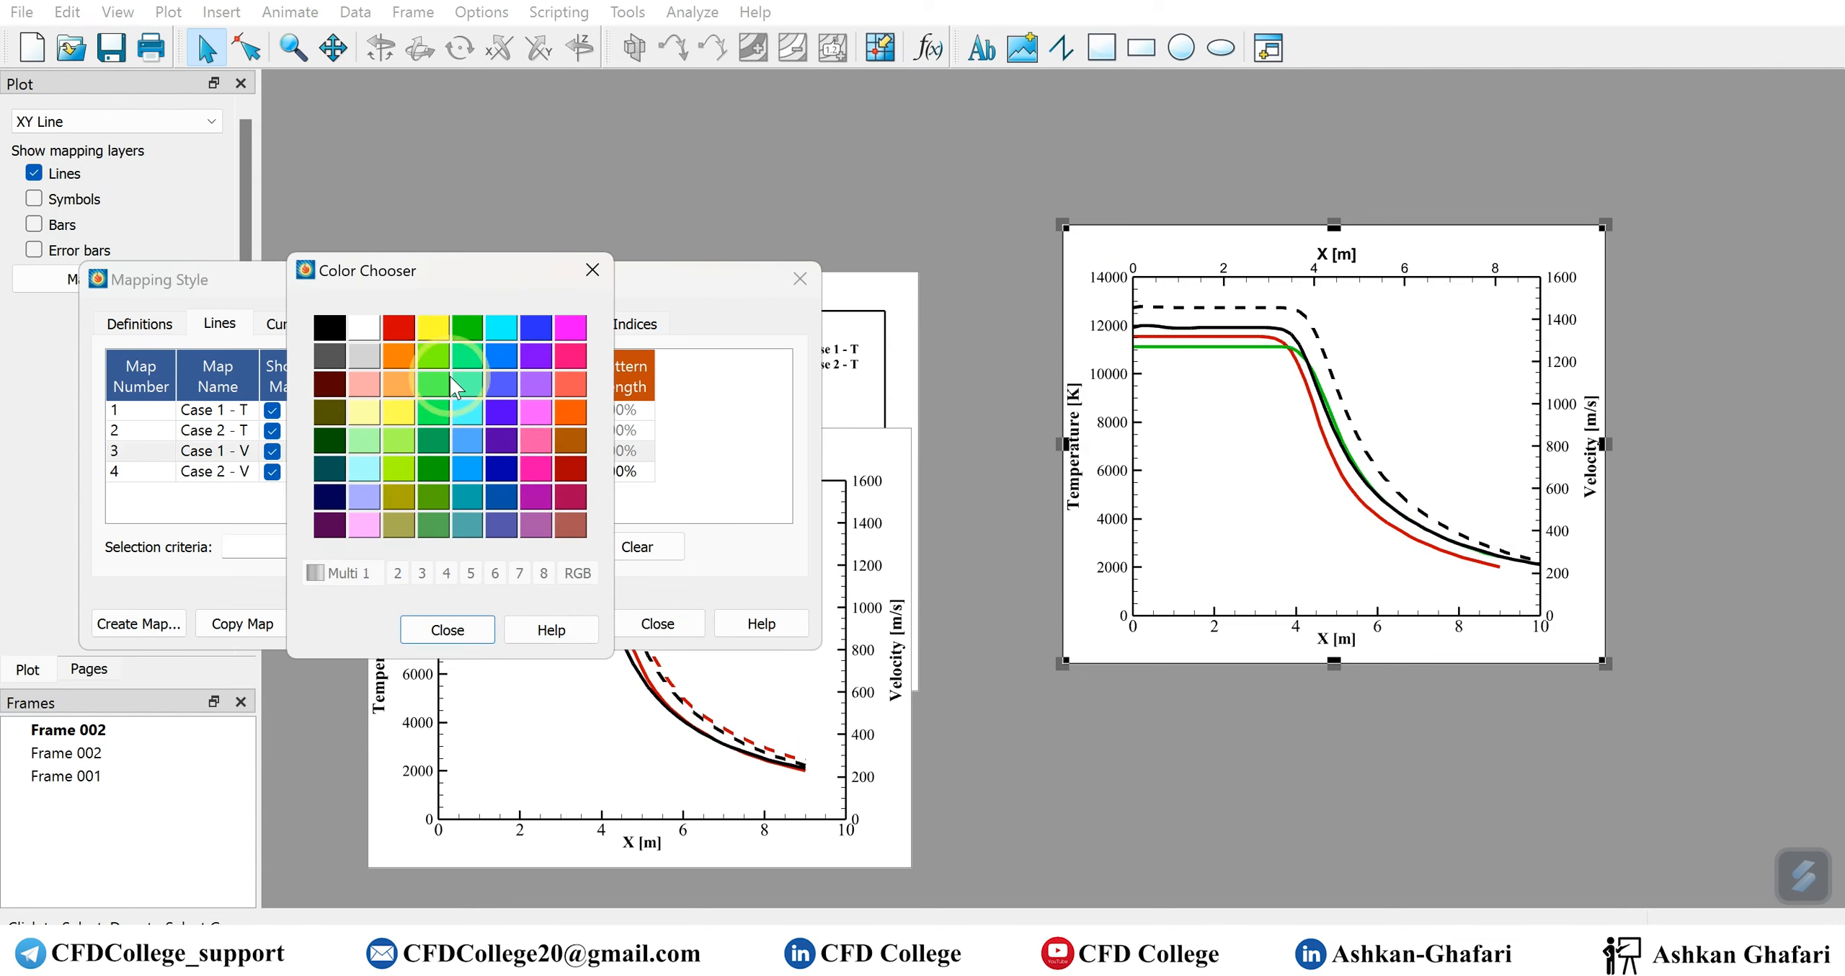
pyautogui.click(527, 326)
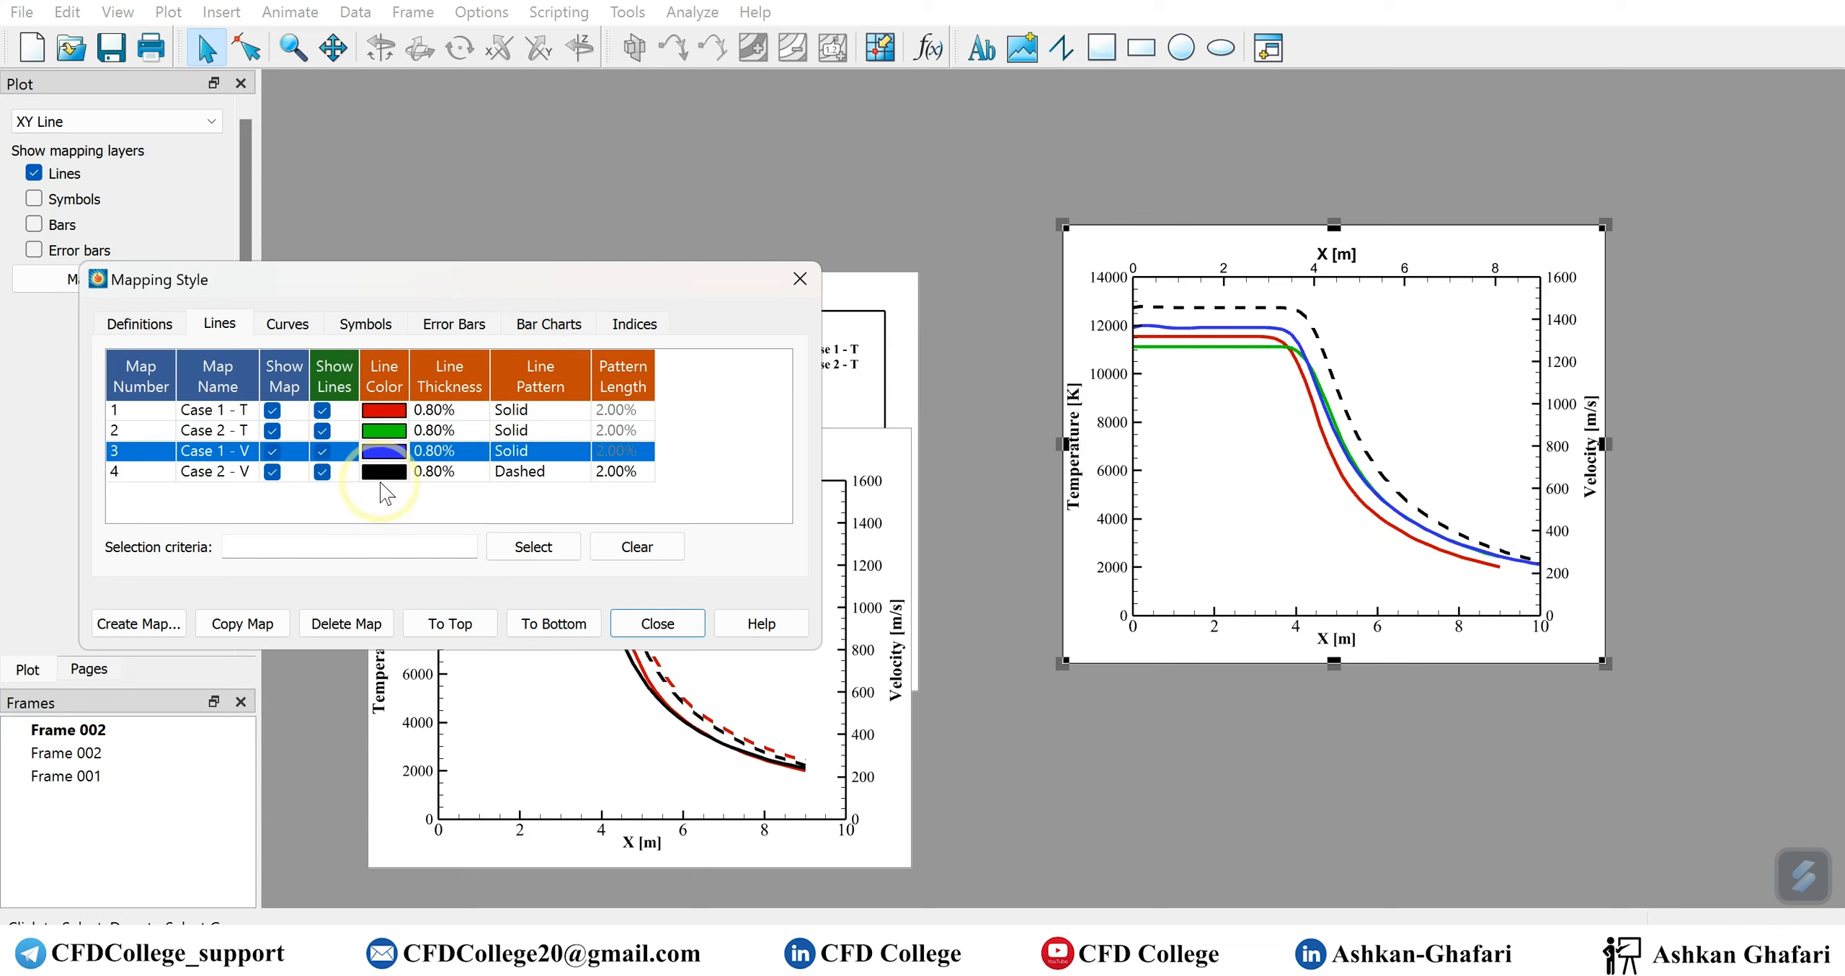
pyautogui.click(531, 473)
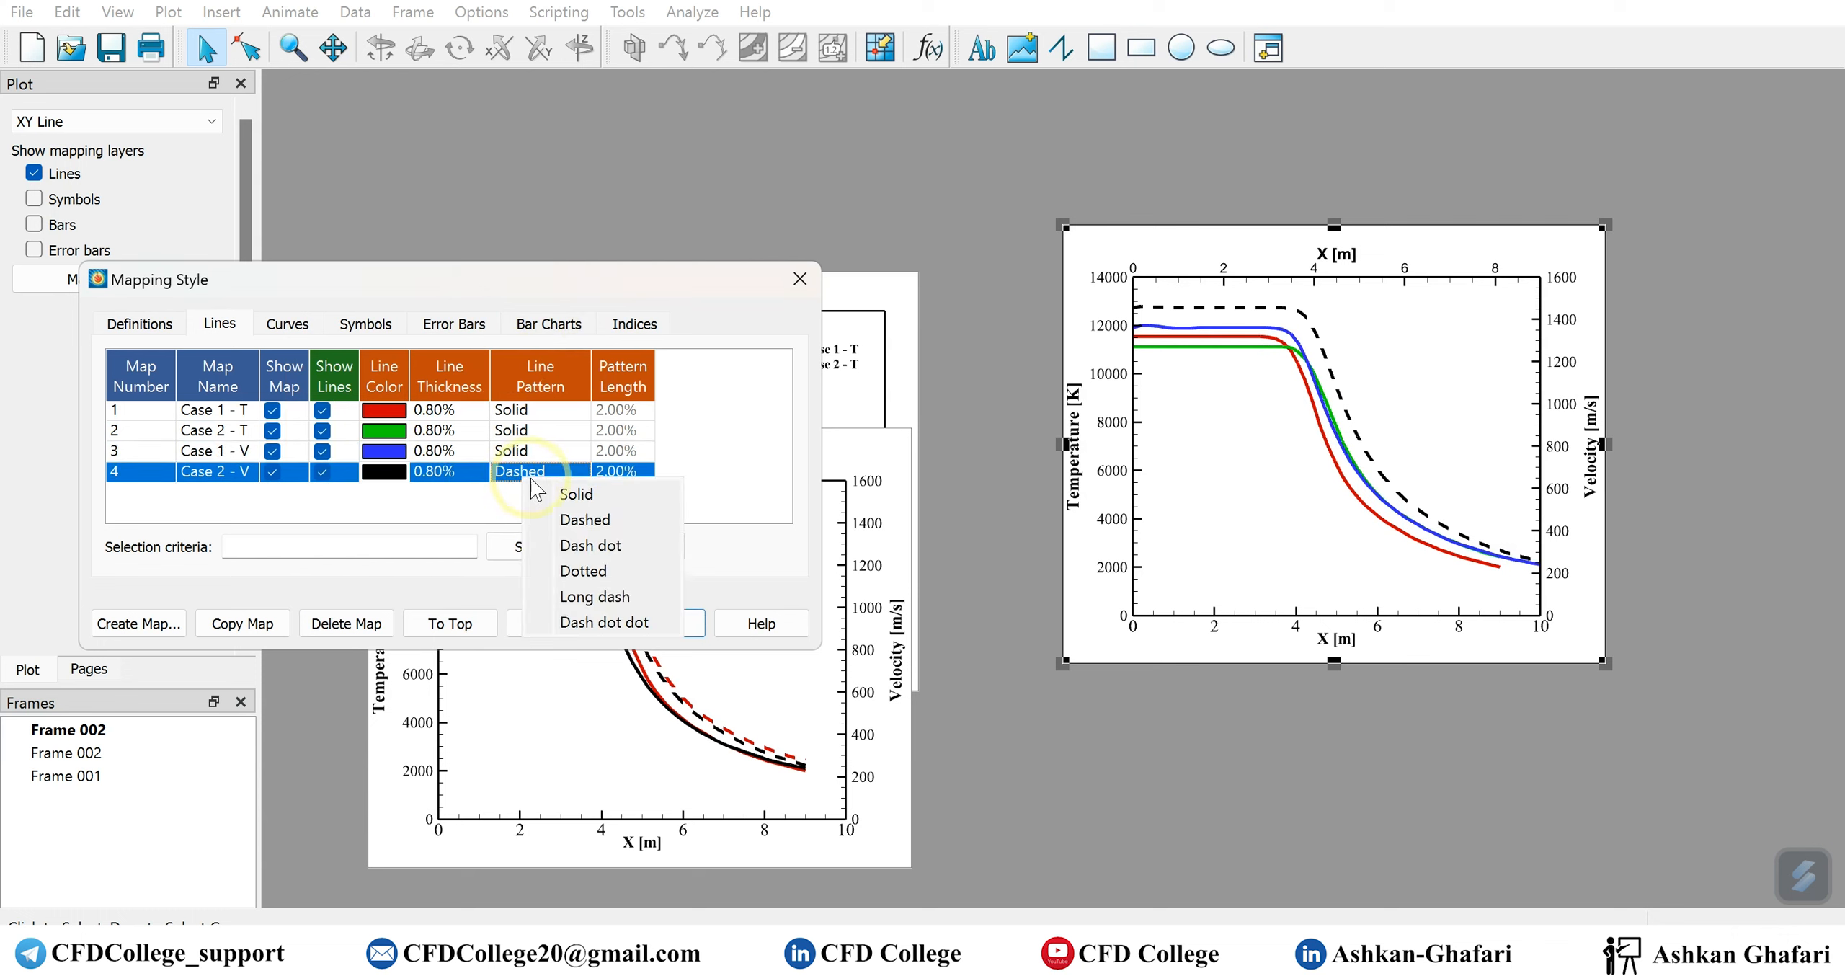
pyautogui.click(569, 497)
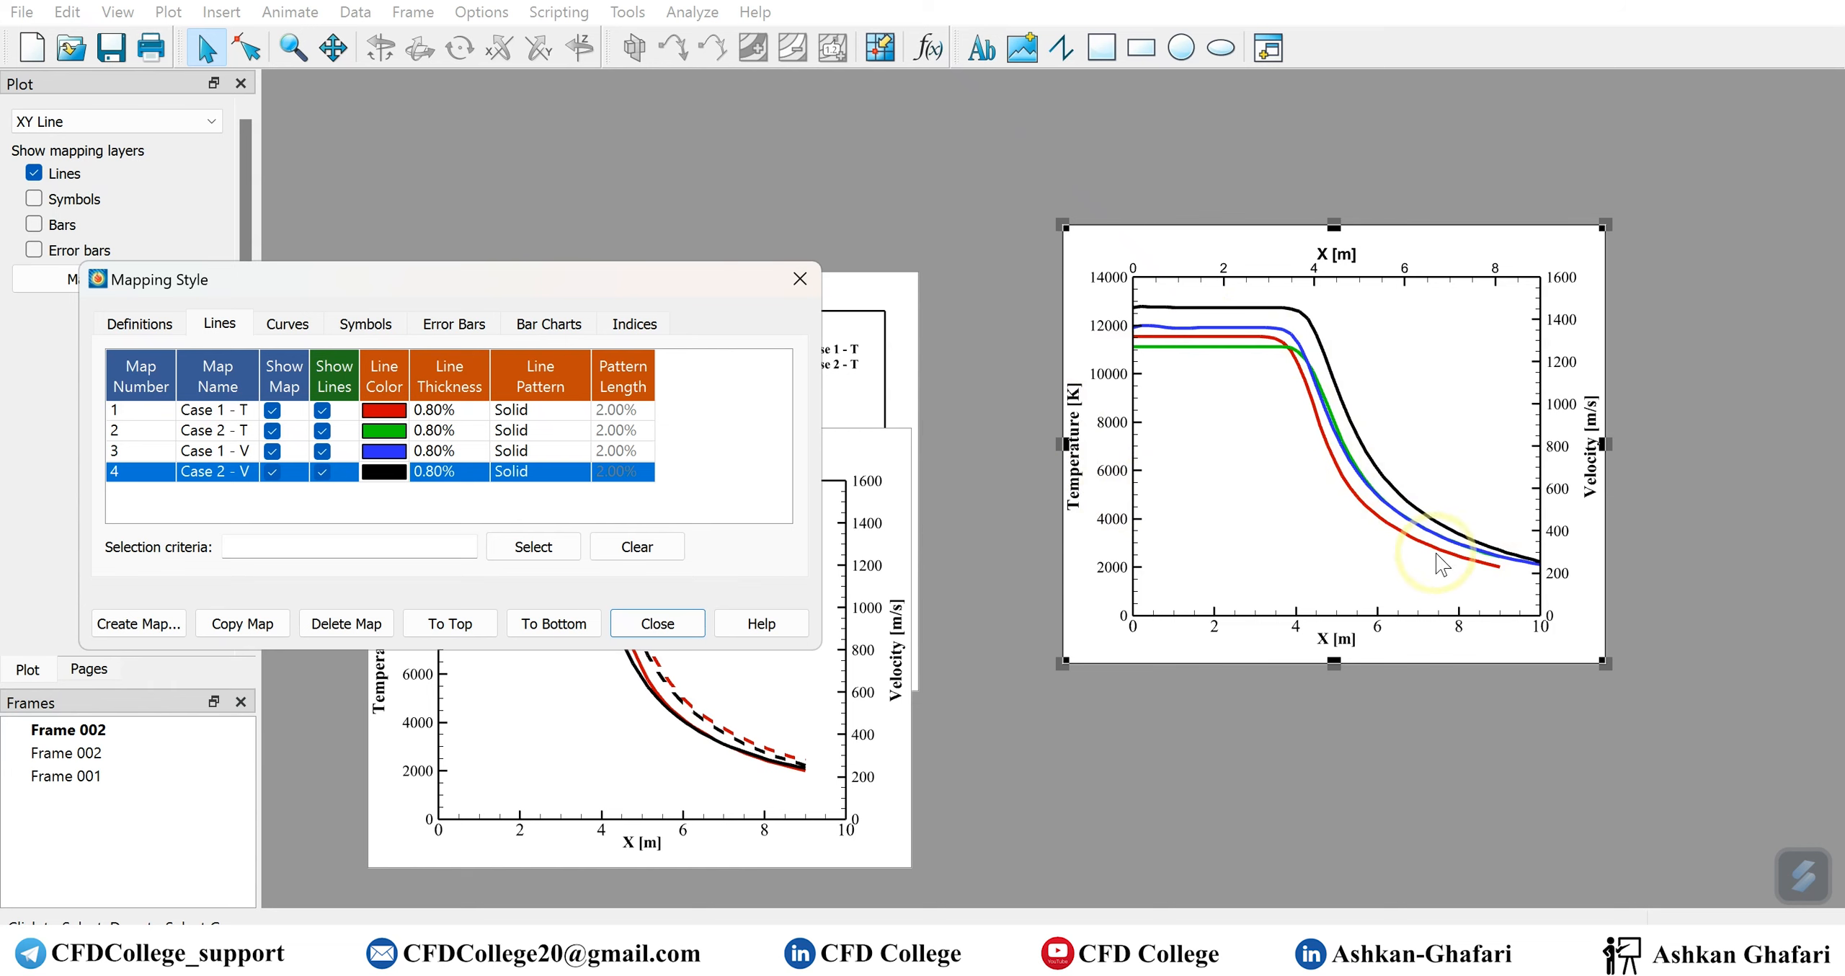
# Set the Y1 temperature axis range maximum to 12000, close the axis details and deselect the axes
pyautogui.doubleClick(1072, 481)
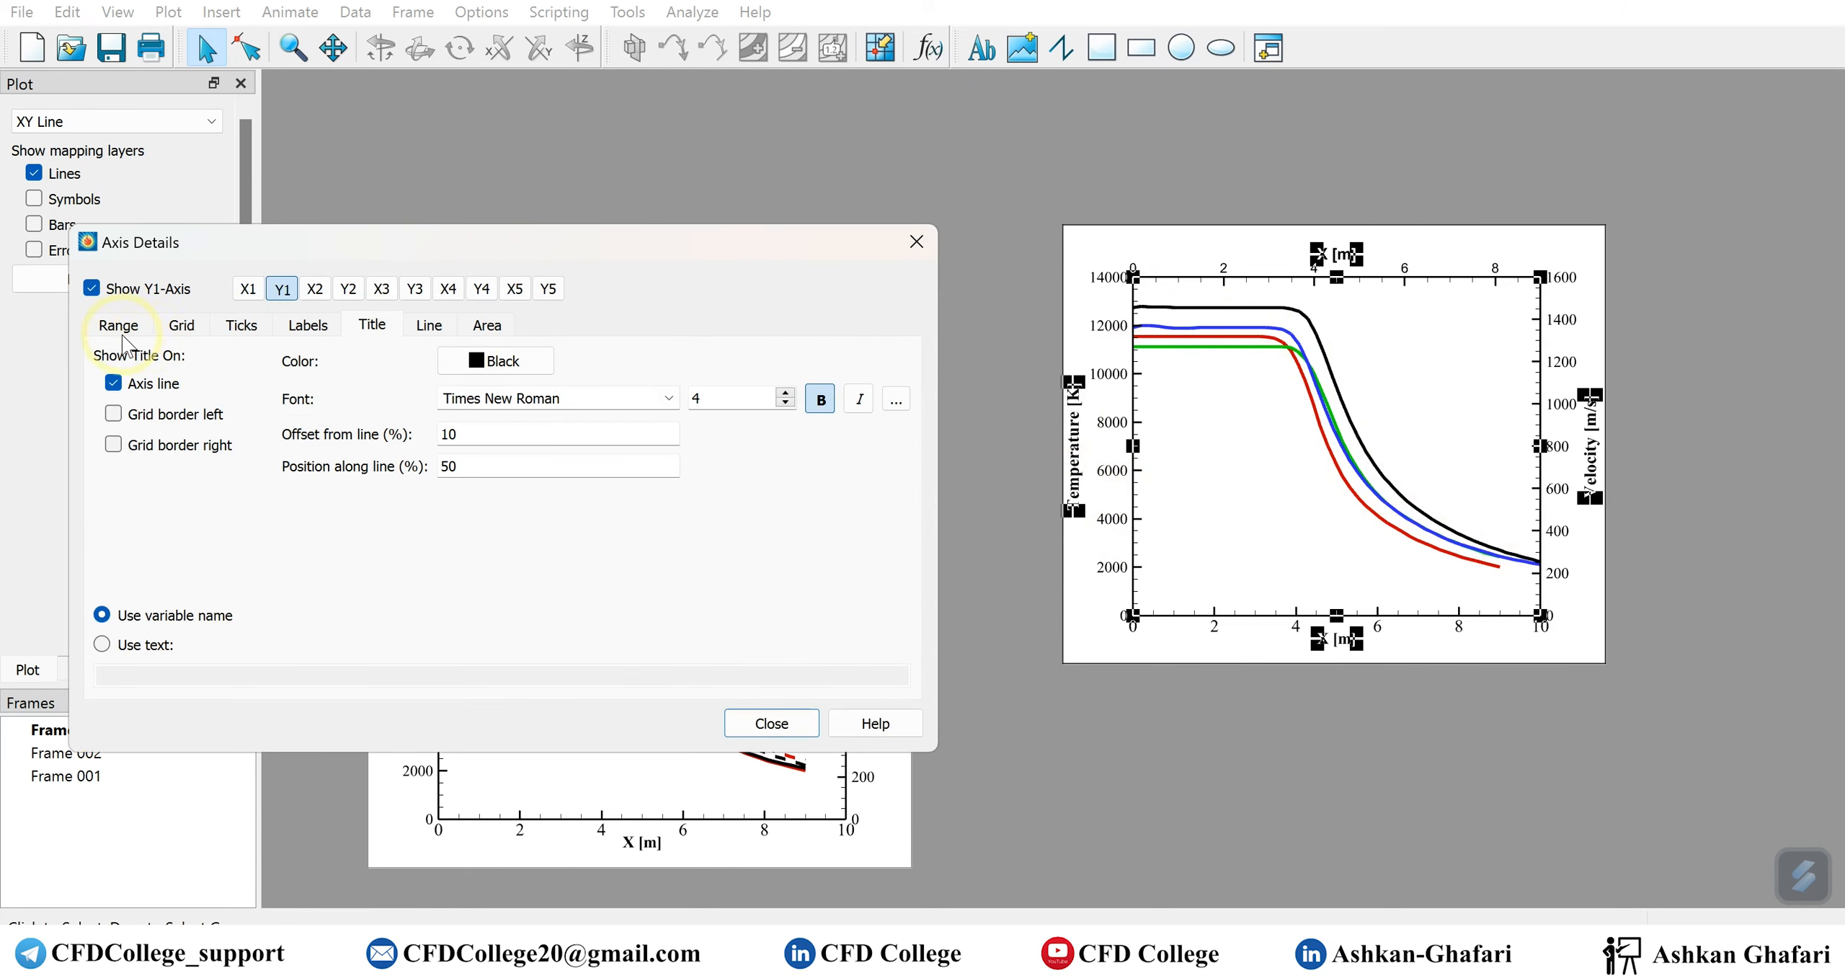
pyautogui.click(181, 325)
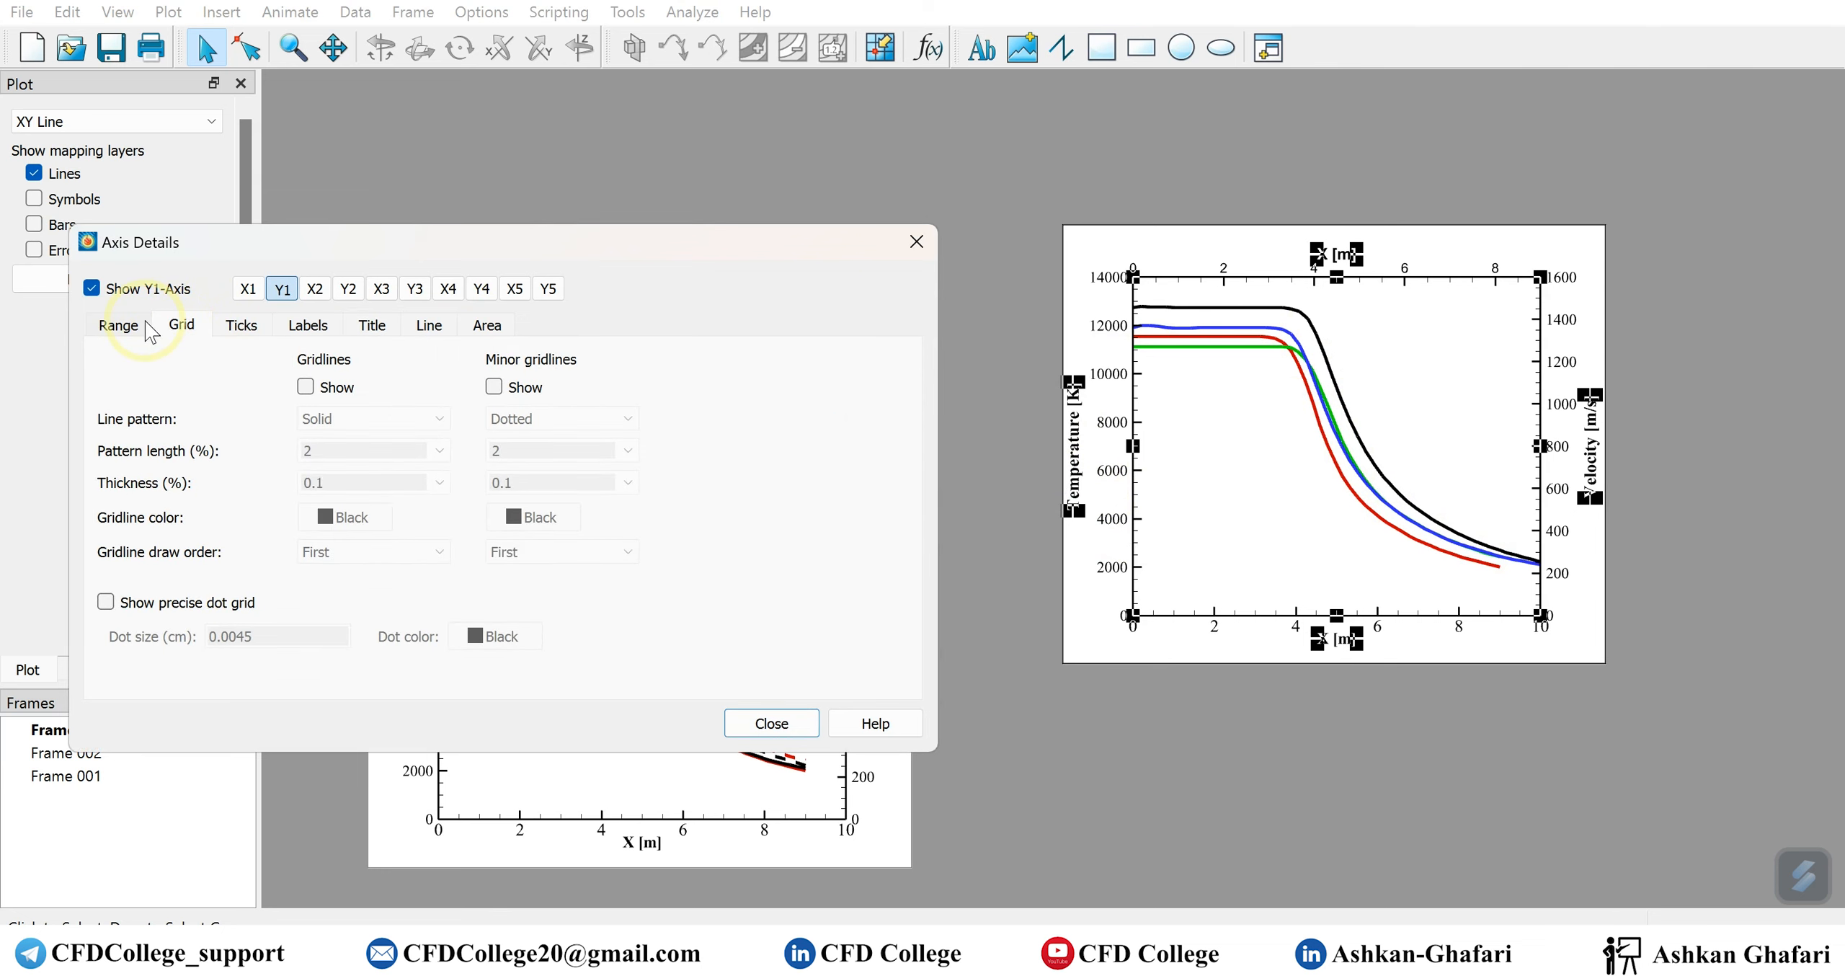
pyautogui.click(144, 324)
pyautogui.moveTo(163, 394); pyautogui.dragTo(151, 395)
pyautogui.write('2000')
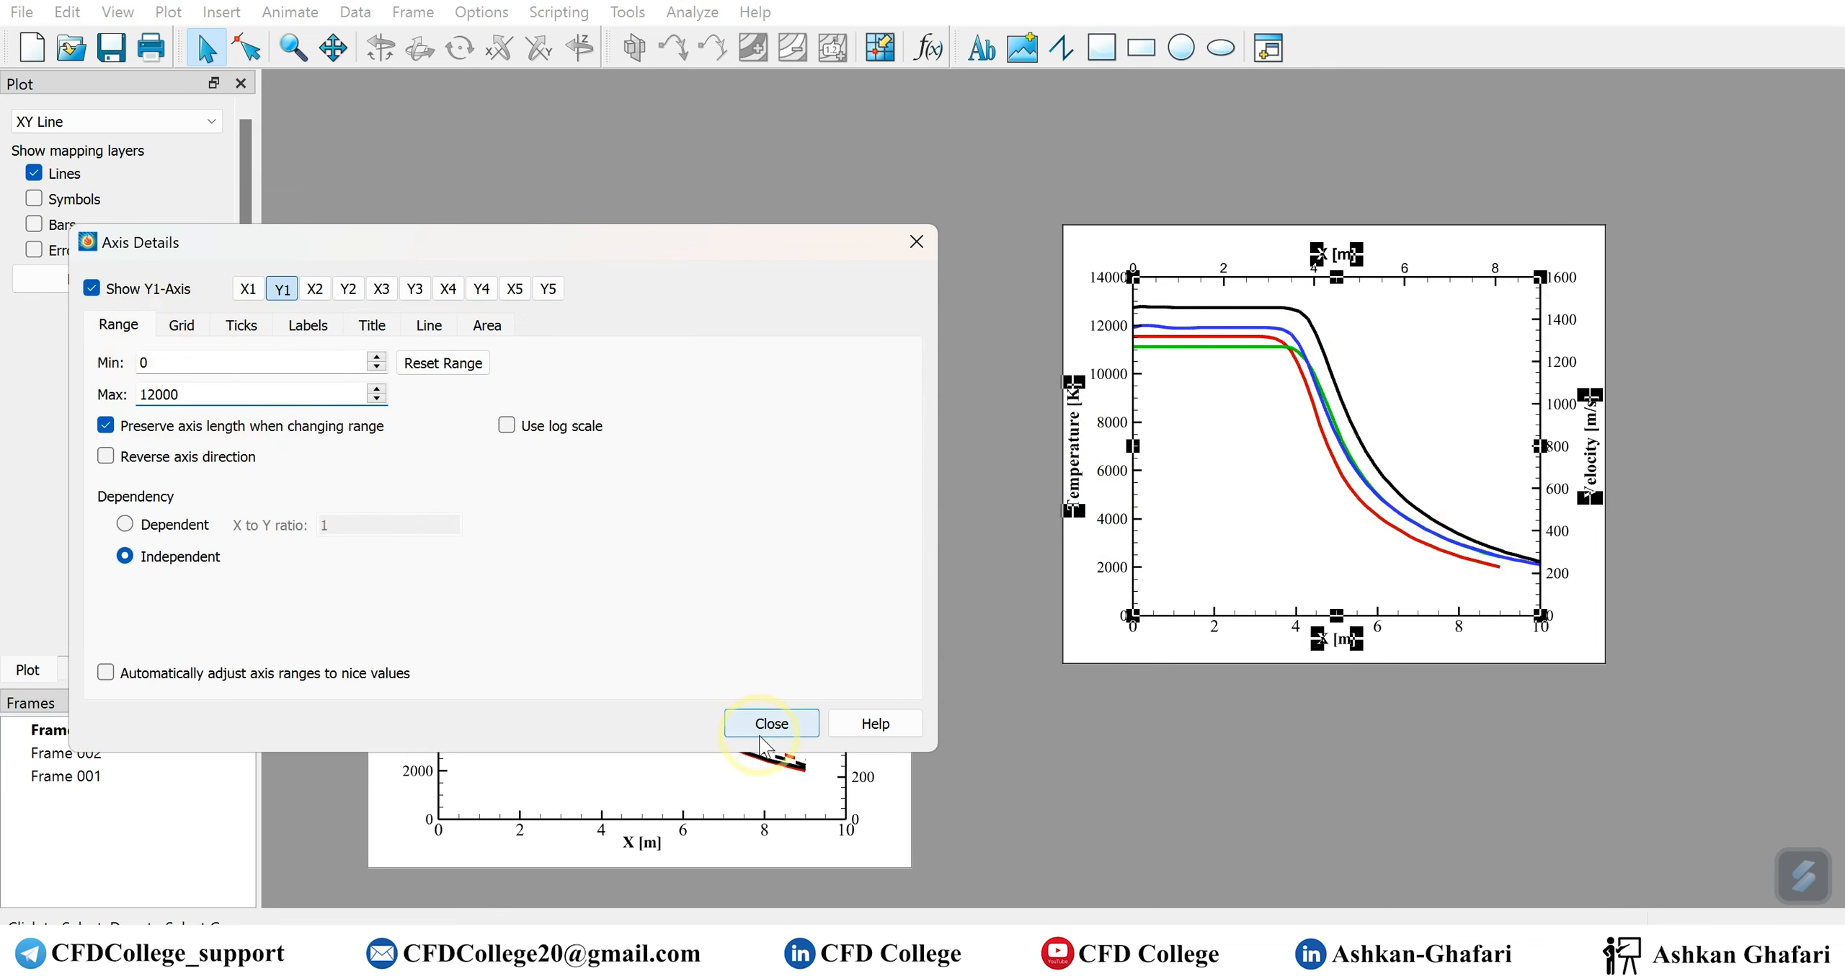
pyautogui.click(763, 723)
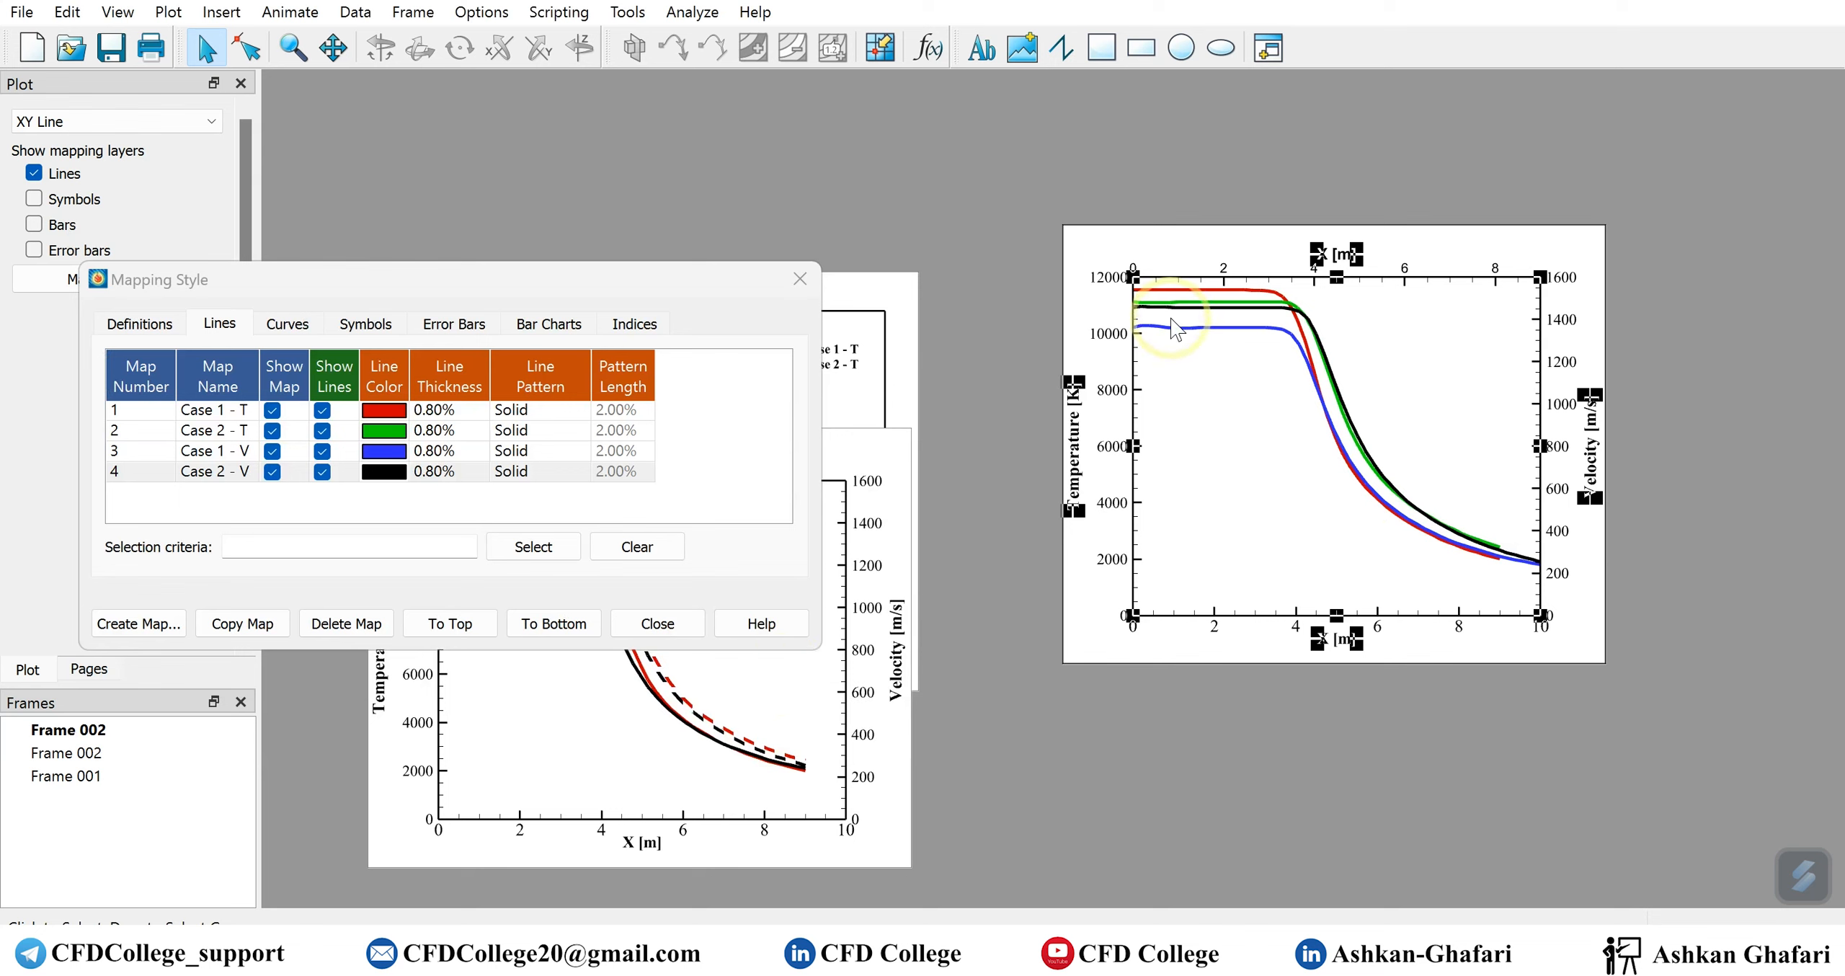
pyautogui.click(1314, 783)
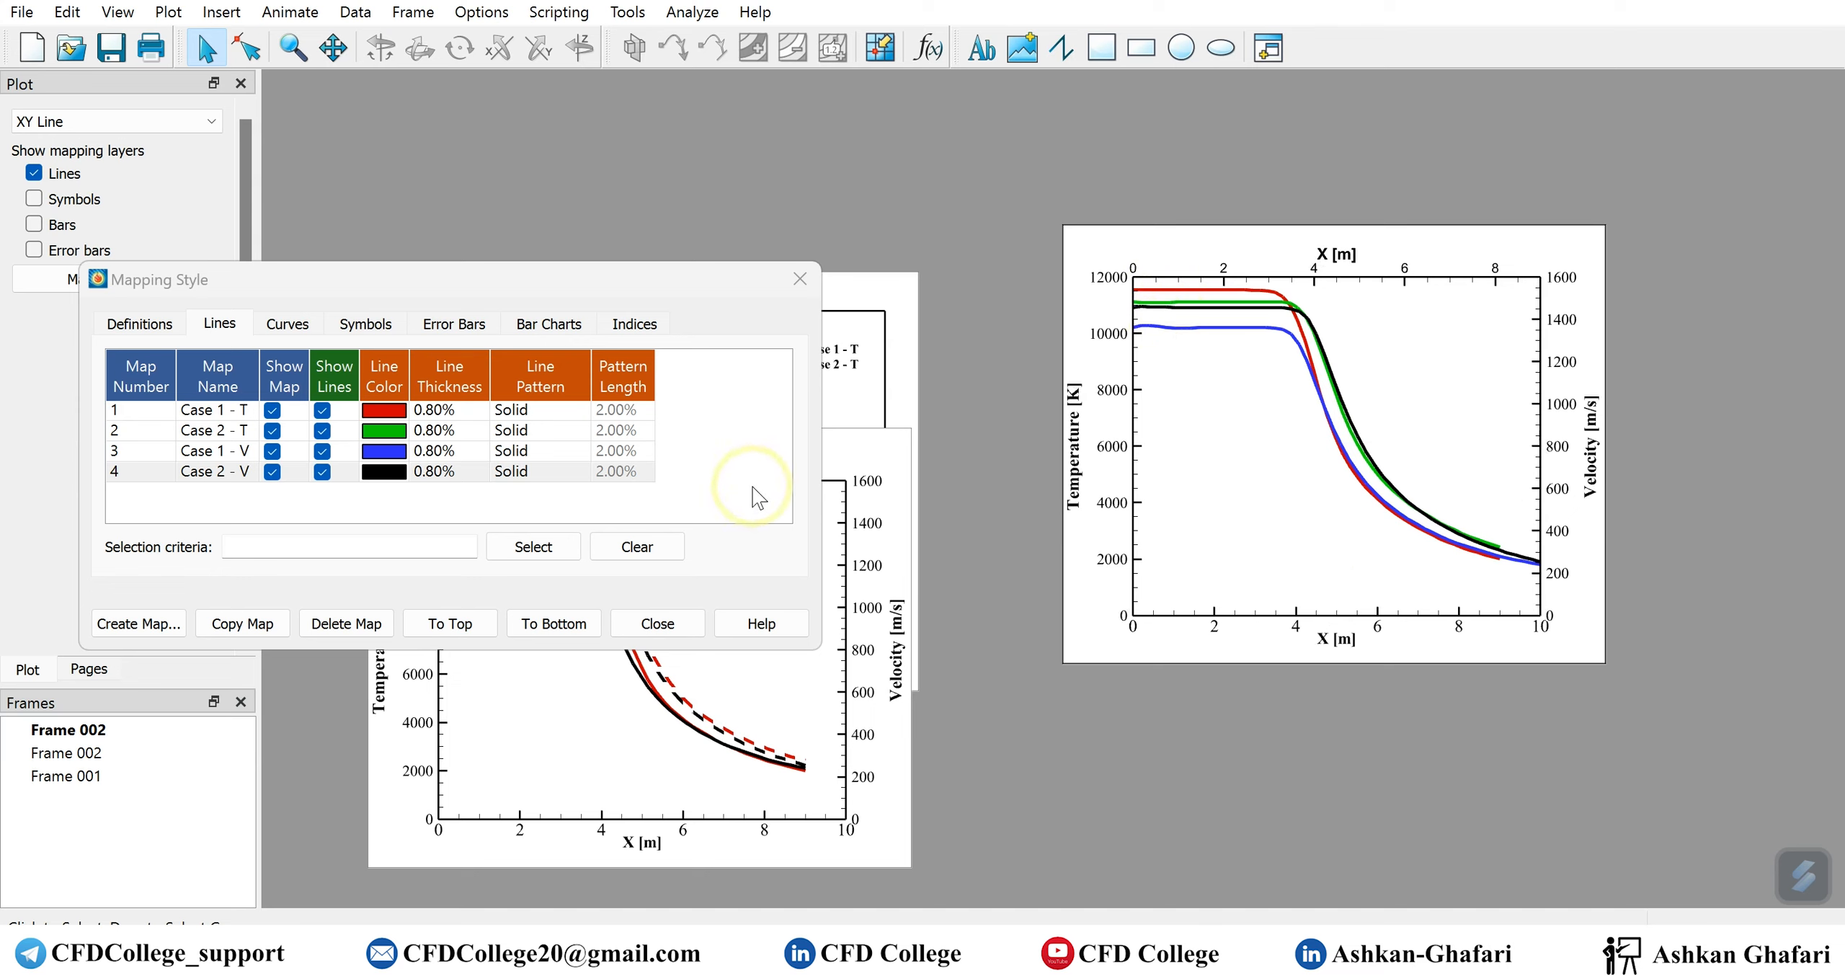
# Show the line legend in the duplicated frame and move it below the curves, to about X 48.5% and Y 39.5%, leaving it selected
pyautogui.click(180, 14)
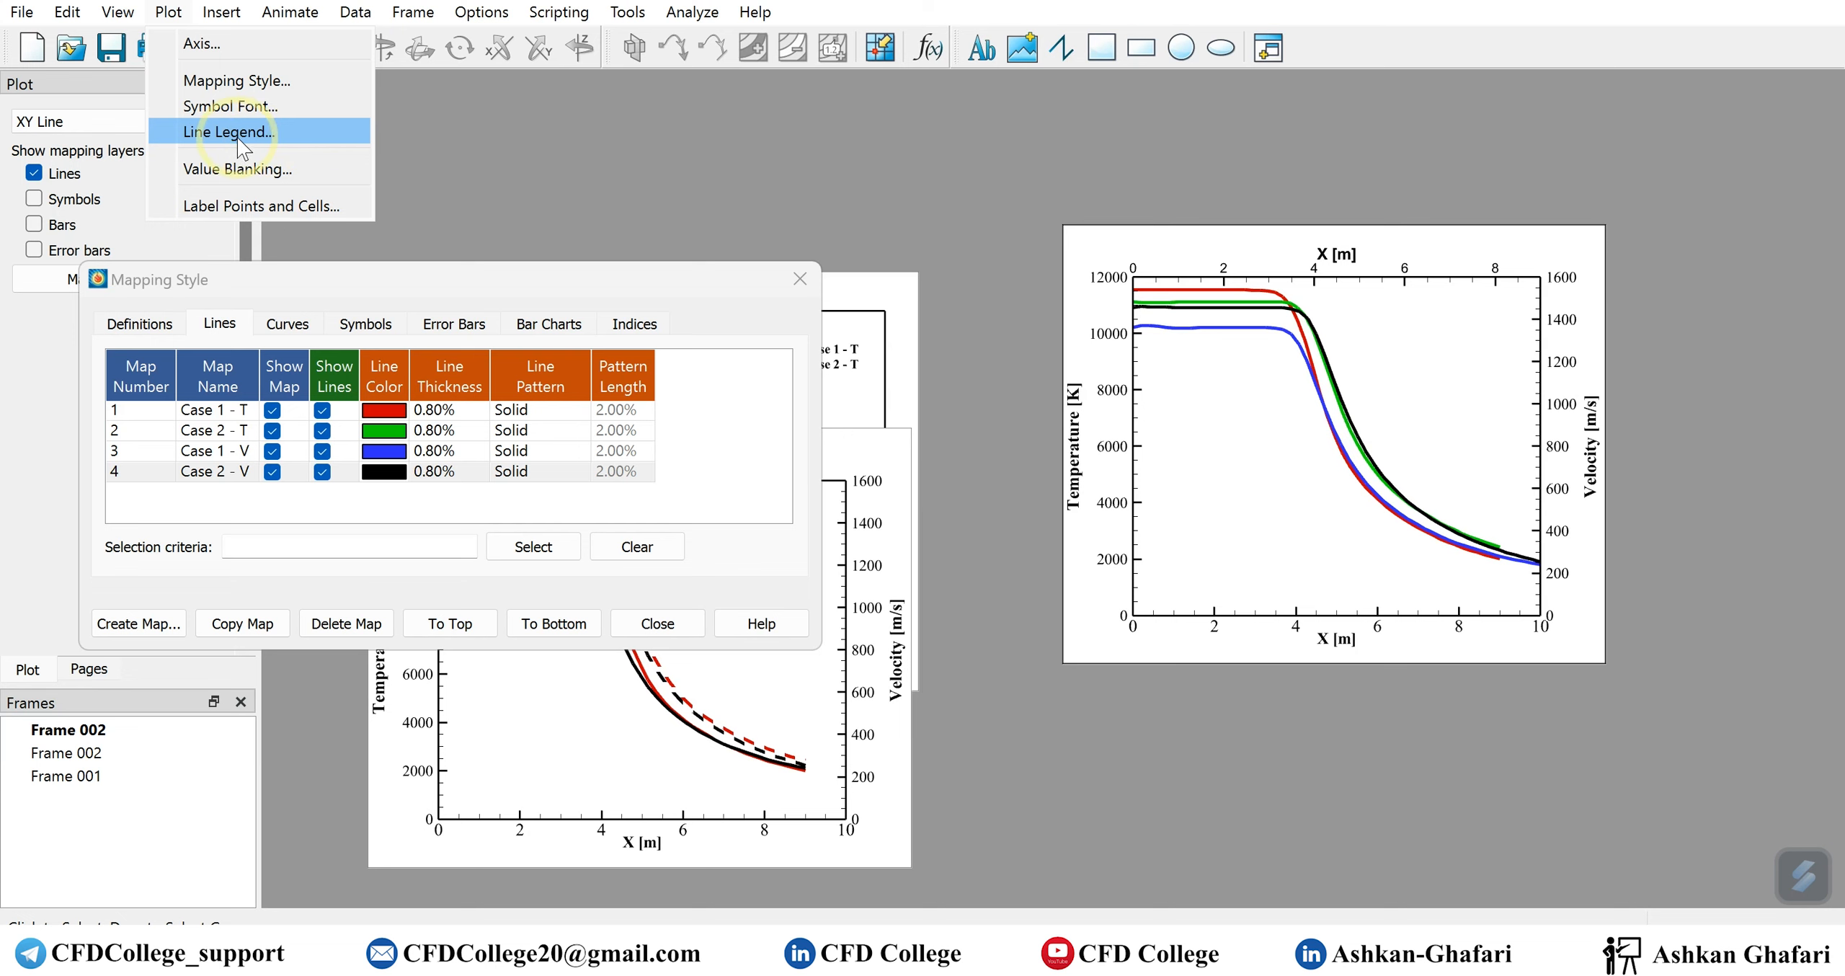
pyautogui.click(264, 136)
pyautogui.click(238, 205)
pyautogui.moveTo(313, 159); pyautogui.dragTo(471, 131)
pyautogui.click(1514, 367)
pyautogui.moveTo(1485, 380); pyautogui.dragTo(1232, 558)
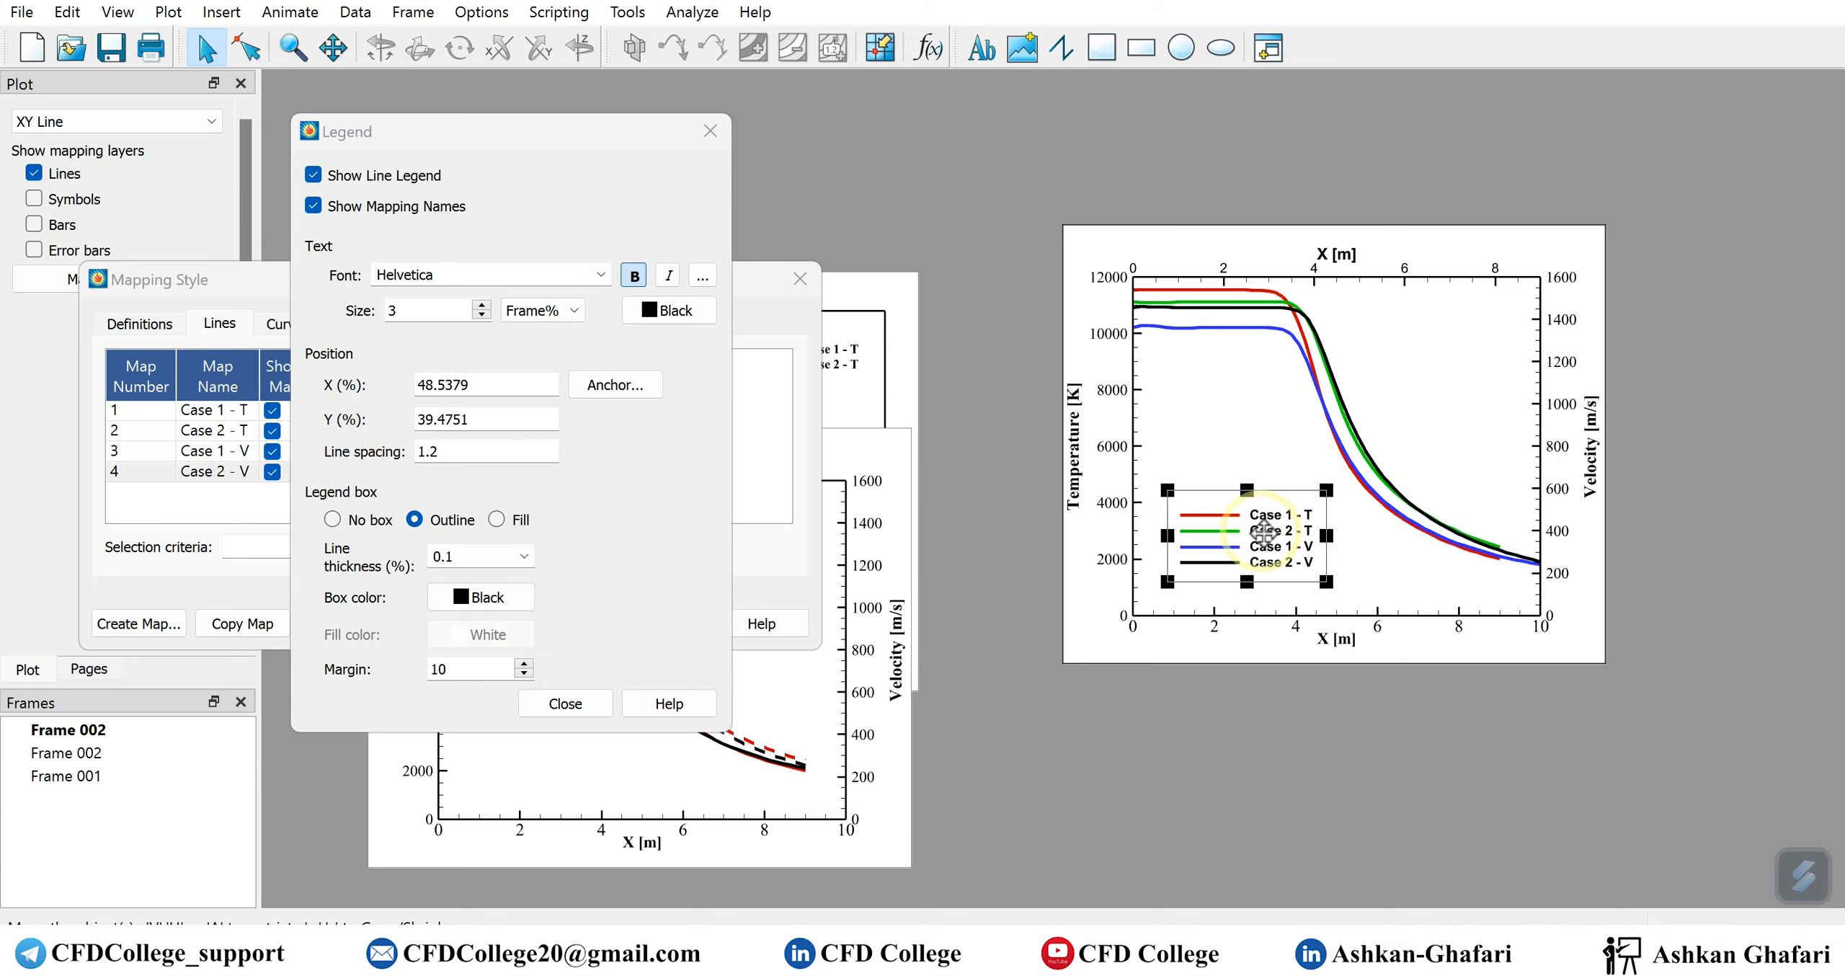
pyautogui.click(1304, 749)
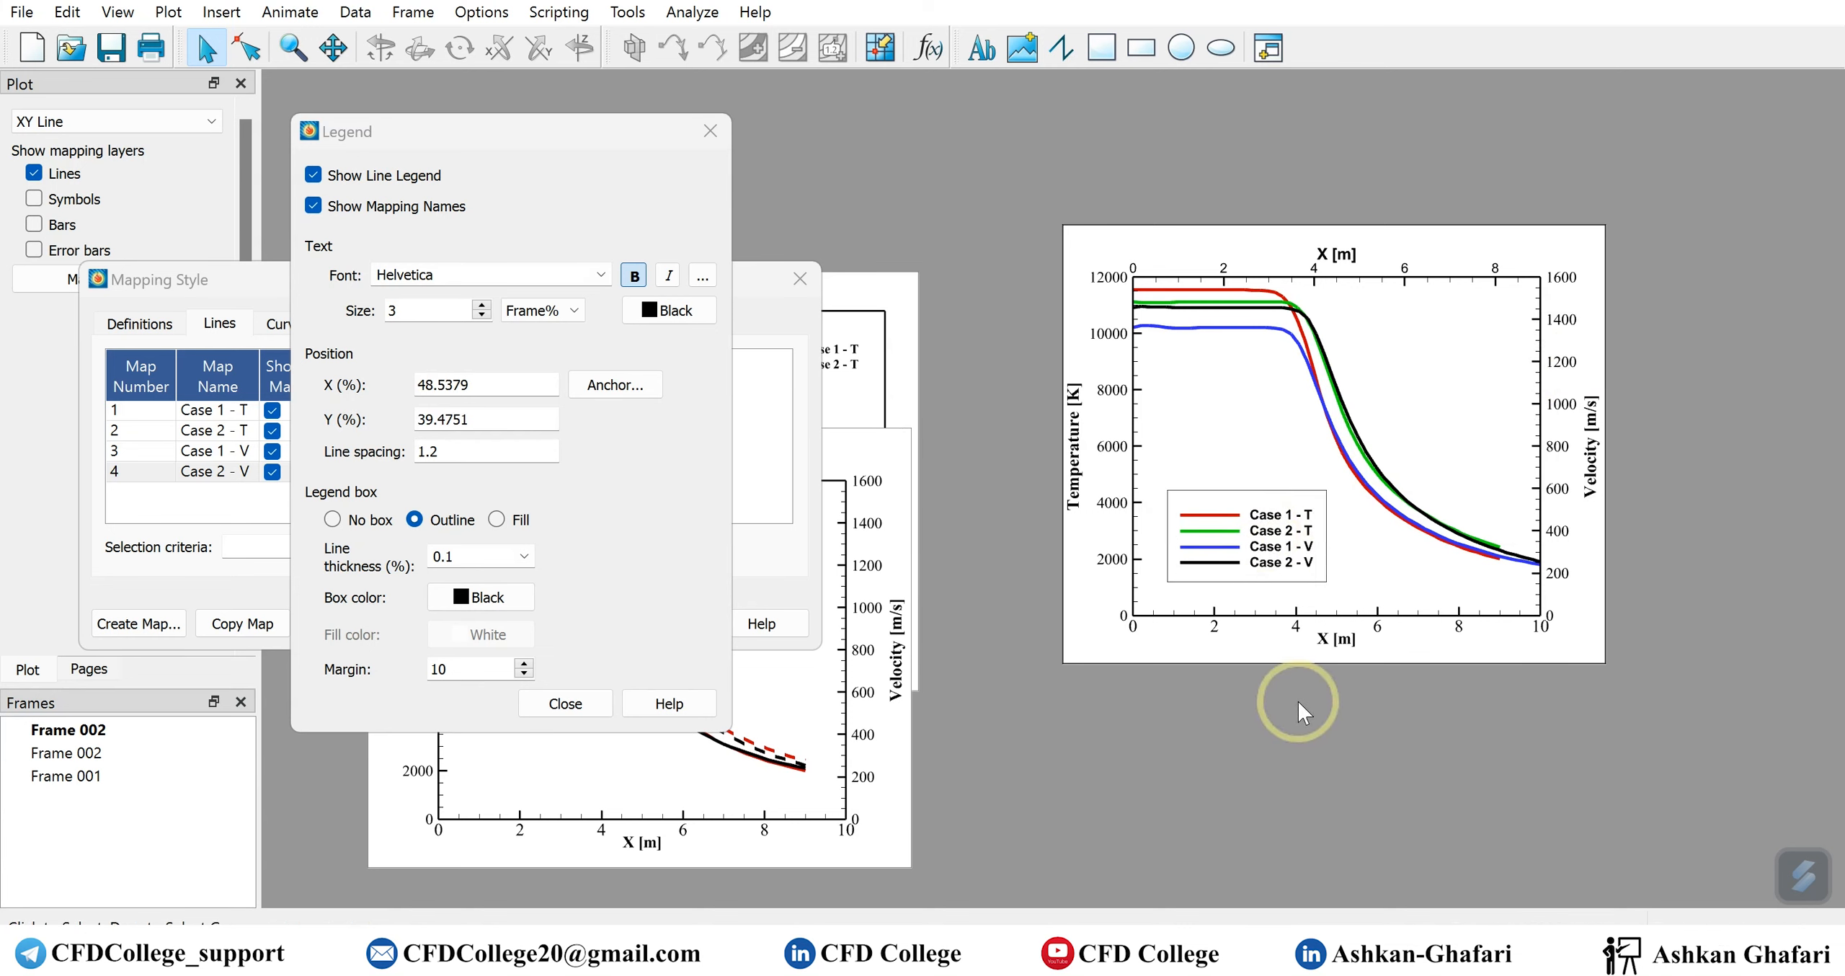
pyautogui.click(1290, 545)
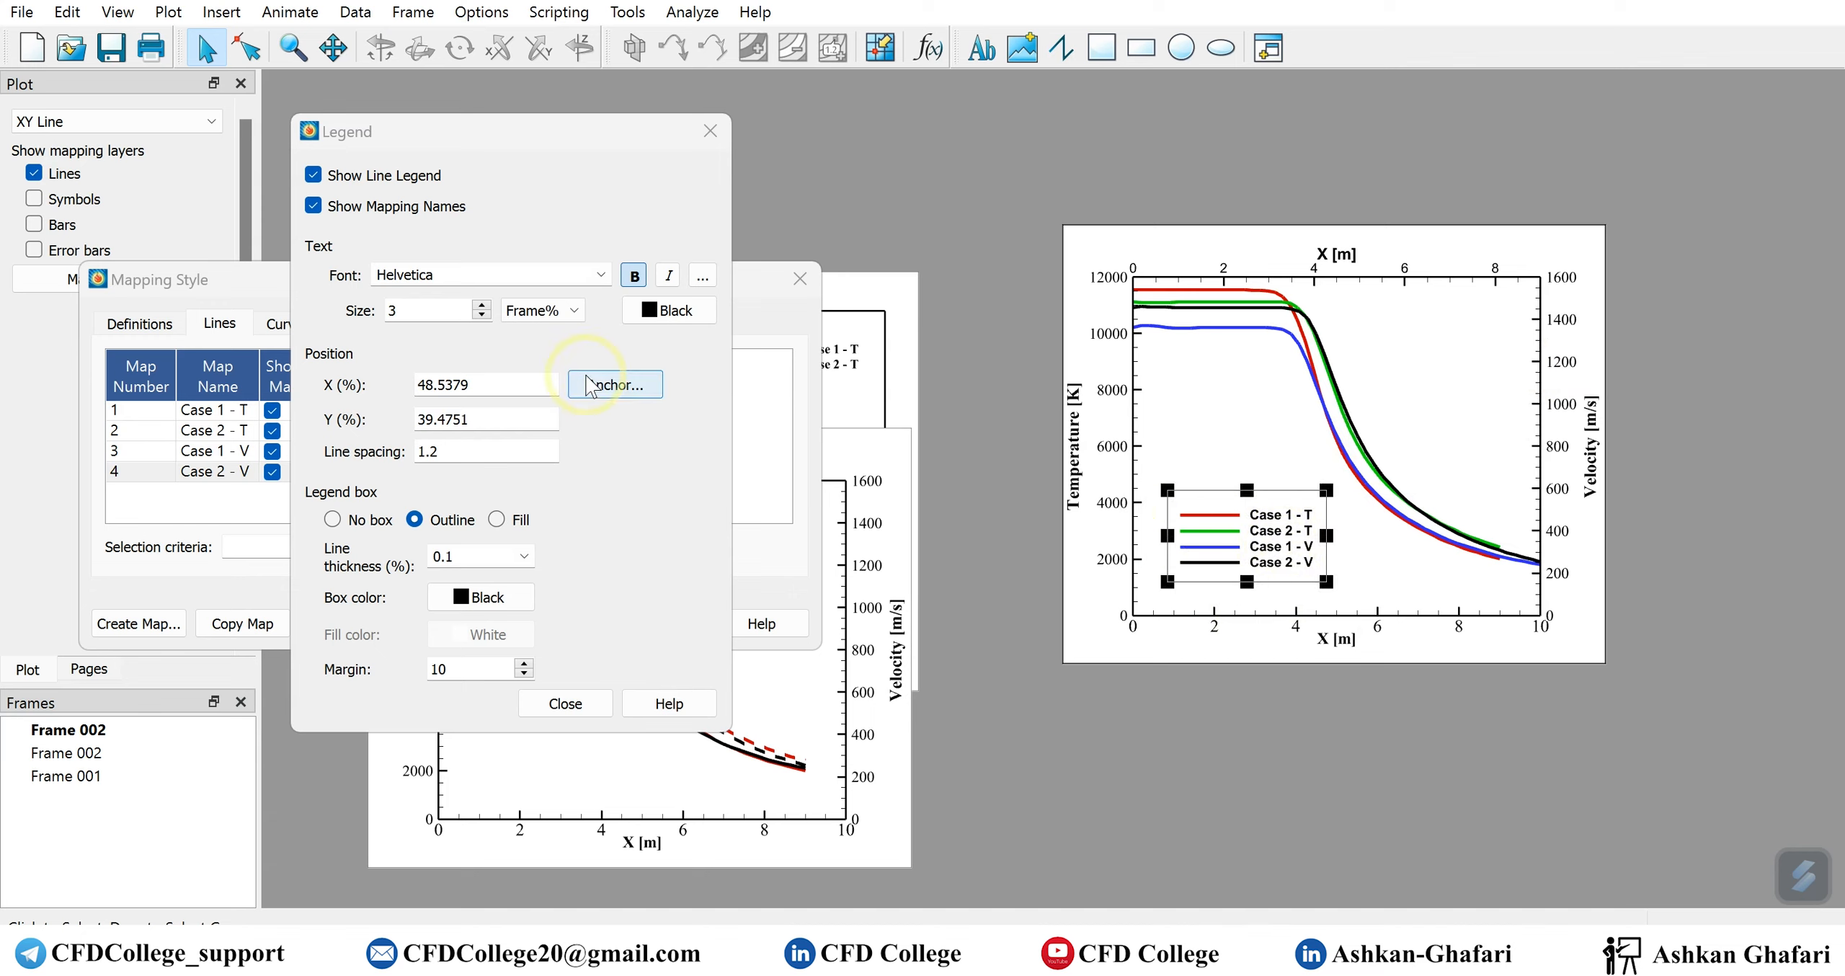